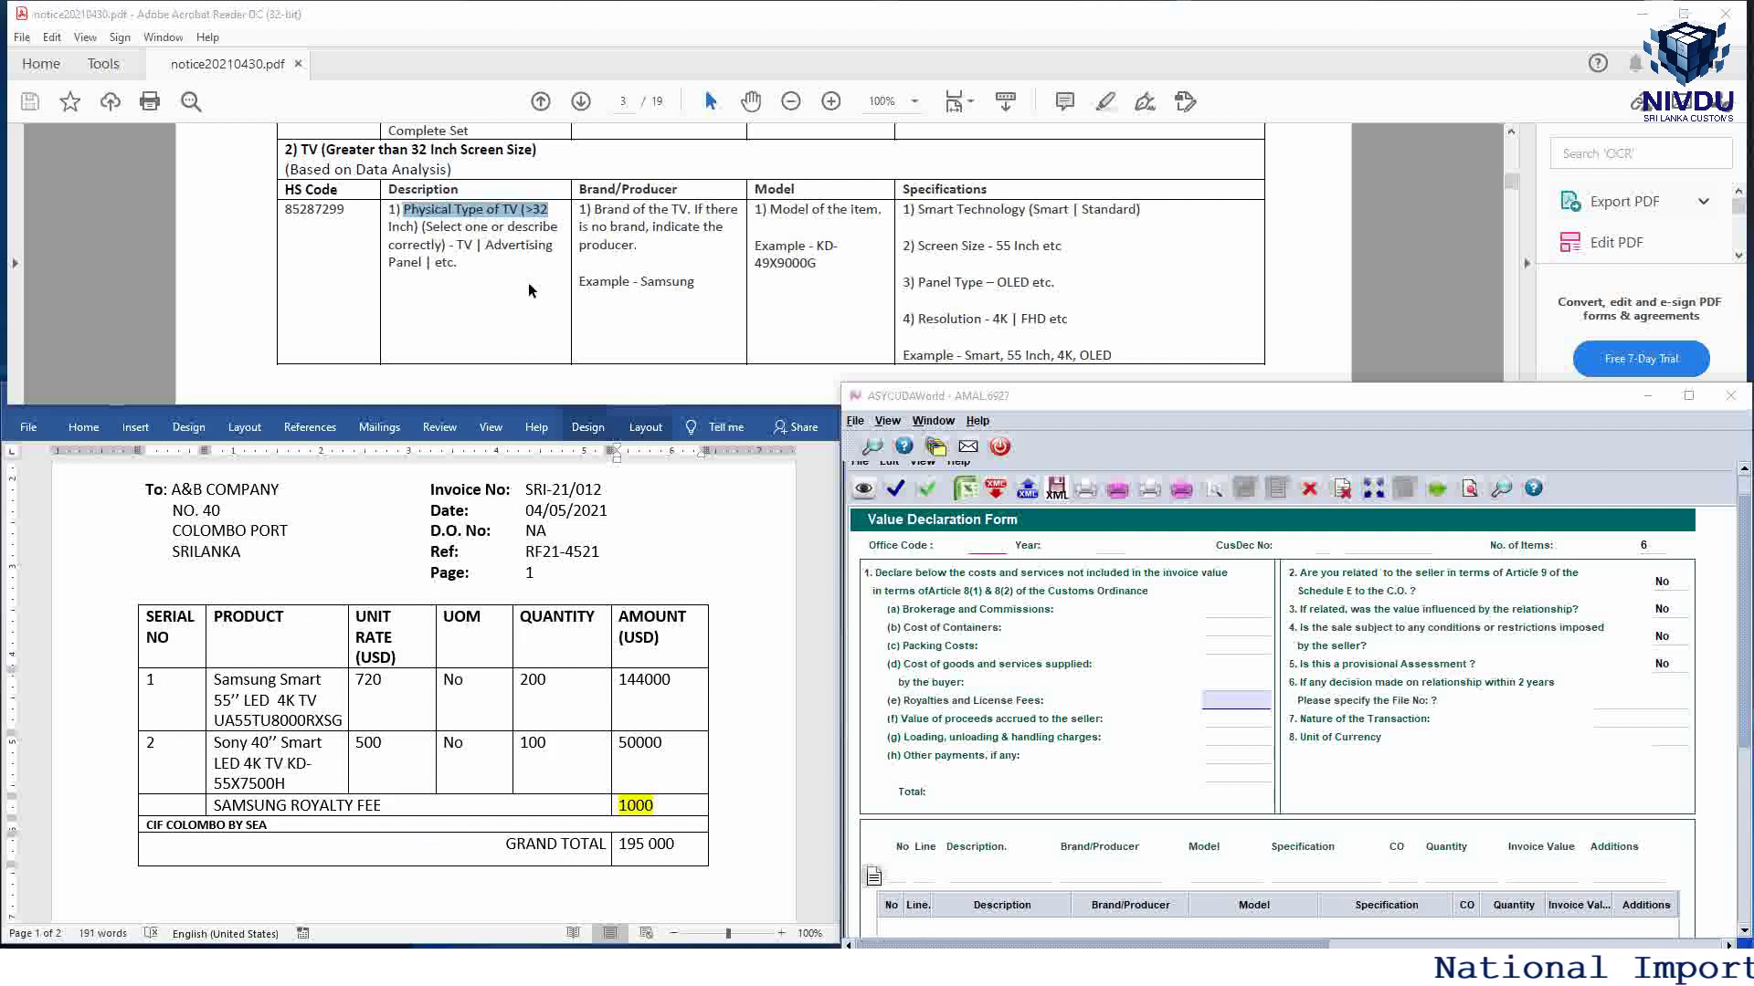
click(503, 231)
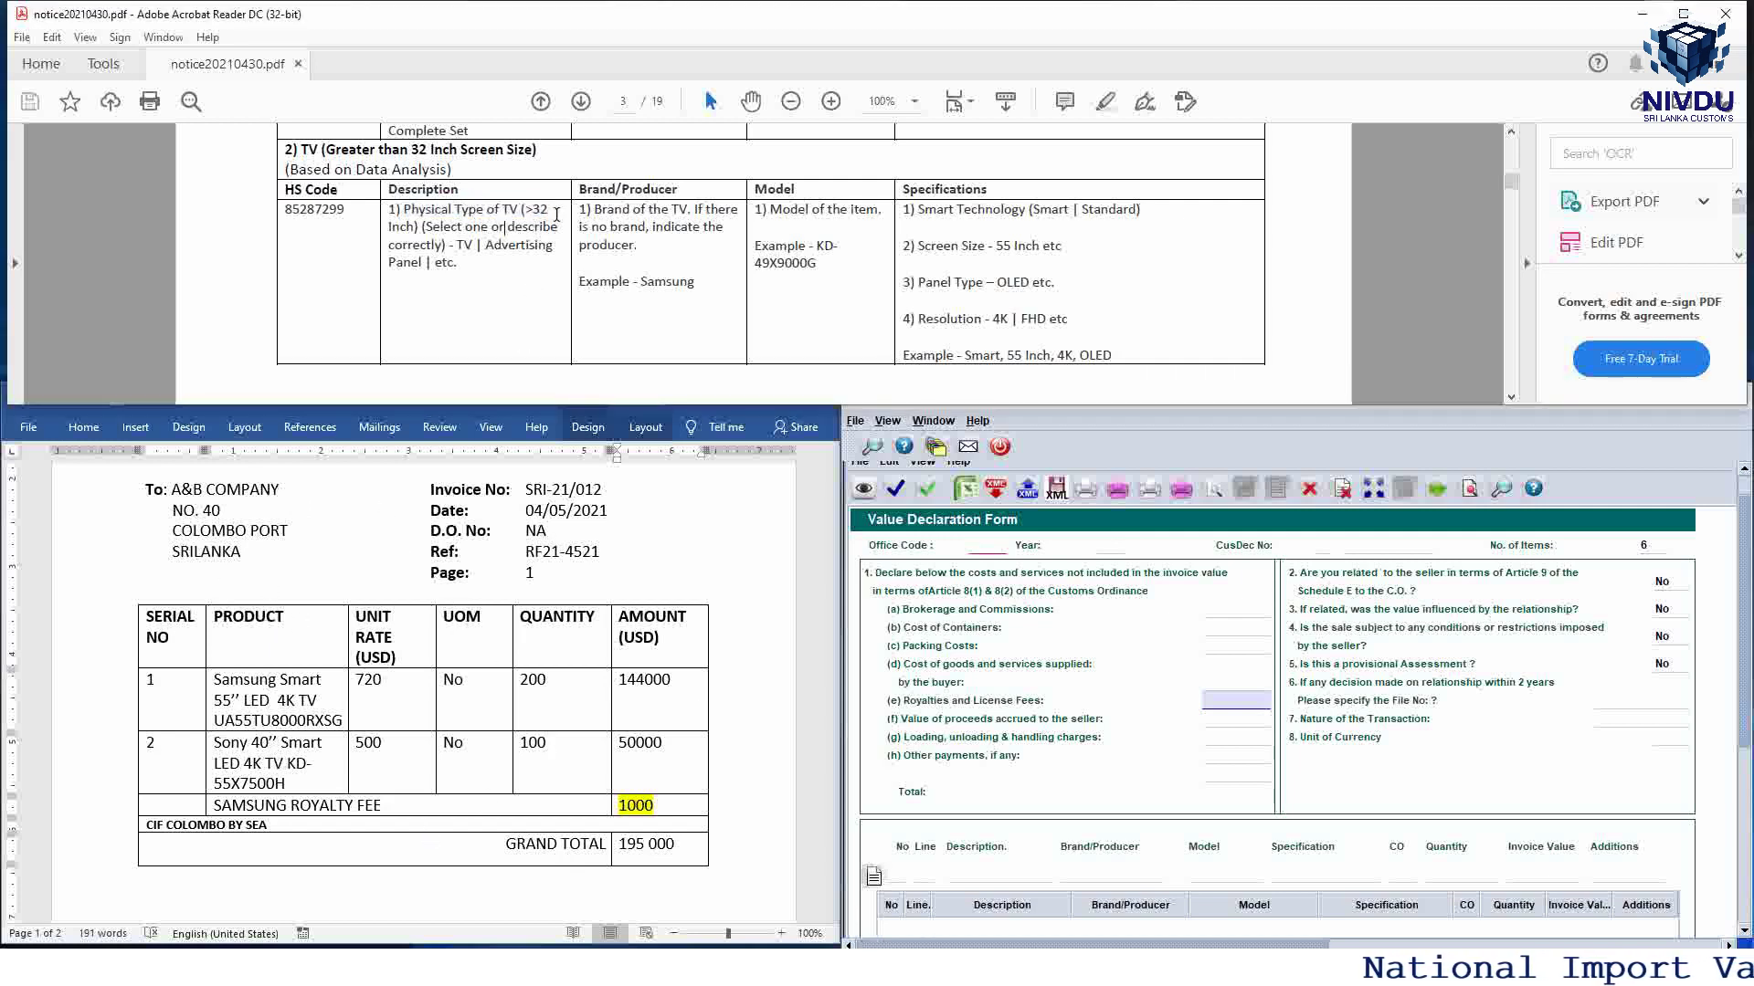
drag(557, 222, 435, 220)
double_click(478, 246)
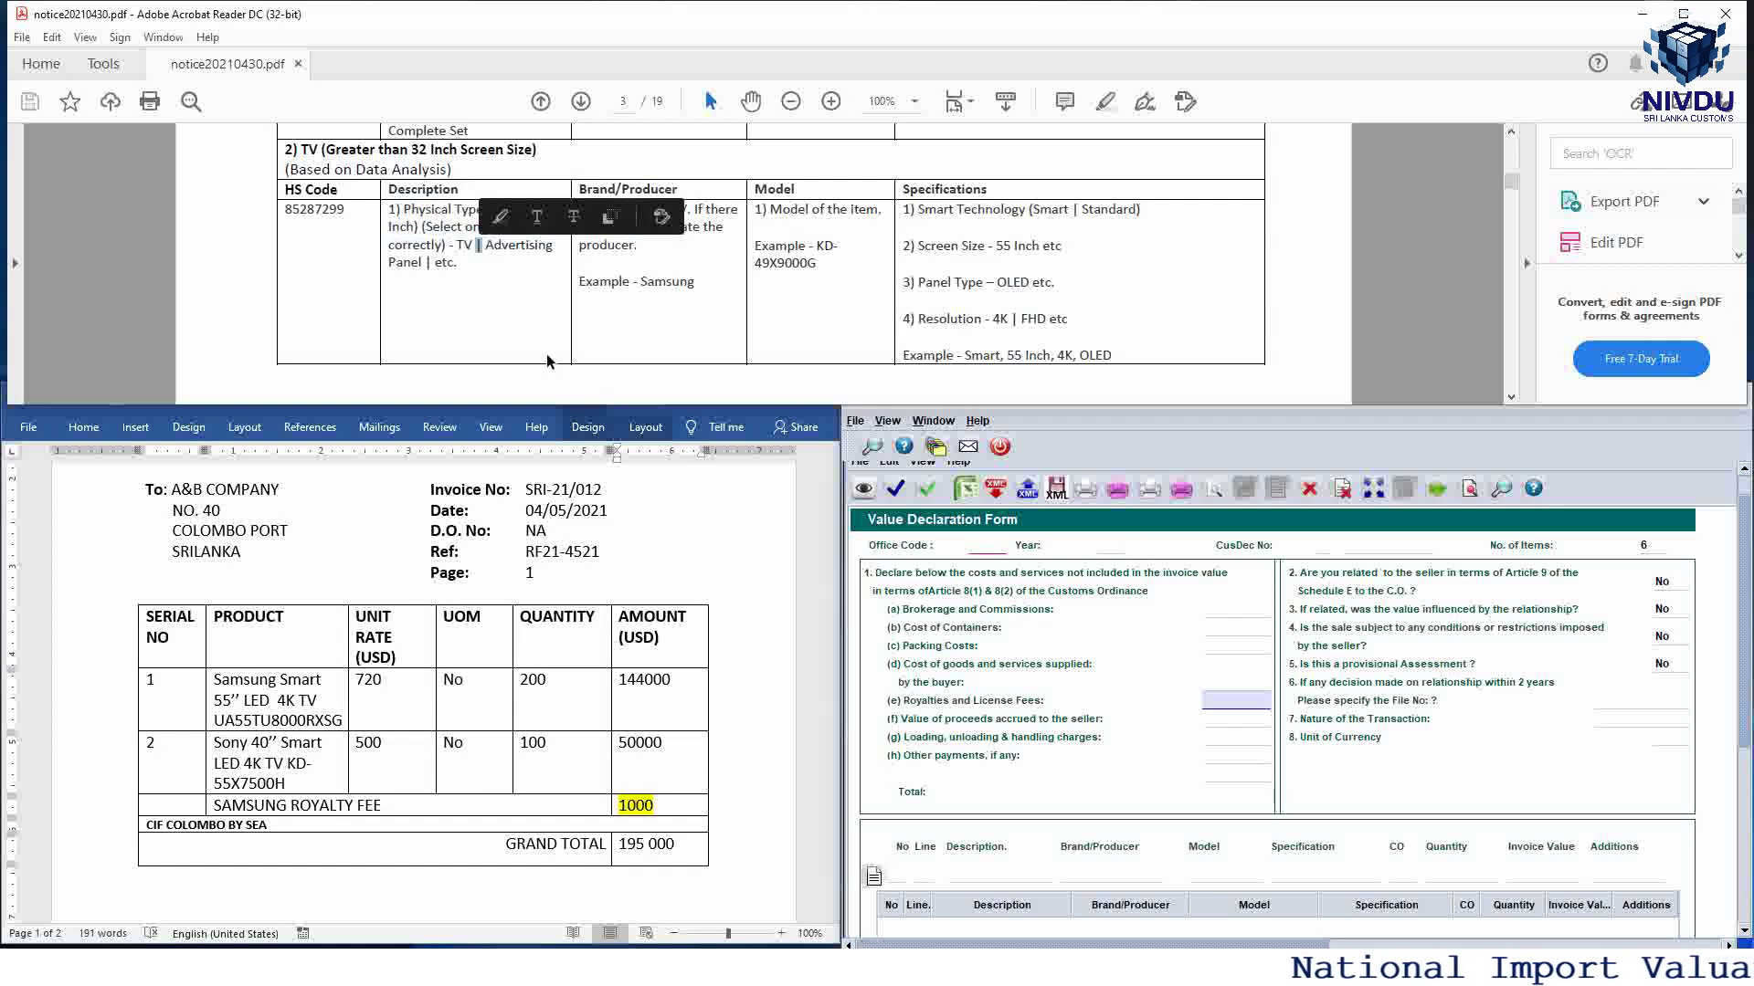
Step: Start the first goods entry of the Value Declaration Form with item number 1 and line item number 1
click(1094, 664)
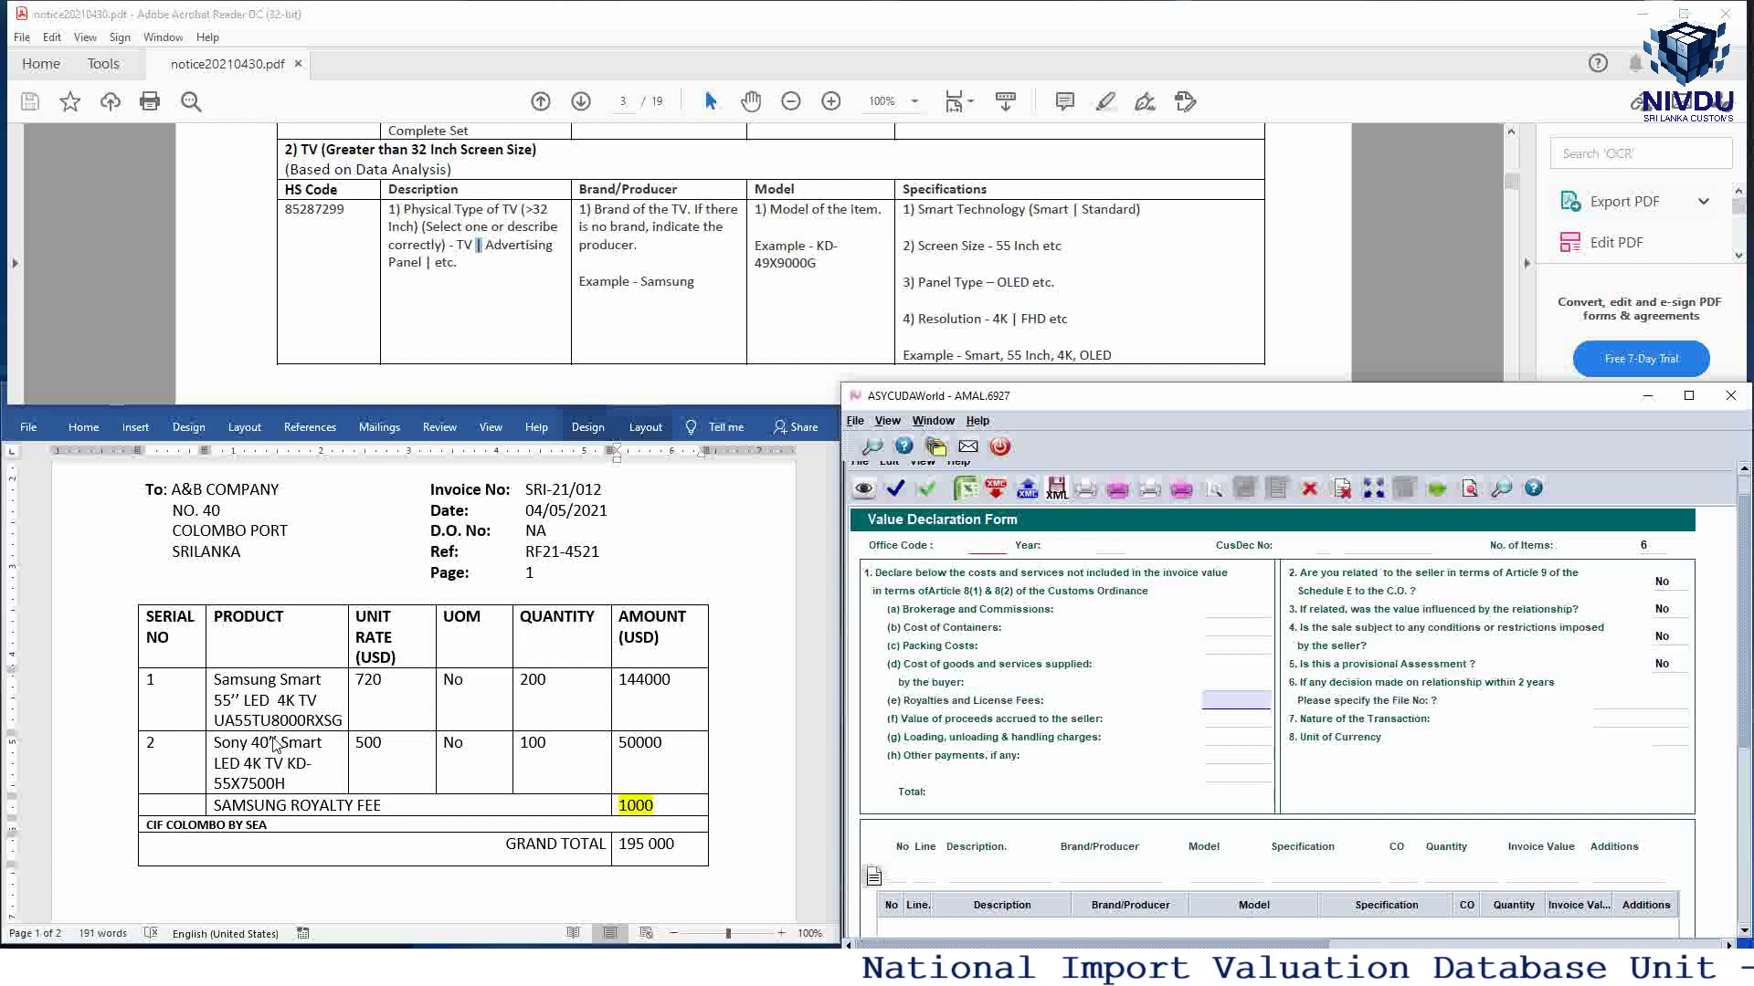
click(902, 874)
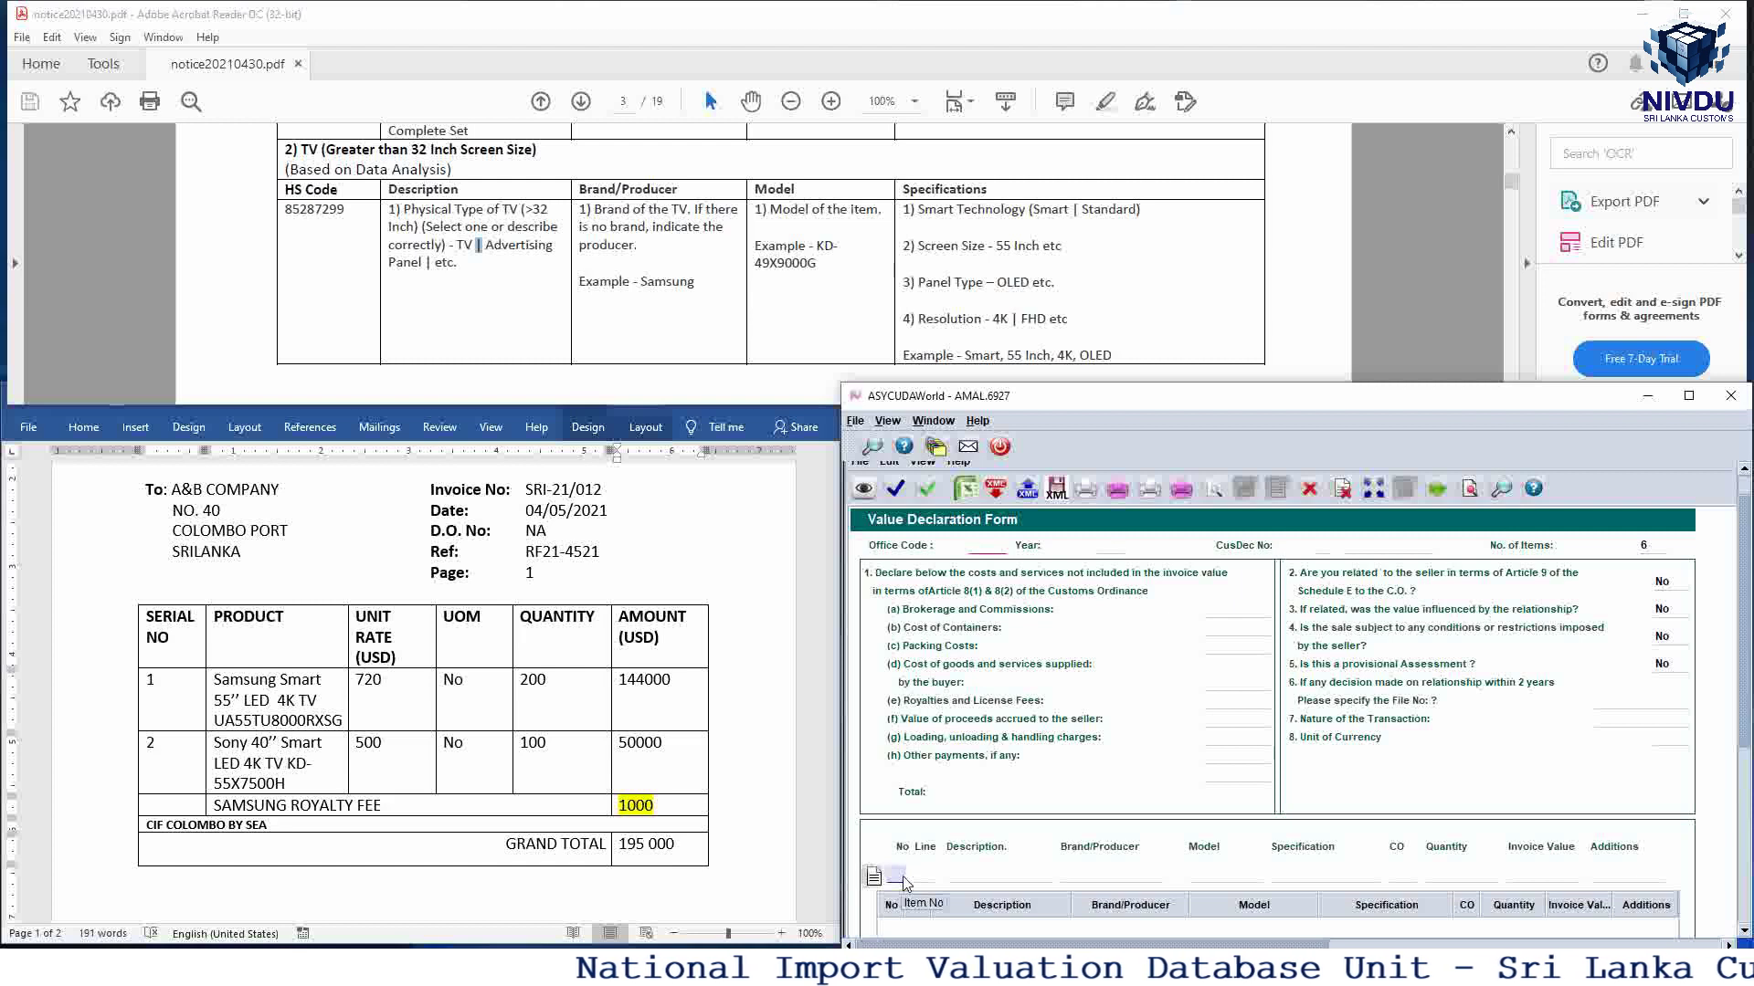
text(1)
click(914, 879)
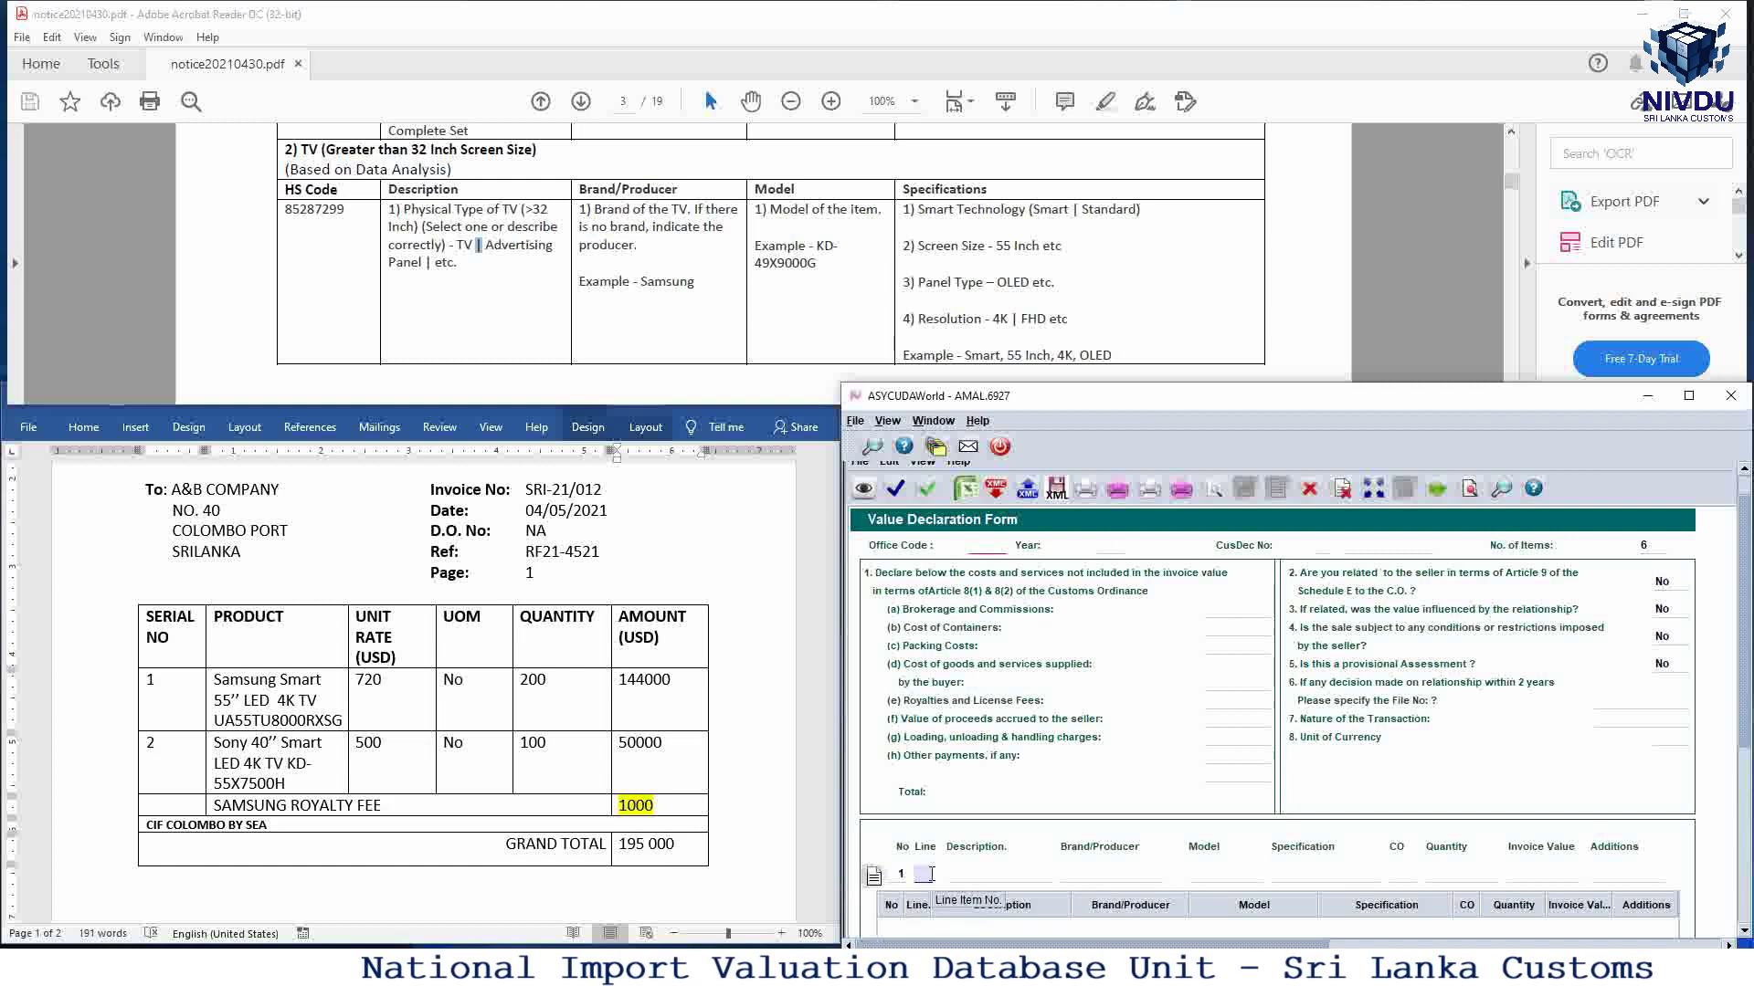
text(1)
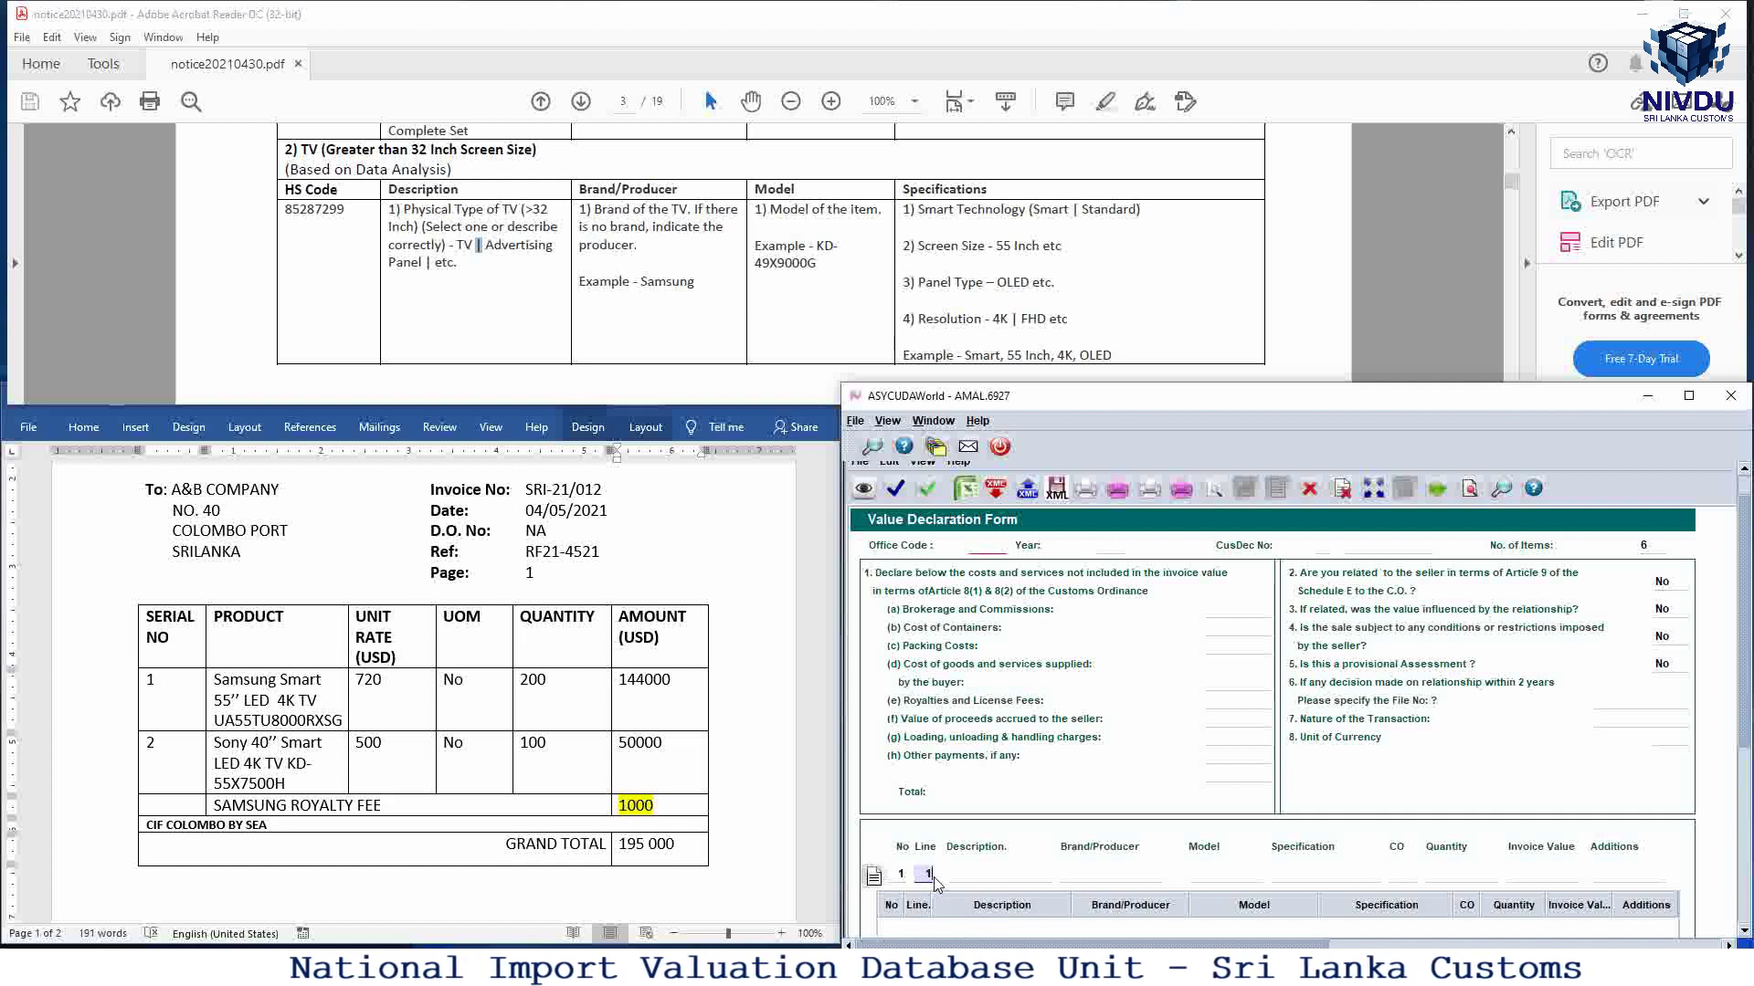
Step: Describe the first goods line as TV, with brand SAMSUNG and model UA55TU8000RXSG from the invoice
key(Tab)
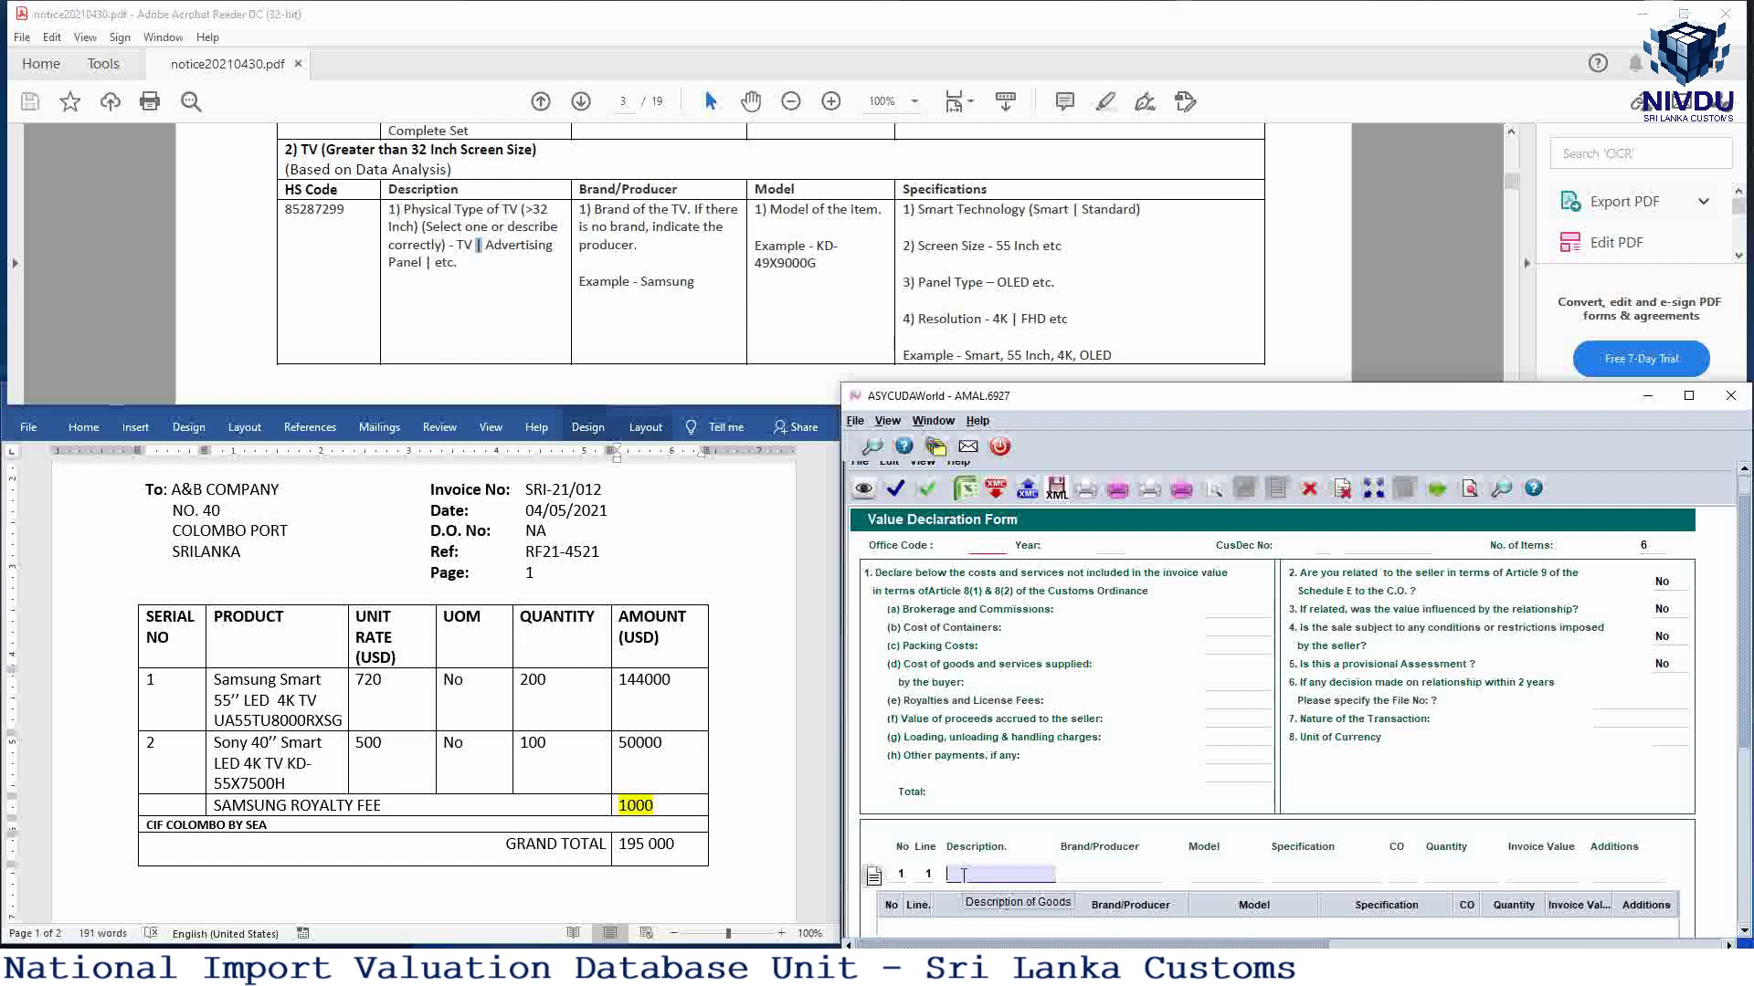
text(T)
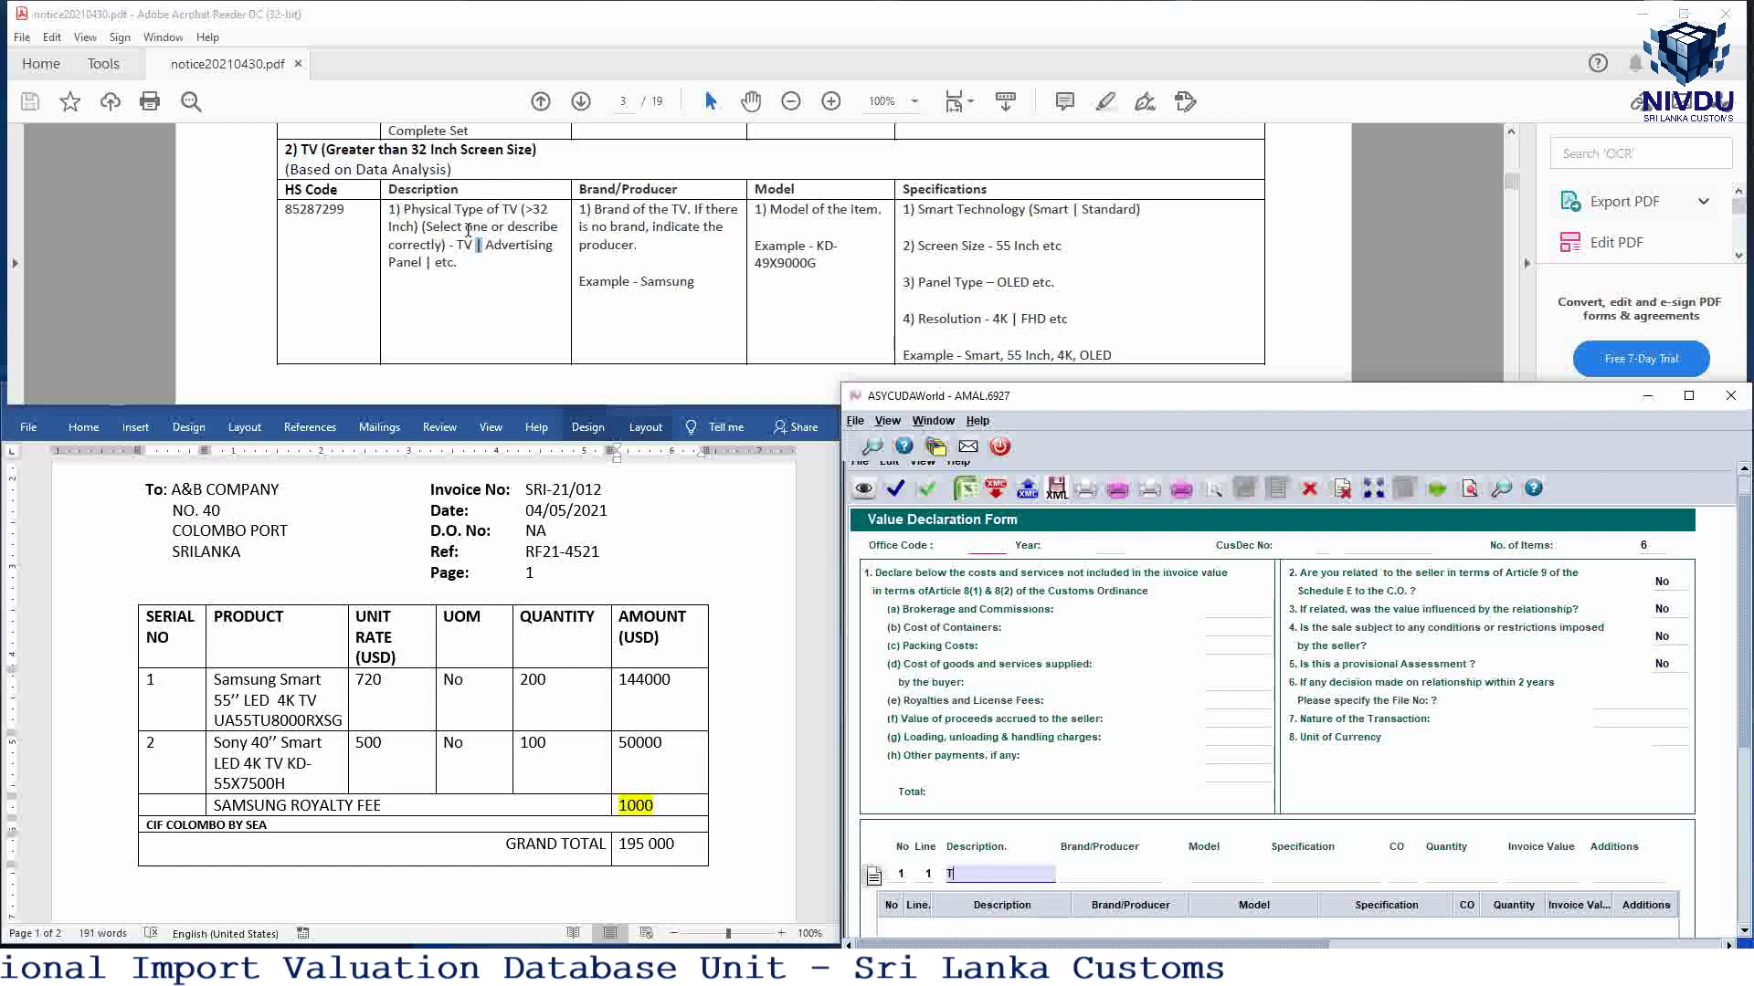
text(V)
key(Tab)
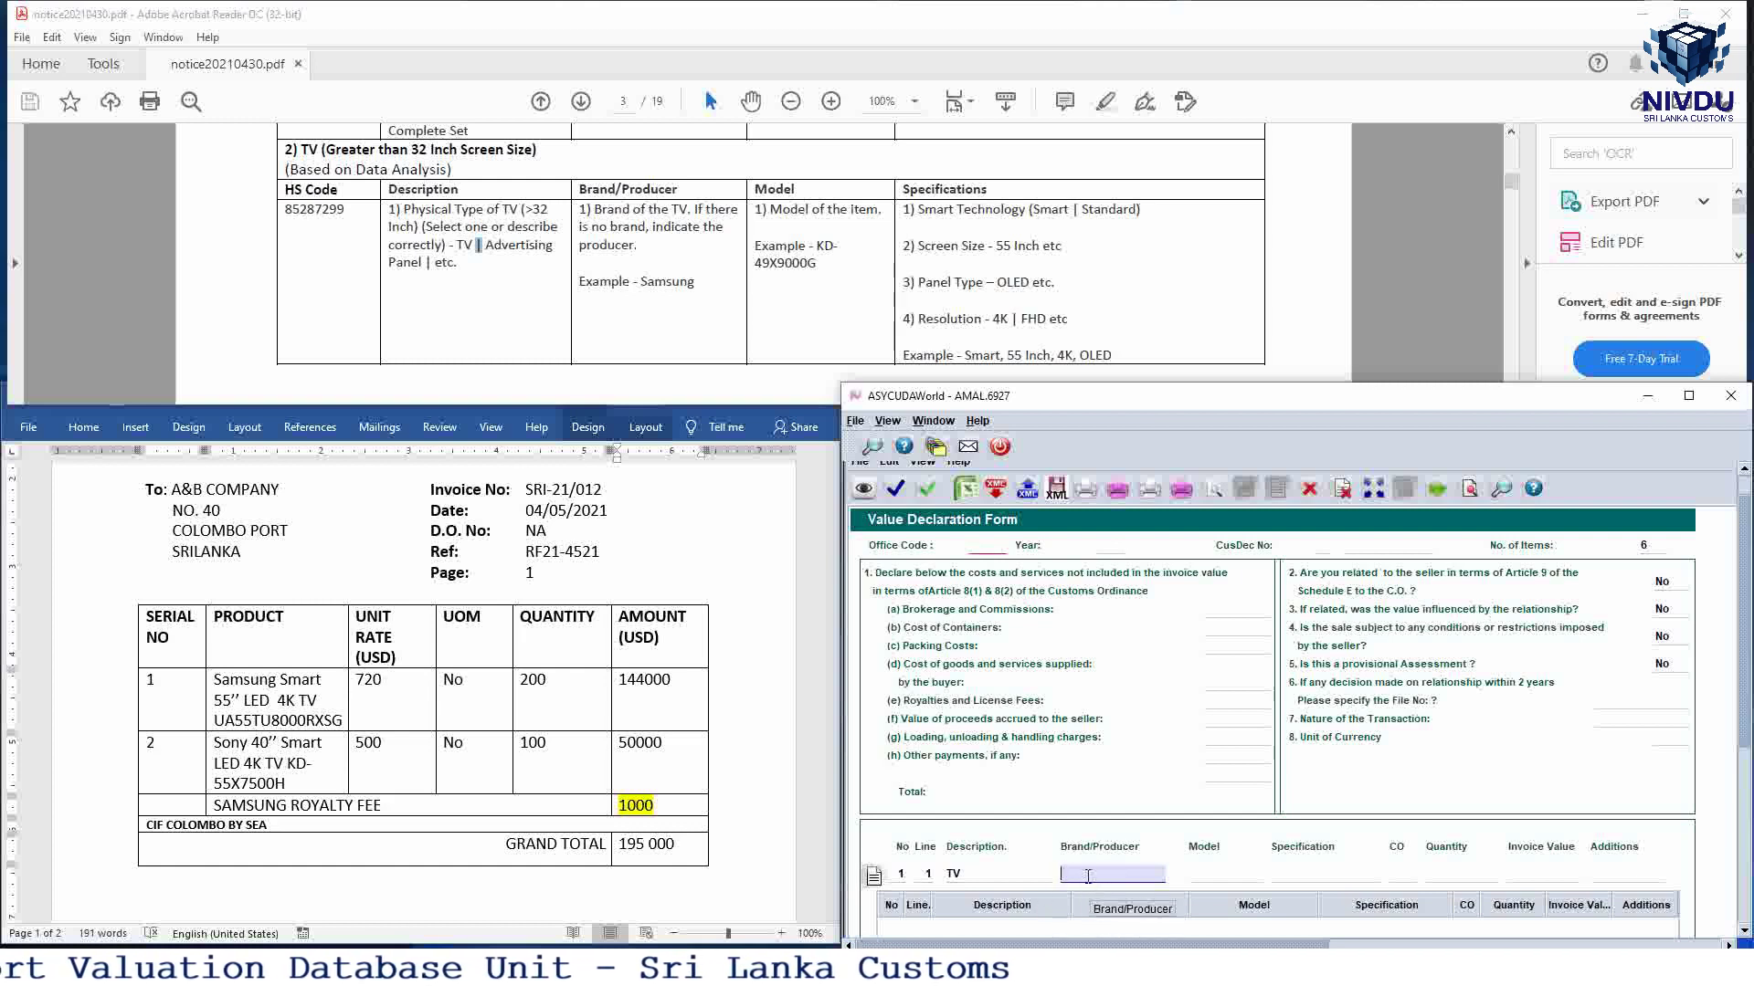
text(SAMSUNG)
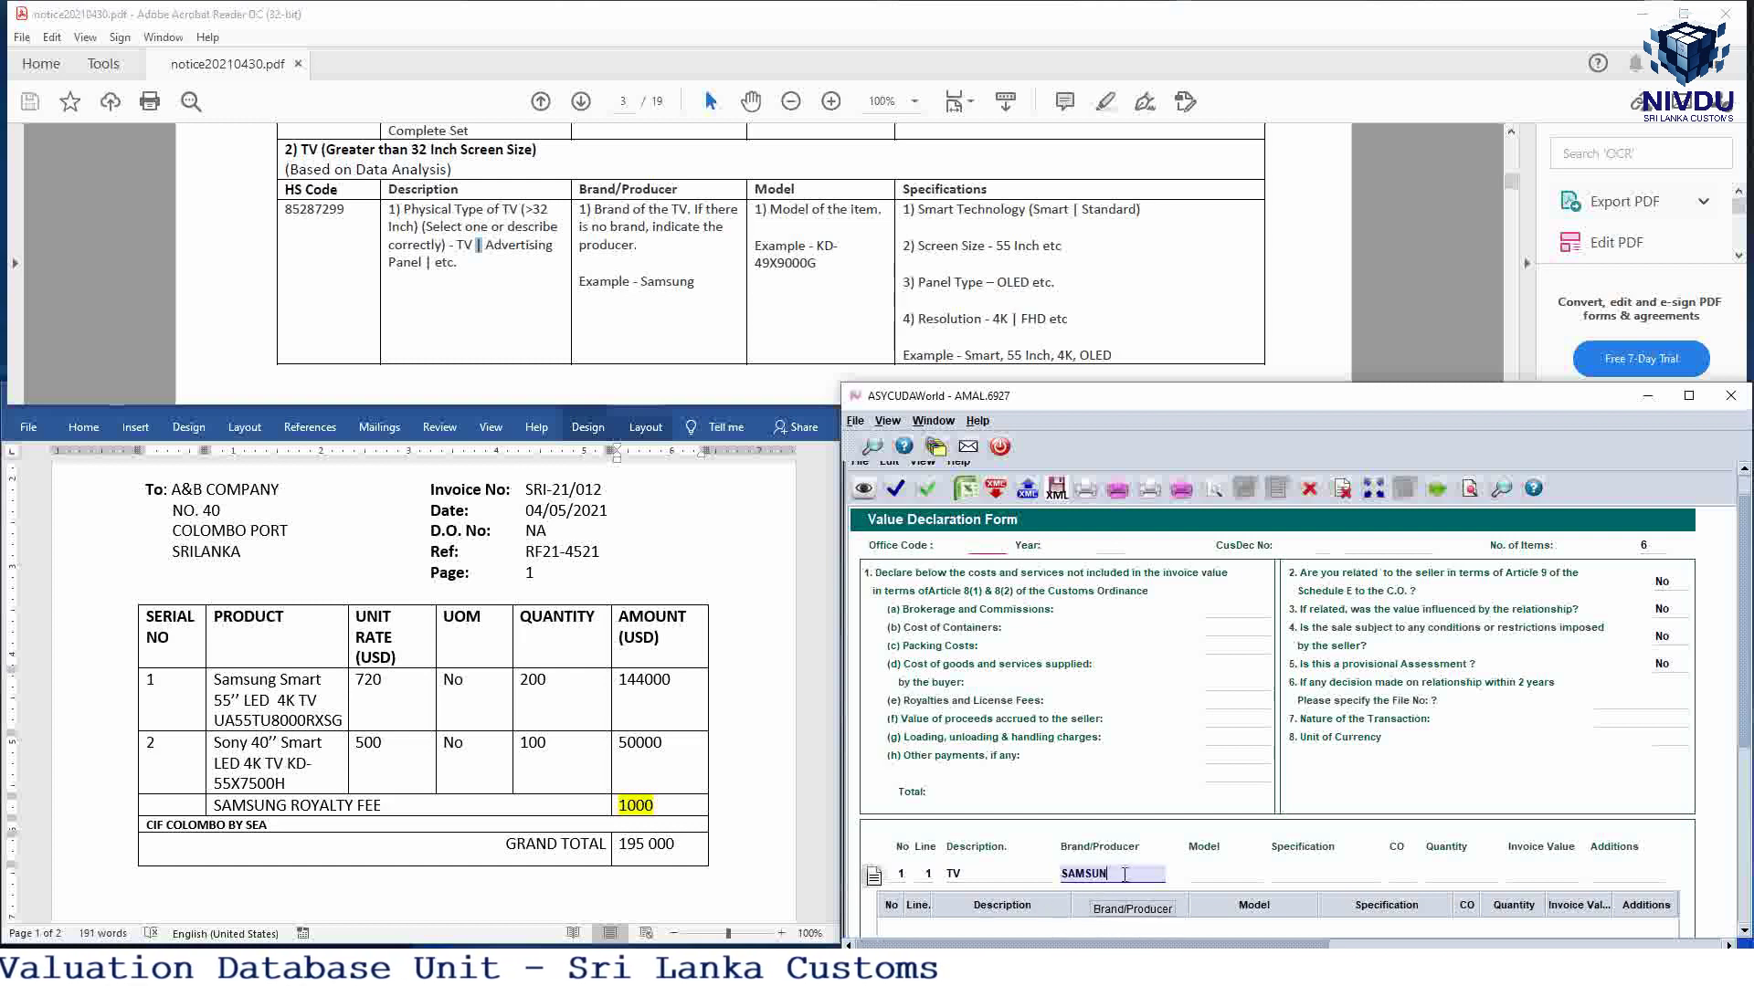
click(1193, 873)
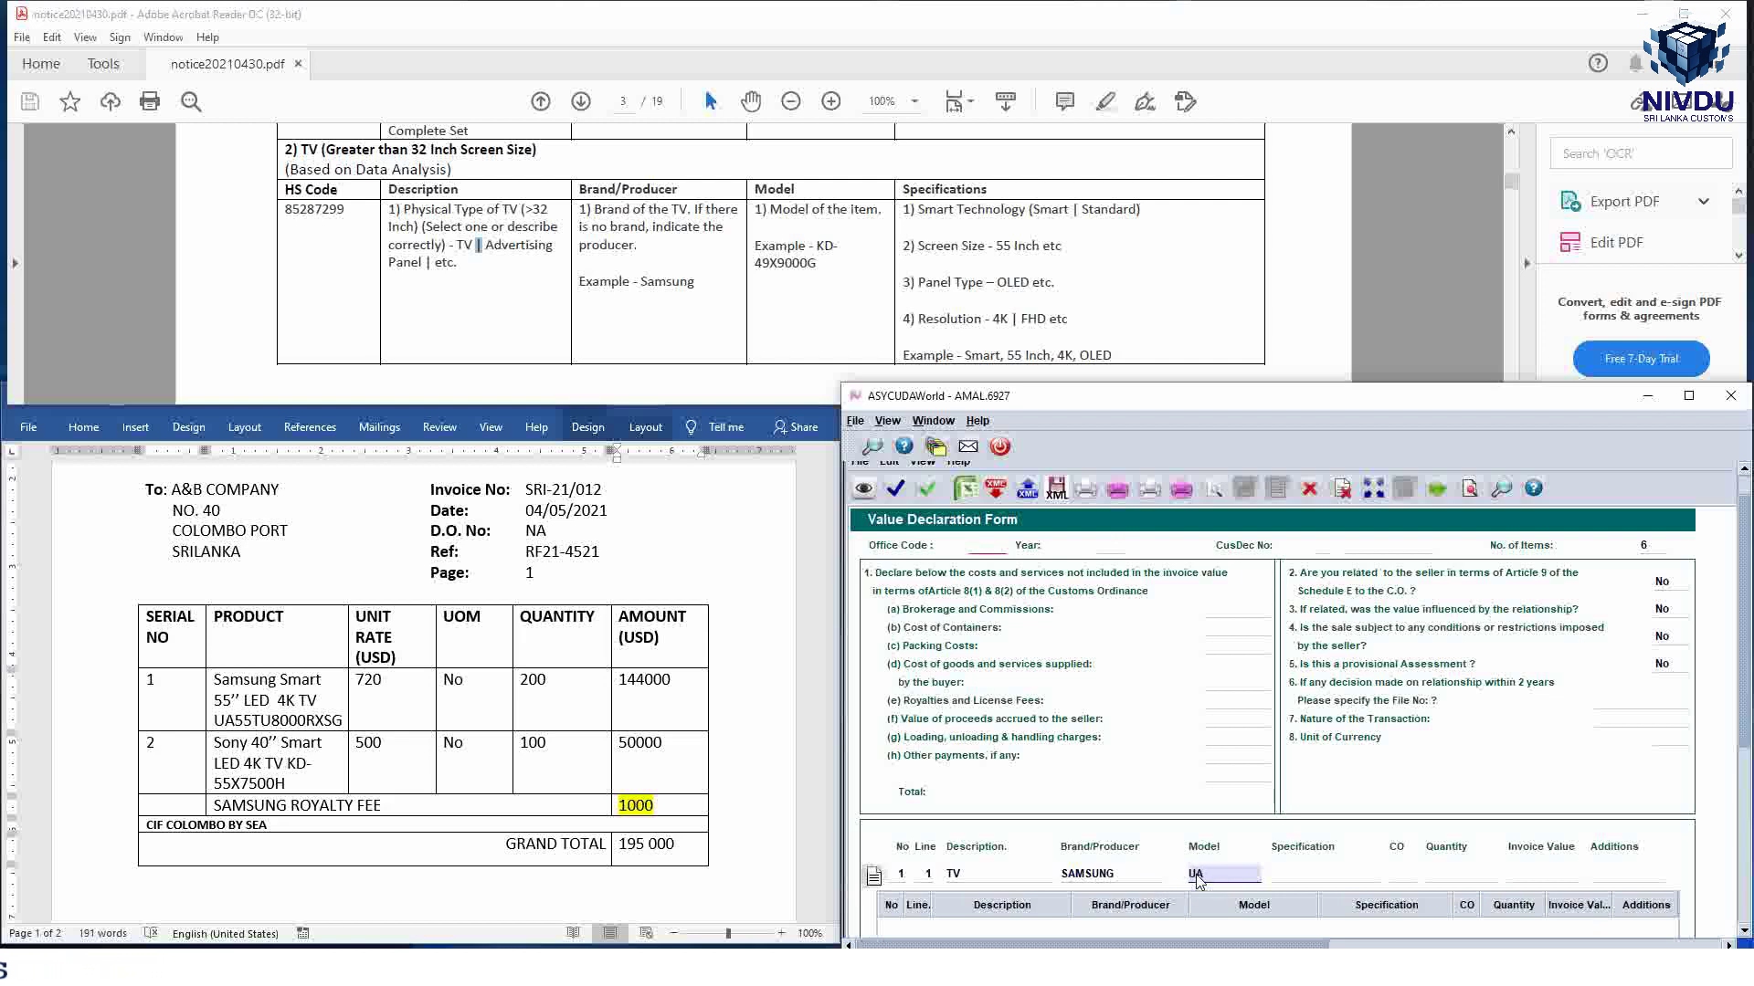
text(8000RXSG)
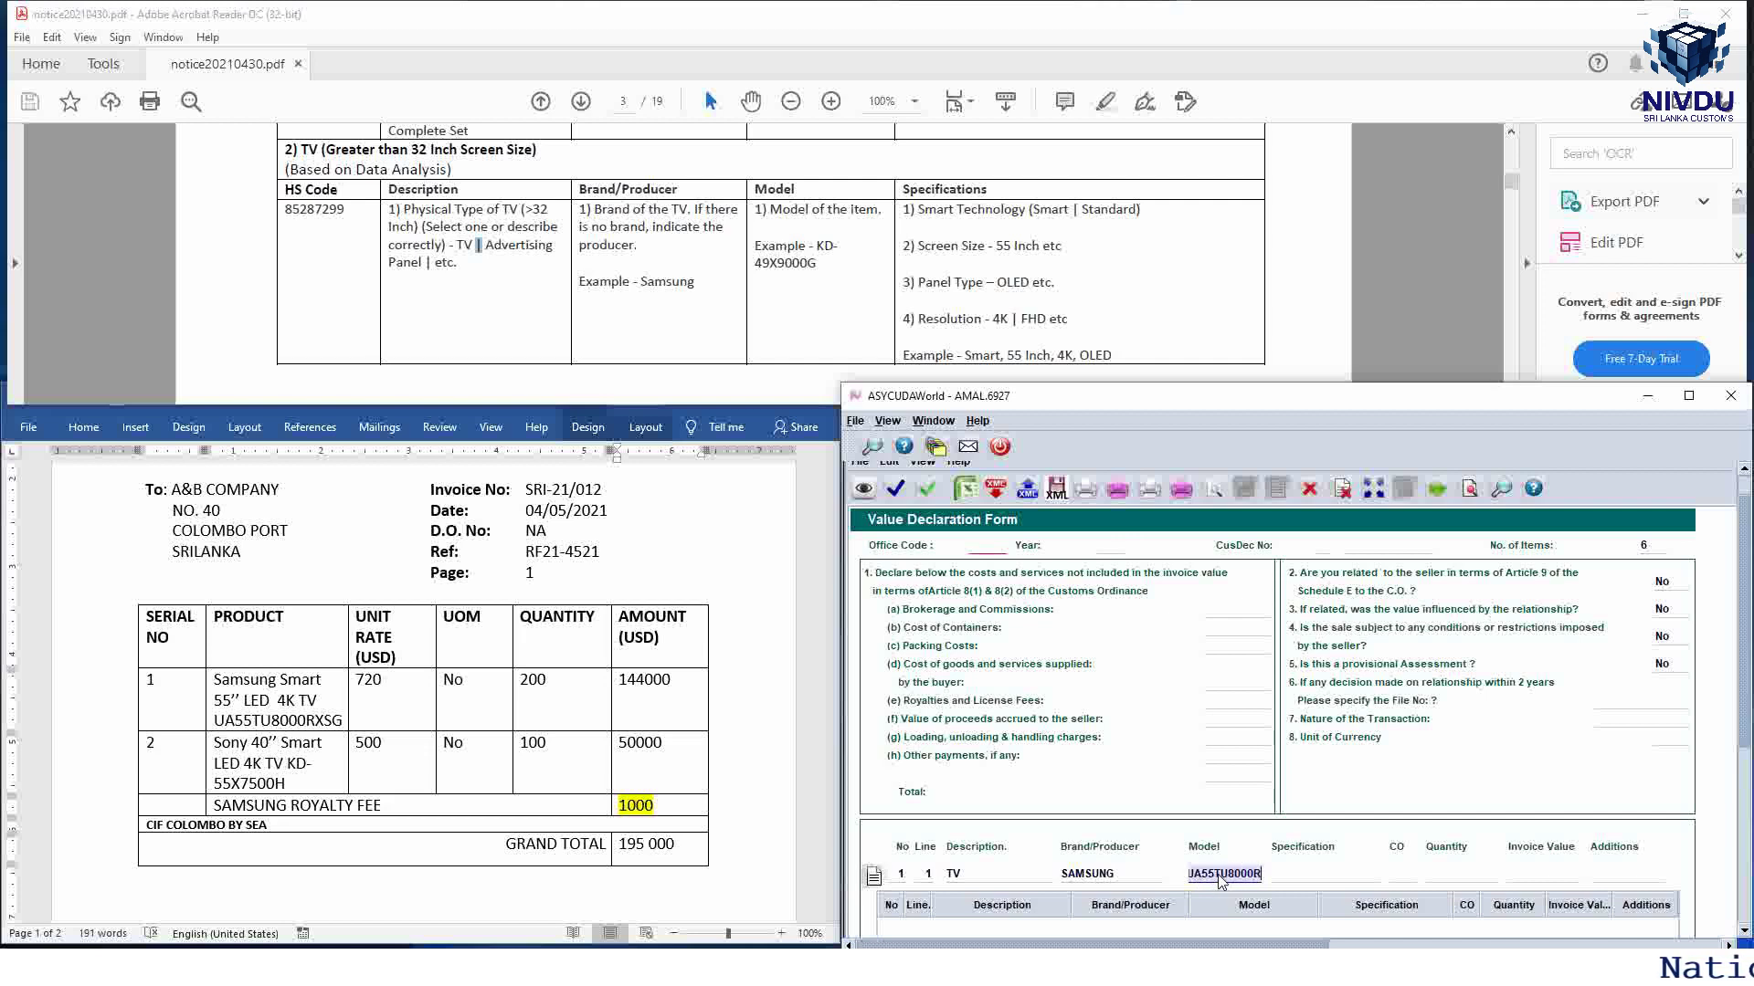
Step: Enter the Samsung TV's specification as "SMART, 55 INCH, LED, 4K", following the order required by the notice
click(1282, 875)
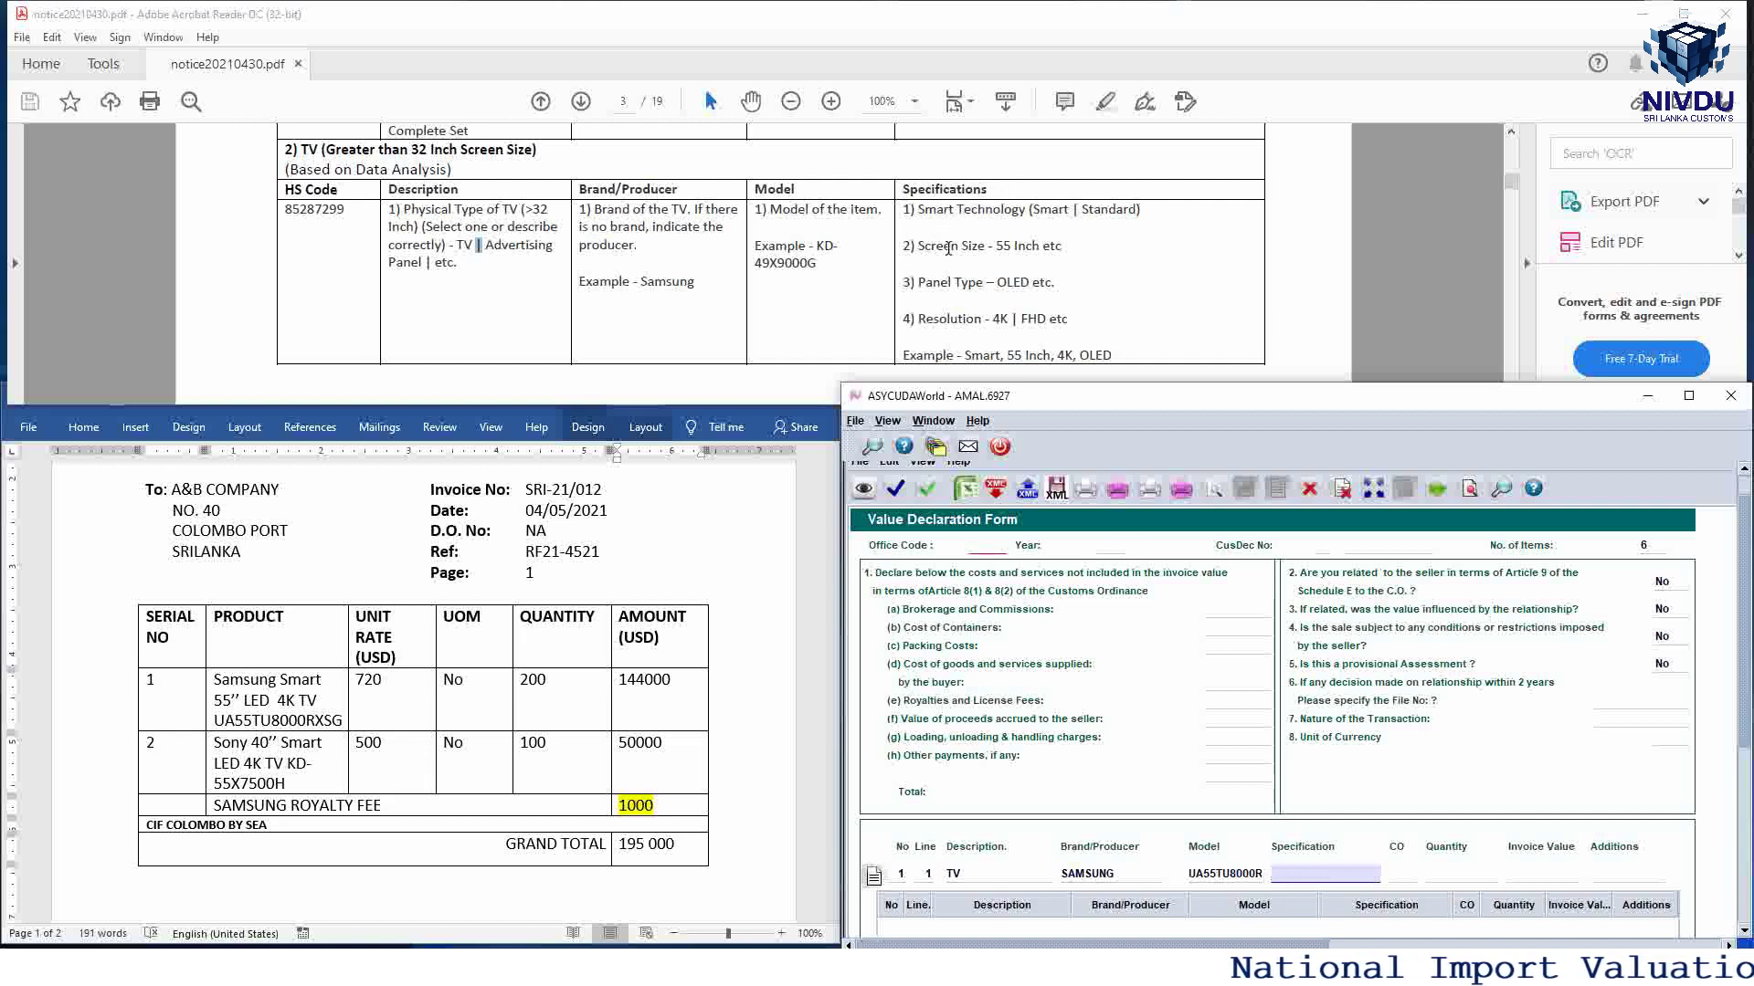
click(1281, 874)
text(S)
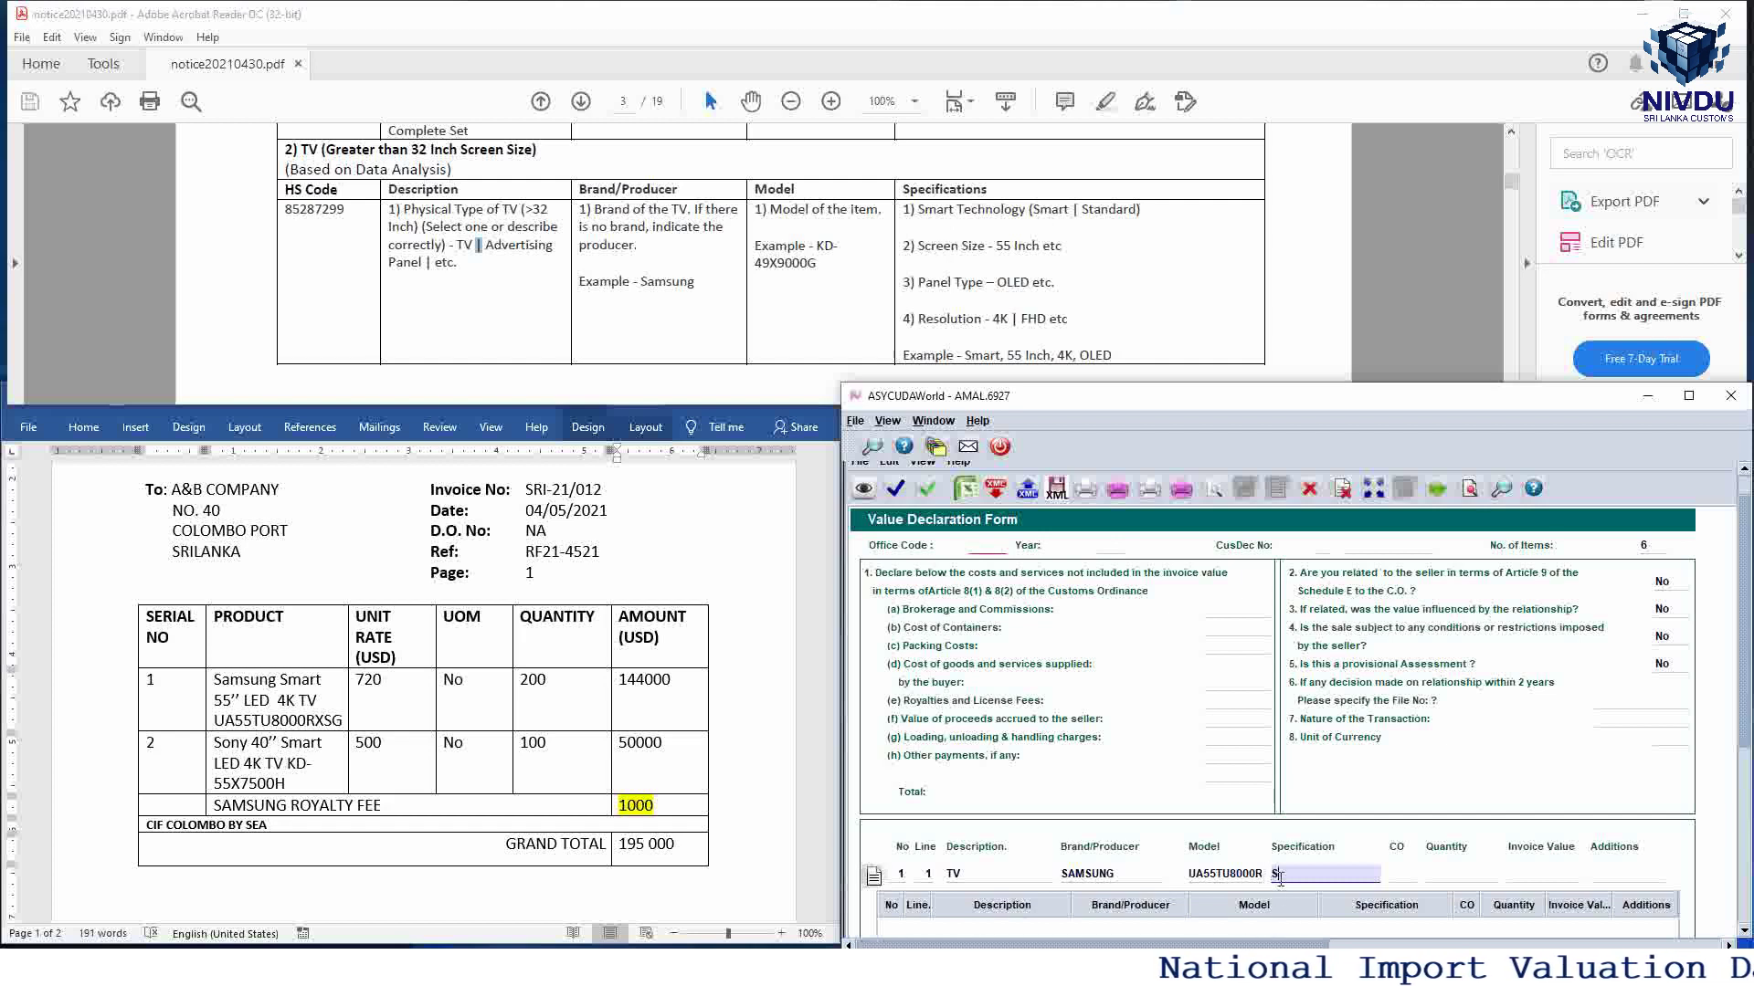
text(MART)
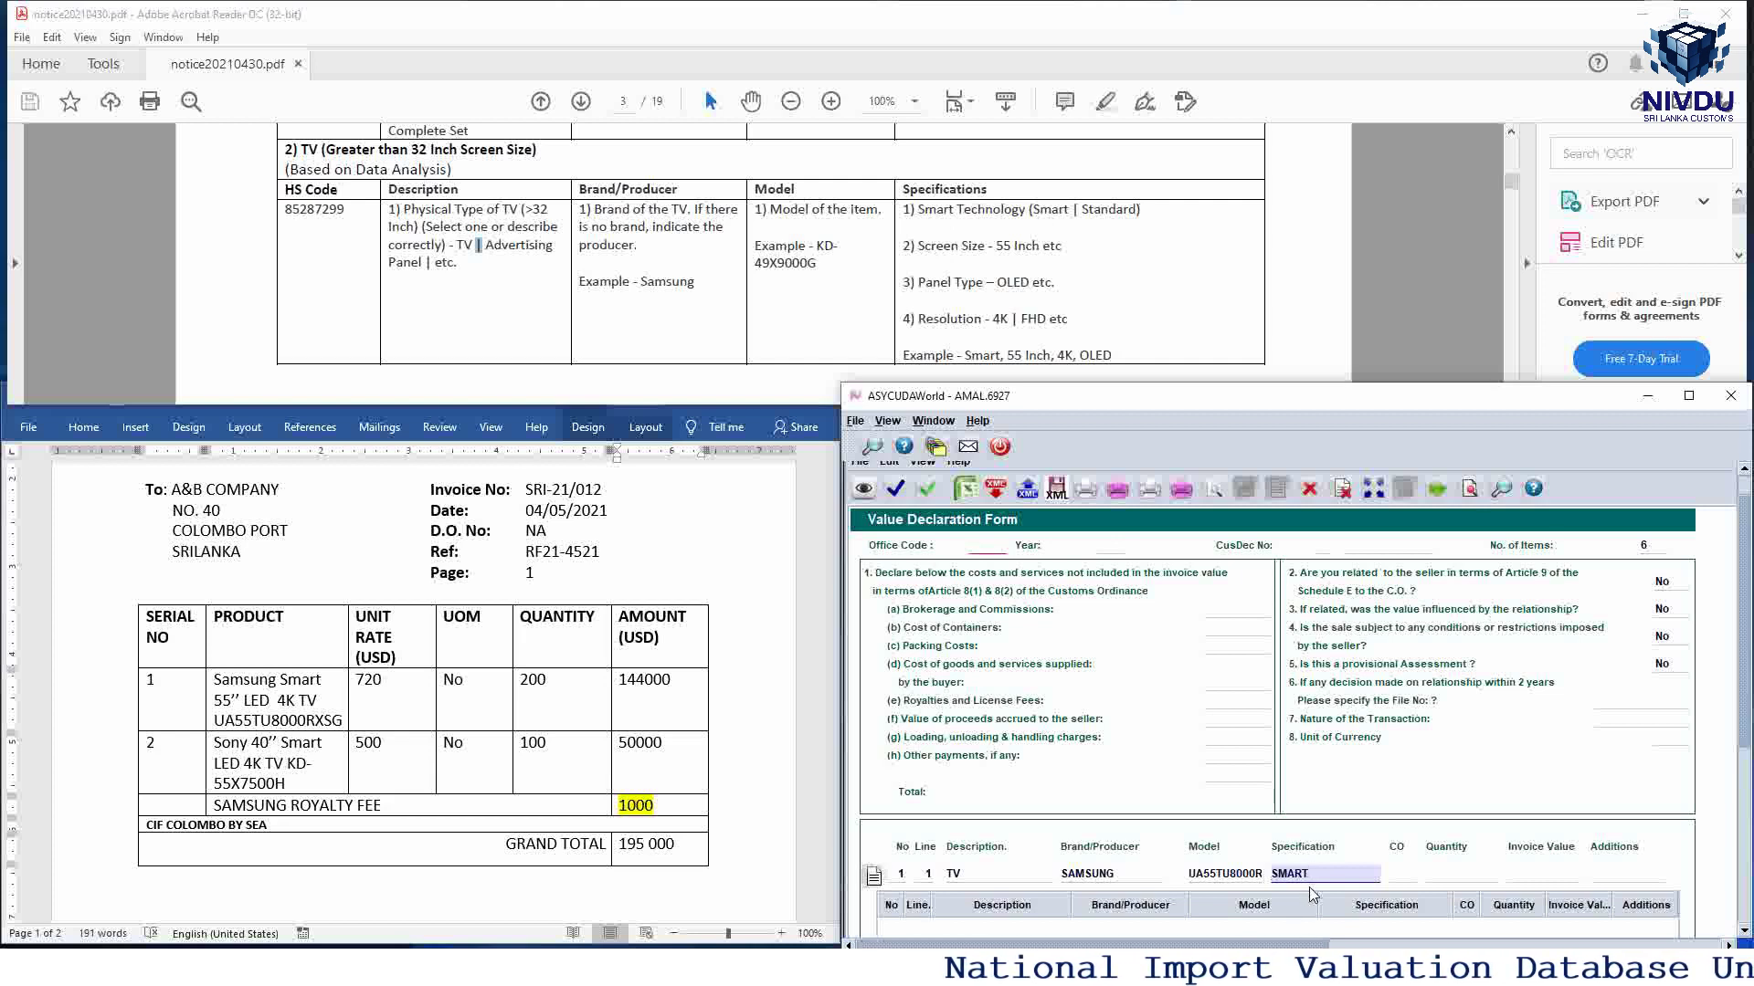
text(,)
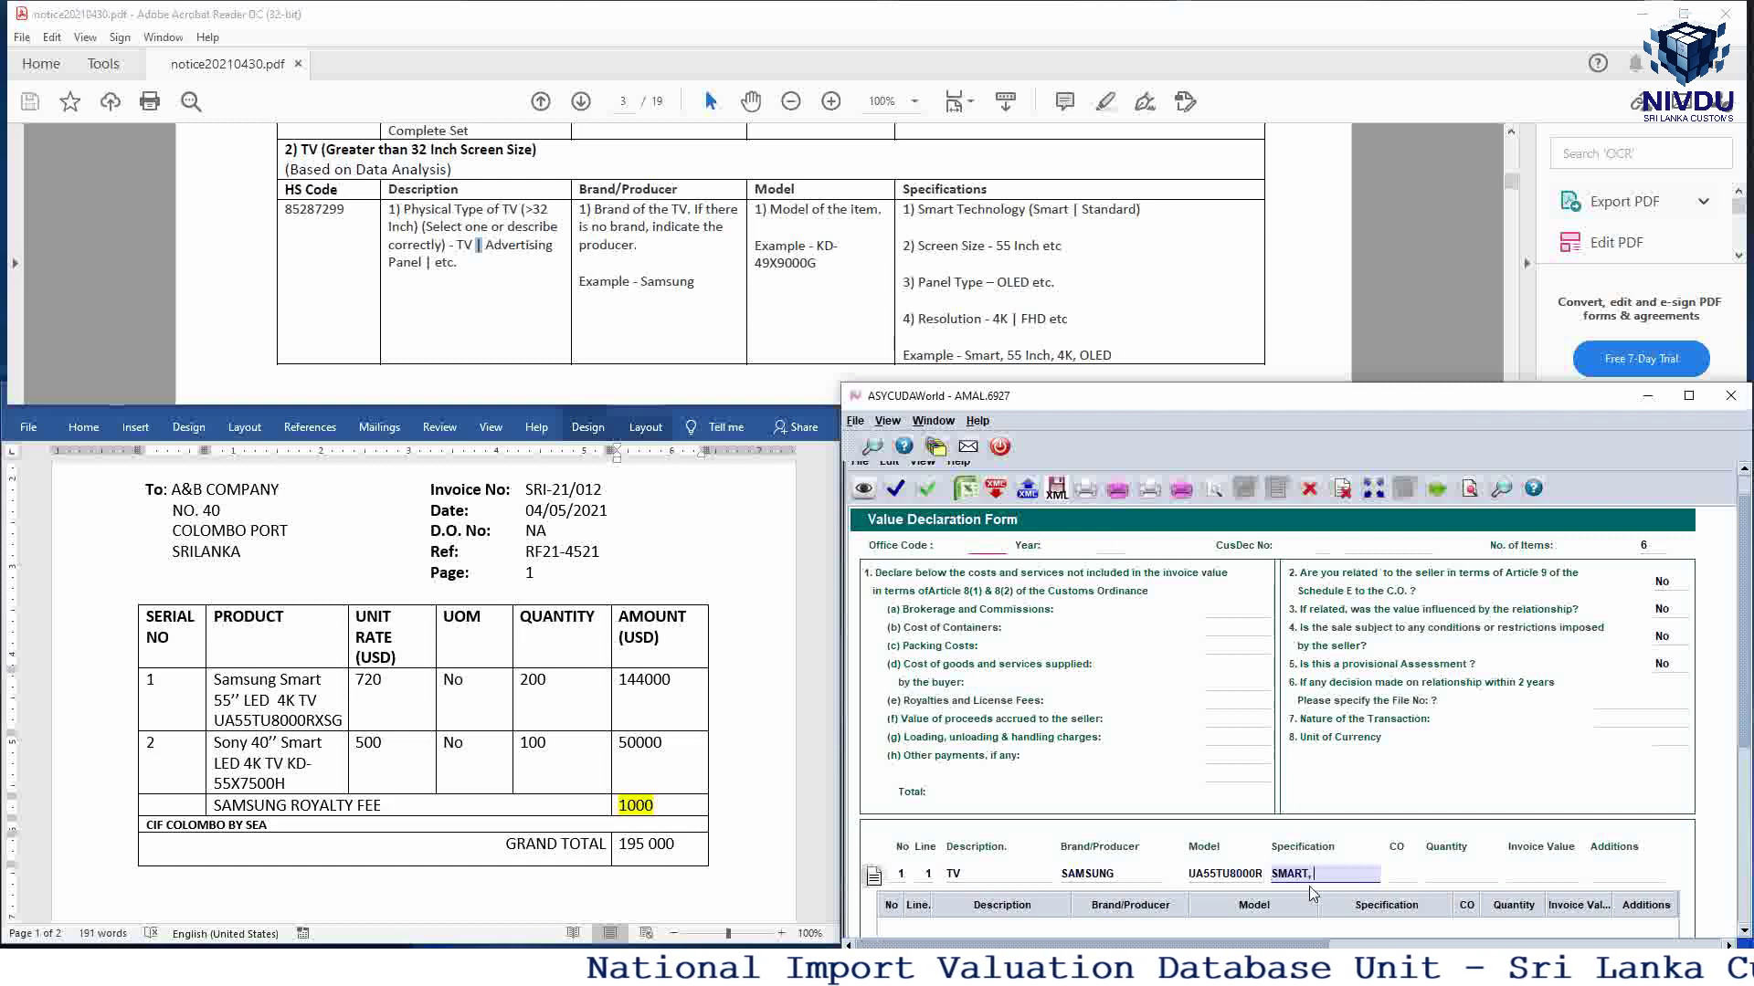
text(55)
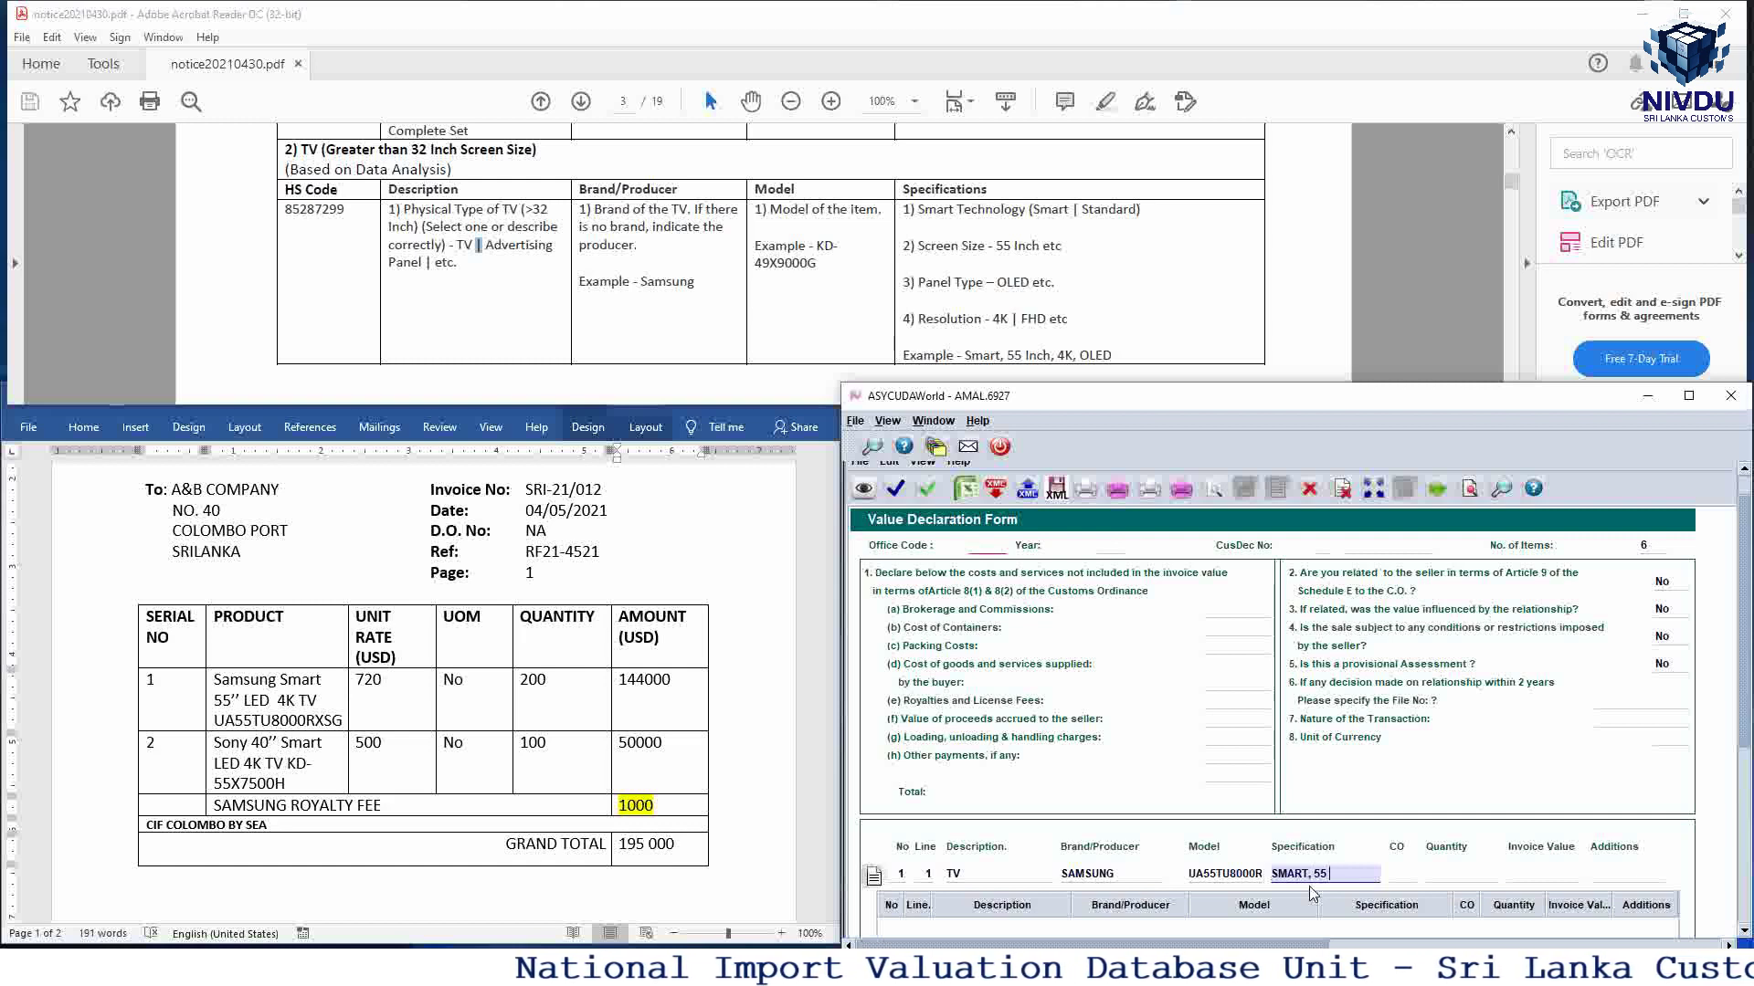
text( INCH)
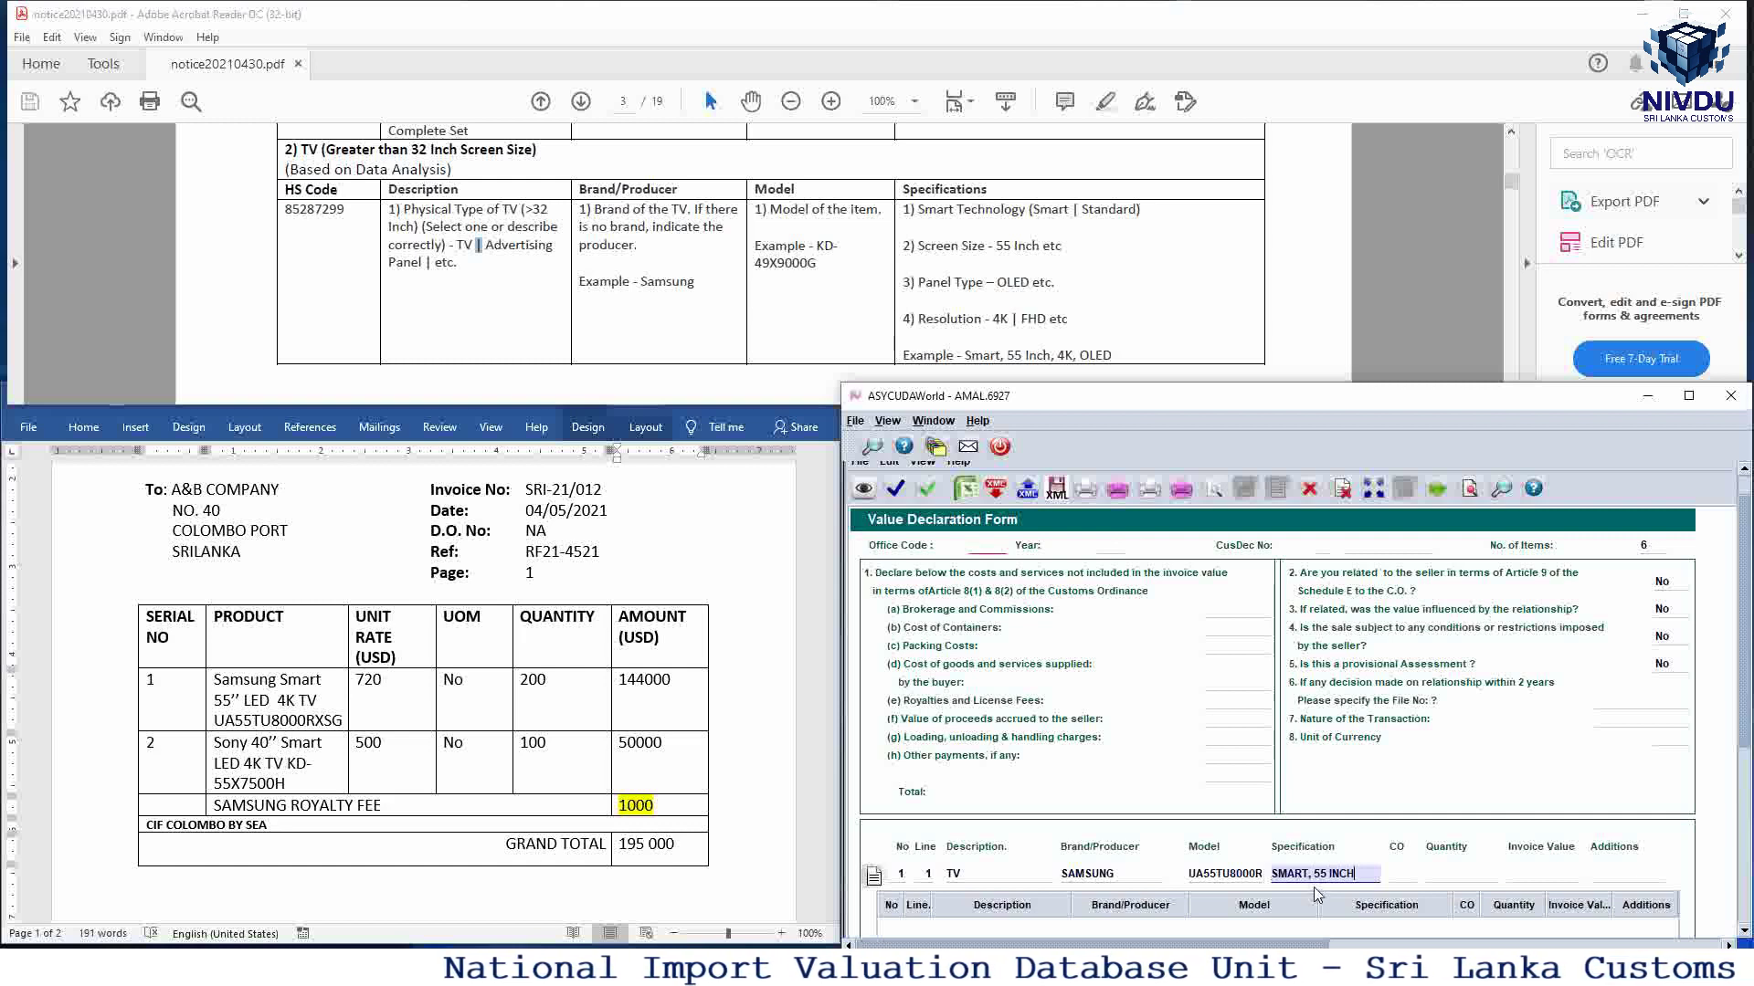
text(, )
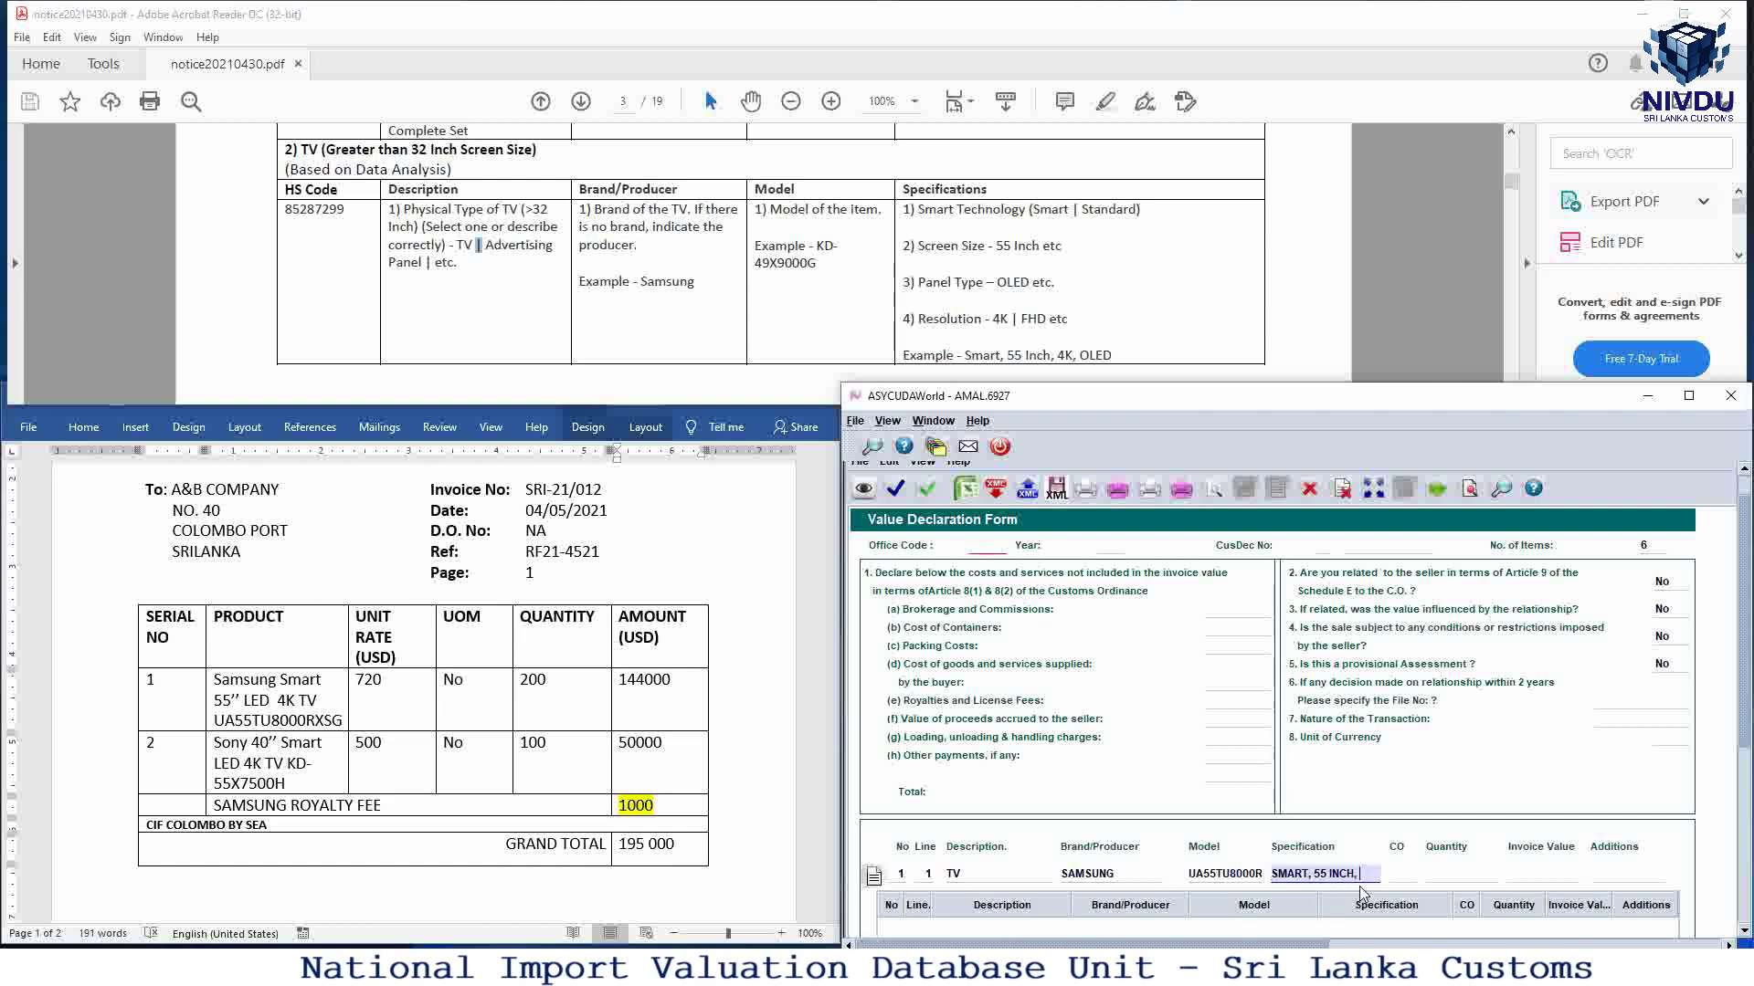
text(LED, )
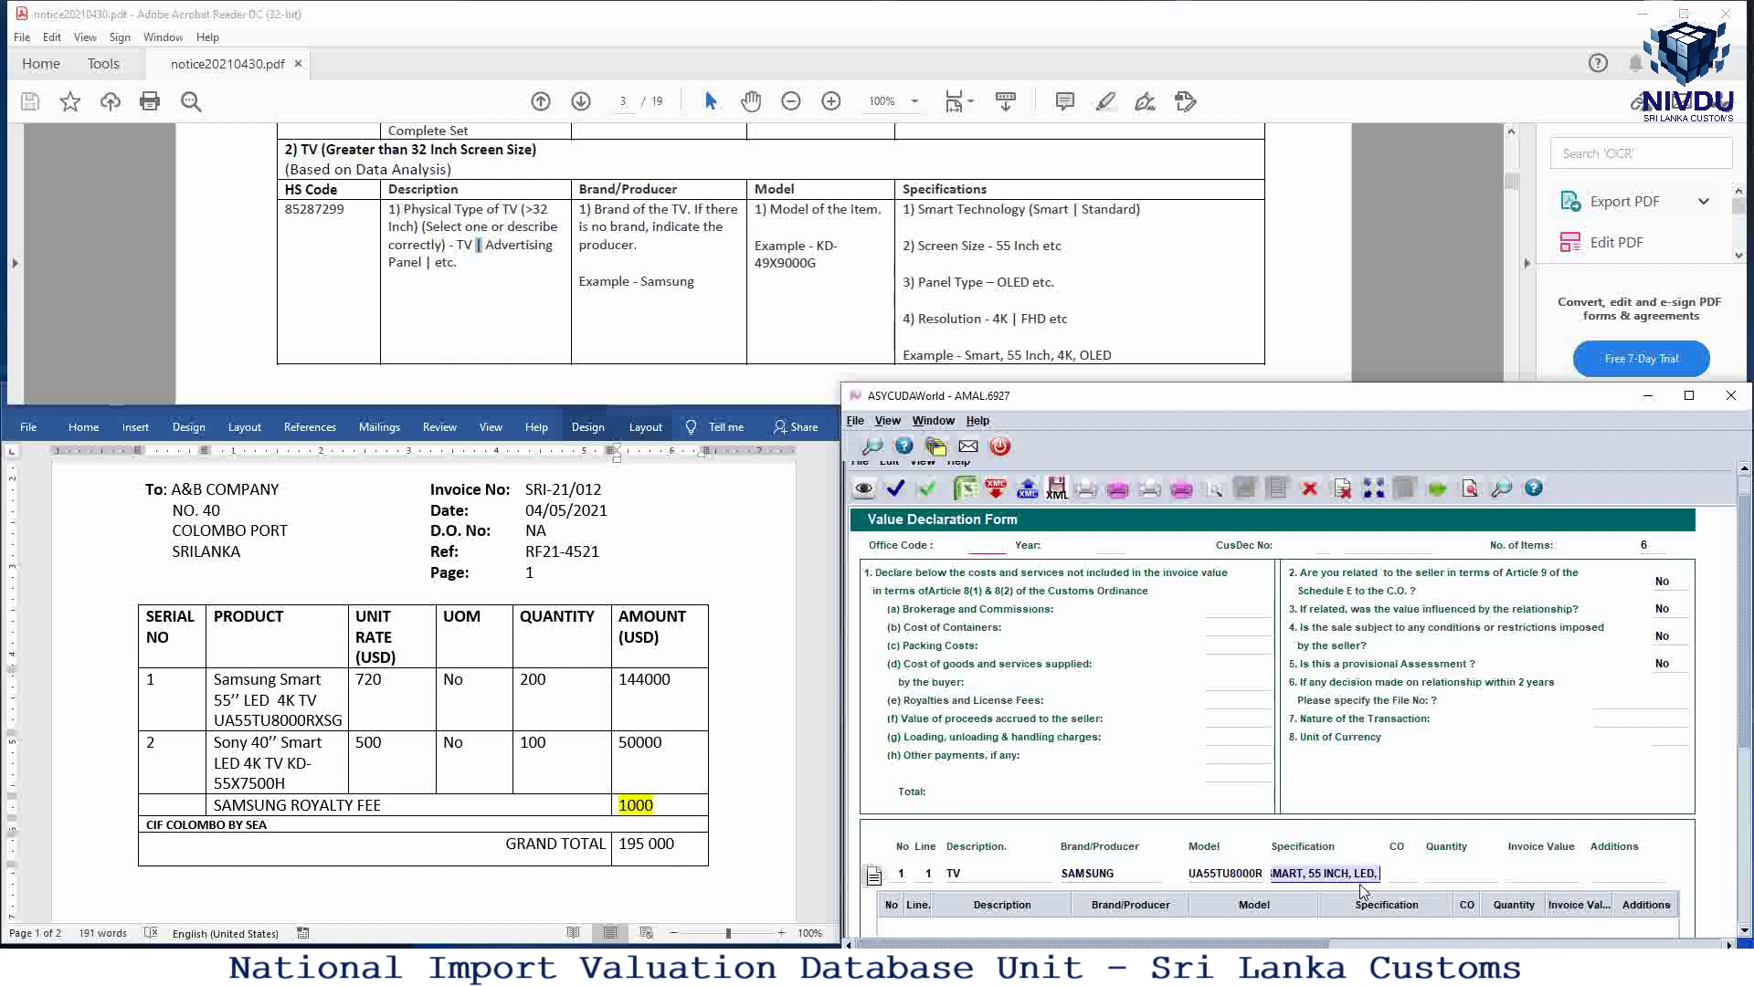
text(4K)
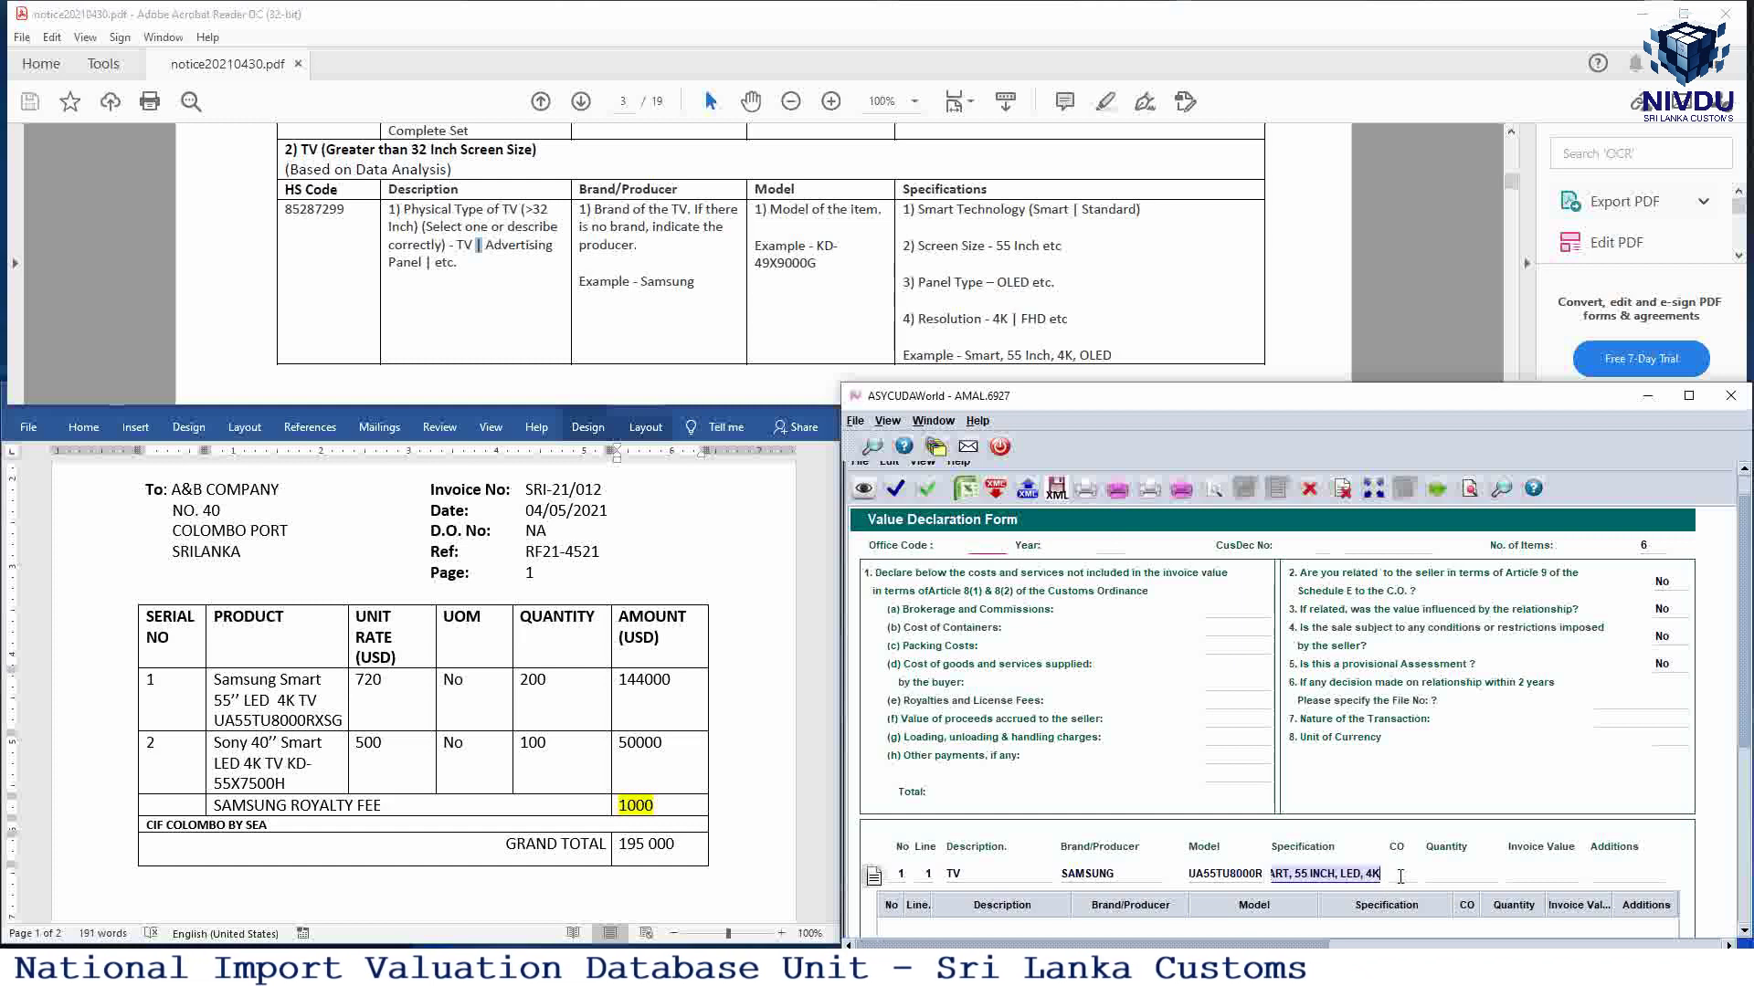
Step: Set the Samsung TV's country of origin to AE, United Arab Emirates
click(1400, 875)
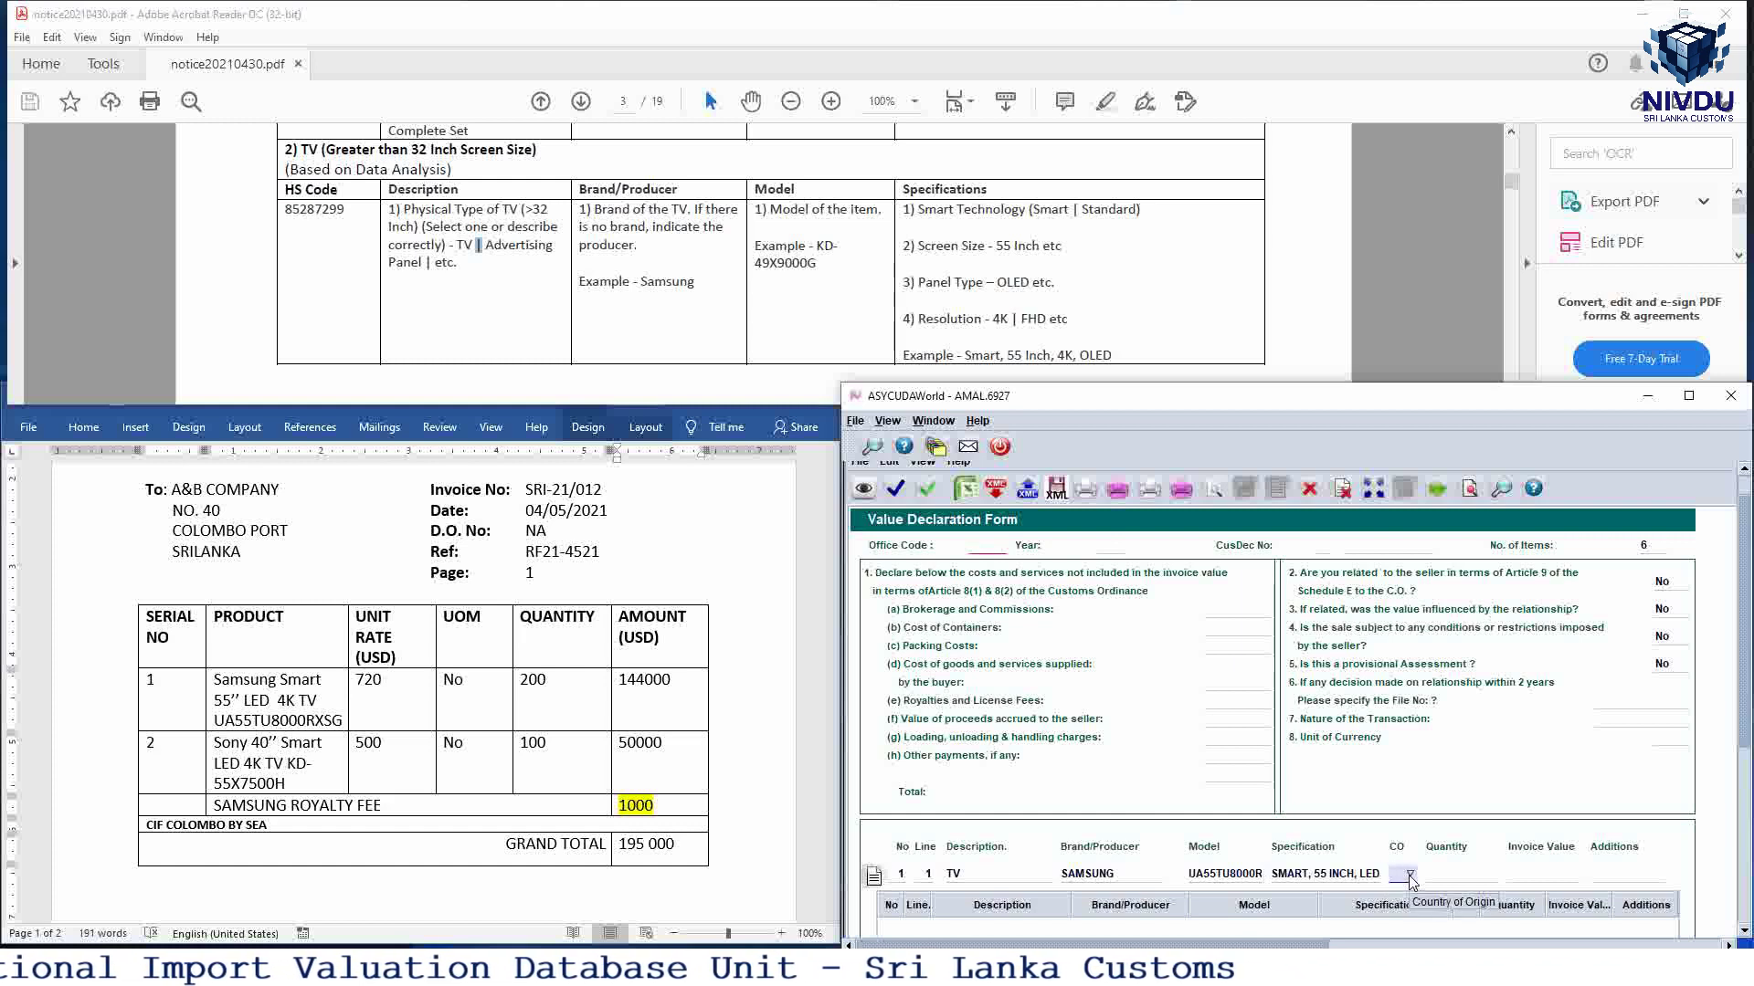
click(1410, 875)
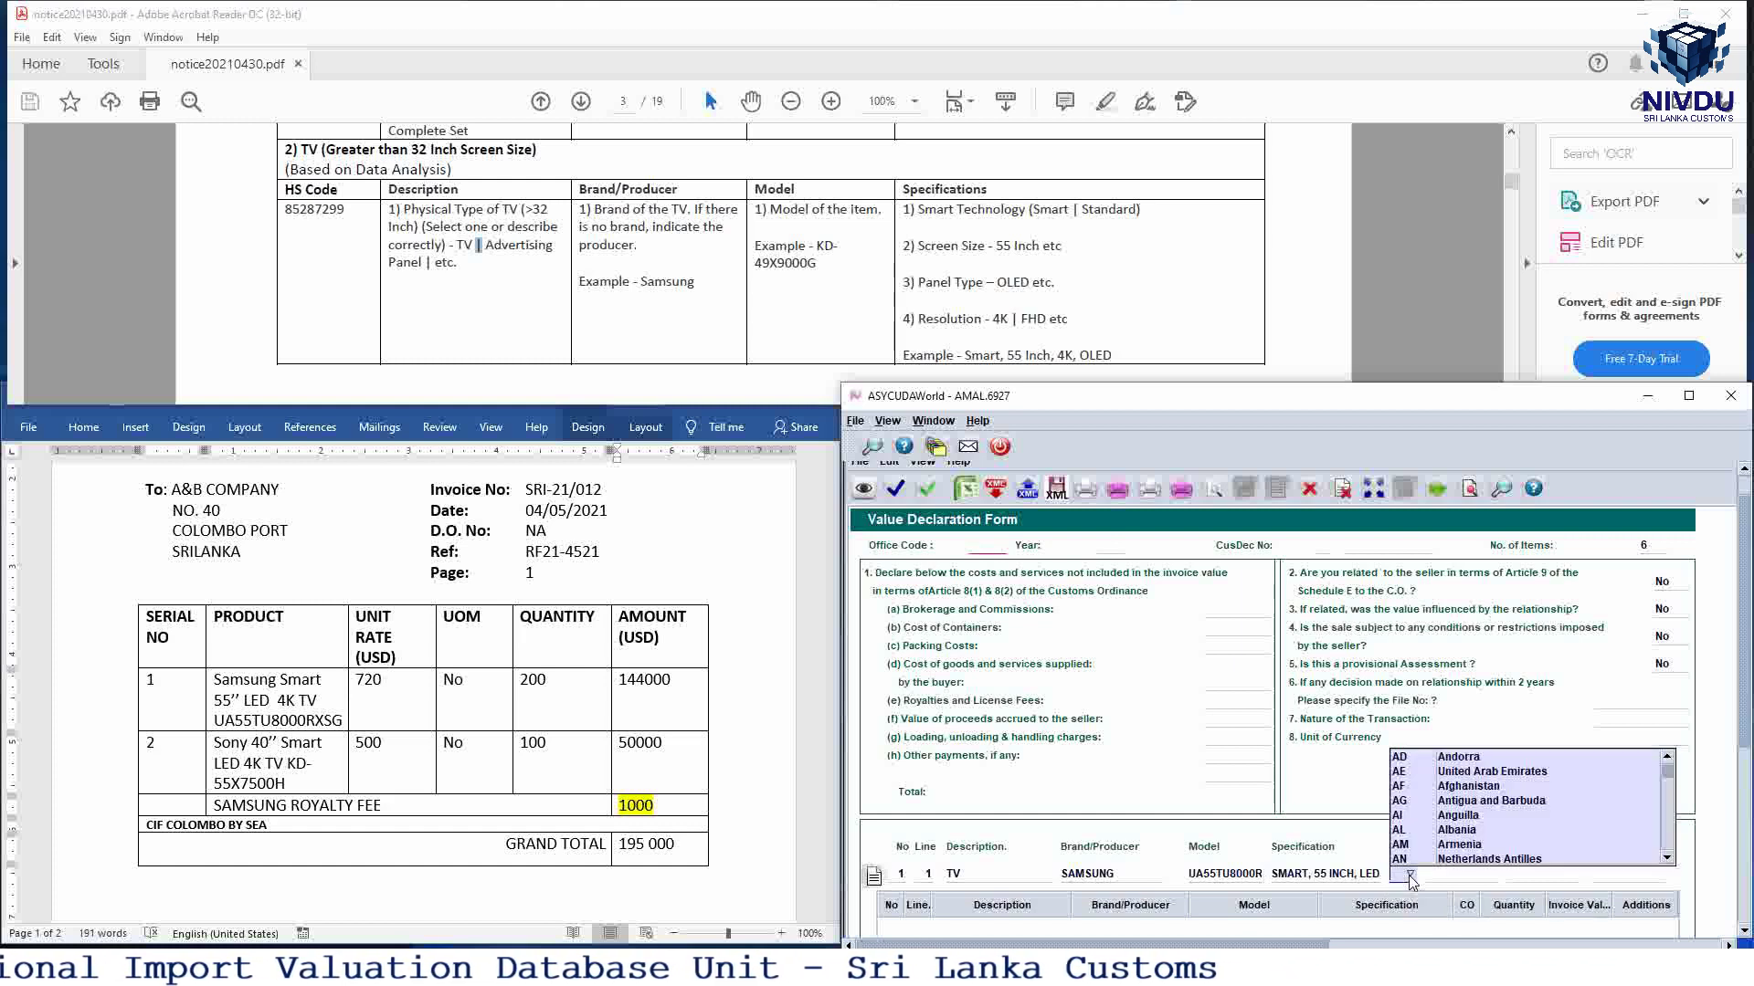
click(1447, 773)
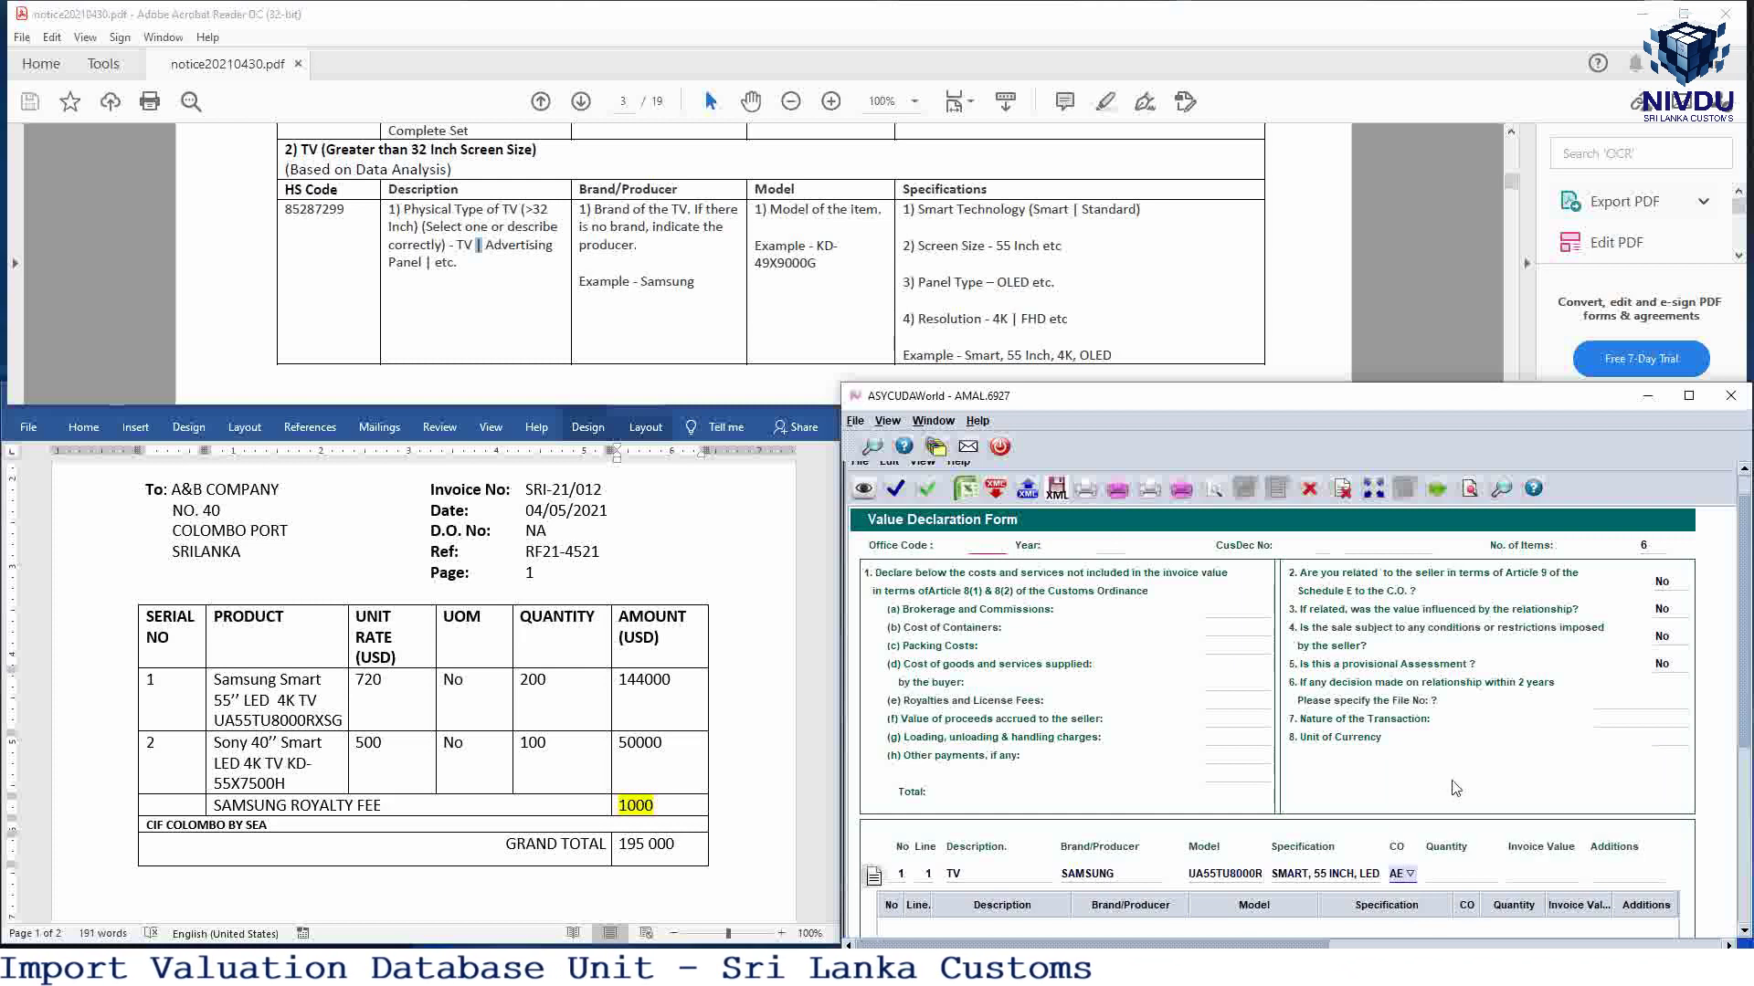
Step: Enter a quantity of 200 and an invoice value of 144,000 for the Samsung TV
click(1472, 875)
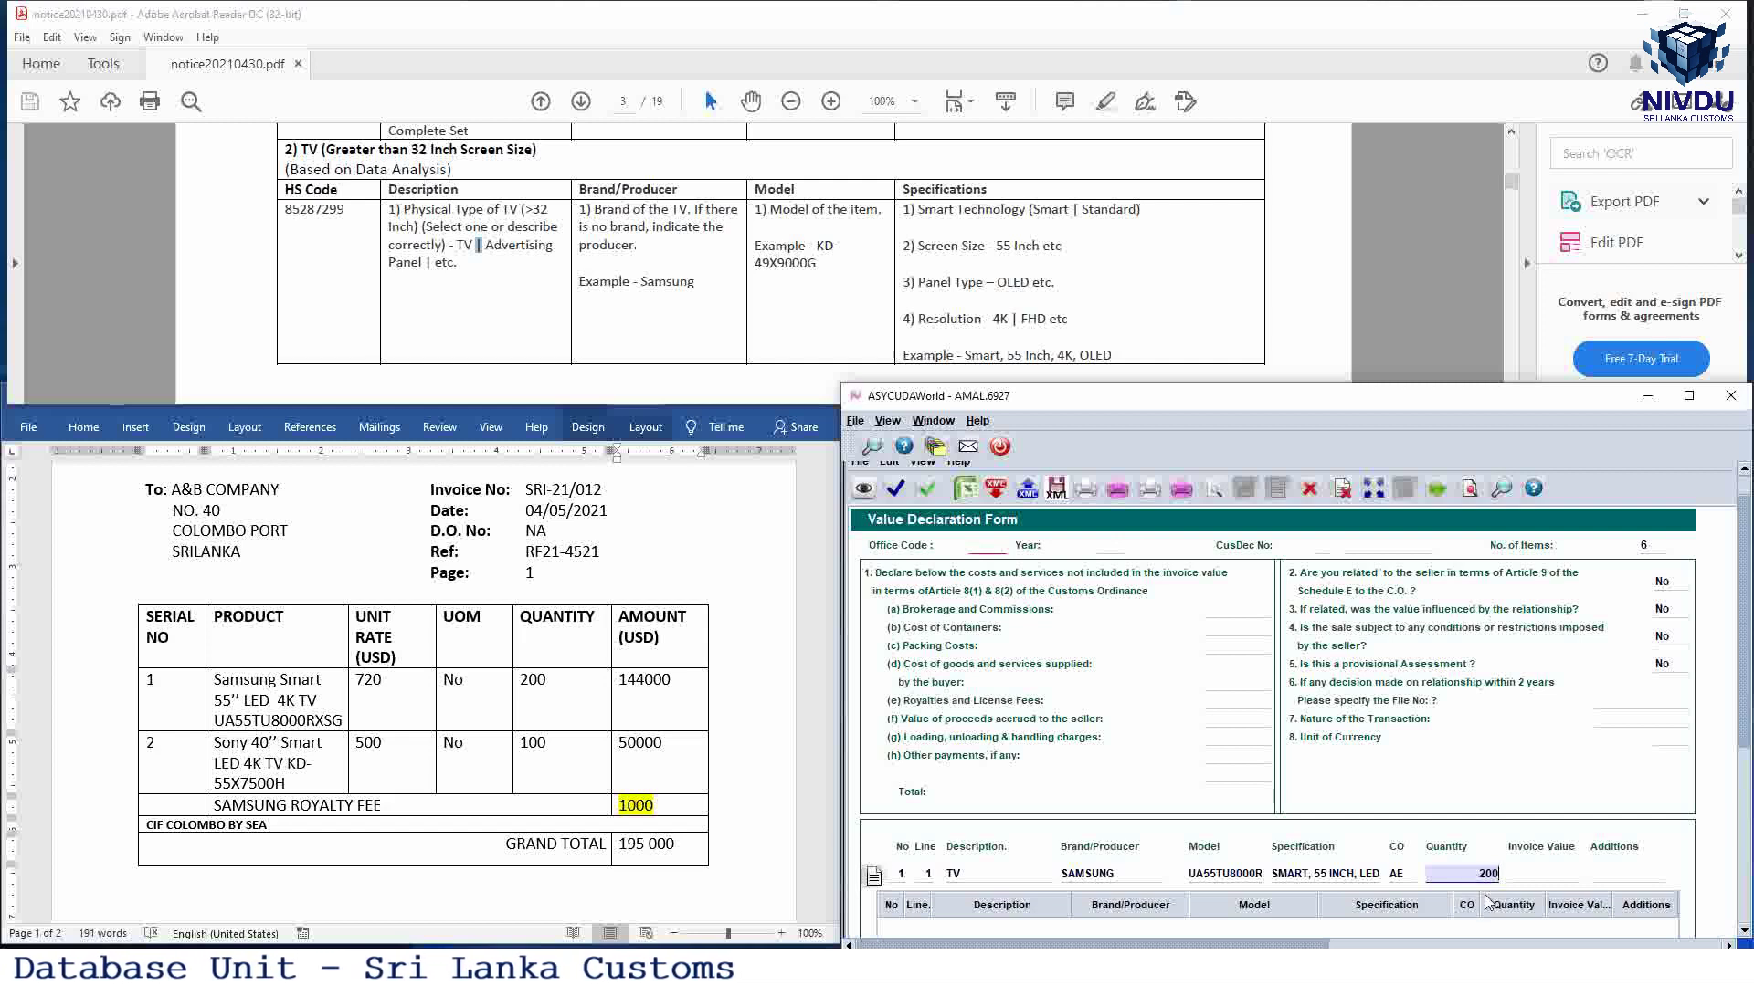
click(1523, 877)
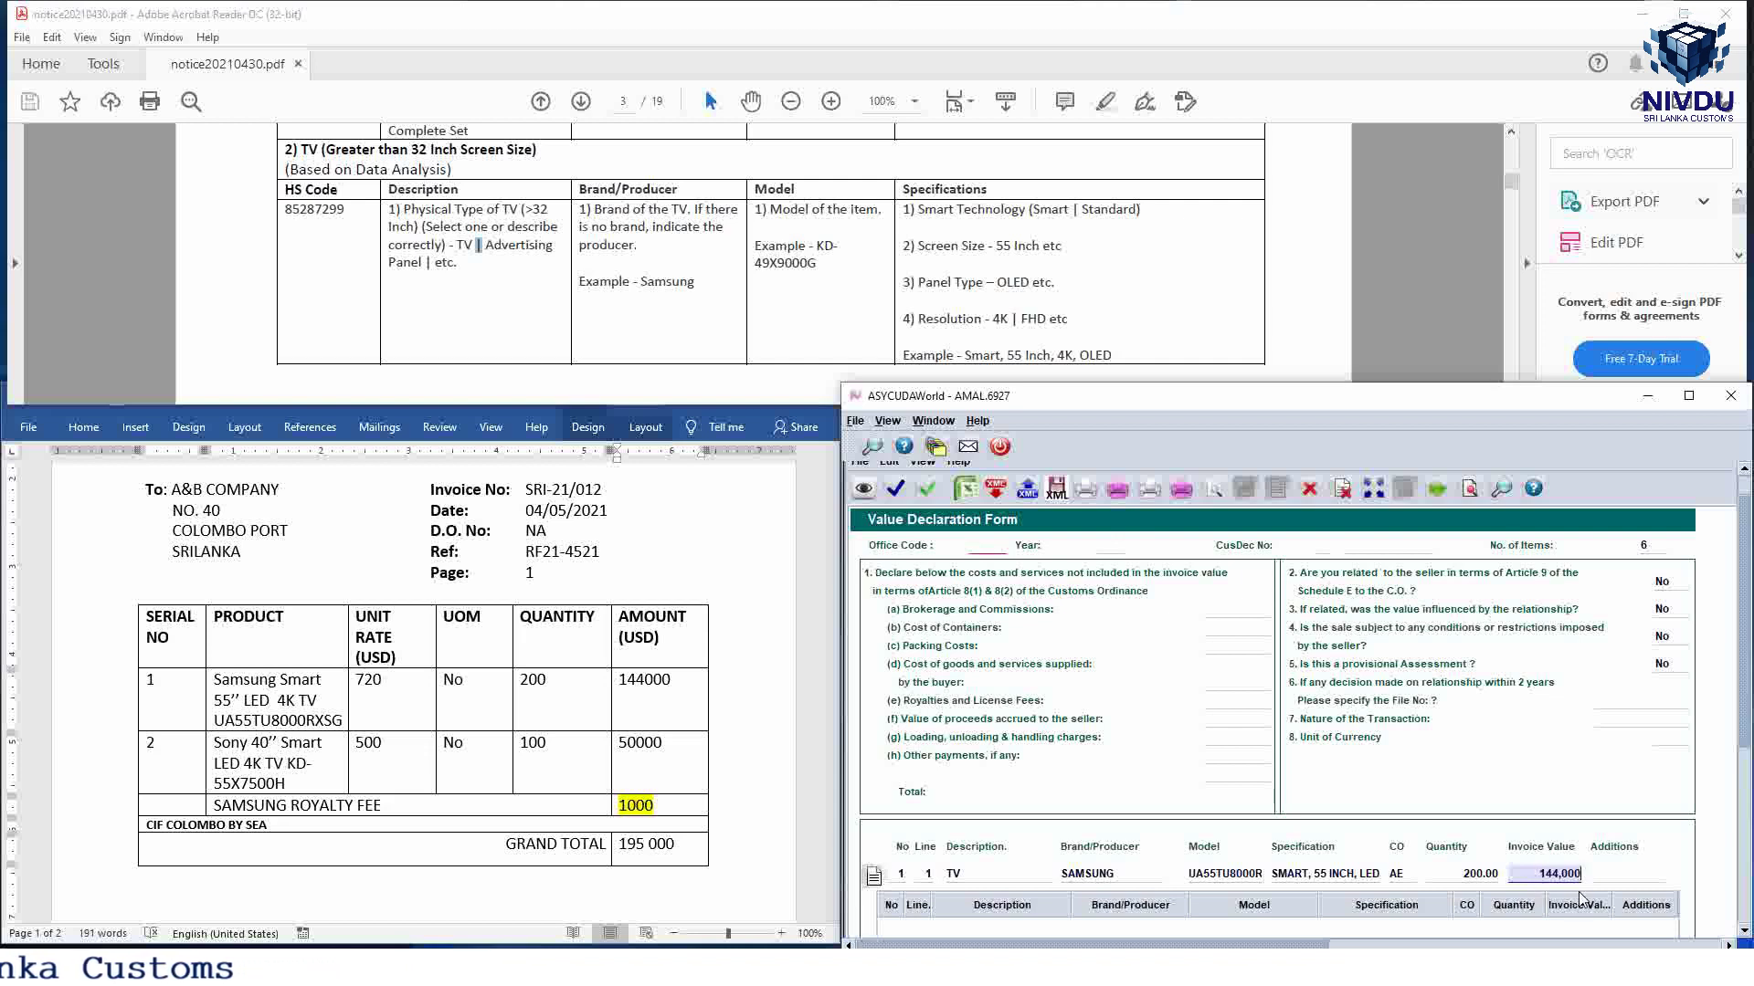
text(0)
Step: Enter the royalty fee of 1,000 as the Samsung TV's additions and add the completed line to the goods table
click(1605, 877)
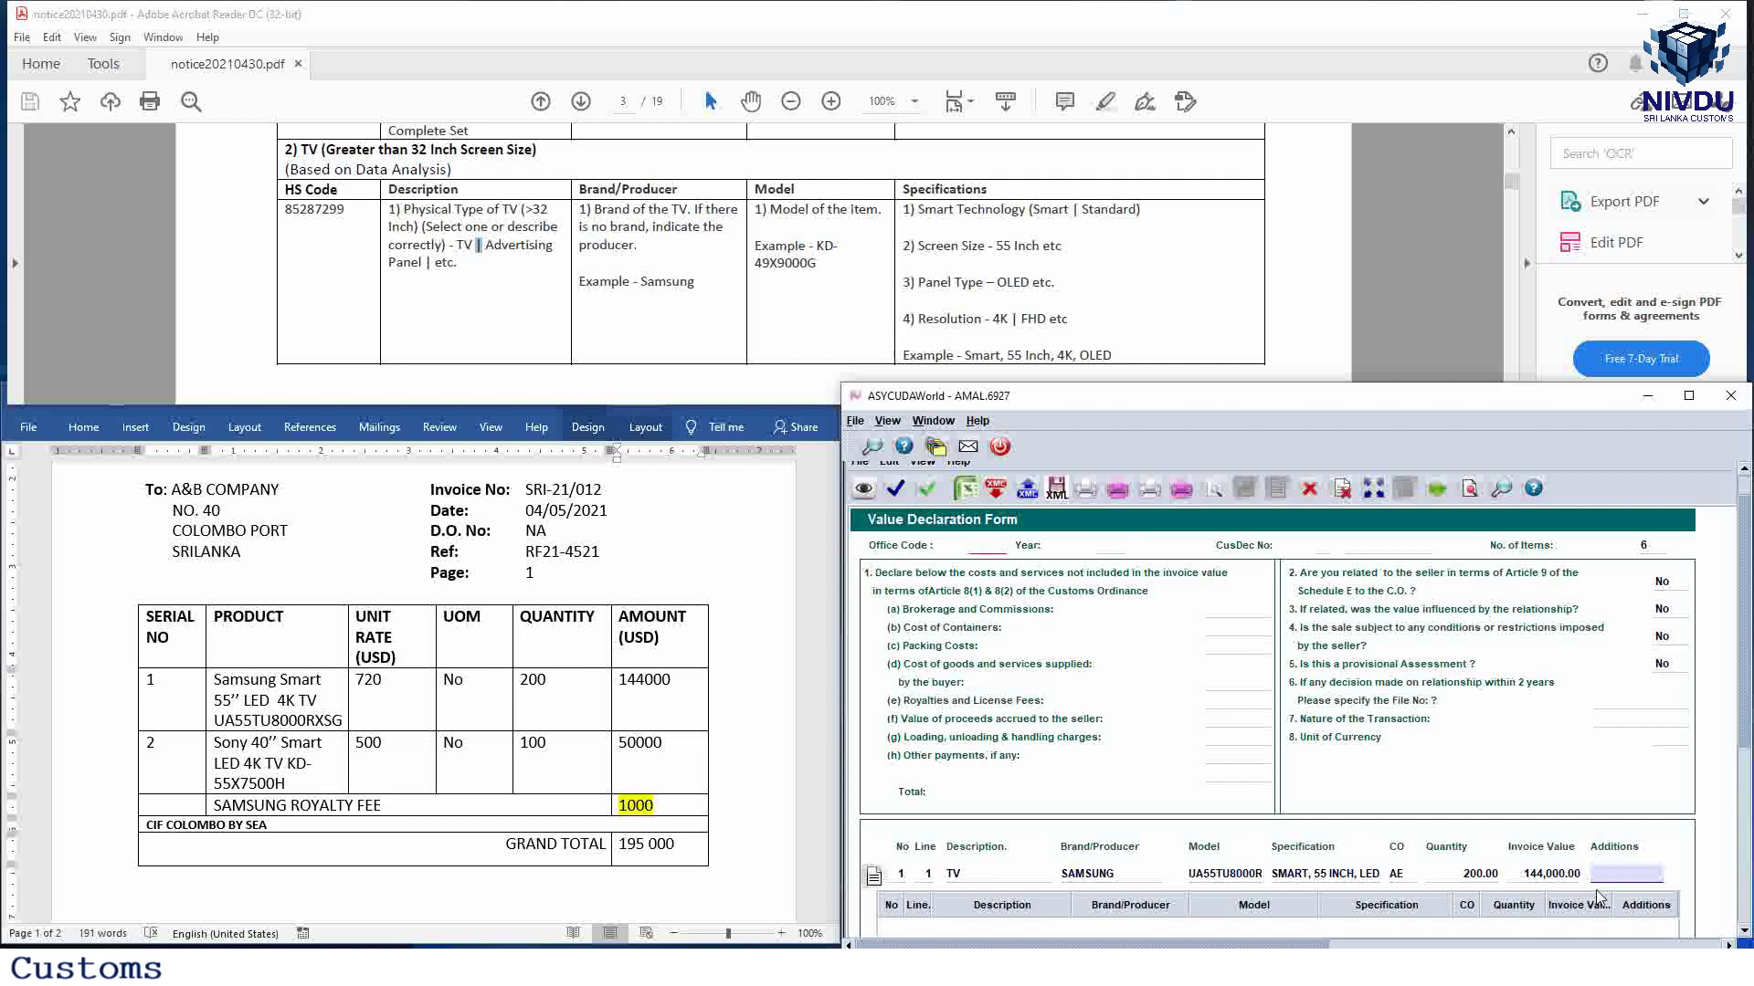
text(1,0)
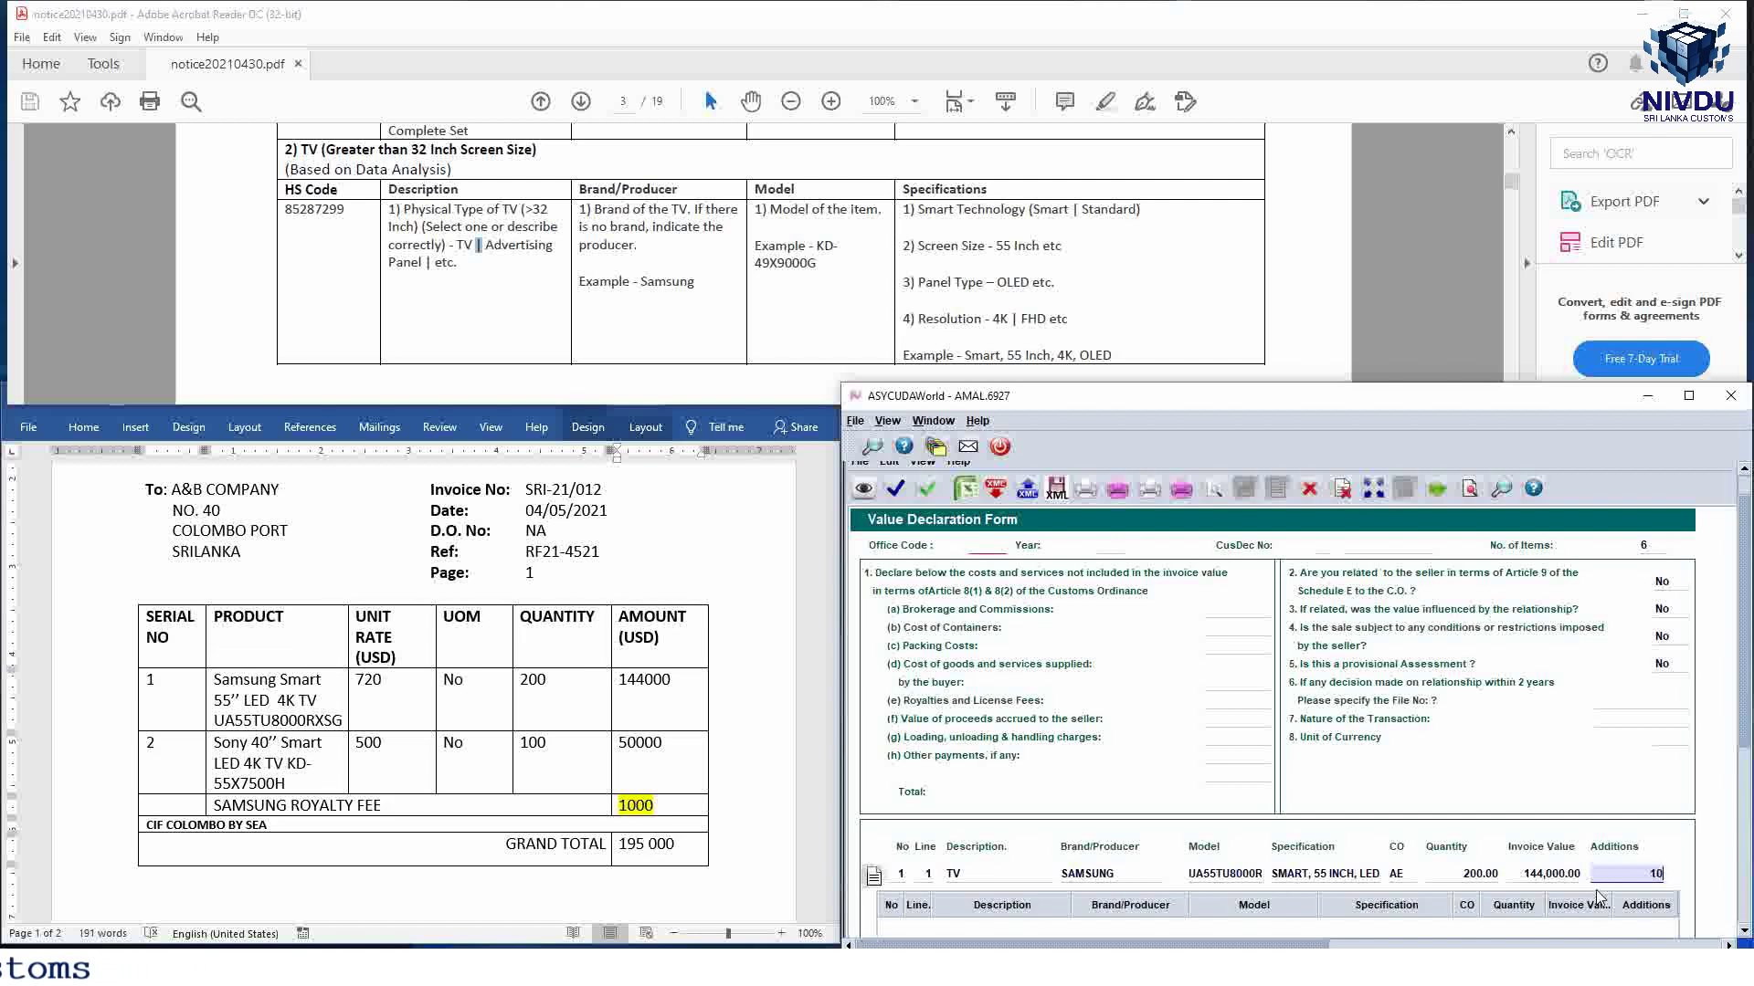
text(00)
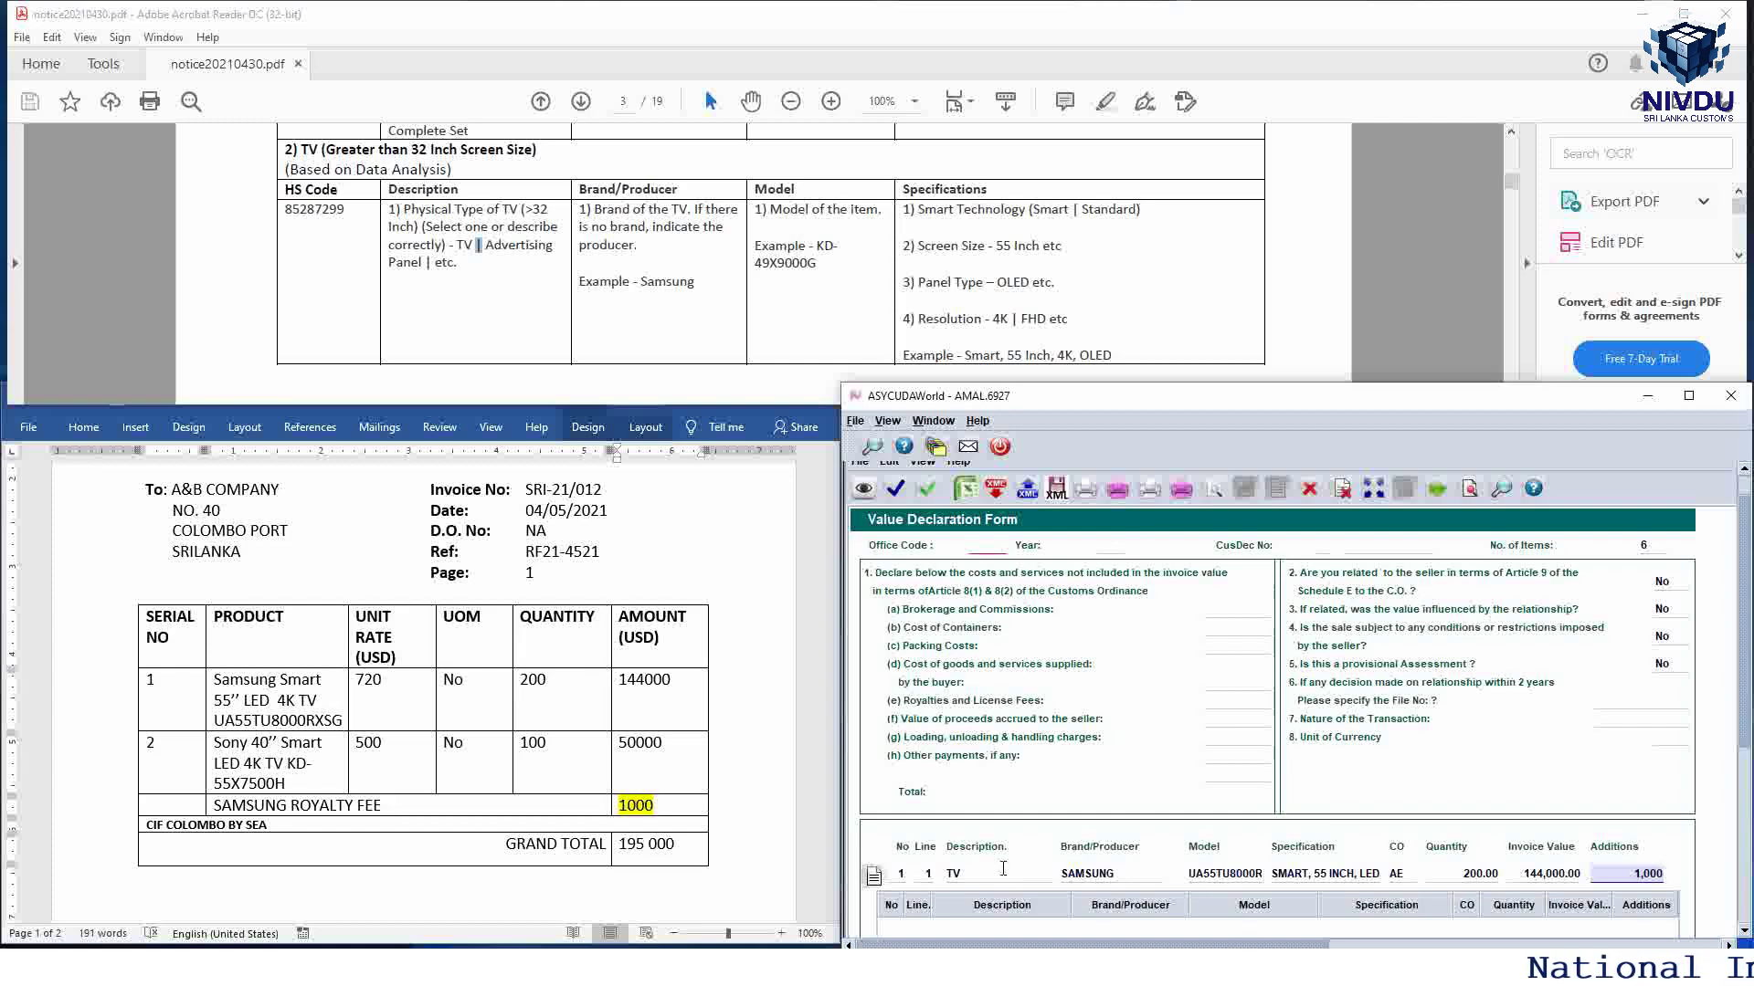
click(862, 877)
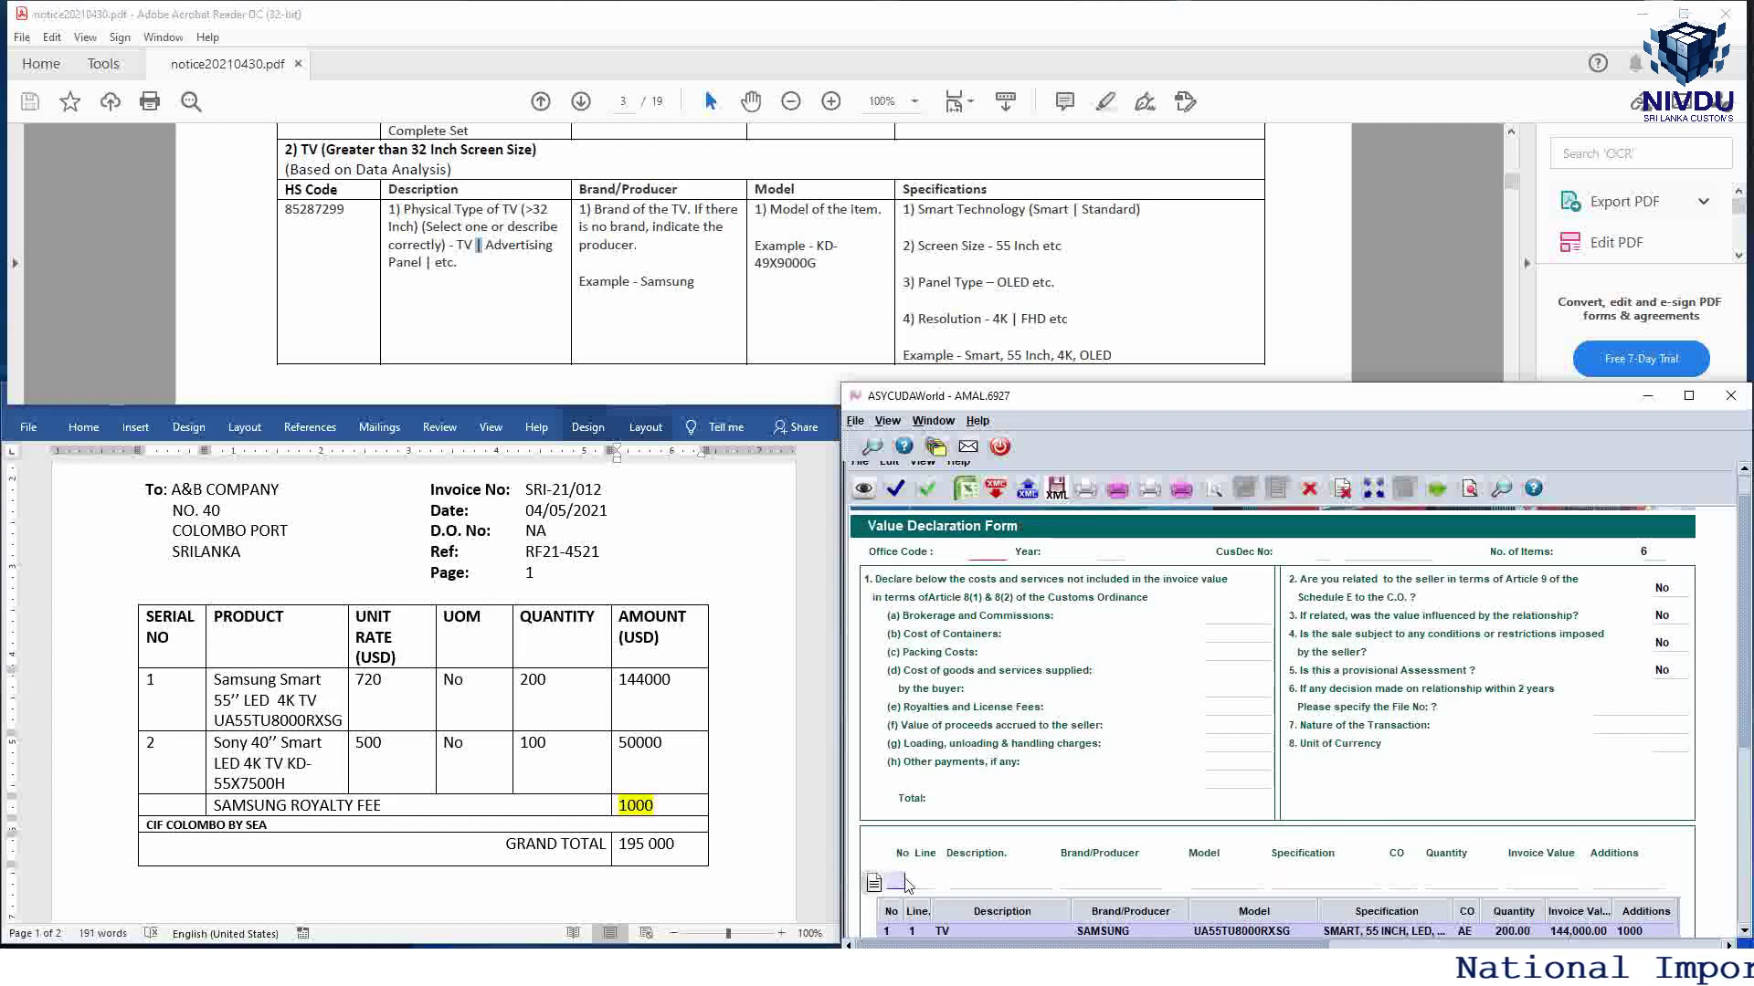
Step: Start the second goods entry with item number 1 and line item number 2
text(2)
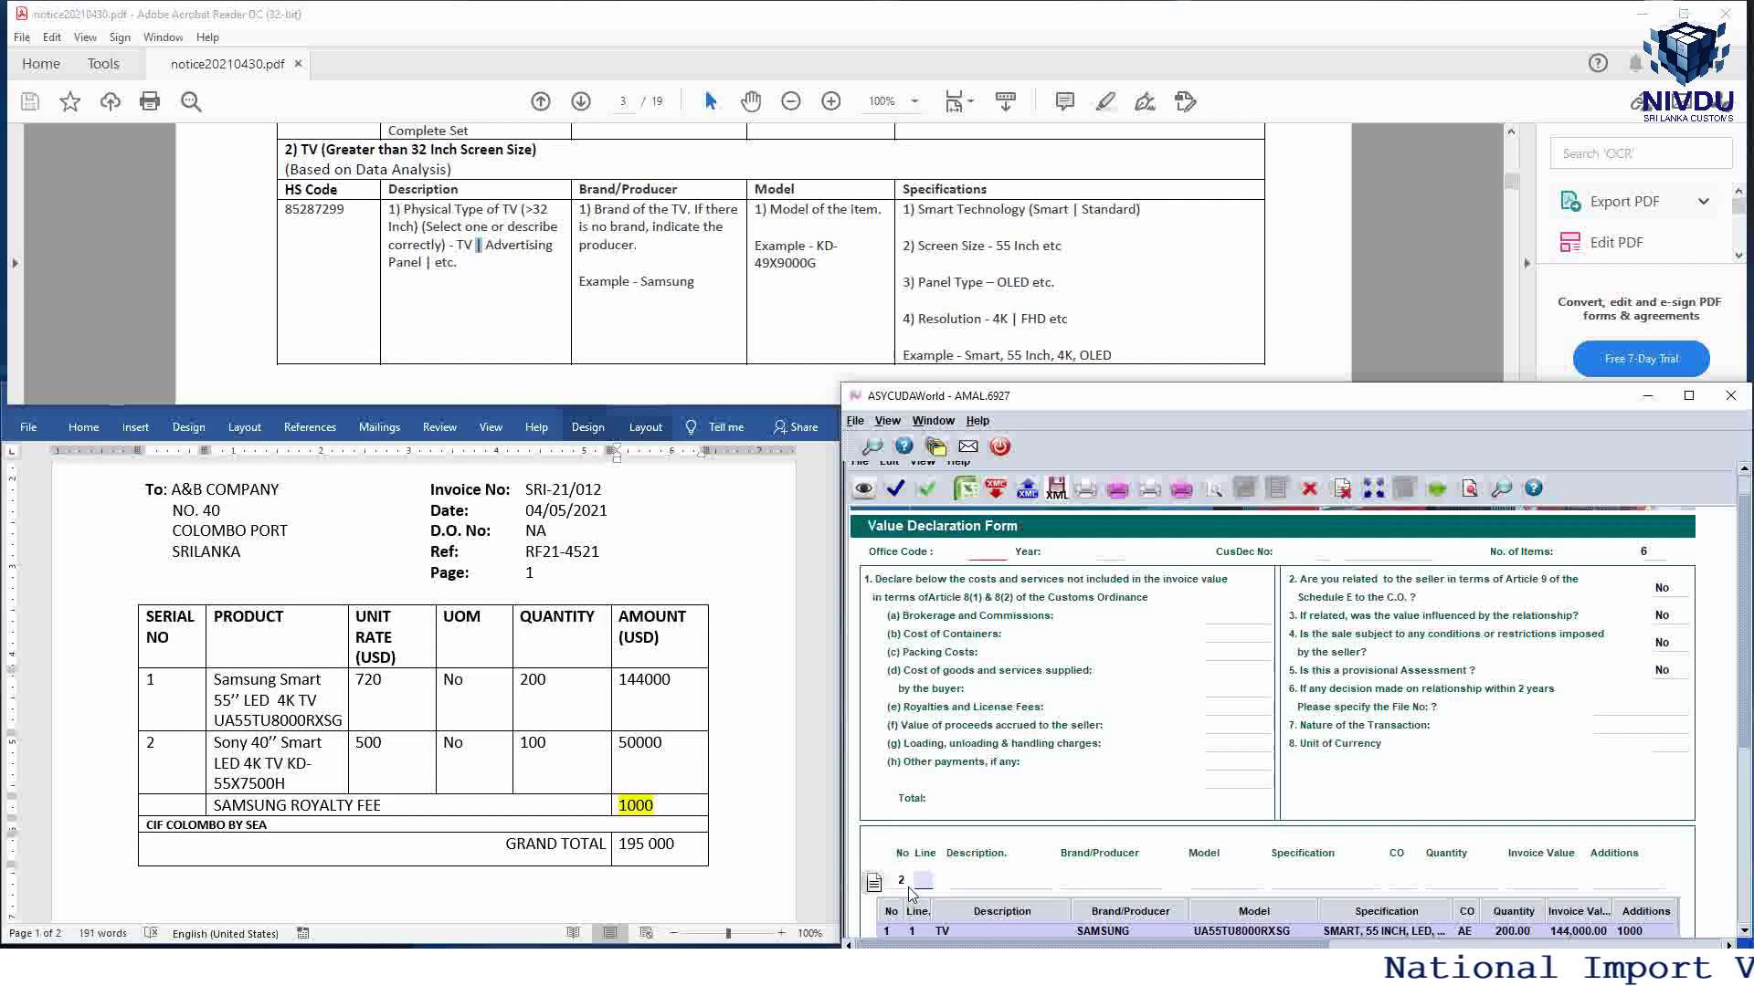
key(Tab)
double_click(901, 881)
text(1)
click(927, 886)
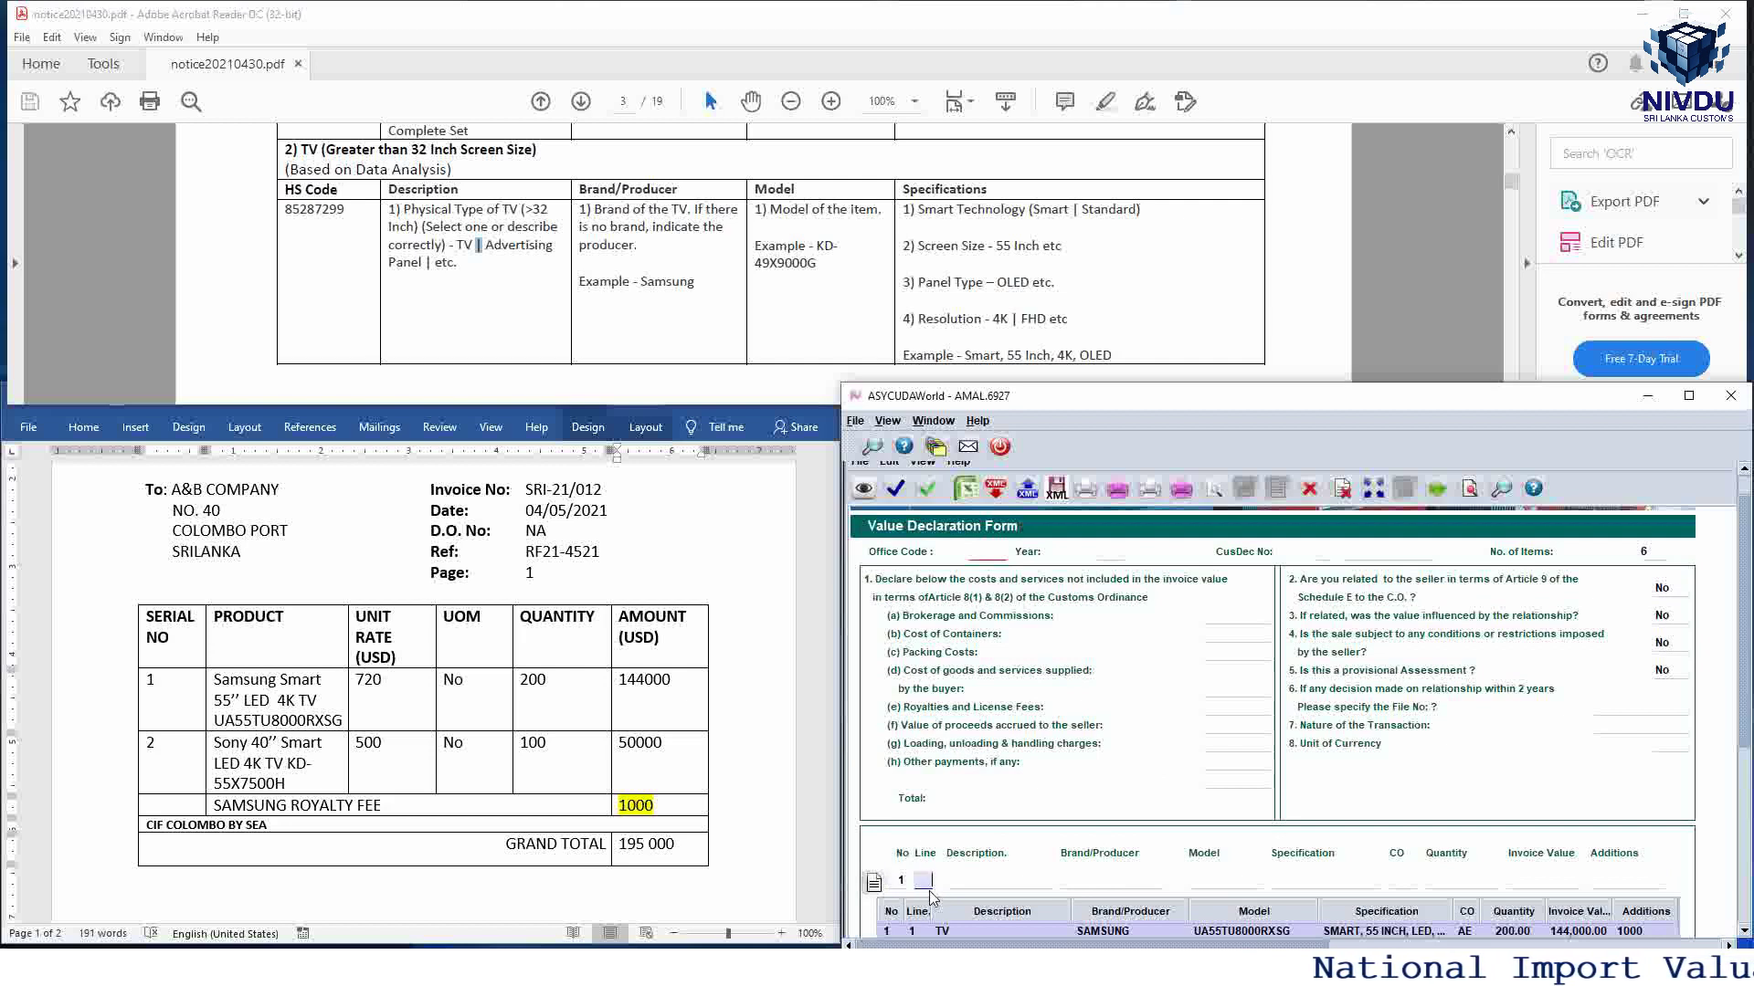
text(2)
Step: Enter TV as the second line's description and SONY as its brand
click(1002, 884)
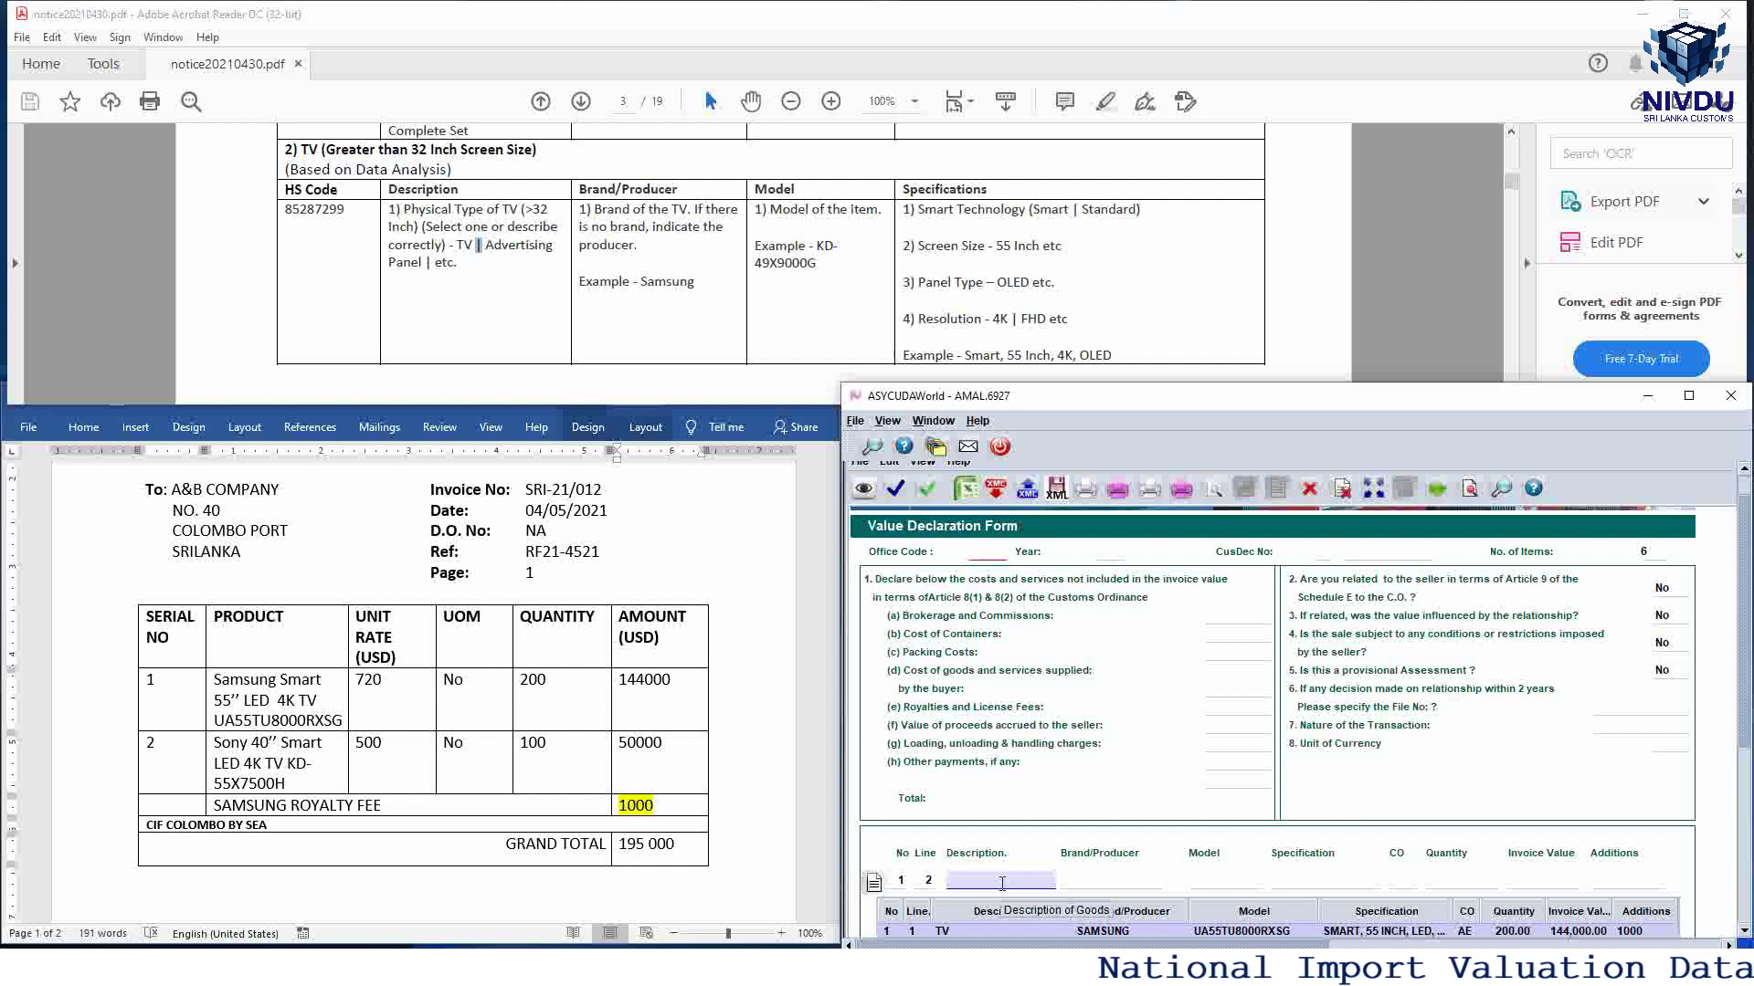
text(TV)
key(Tab)
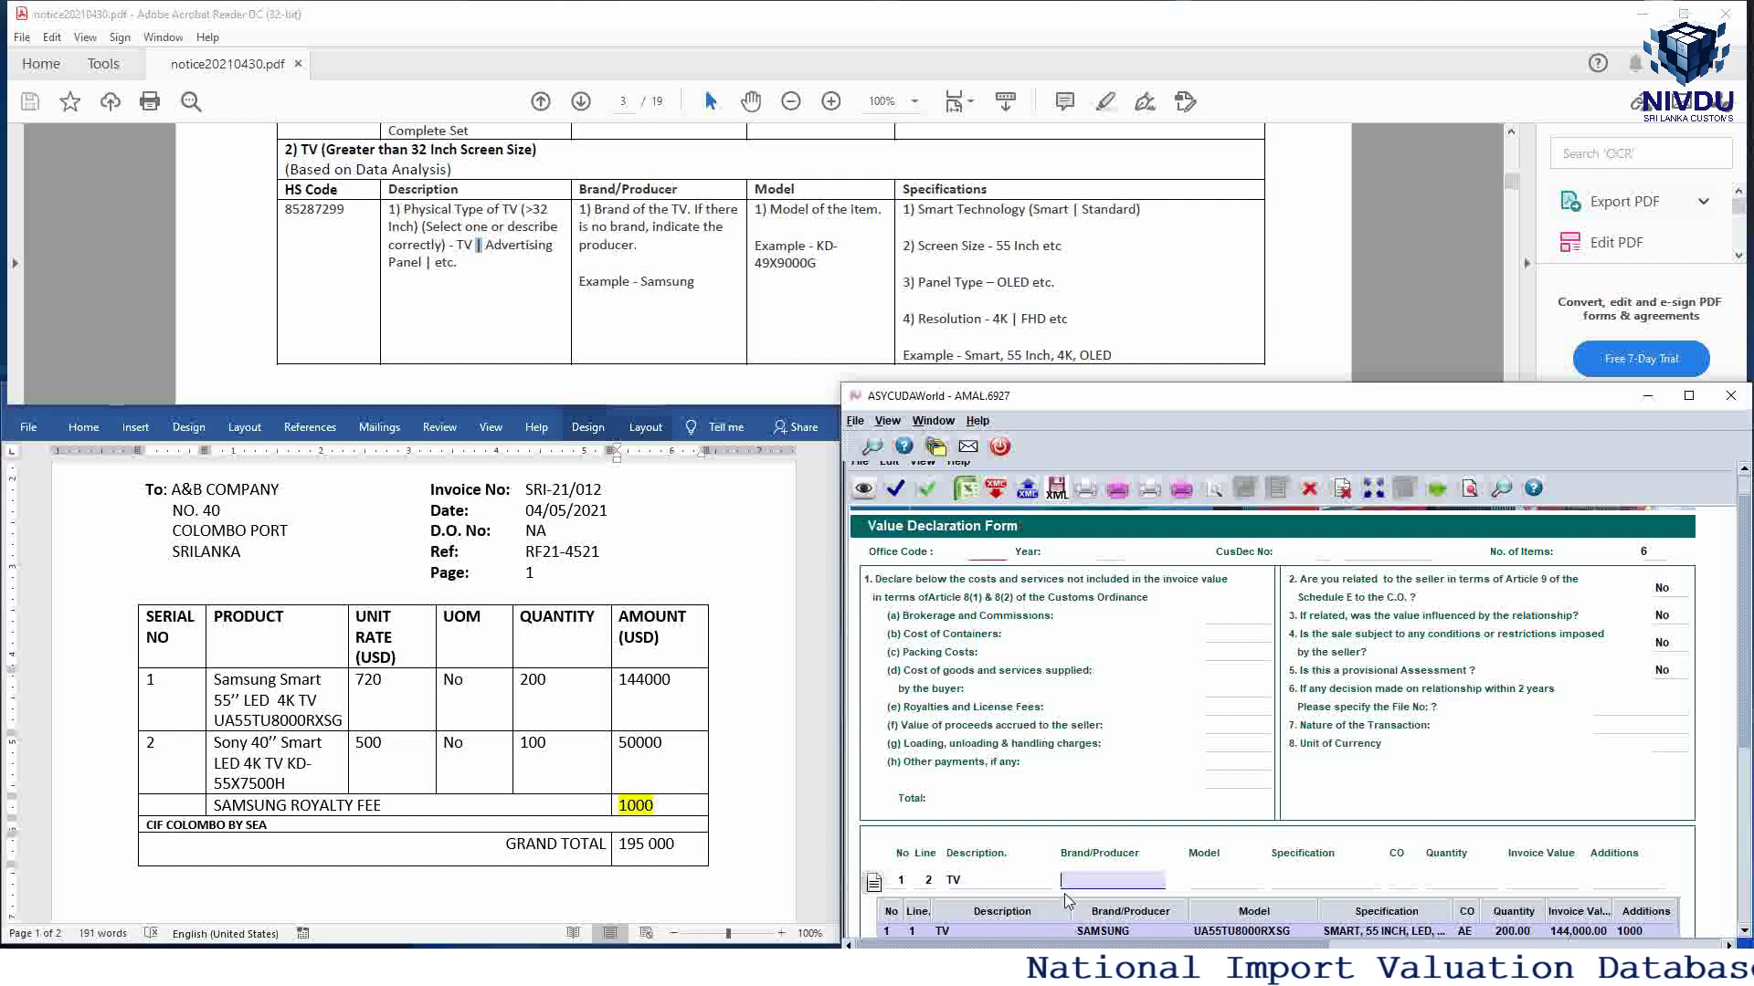
text(SONY)
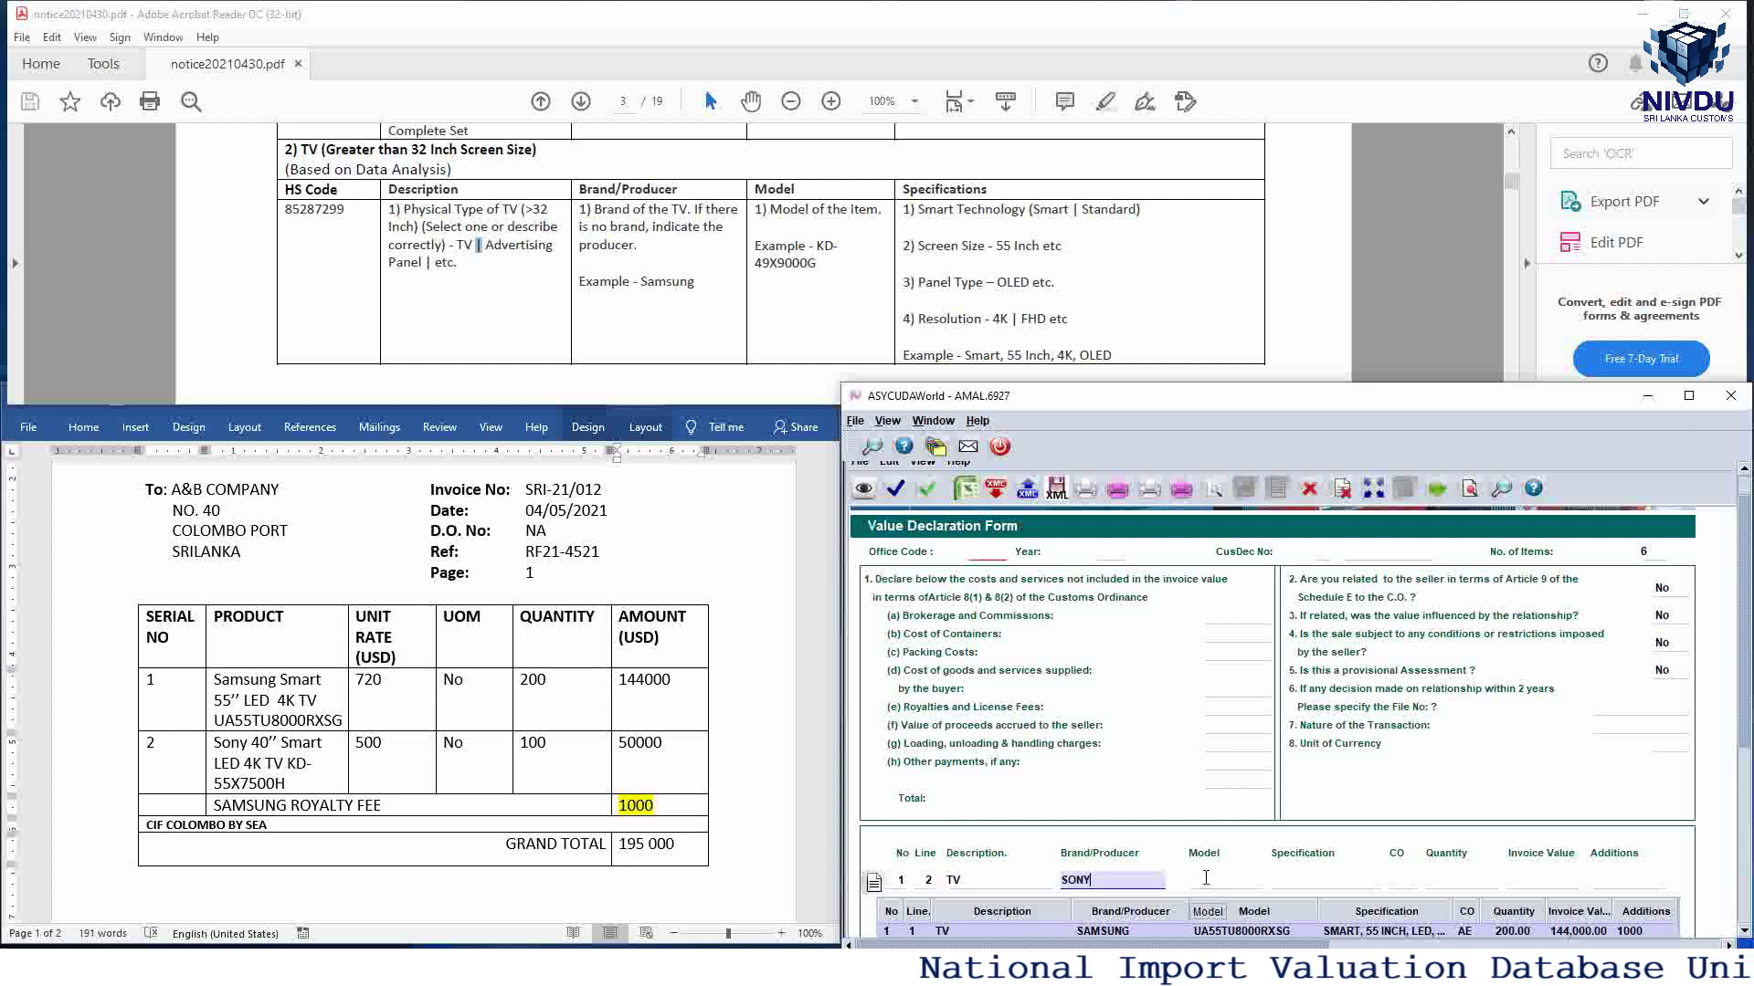
Step: Enter KD55X7500H as the Sony TV's model
click(1205, 878)
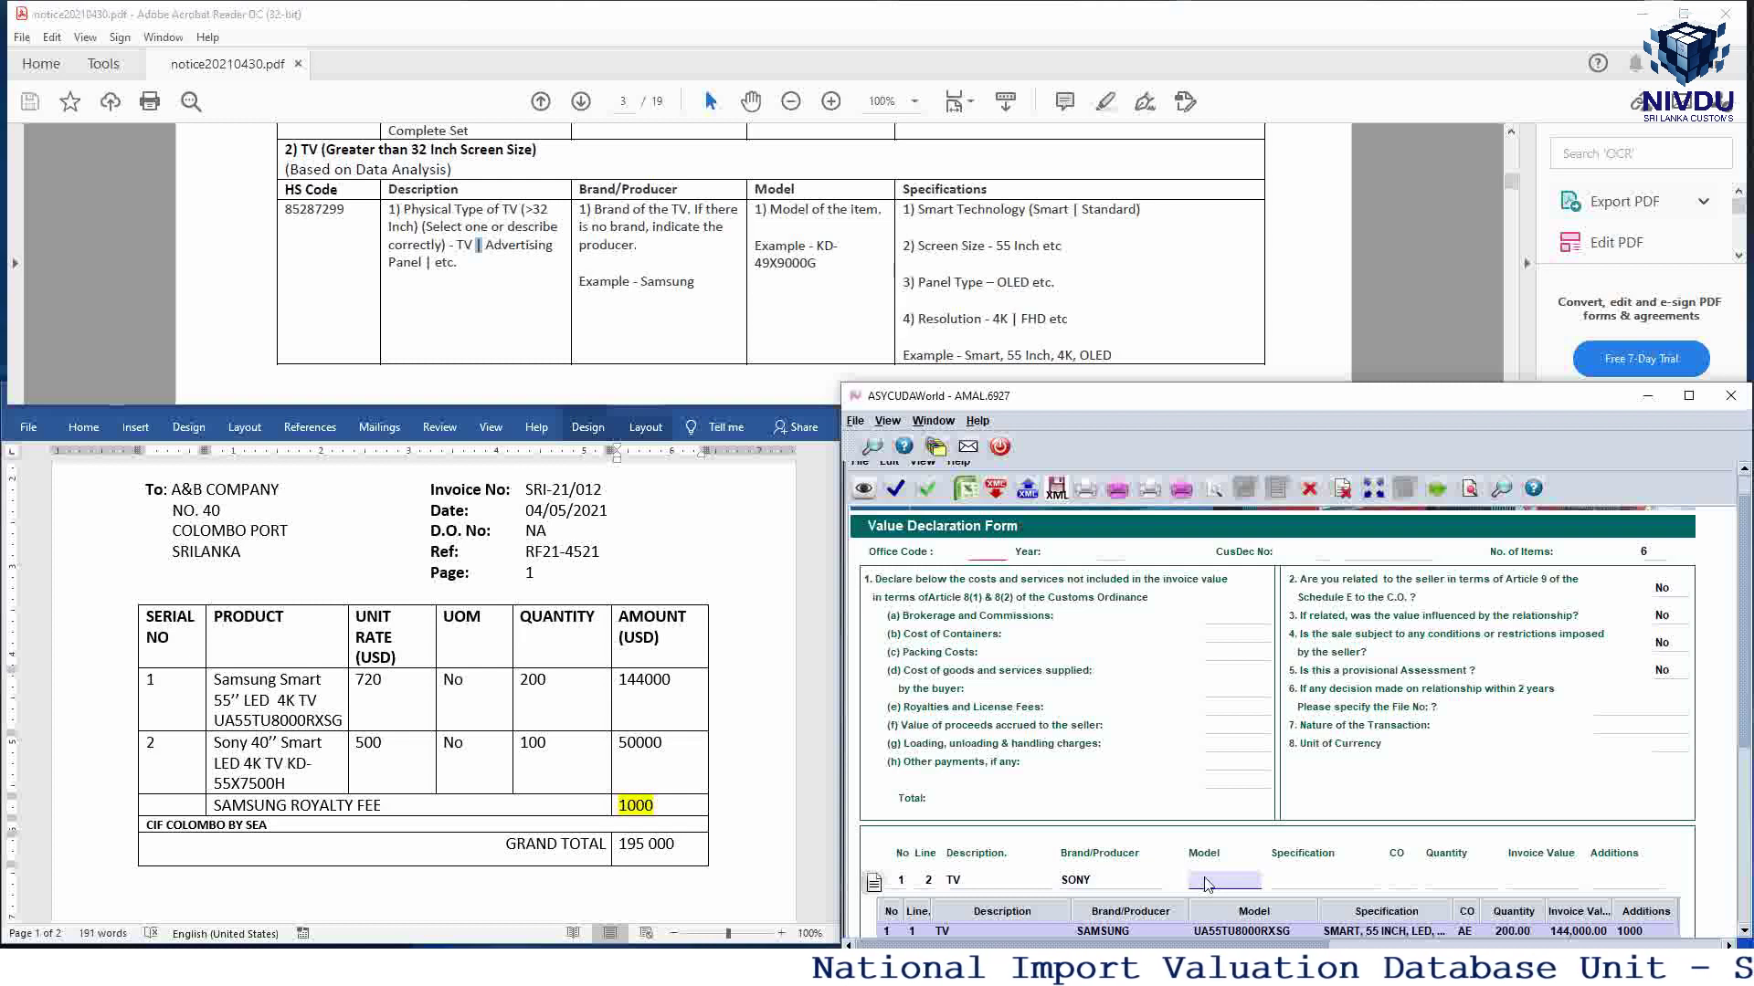
text(KD55X75)
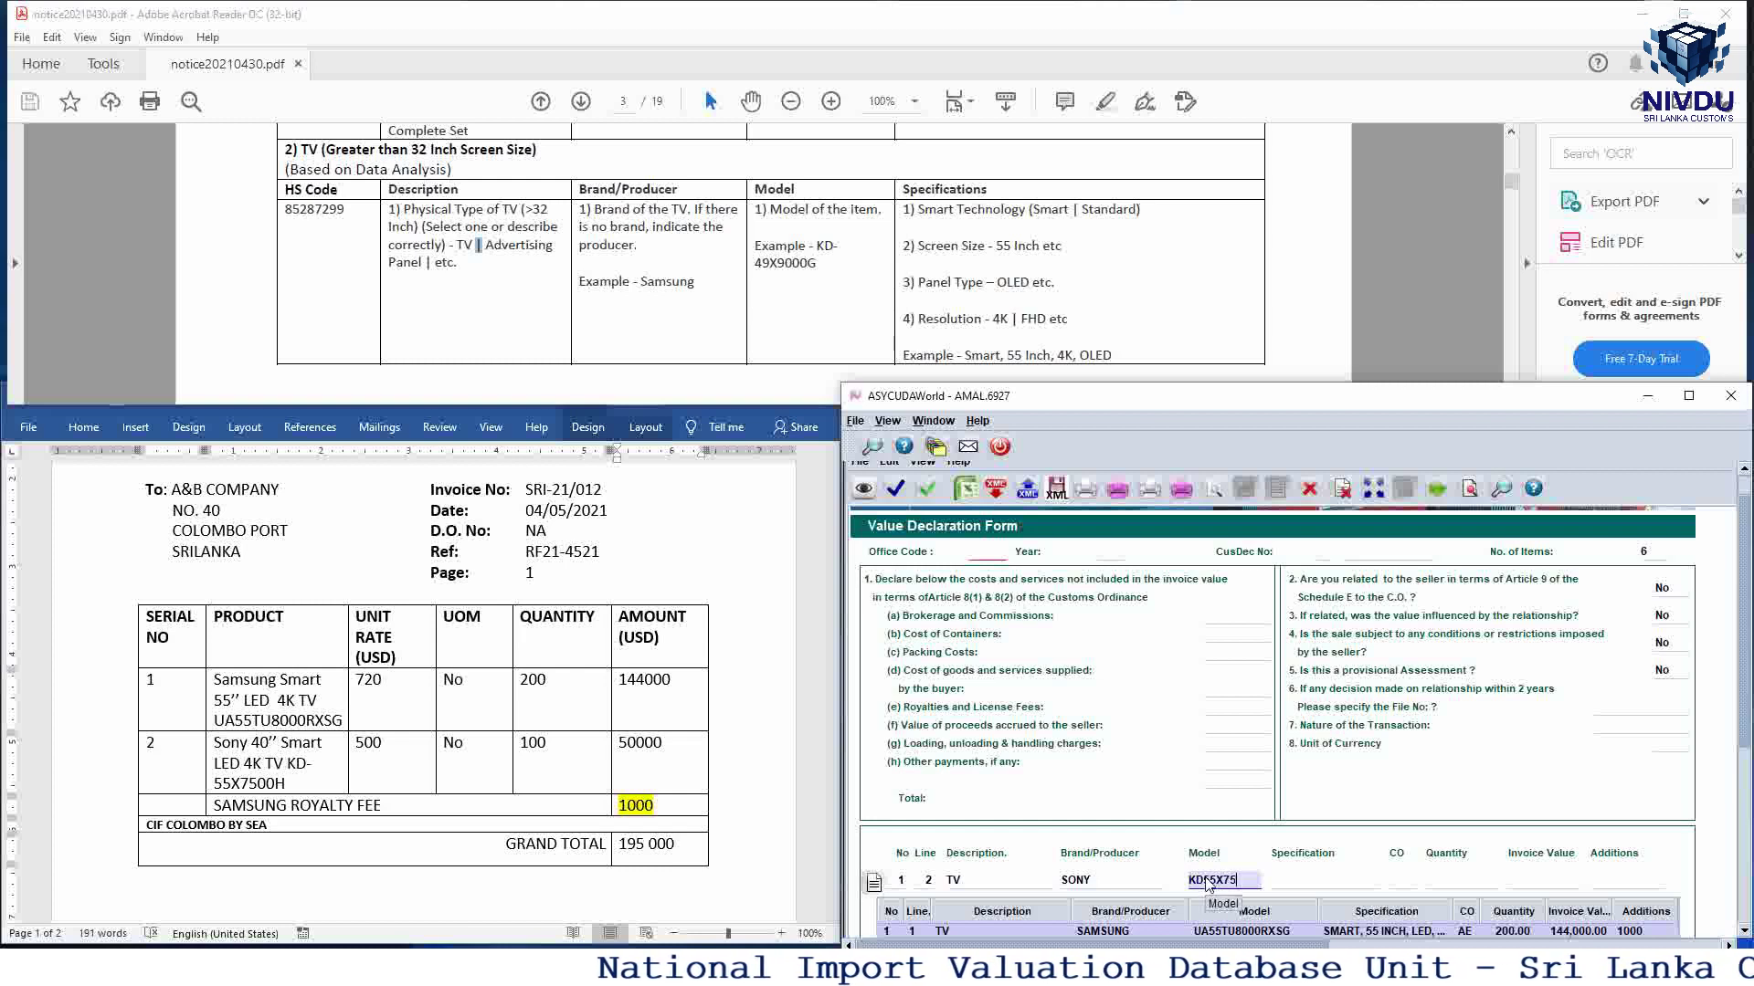
text(H)
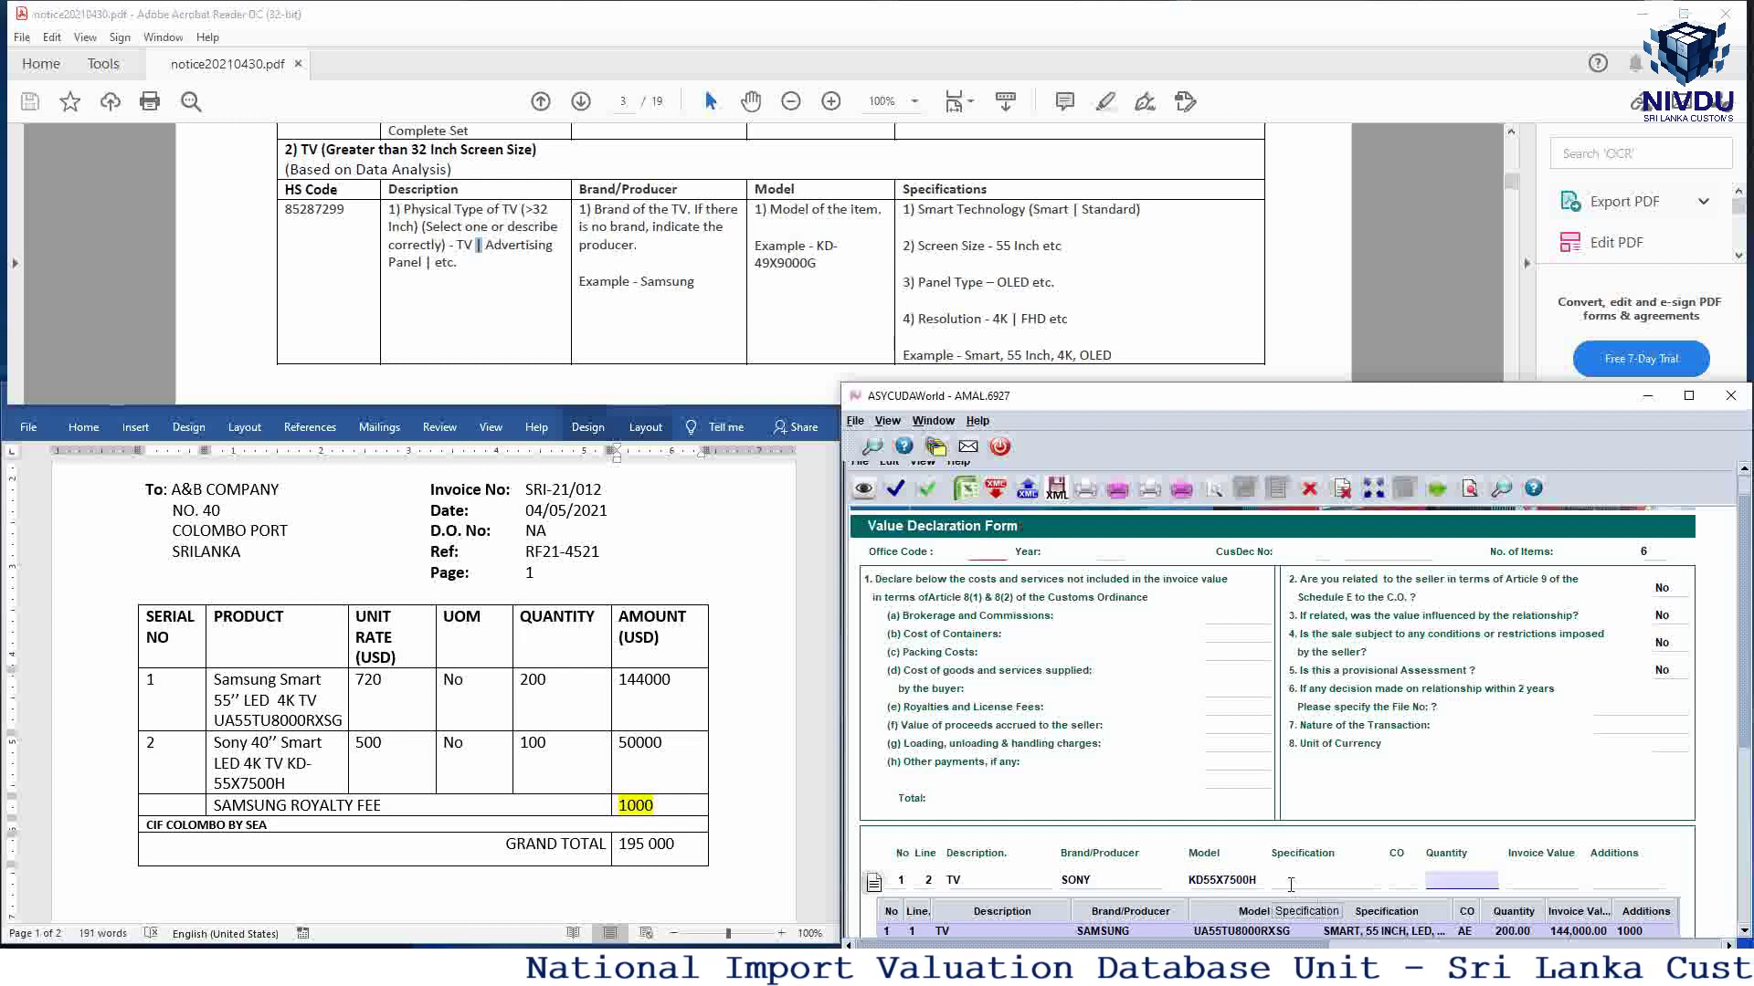
Step: Enter SMART, 40 INCH, LED, 4K as the Sony TV's specification
click(1292, 886)
text(SMA)
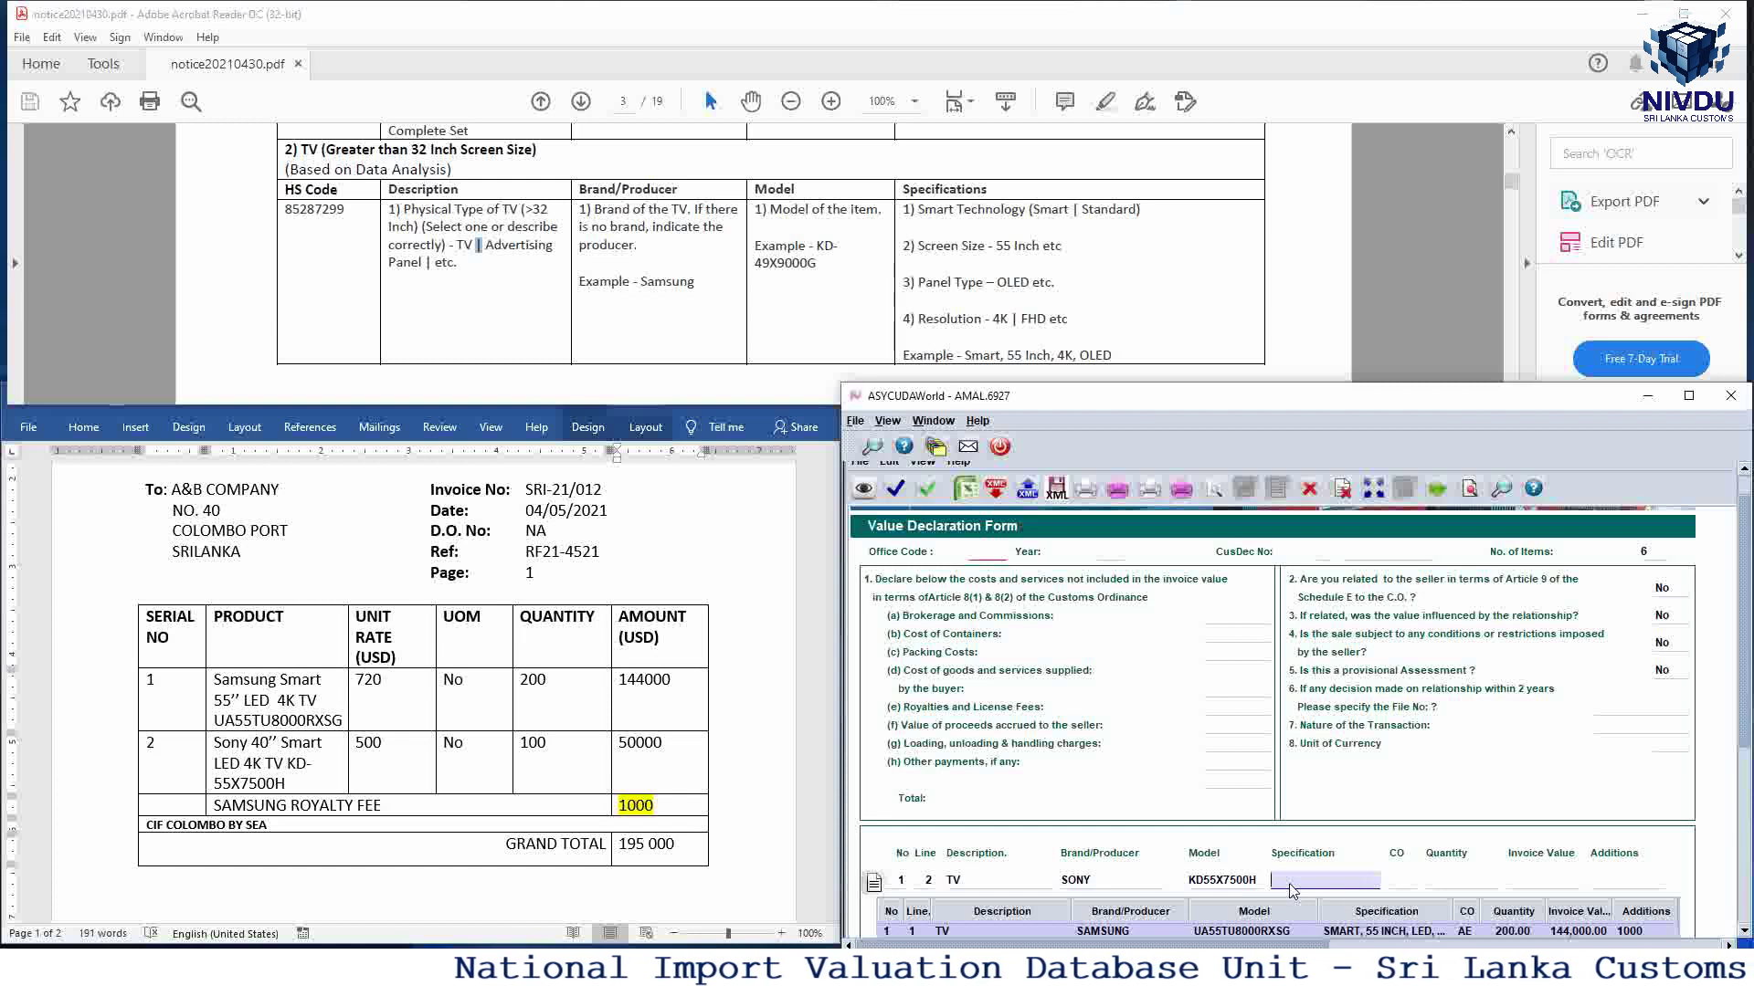
text(RT,)
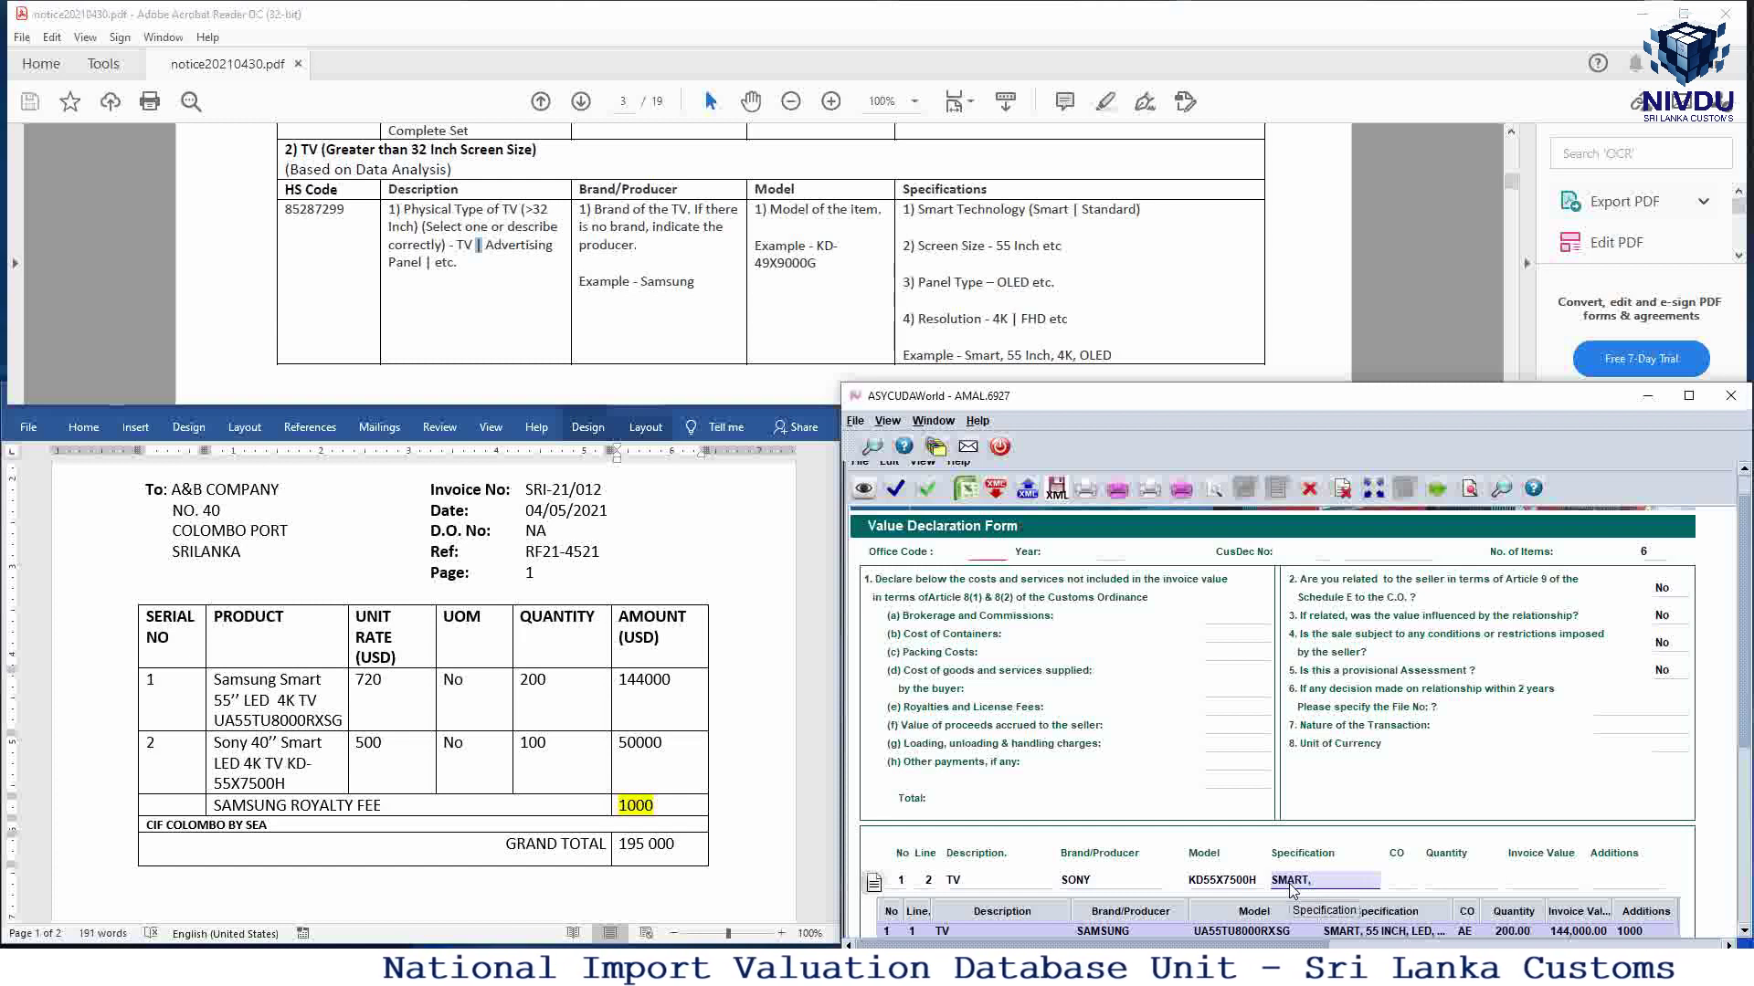
text( 40 INCH)
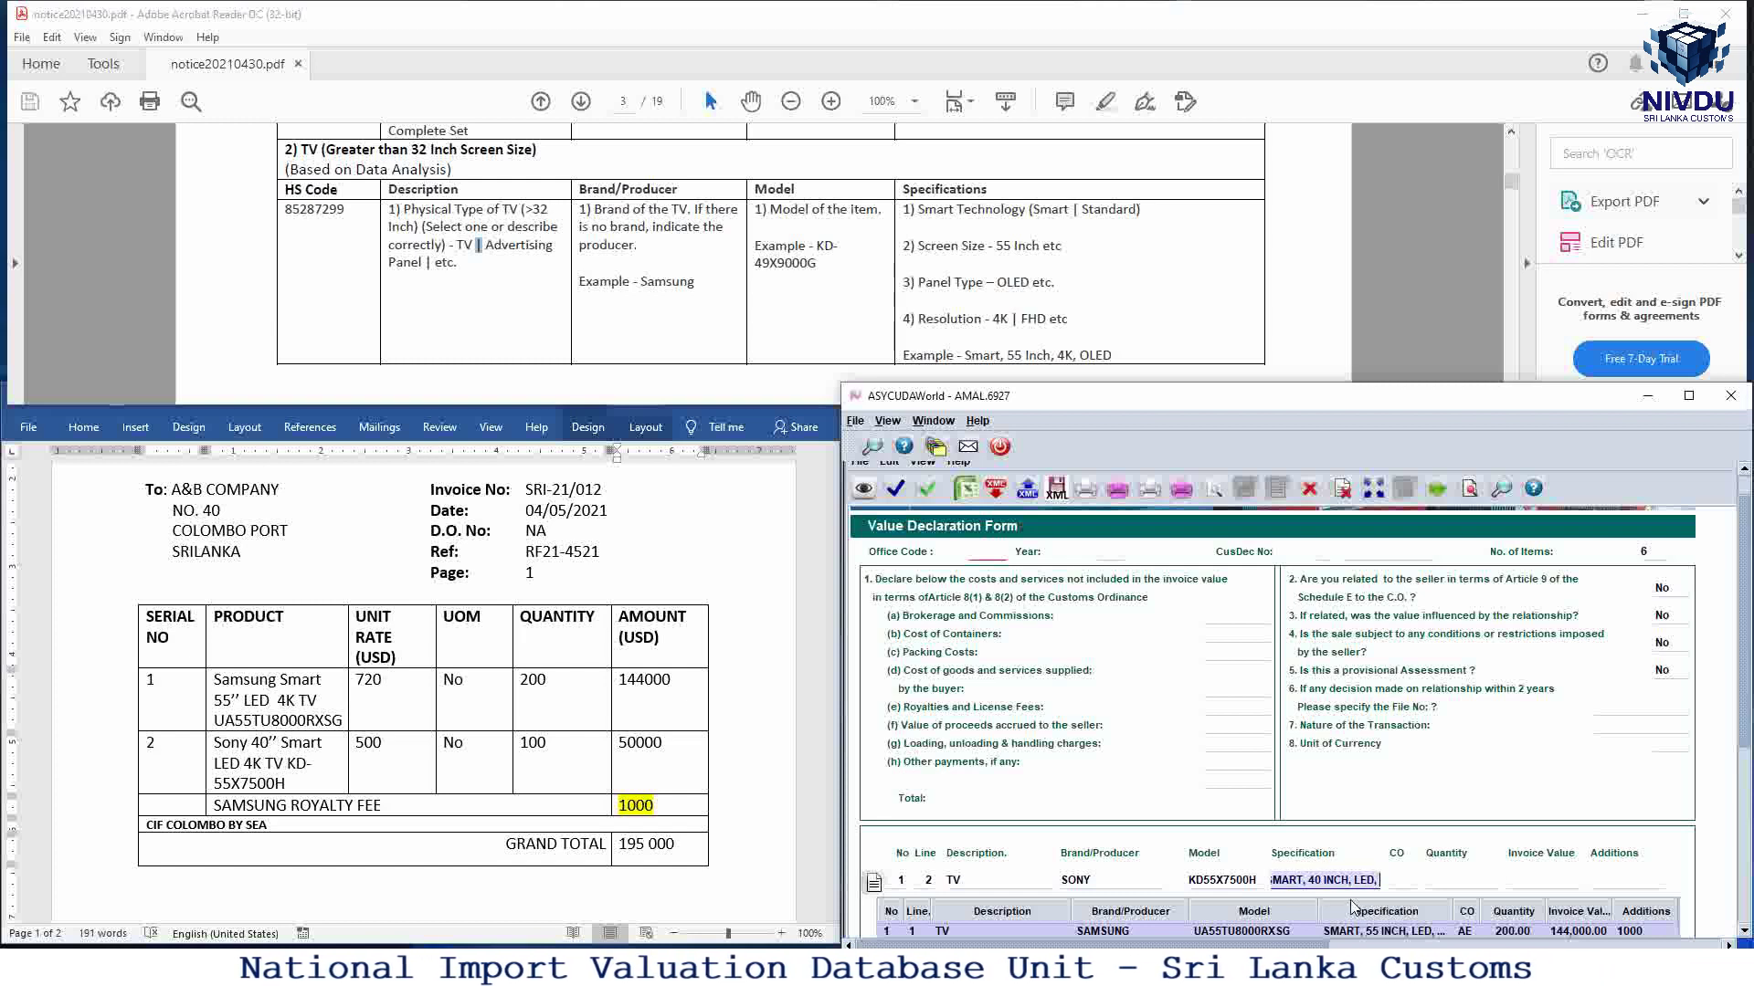
text(, LED, 4K)
Step: Set the Sony TV's country of origin to AE (United Arab Emirates) and its quantity to 100
click(1400, 879)
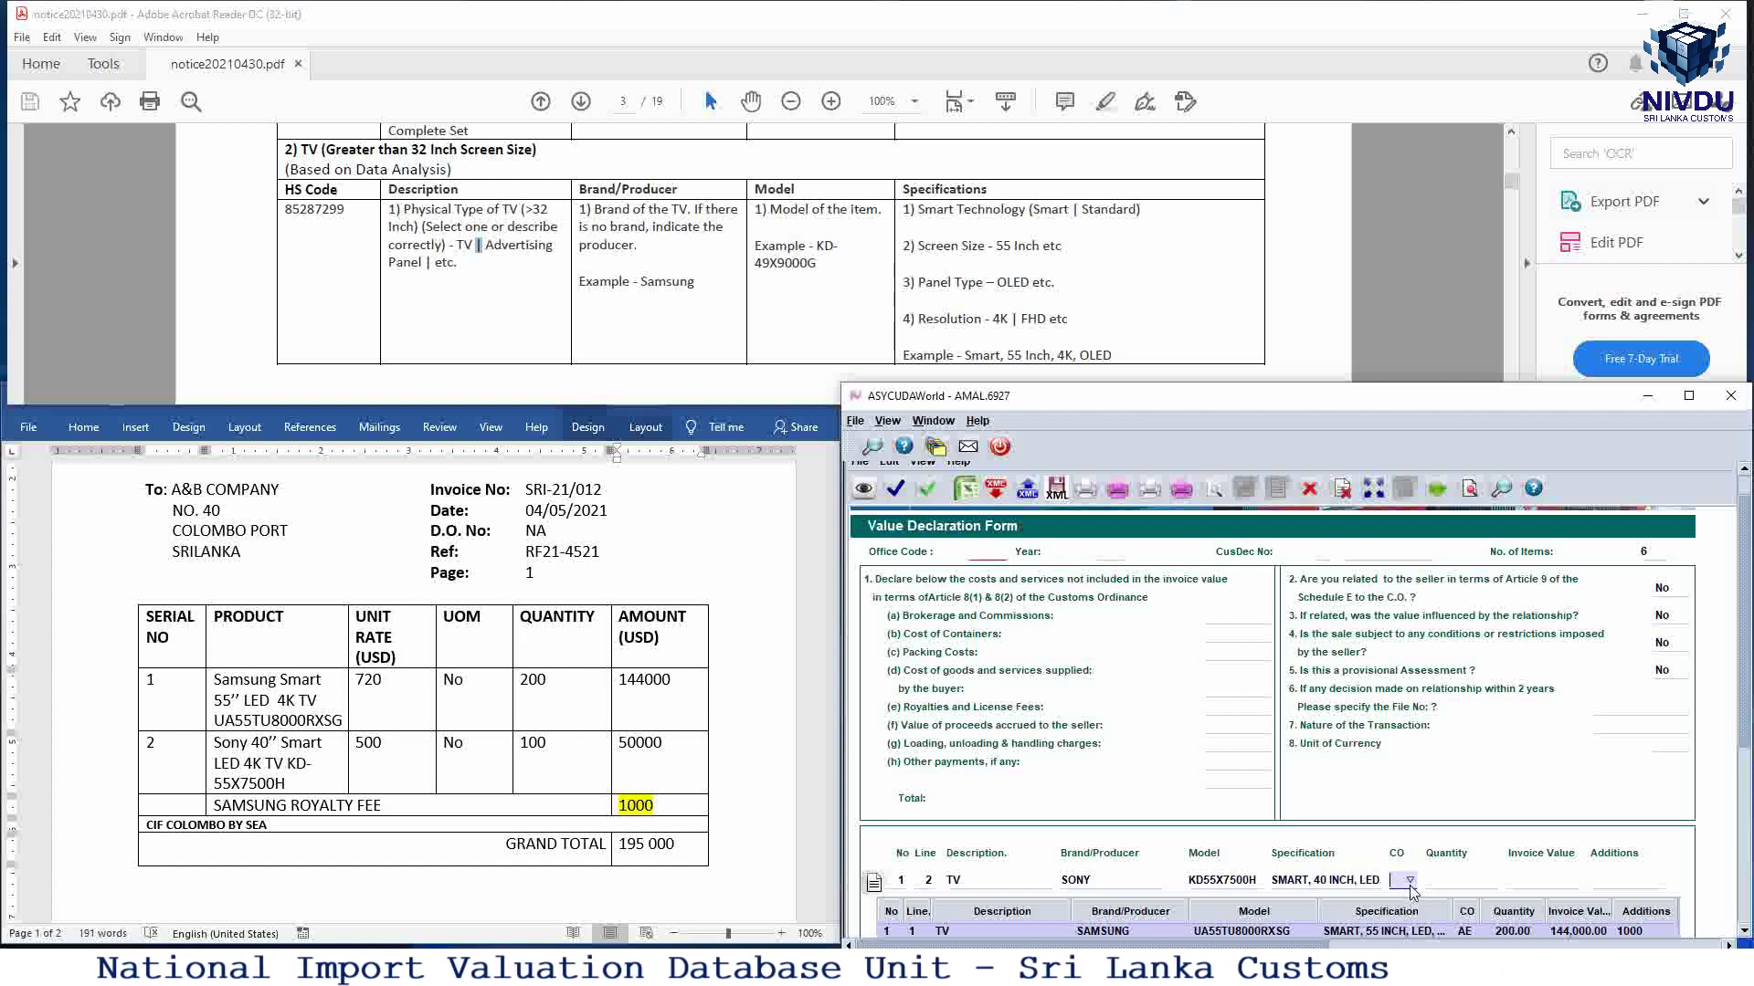
click(1410, 882)
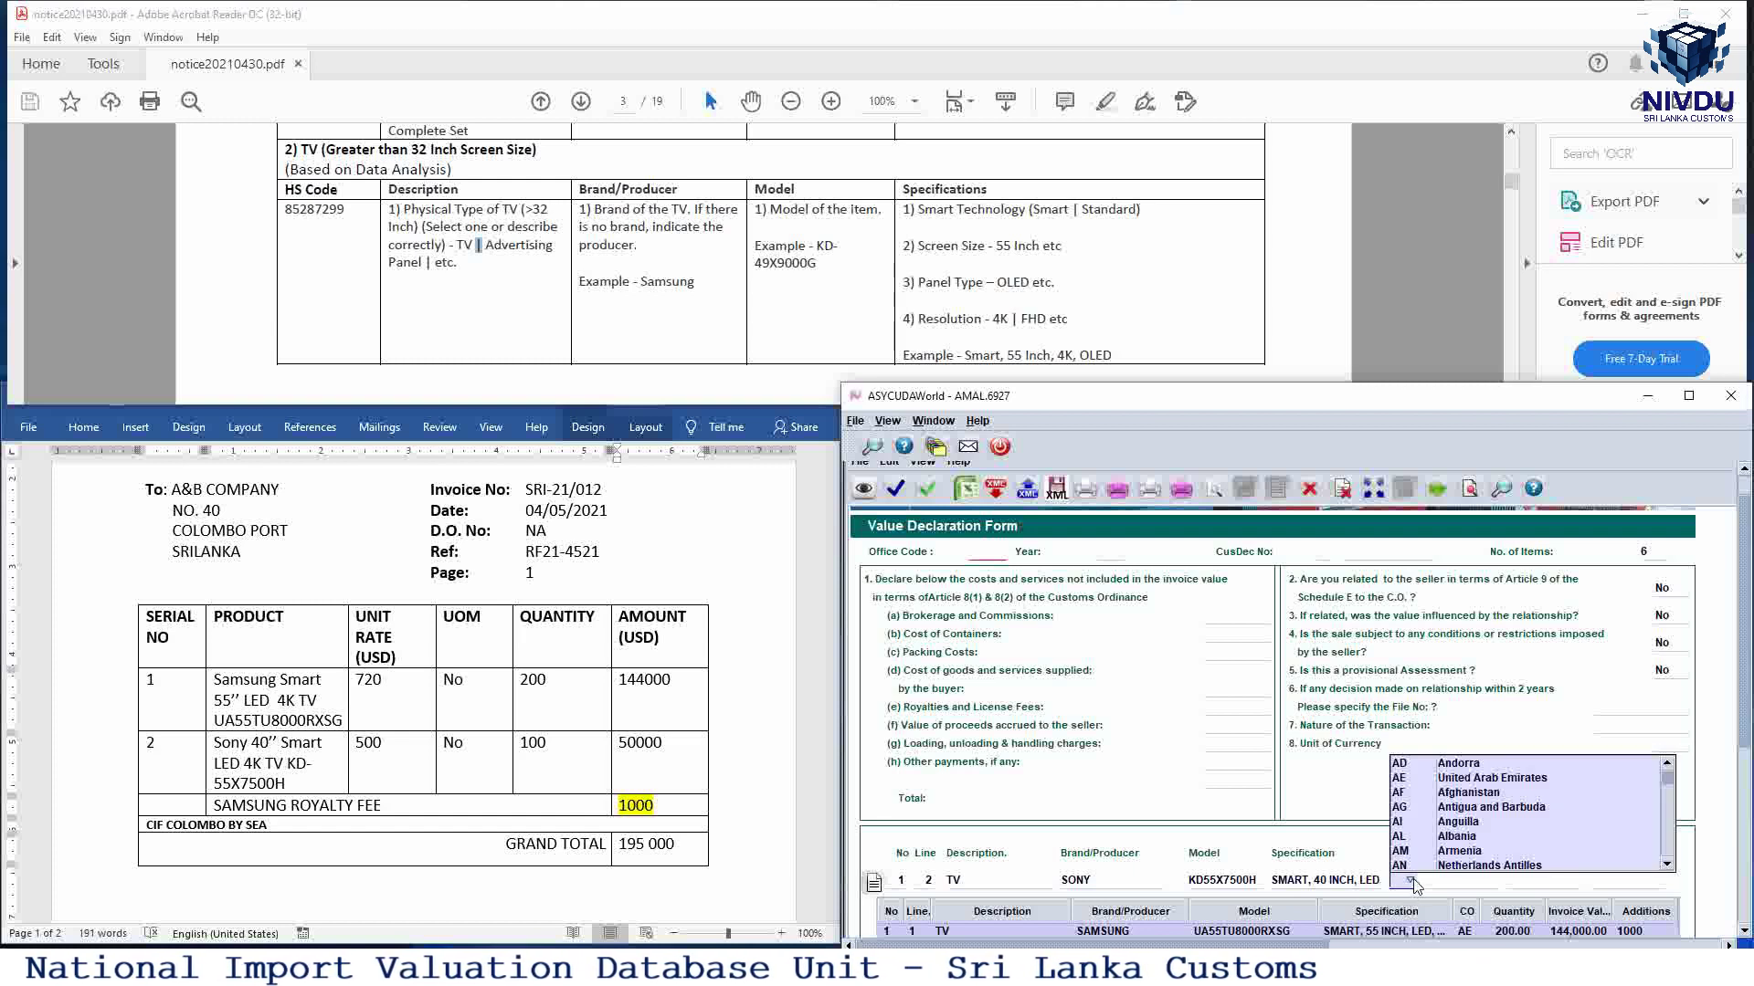
click(1459, 778)
click(1452, 880)
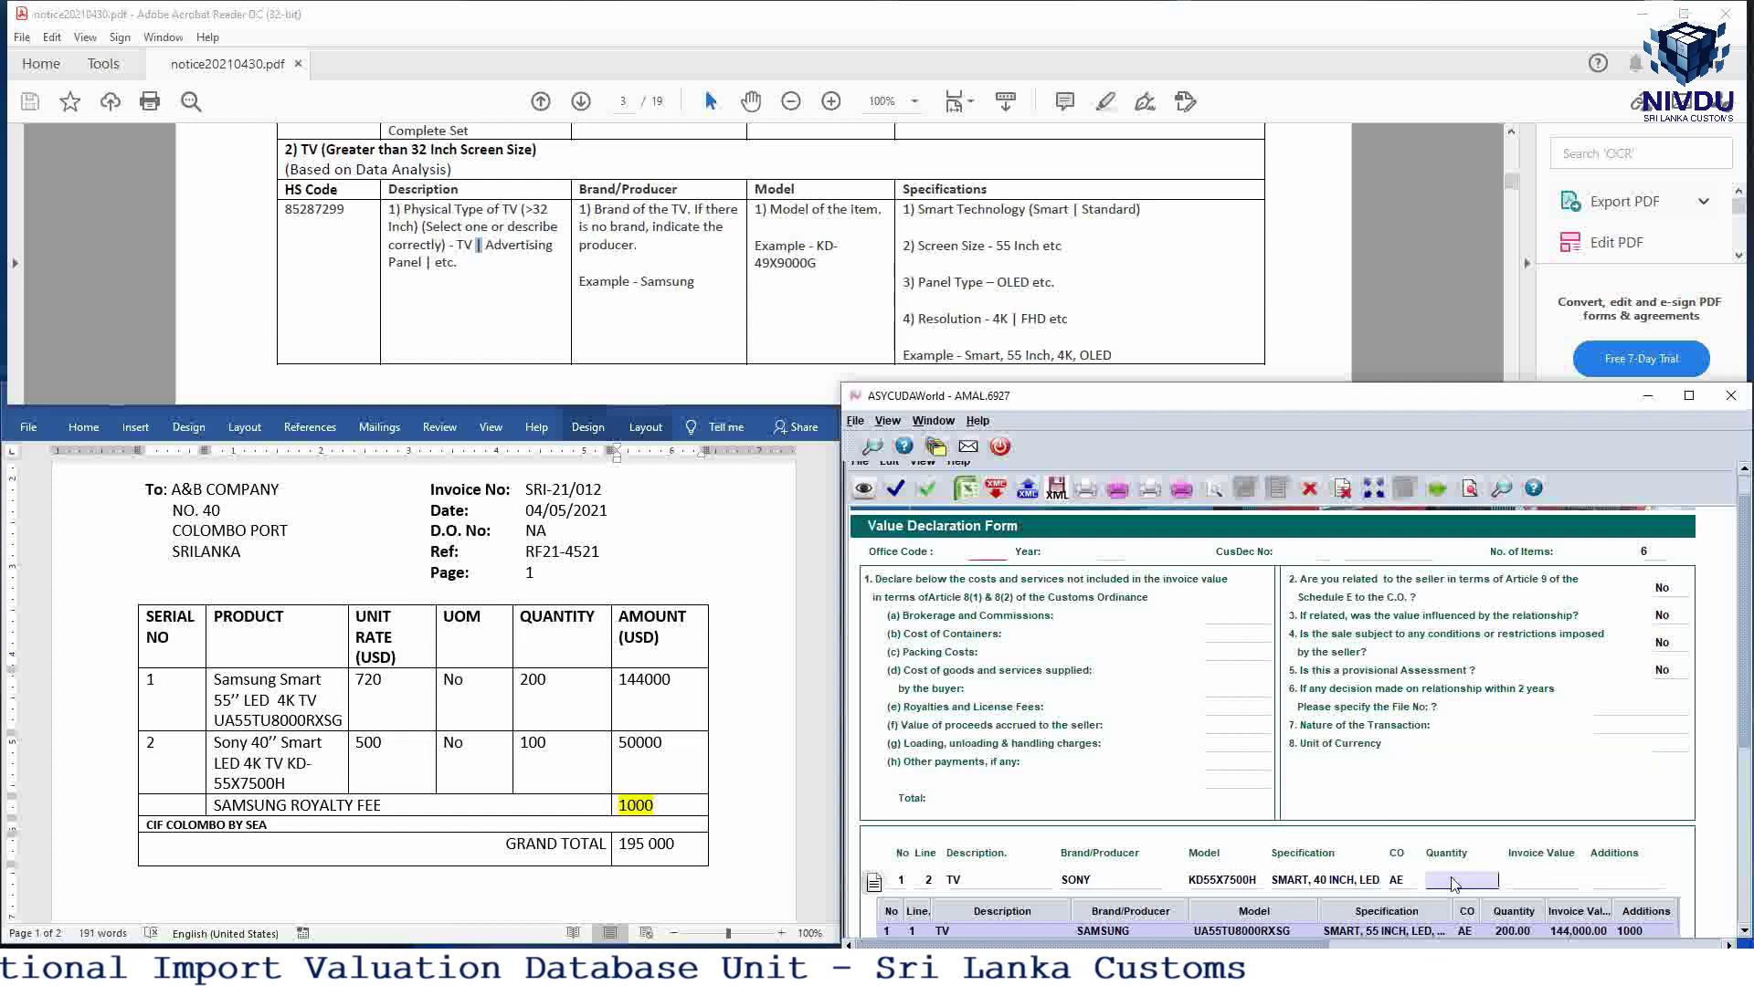
text(100)
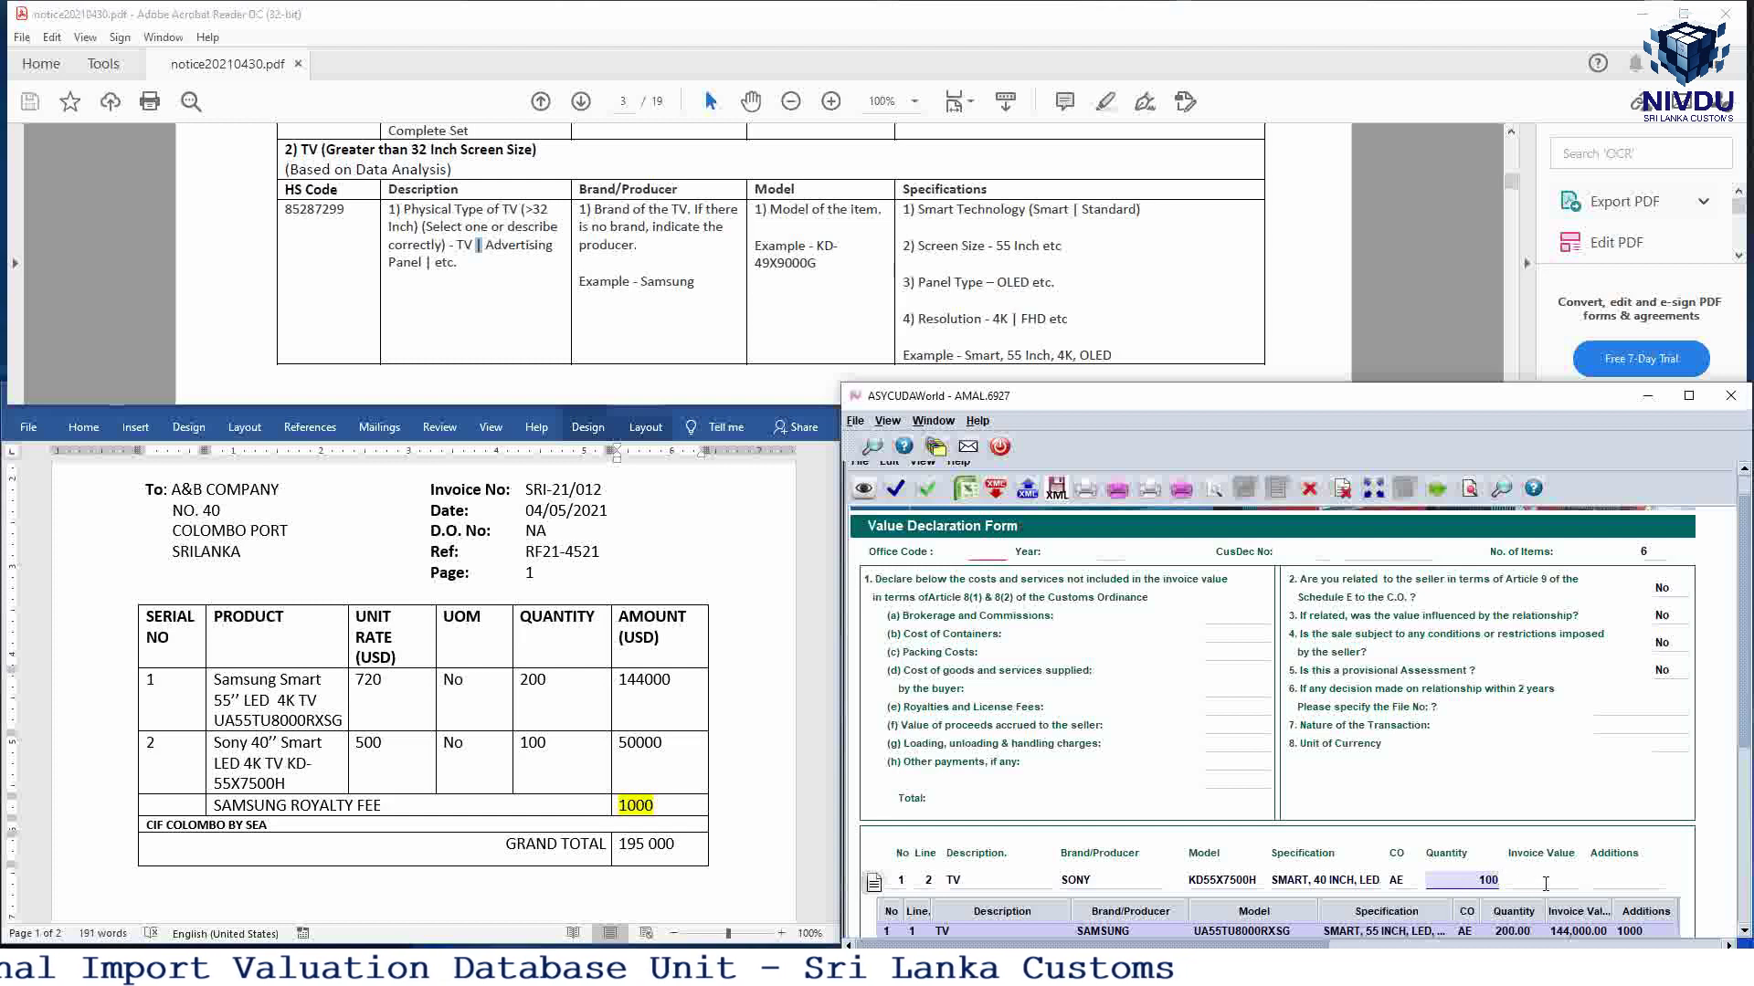
Step: Enter an invoice value of 50,000 with additions of 0 and add the Sony TV line to the goods table
click(1546, 886)
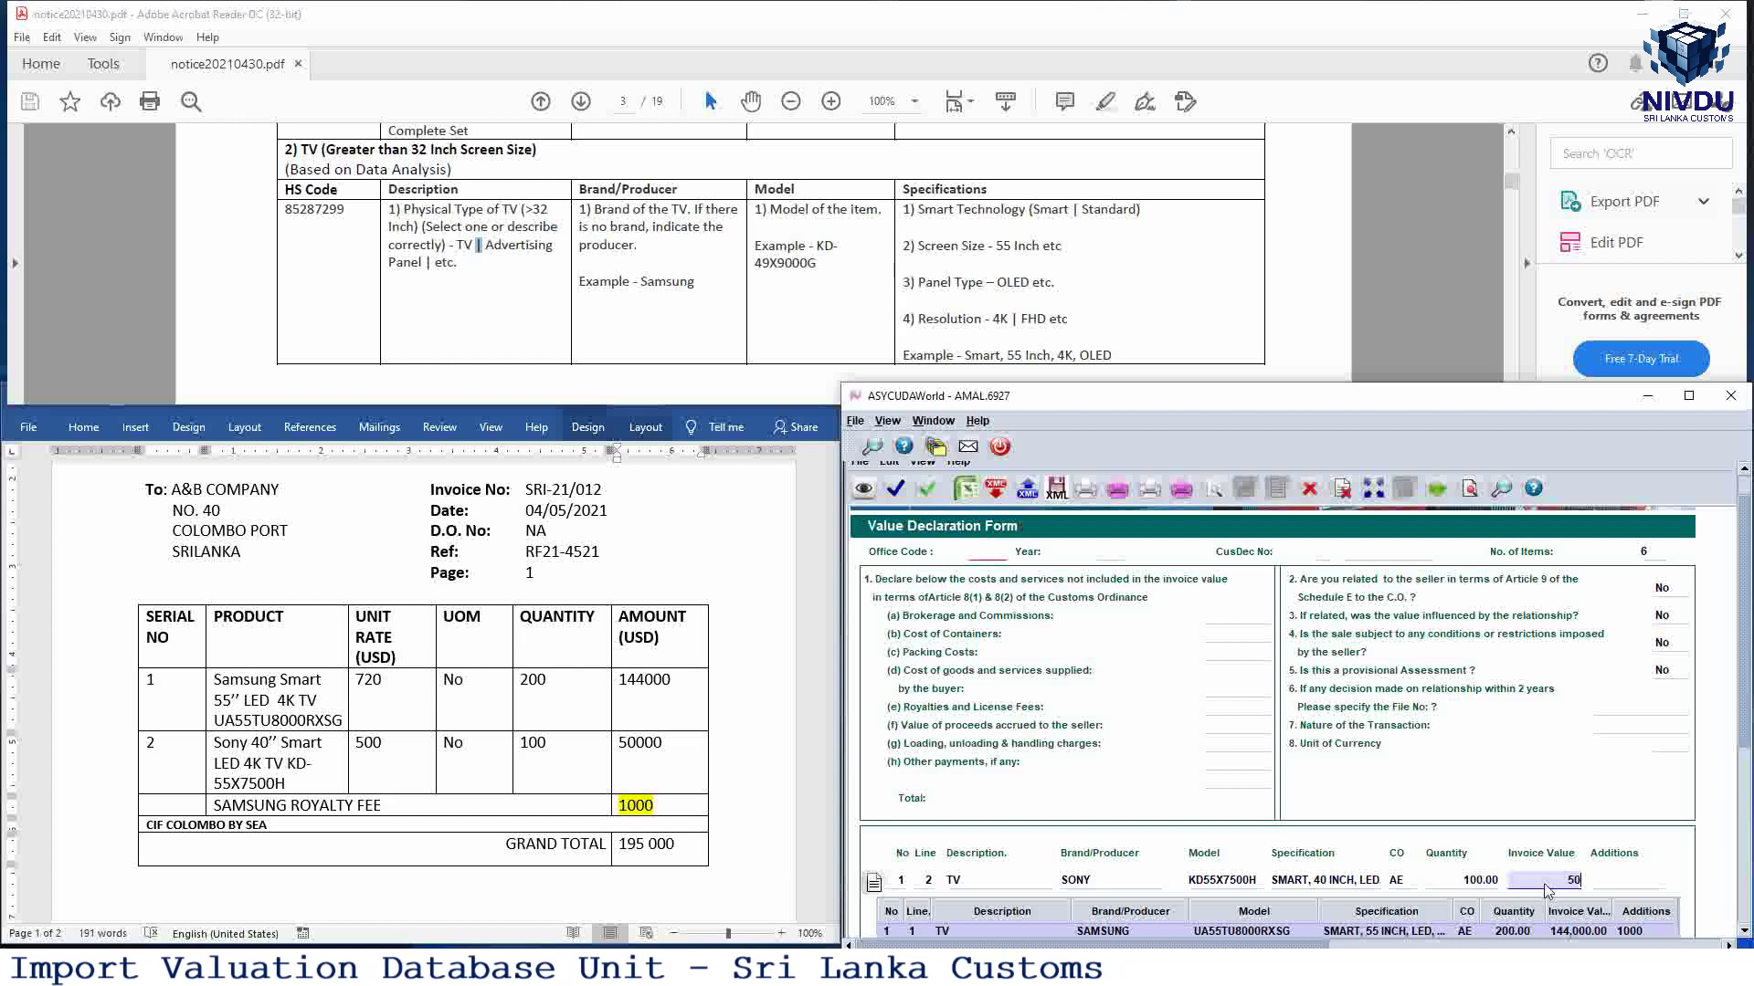
text(50,000)
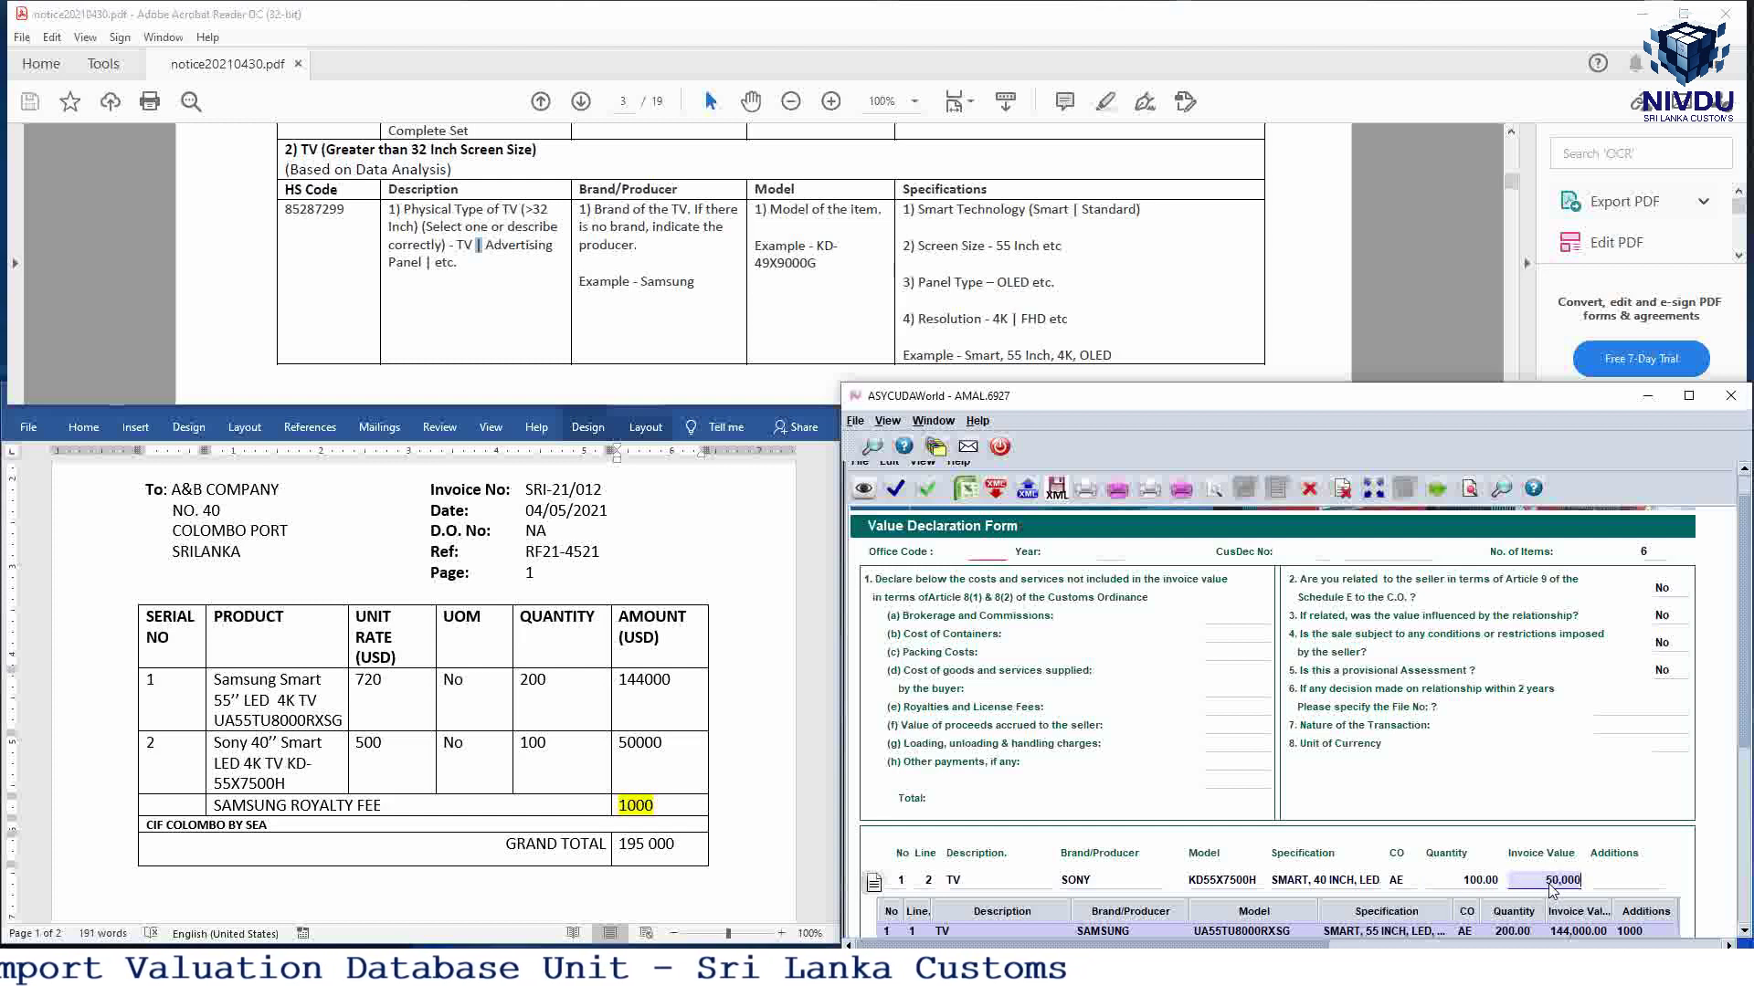
click(1608, 886)
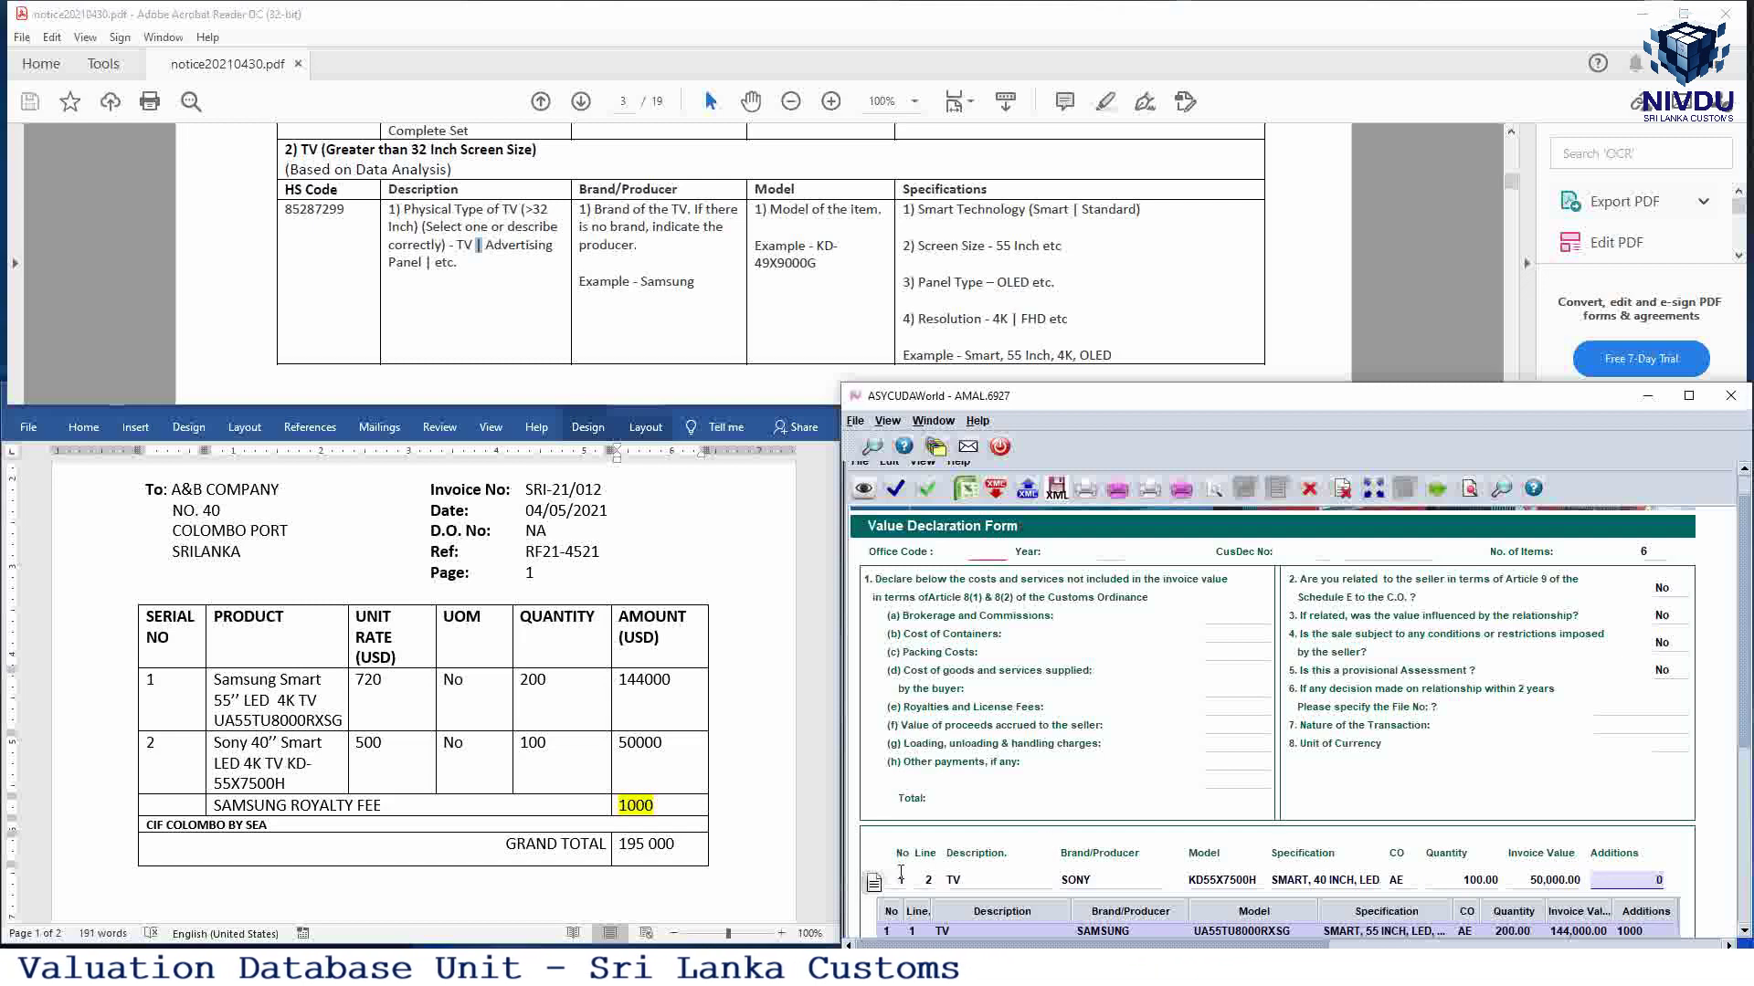
click(873, 882)
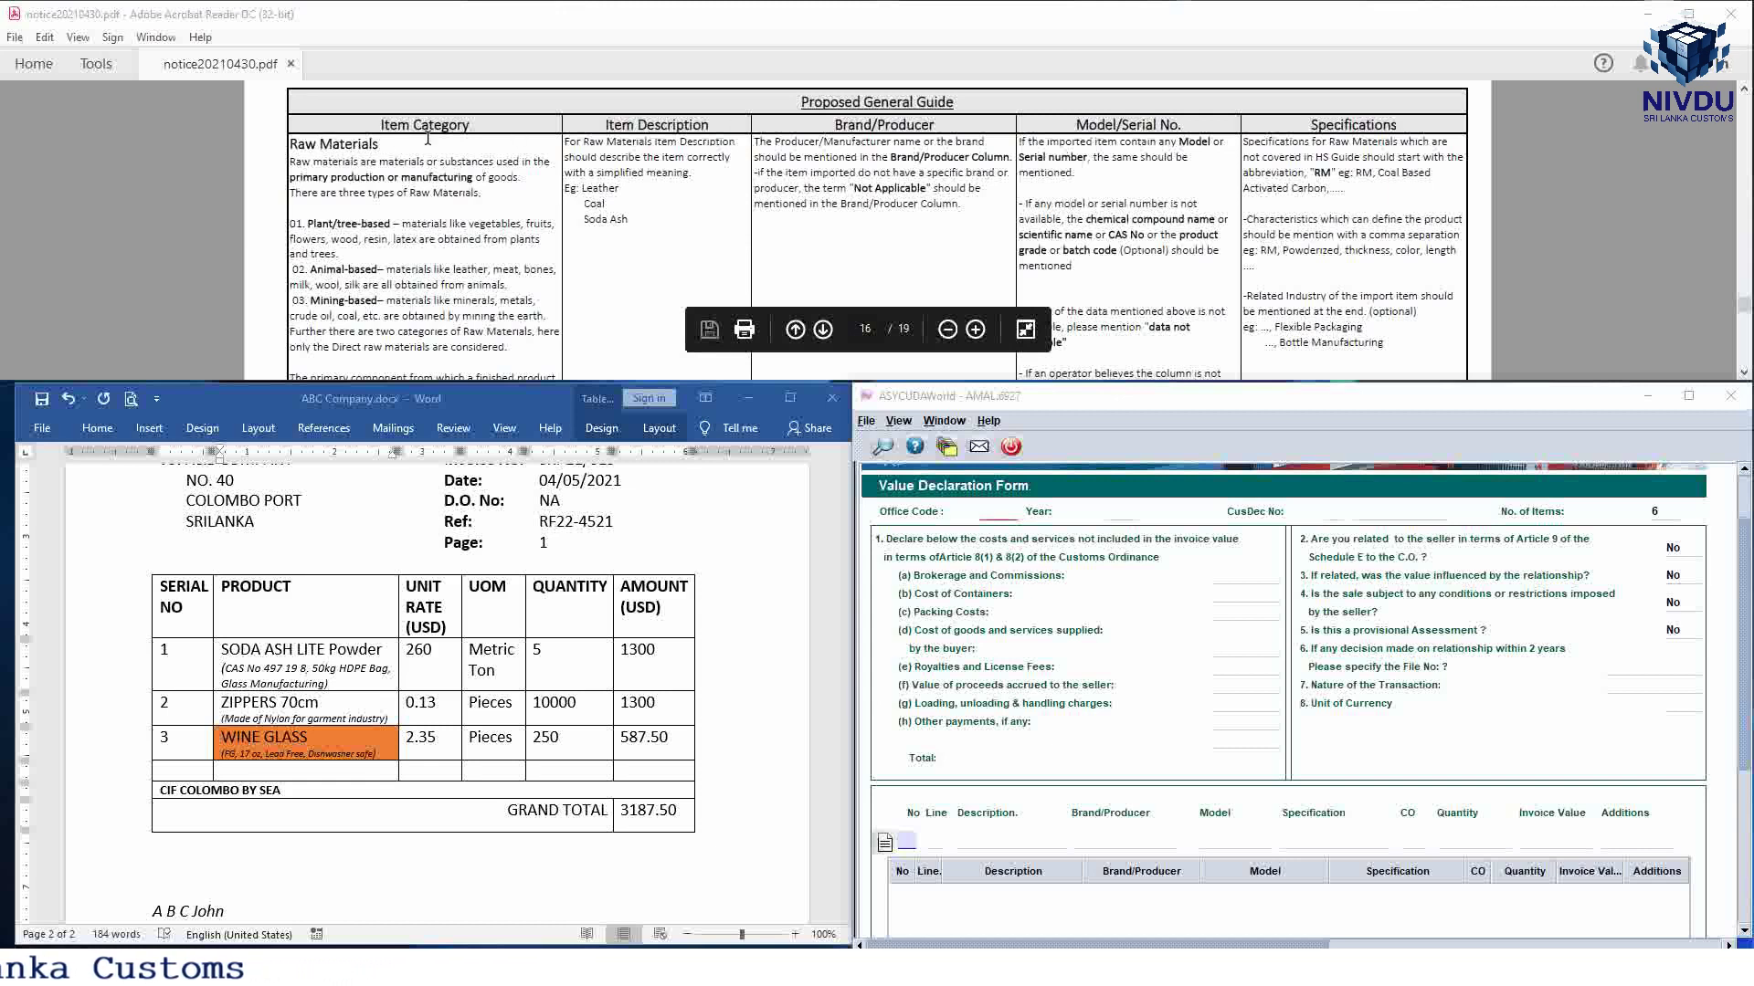
Step: Highlight the Raw Materials category in the general guide and start a goods entry with item number 1 and line number 1
click(382, 145)
drag(379, 144, 301, 150)
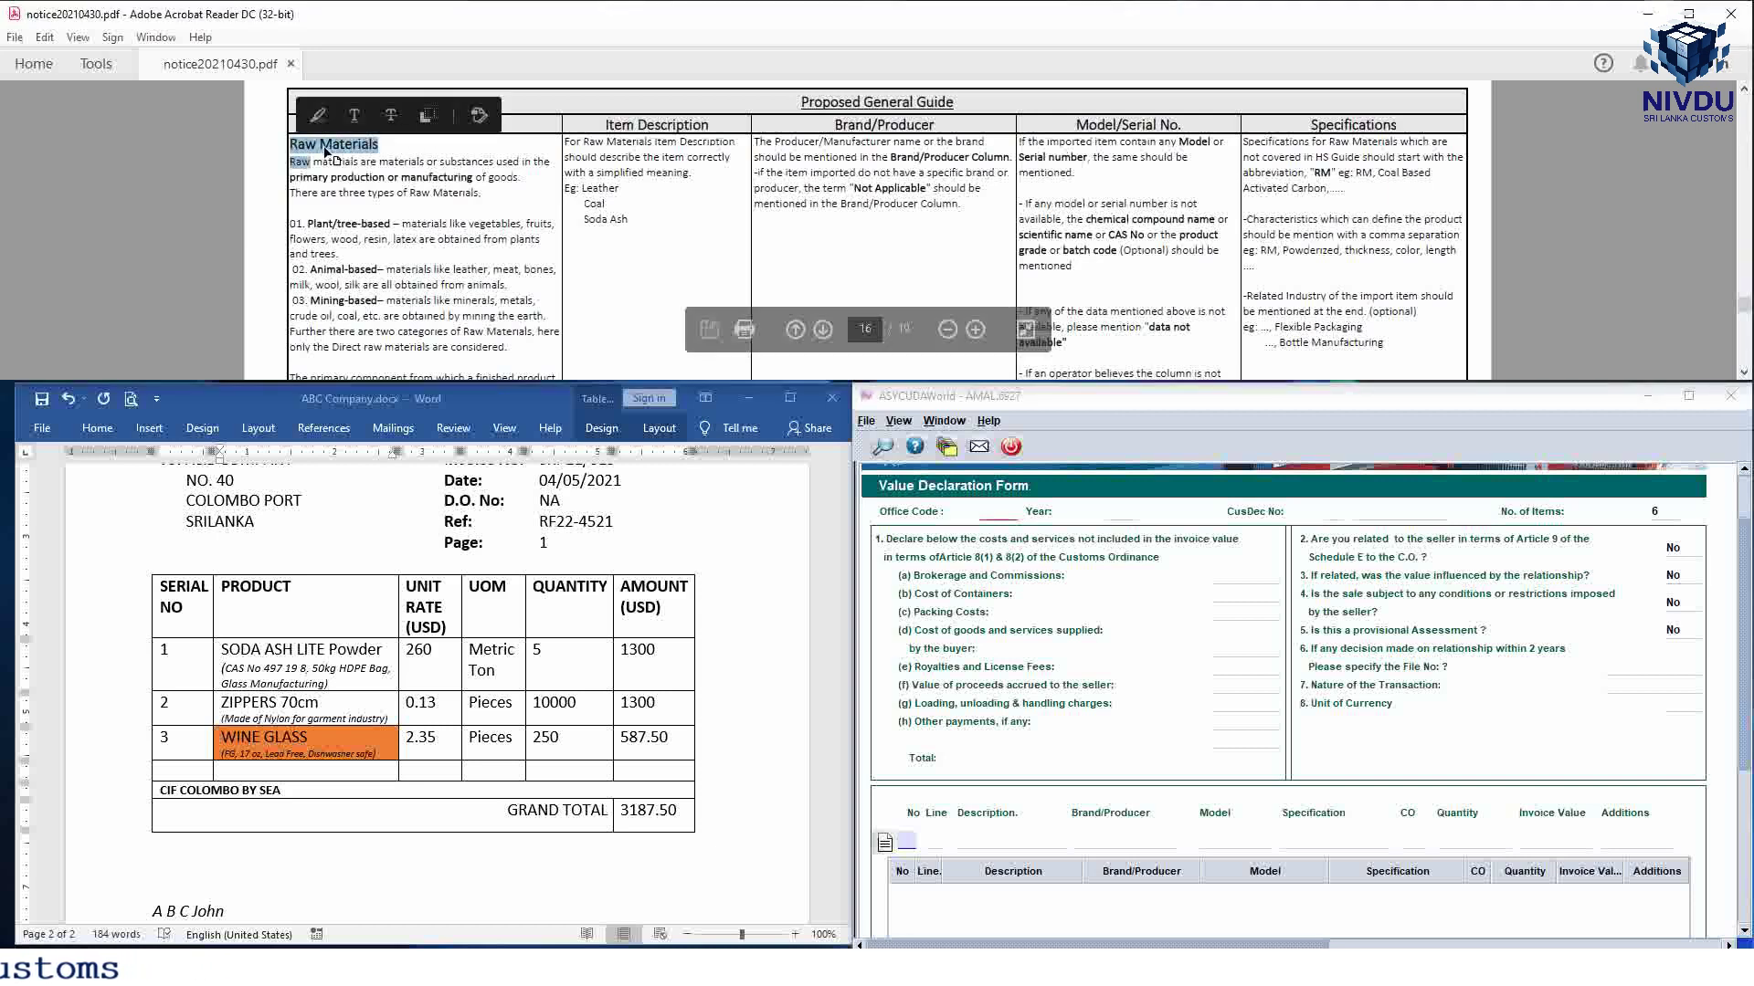
click(387, 161)
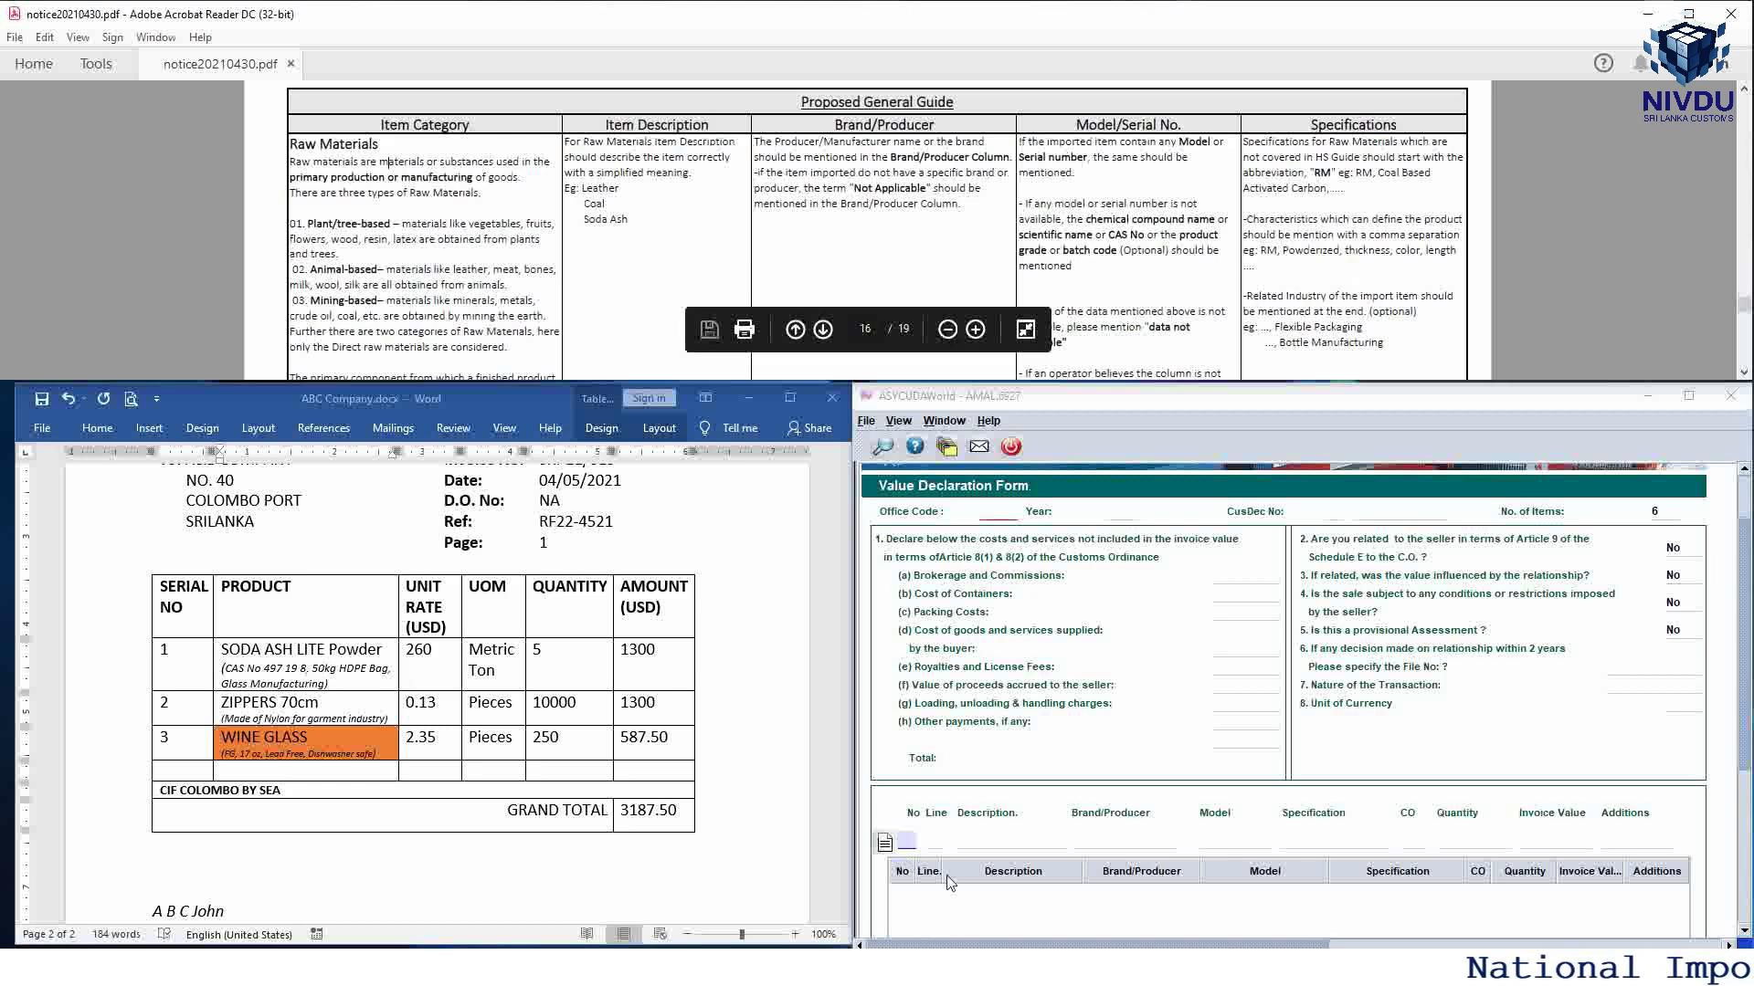
click(914, 842)
click(928, 846)
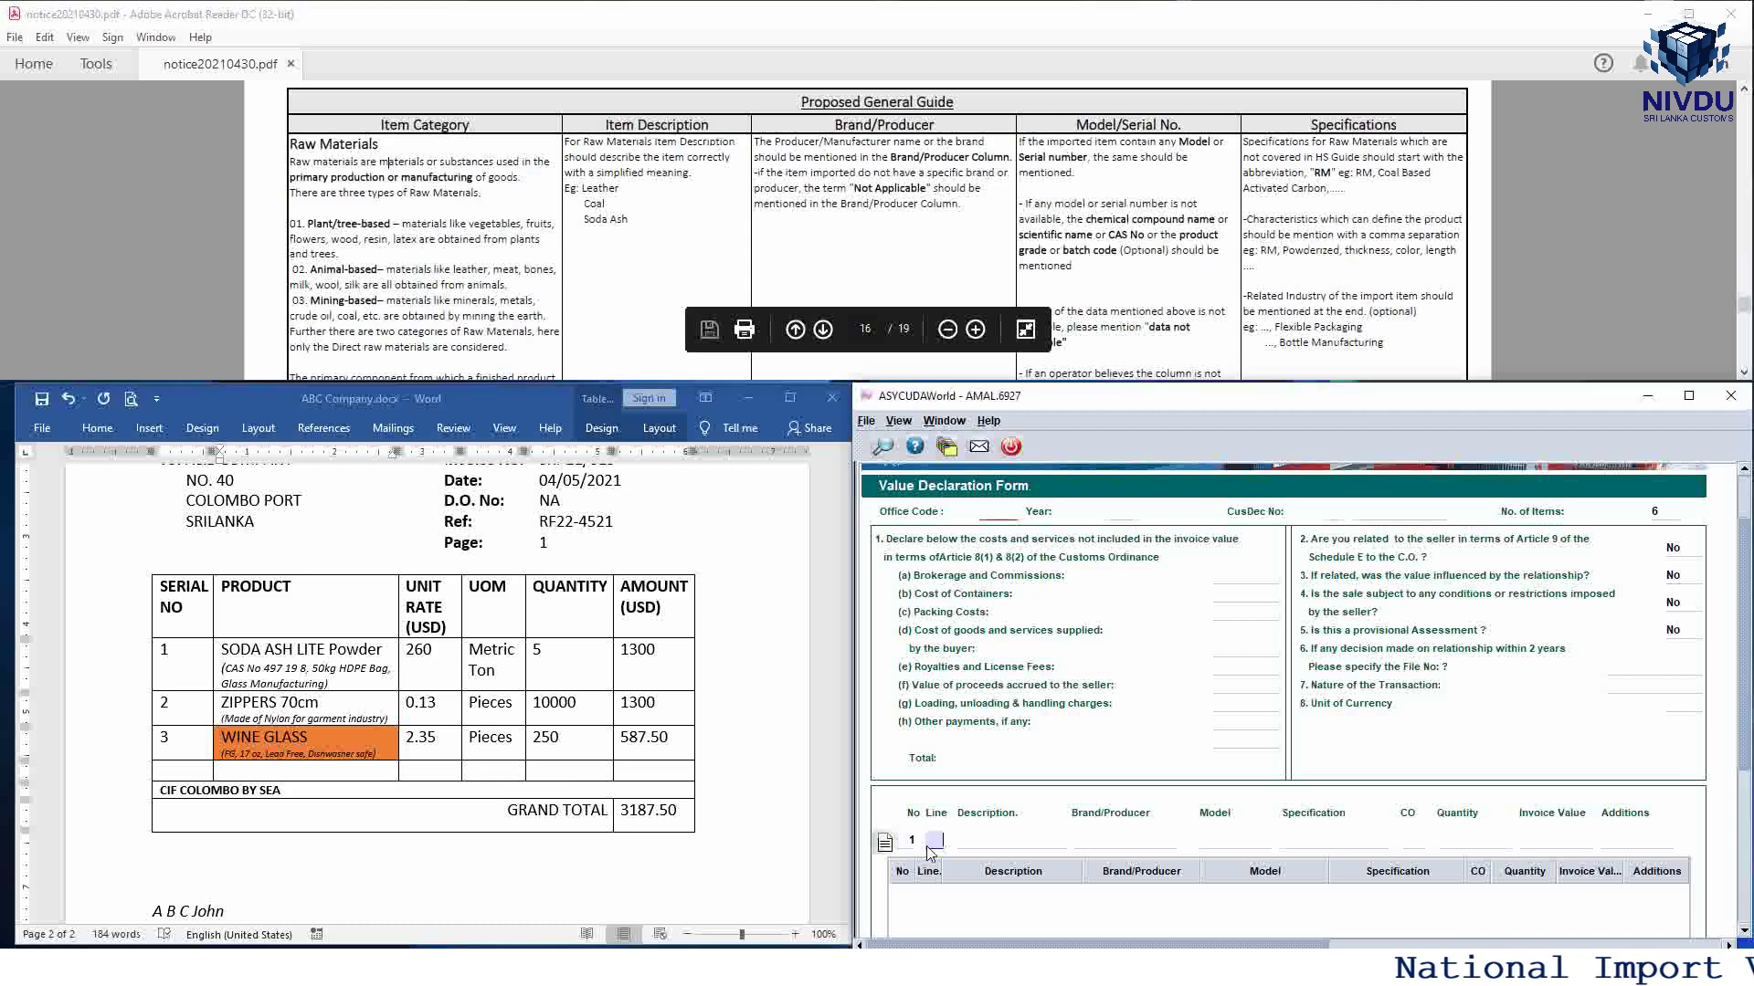
Step: Enter SODA ASH as the goods description and ABC COMPANY as its producer, taken from the invoice
click(985, 846)
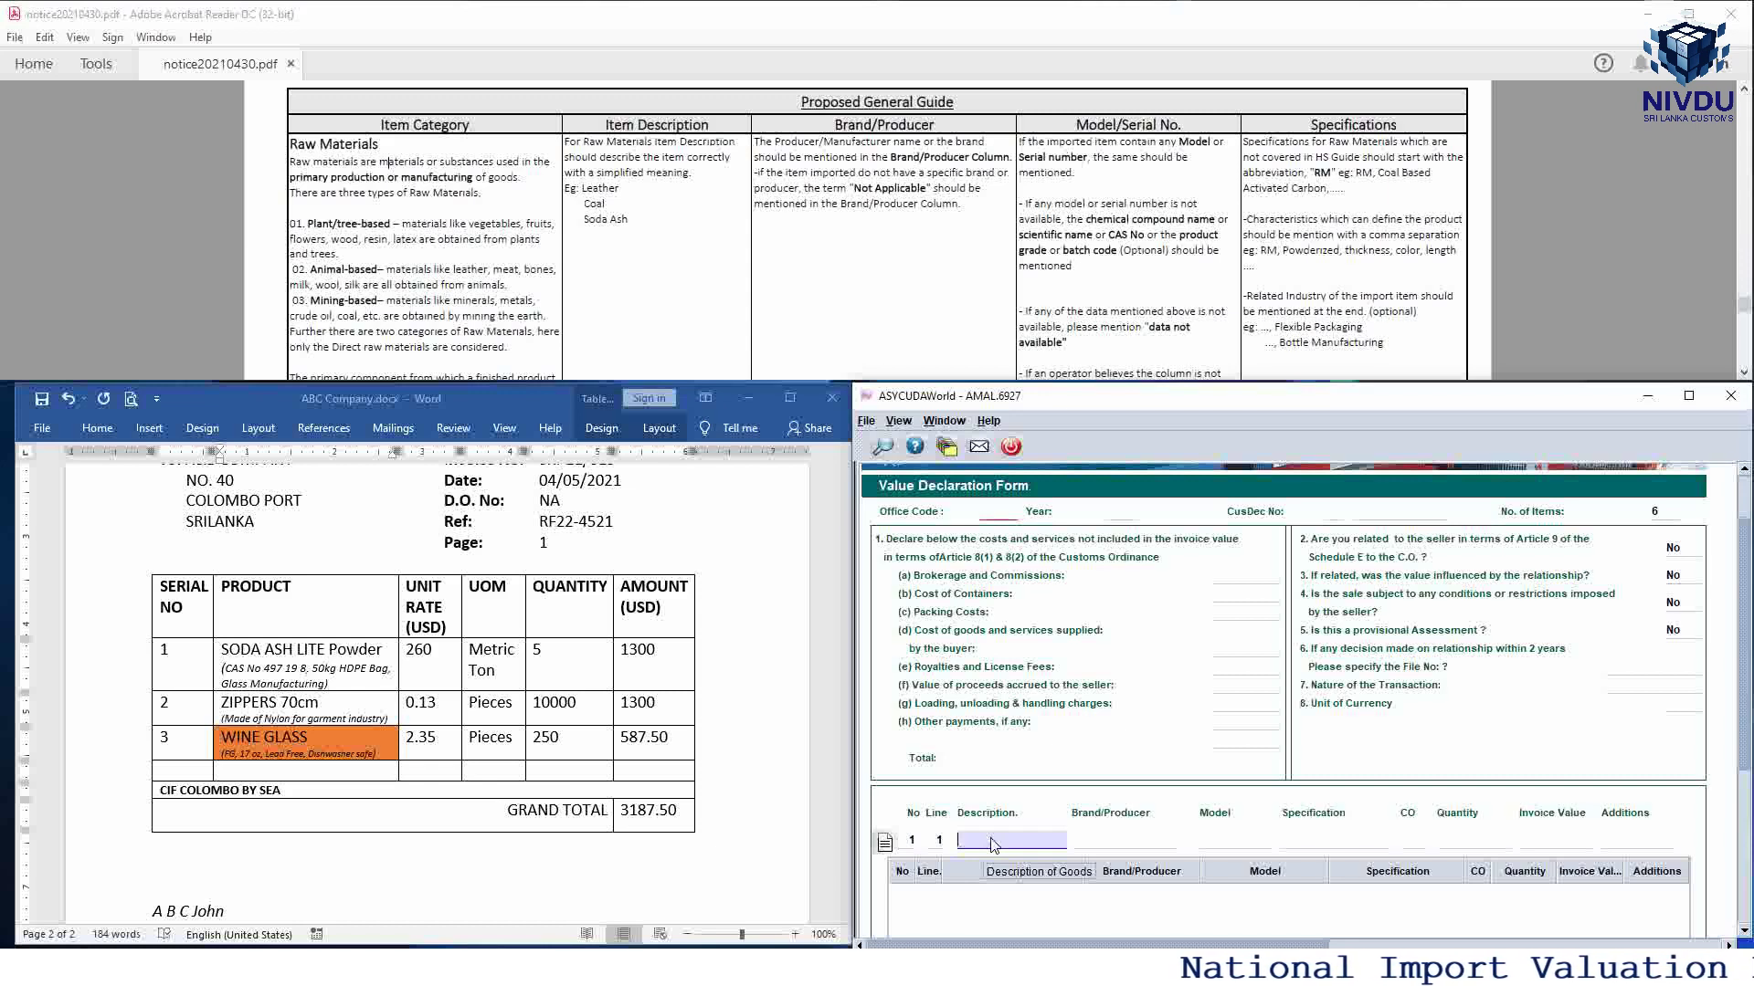
text(SODA)
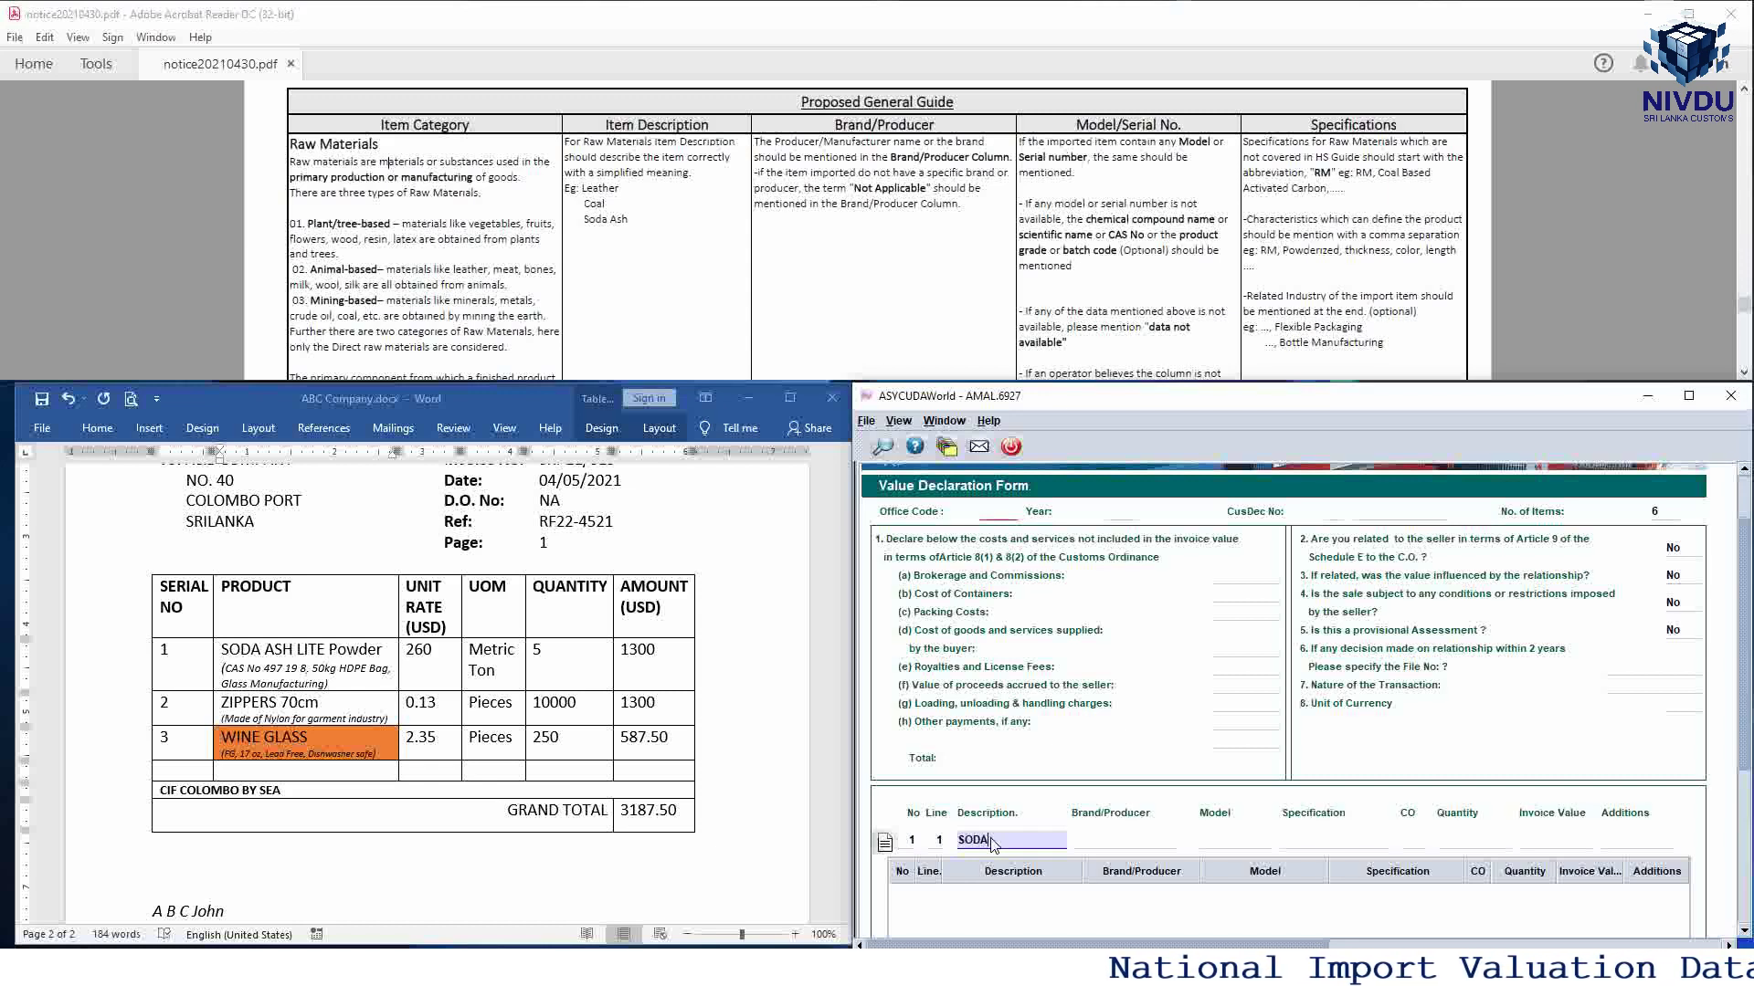
text( ASH)
click(1093, 845)
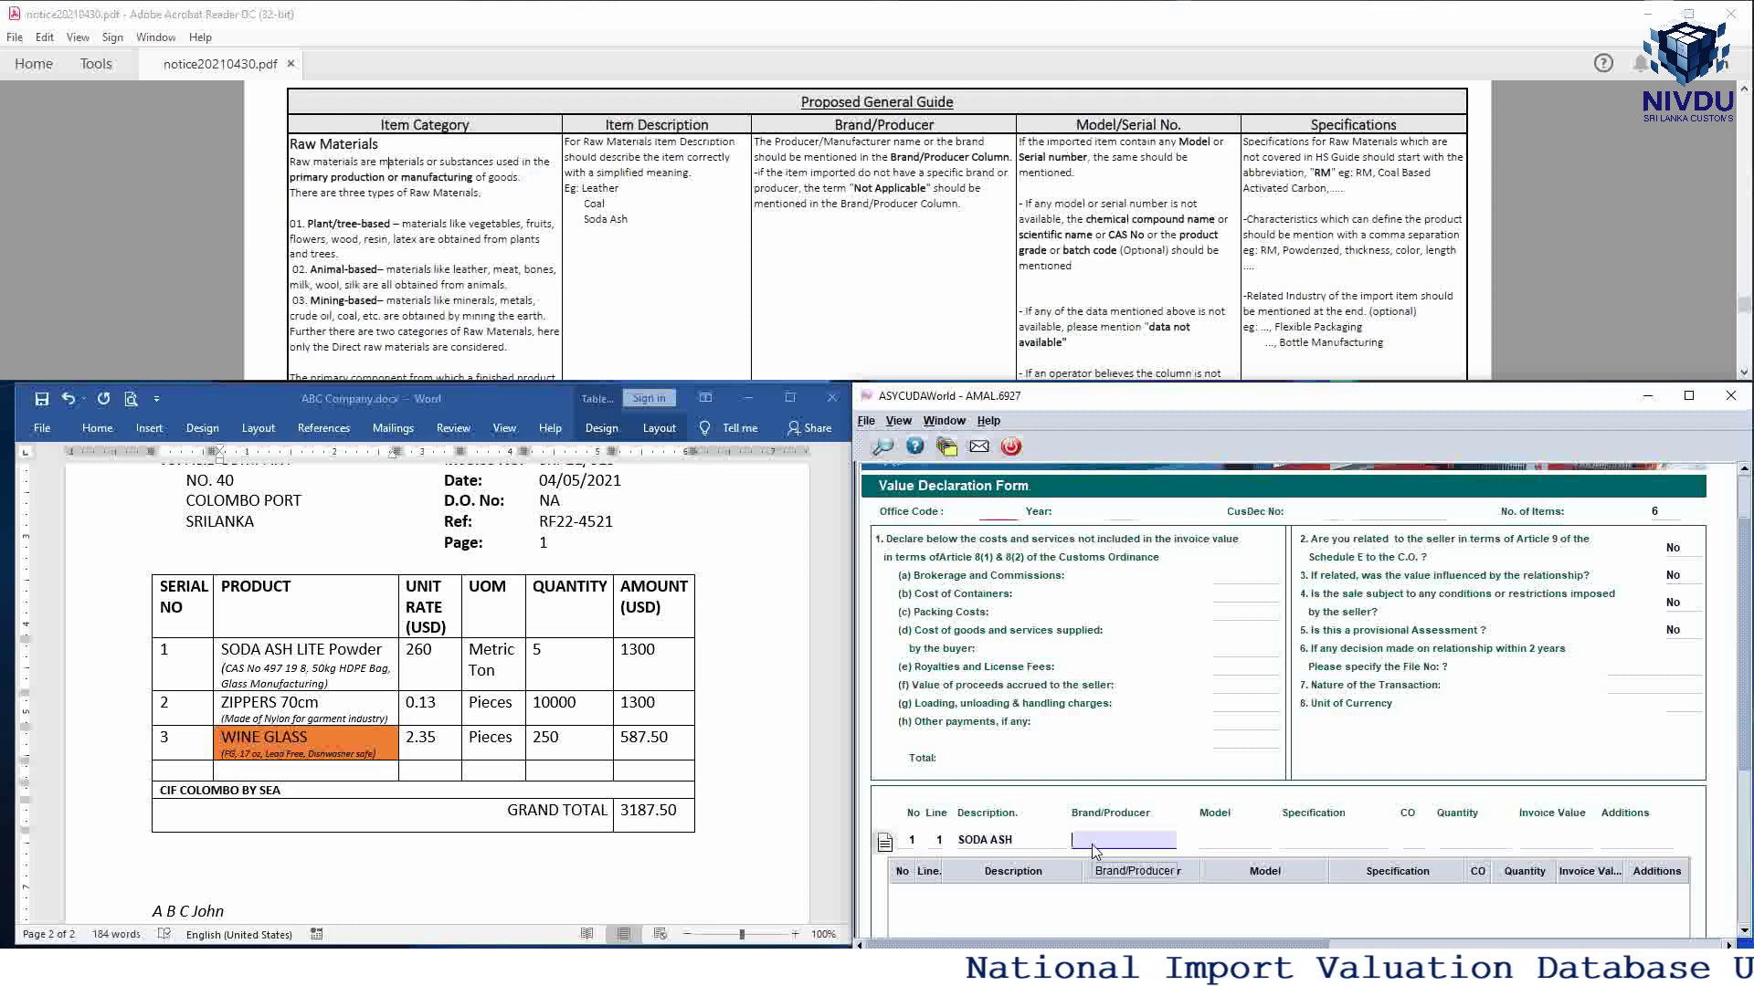
scroll(433, 627, up, 2)
scroll(433, 628, down, 3)
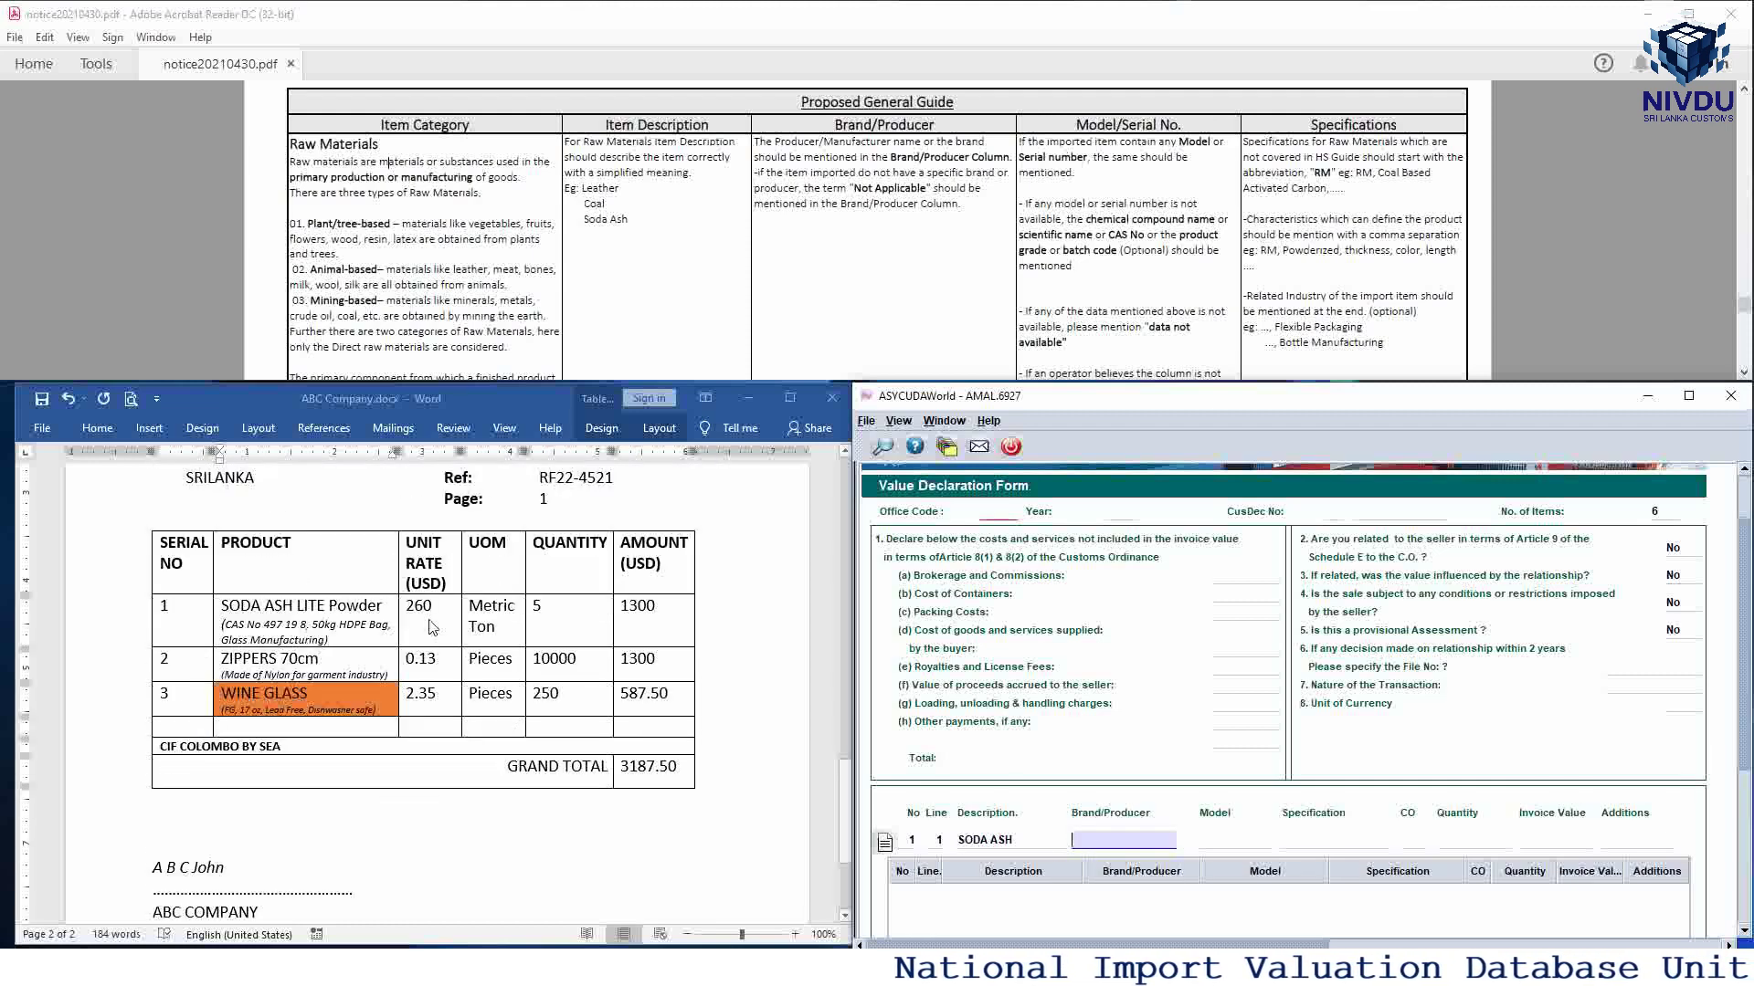
text(ABC COM)
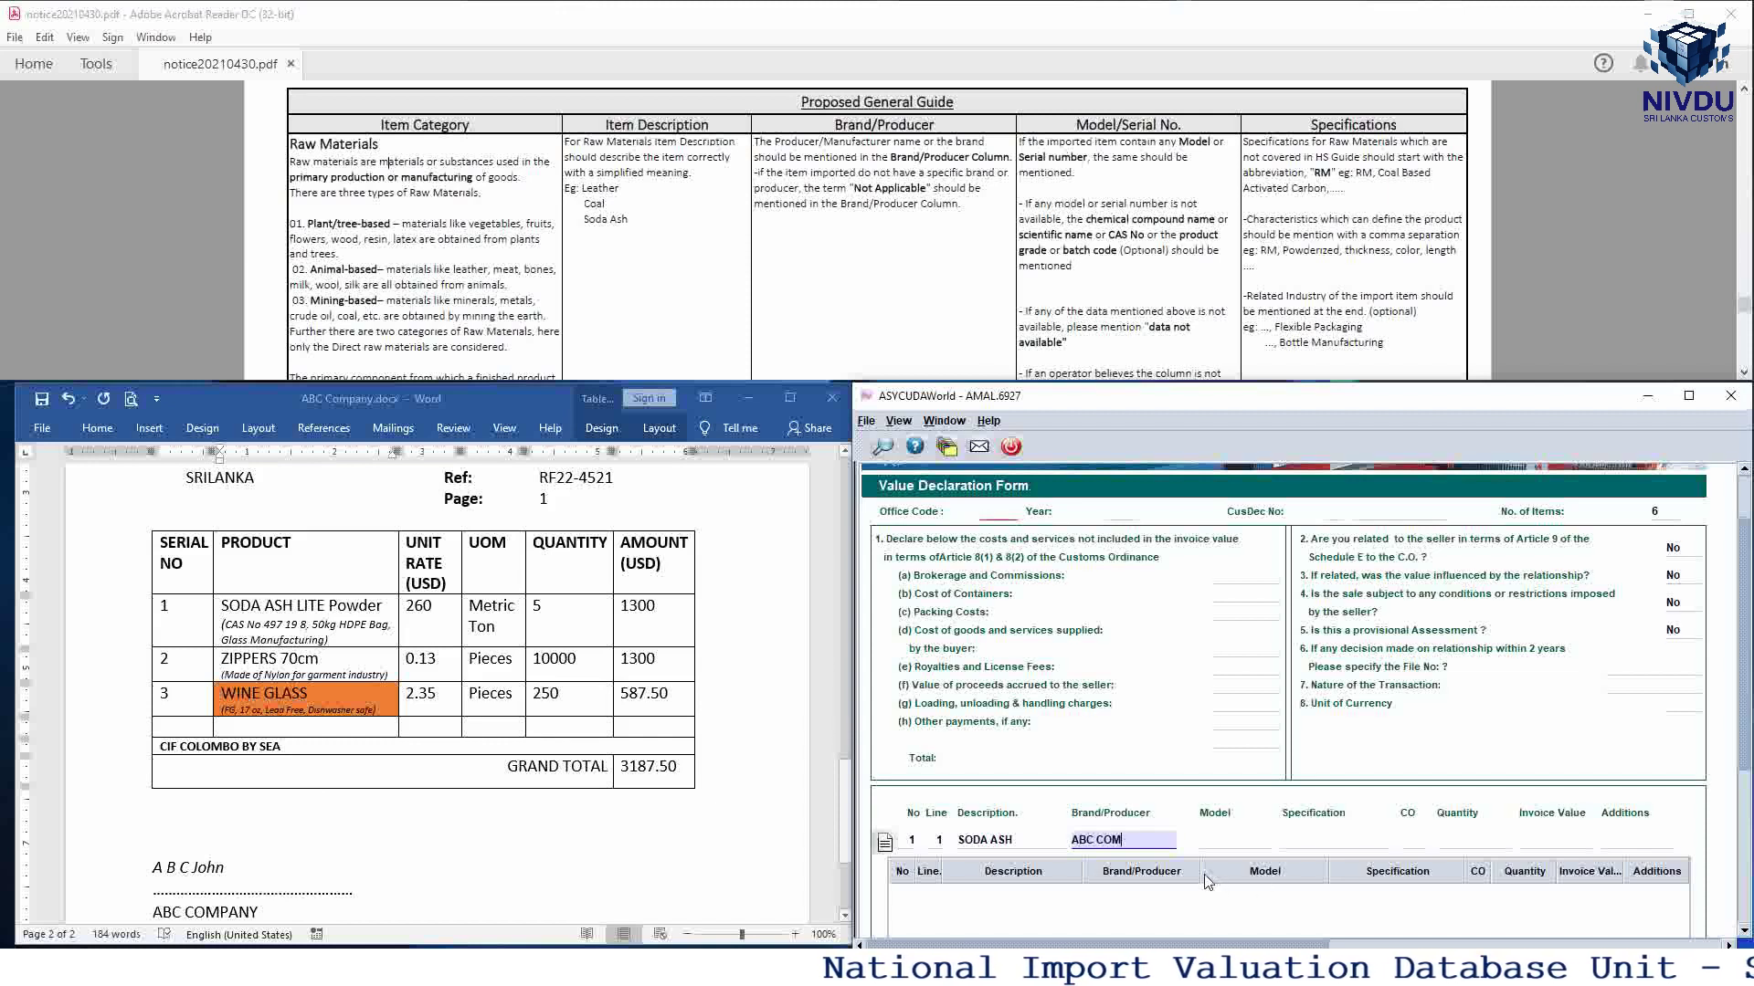
text(PANY)
key(Tab)
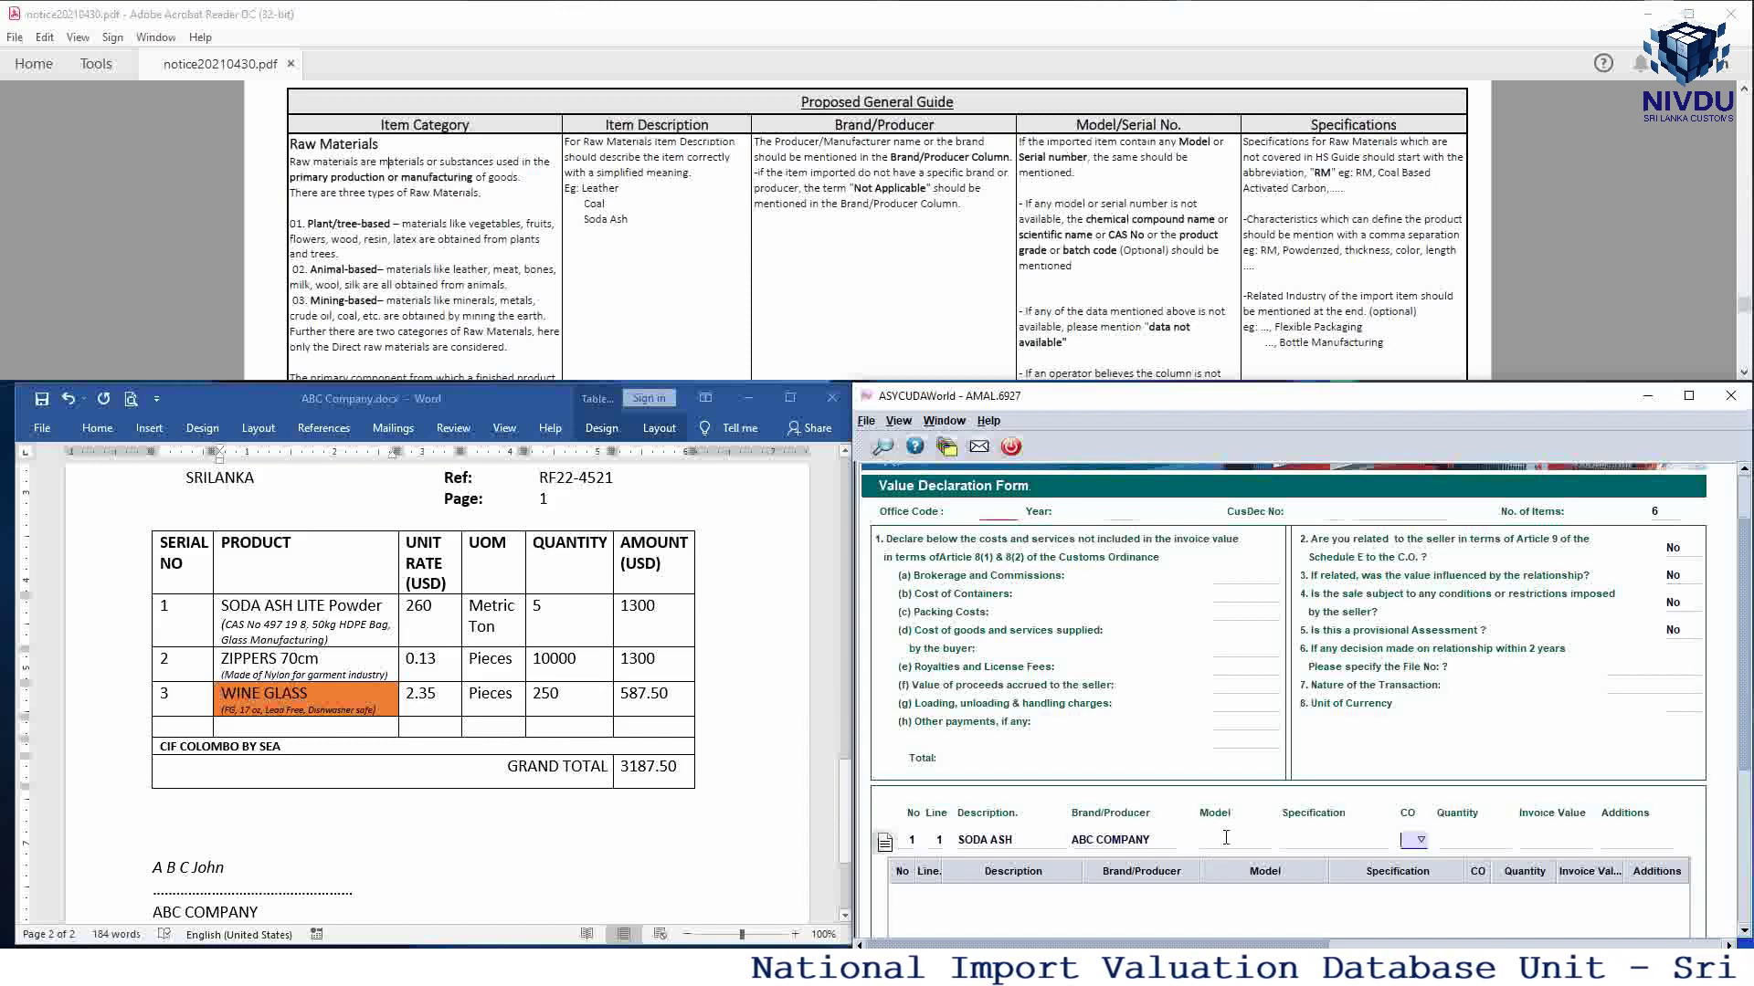
Step: Enter CAS NO 497 19 8 as the soda ash's model
click(1226, 838)
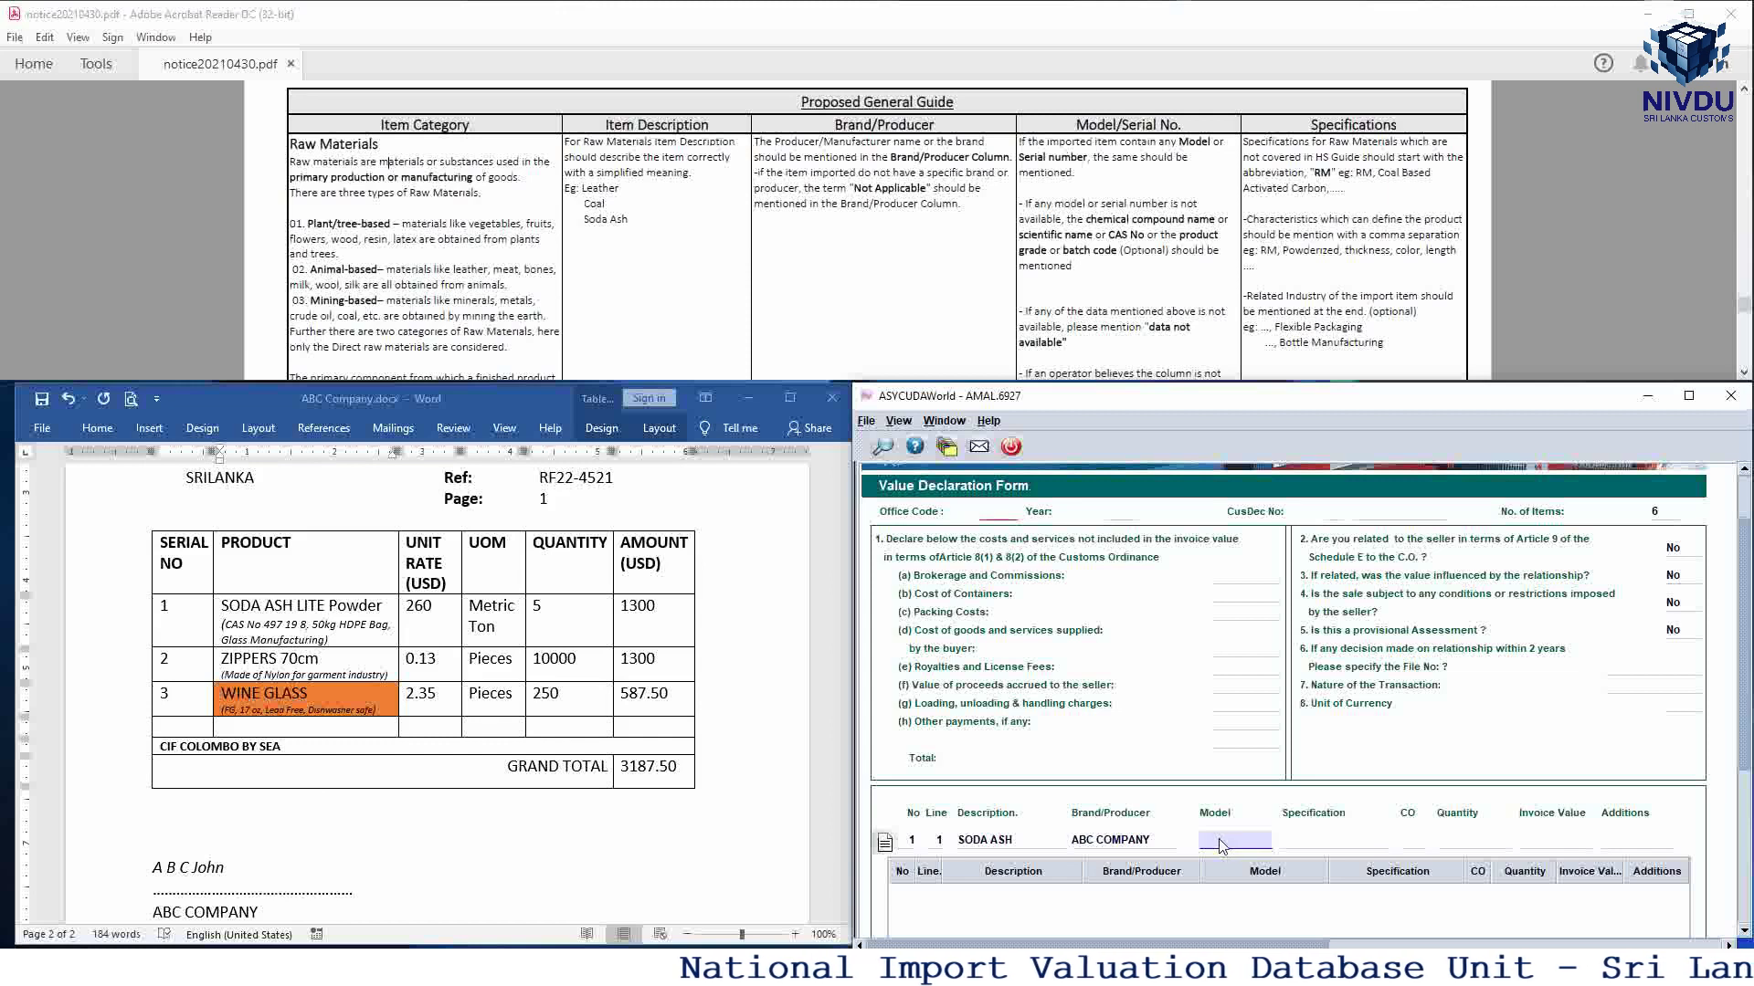
text(CAS )
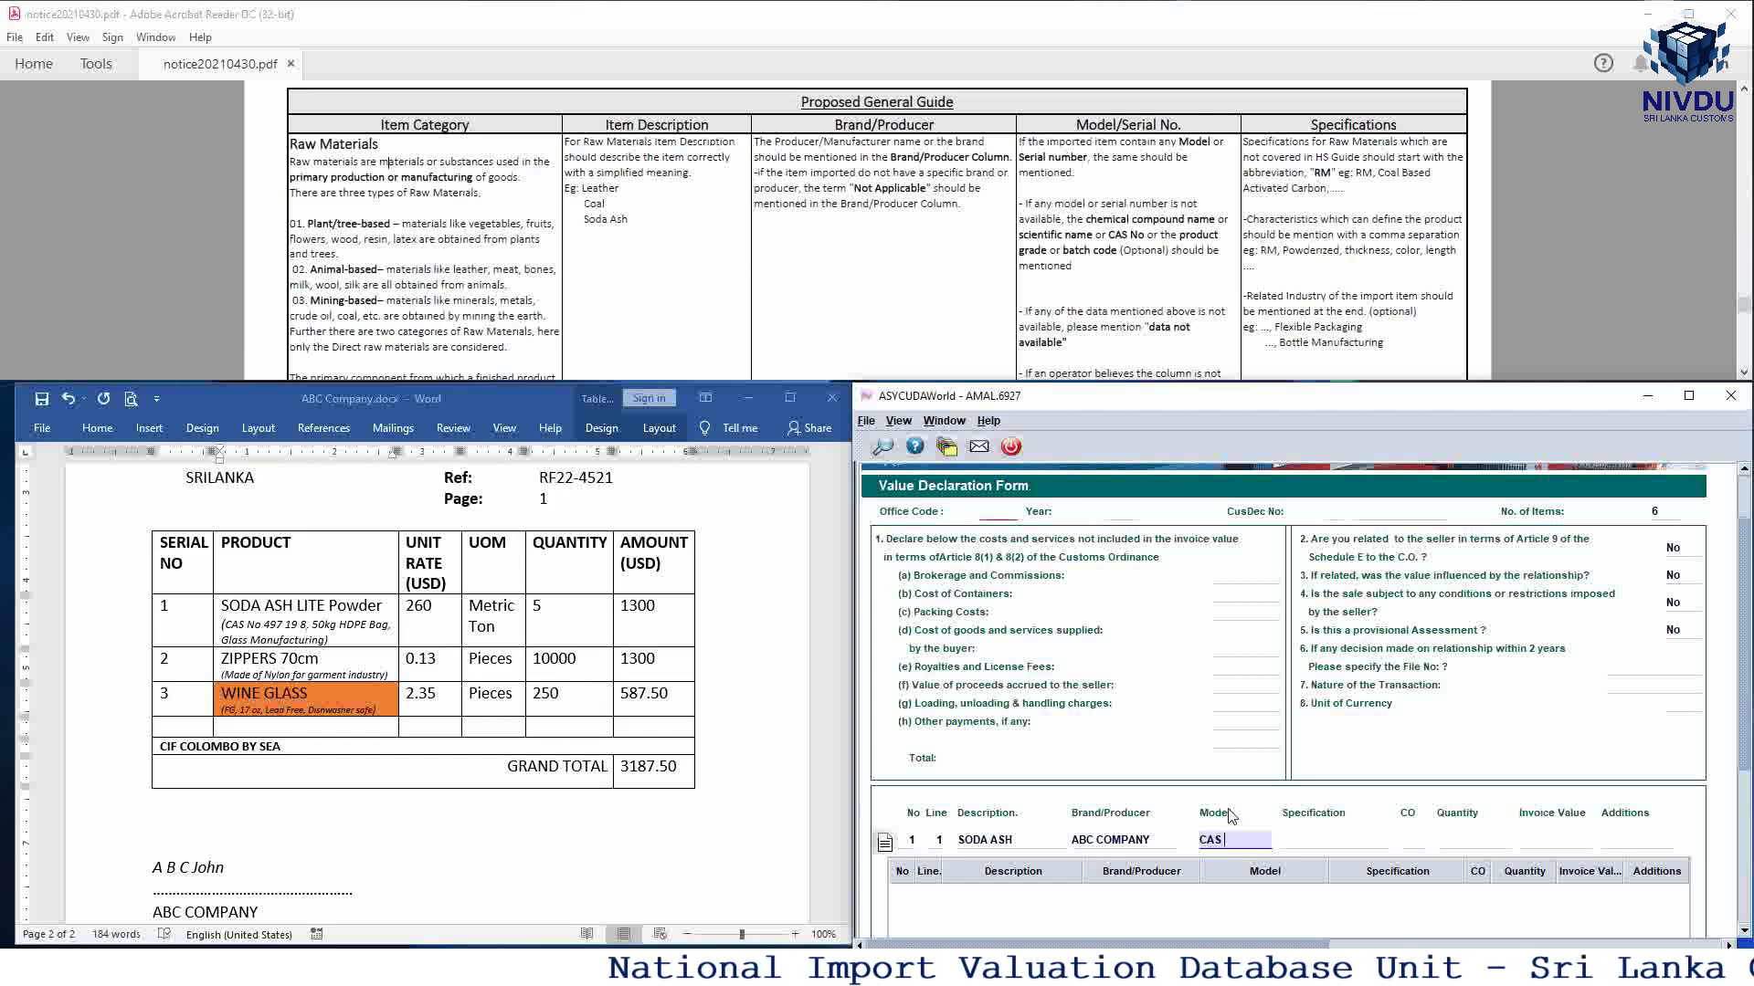
text(NO )
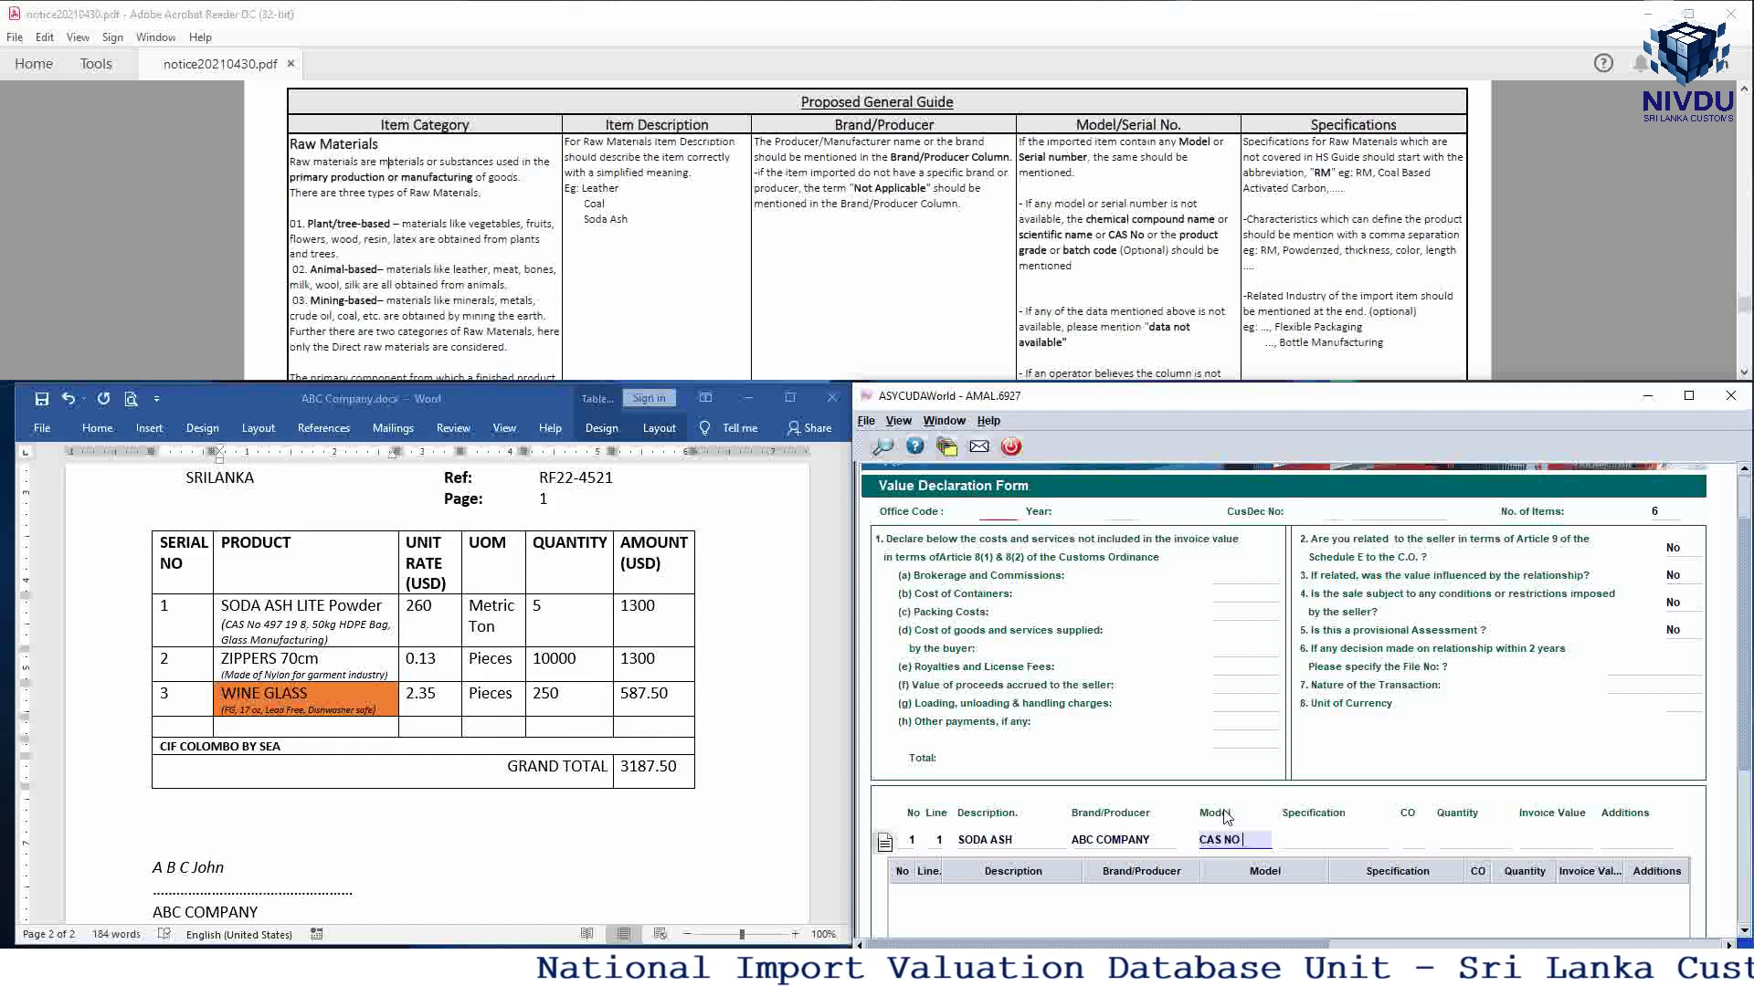
text(497 1)
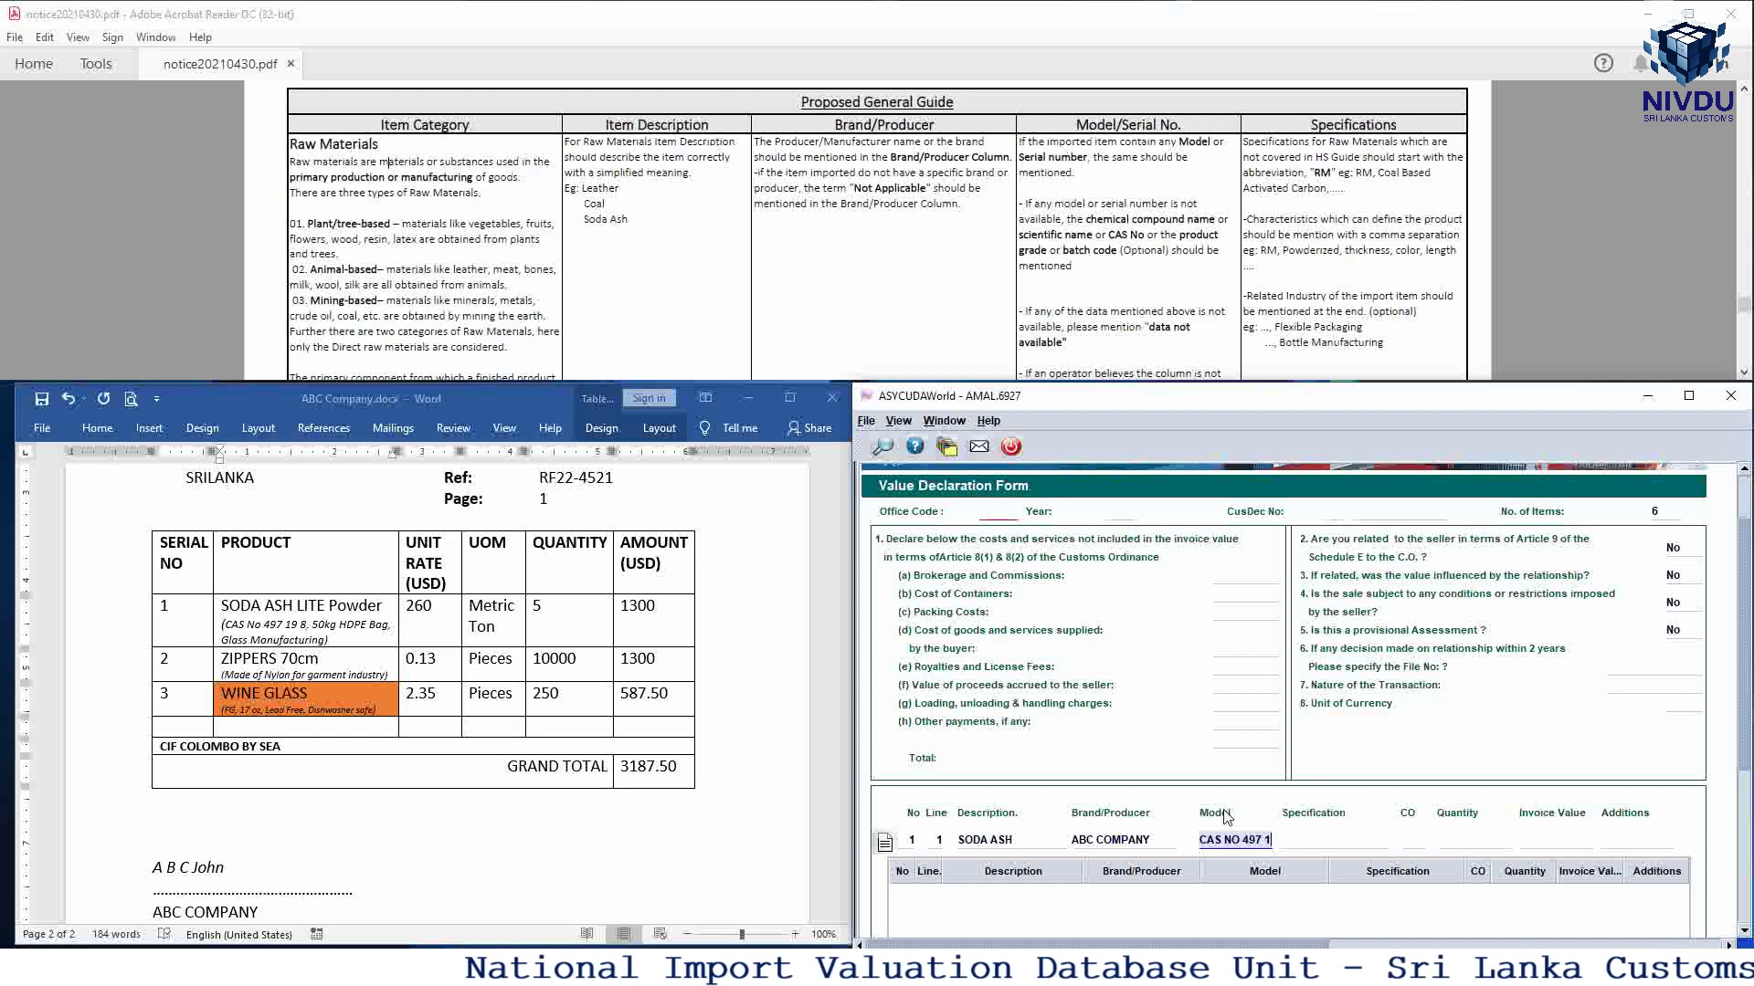
text(9 8)
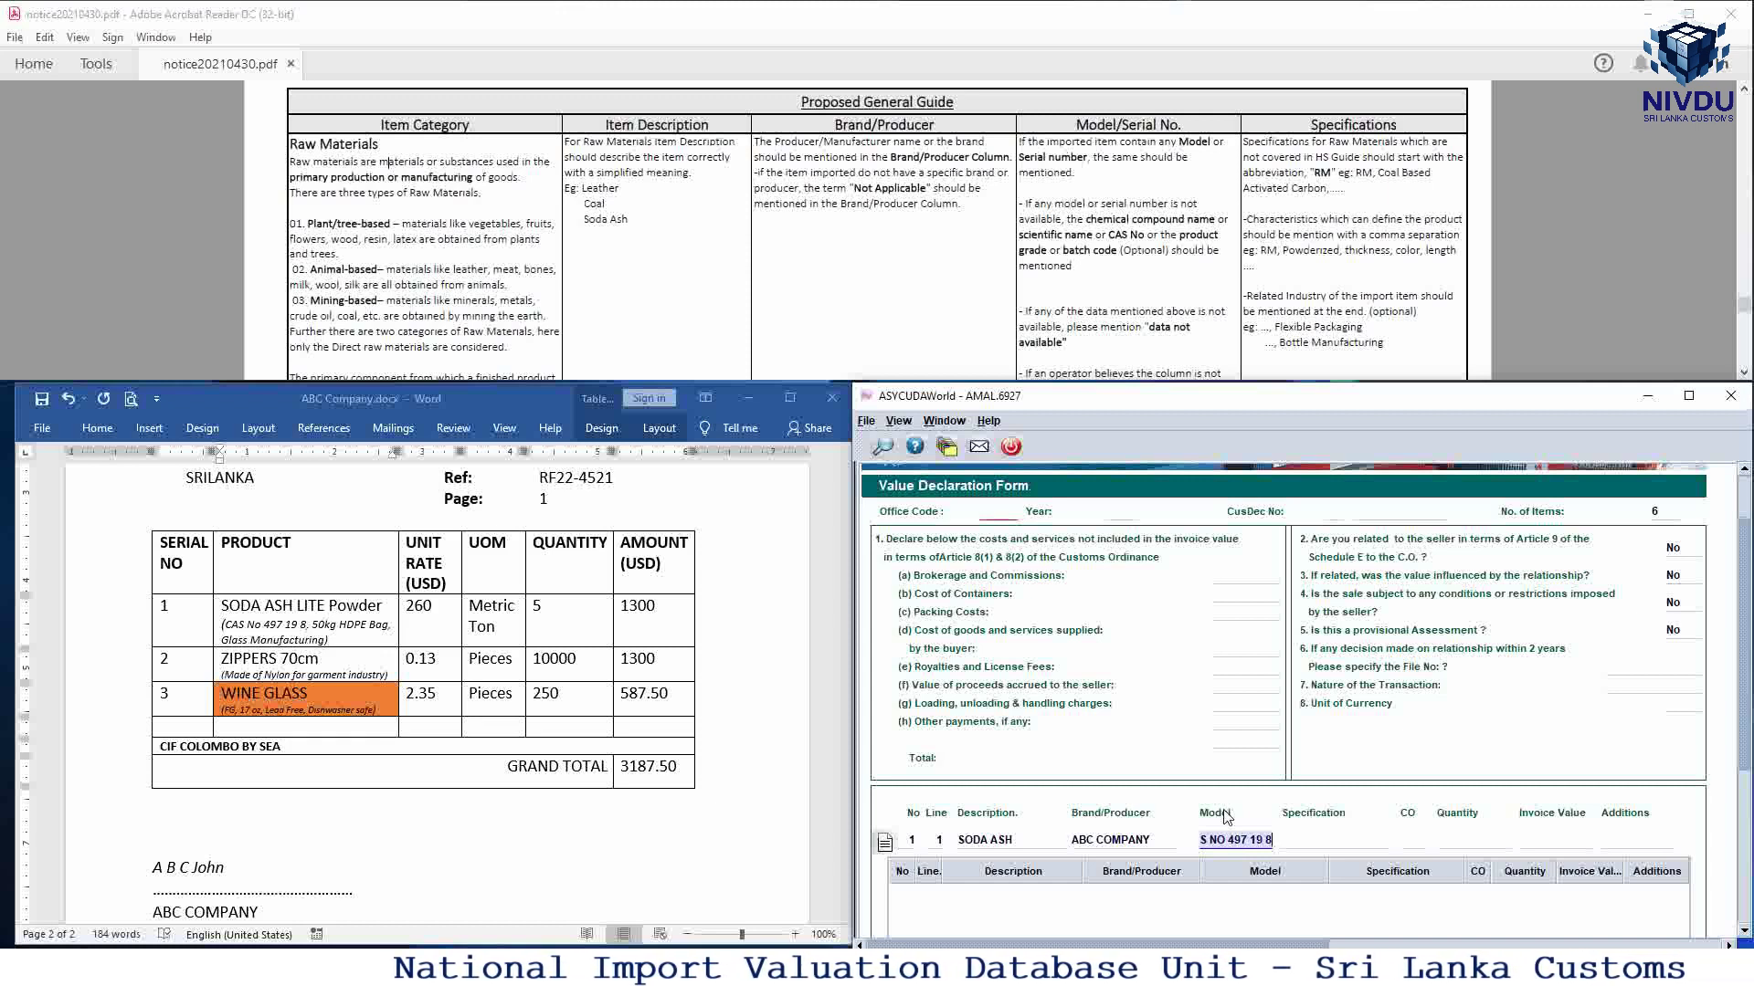
Step: Enter RM, LITE, POWDERED 50 KG HDPE BAG, GLASS MANUFACTURING as the soda ash's specification
click(1298, 844)
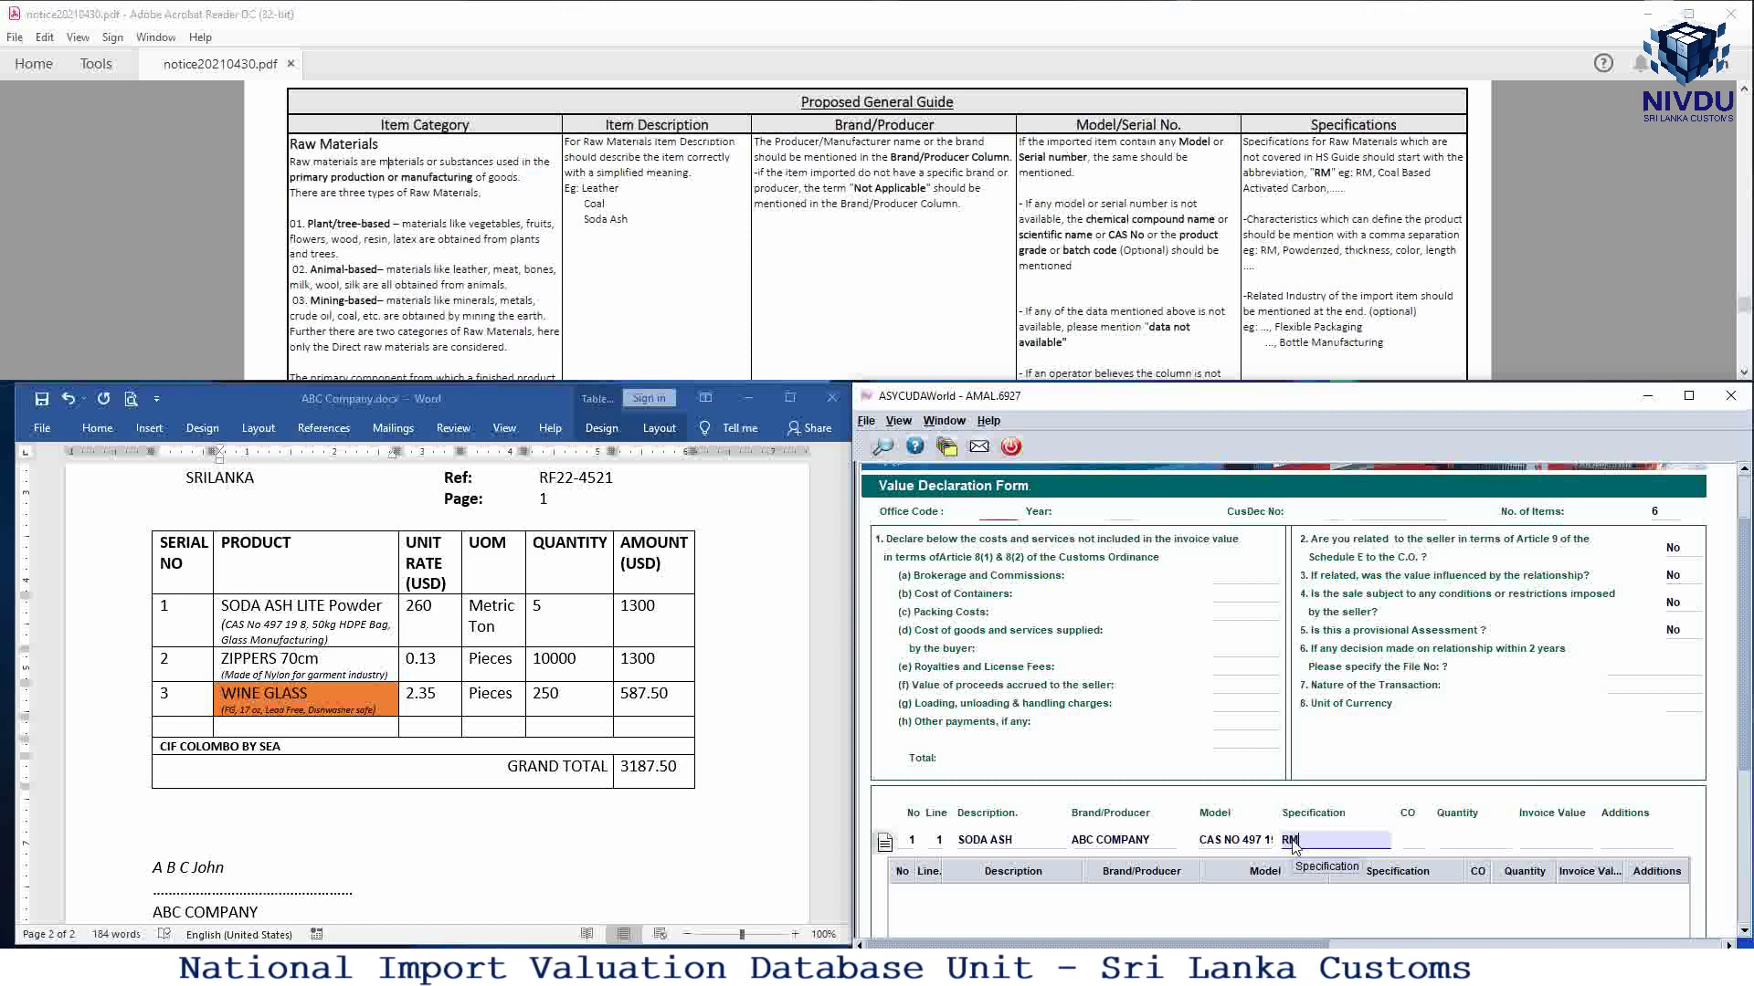
text(RM,)
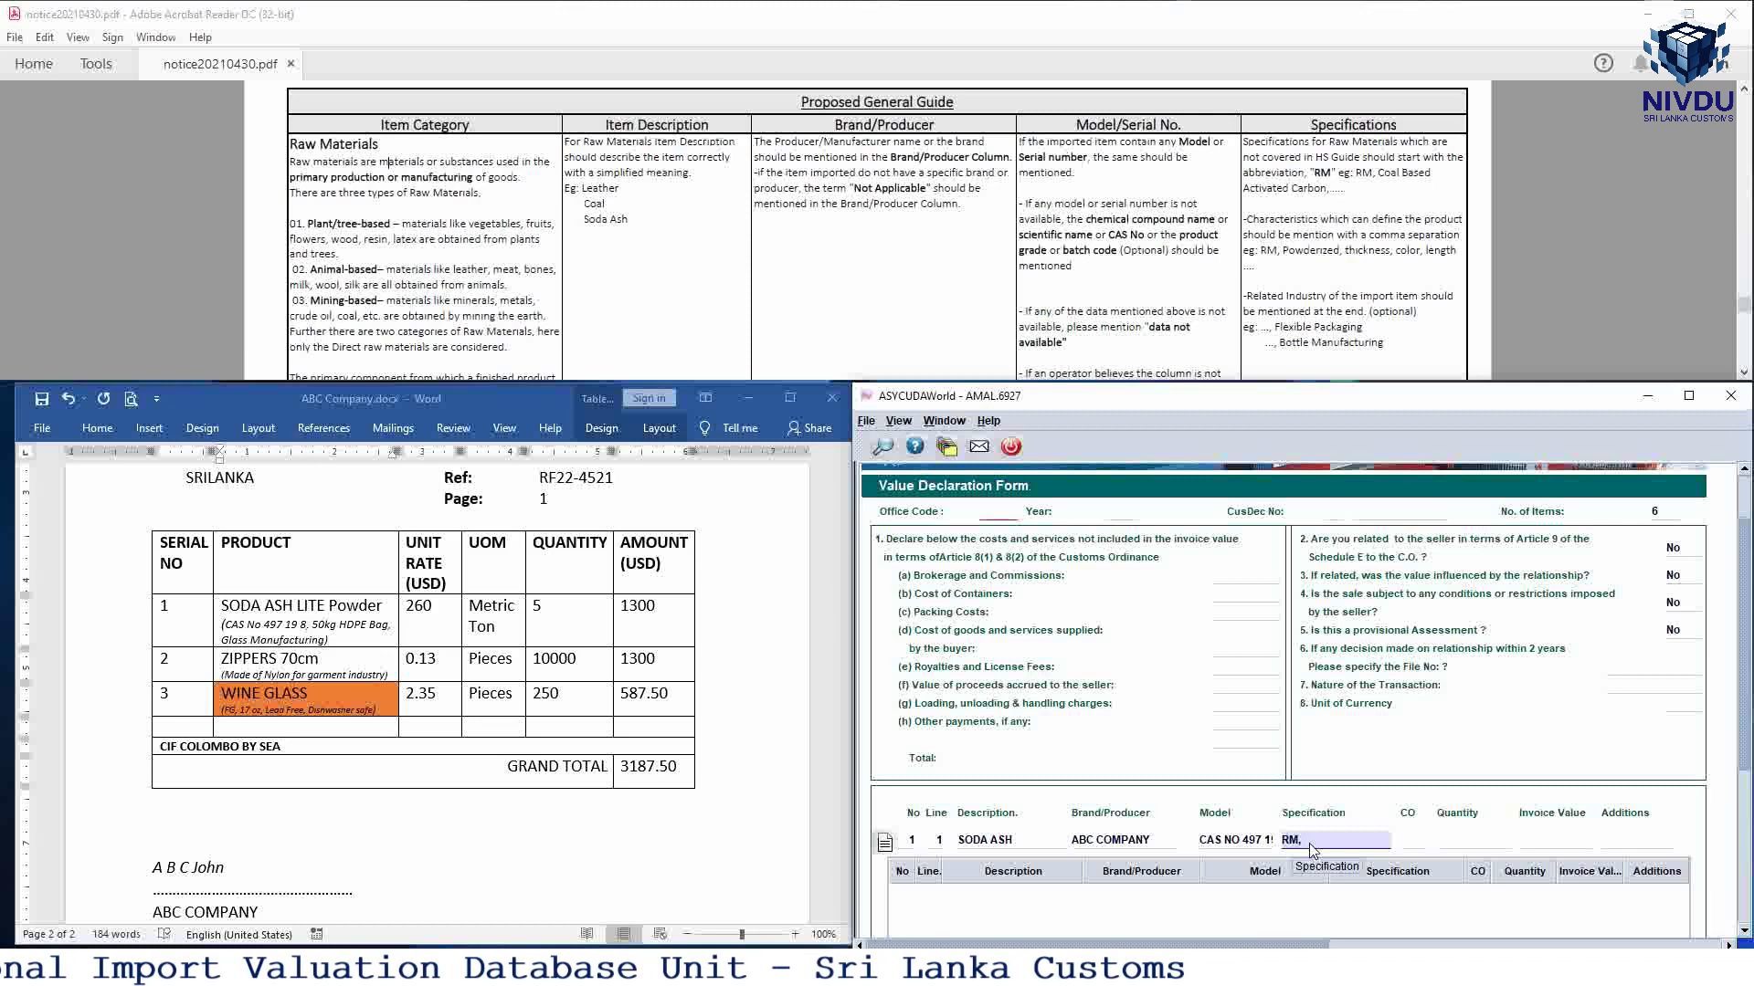
text(50 )
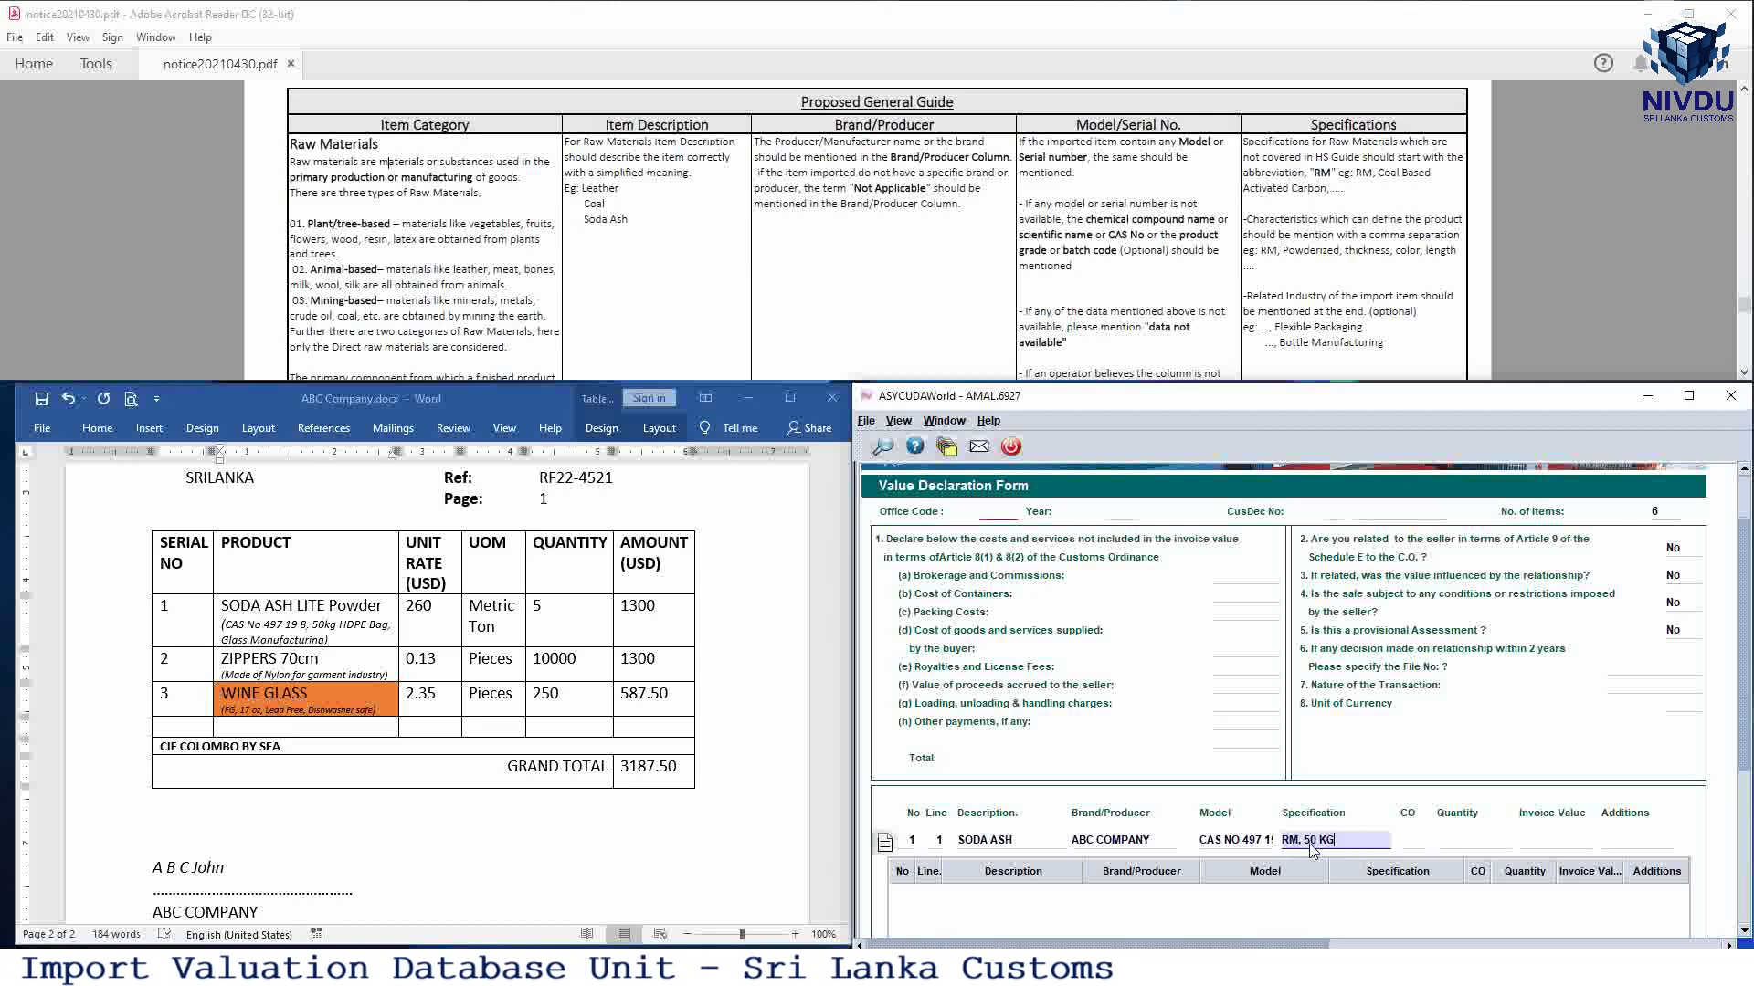
text(KG)
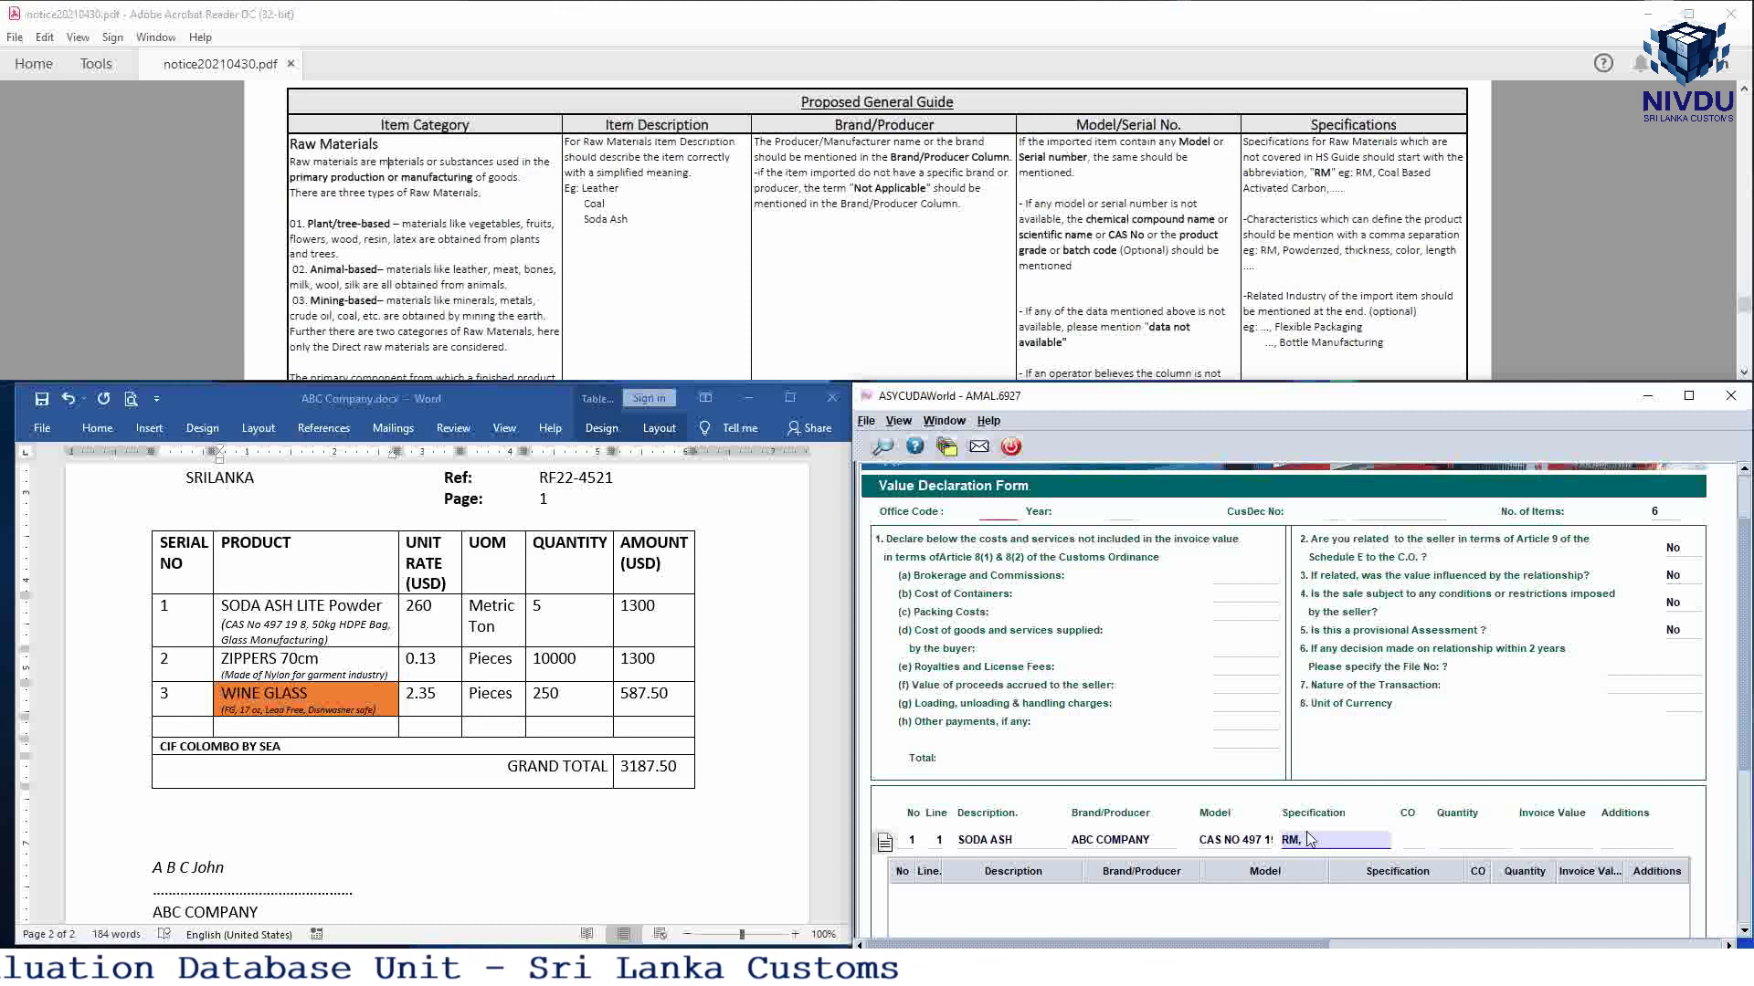
text(Li)
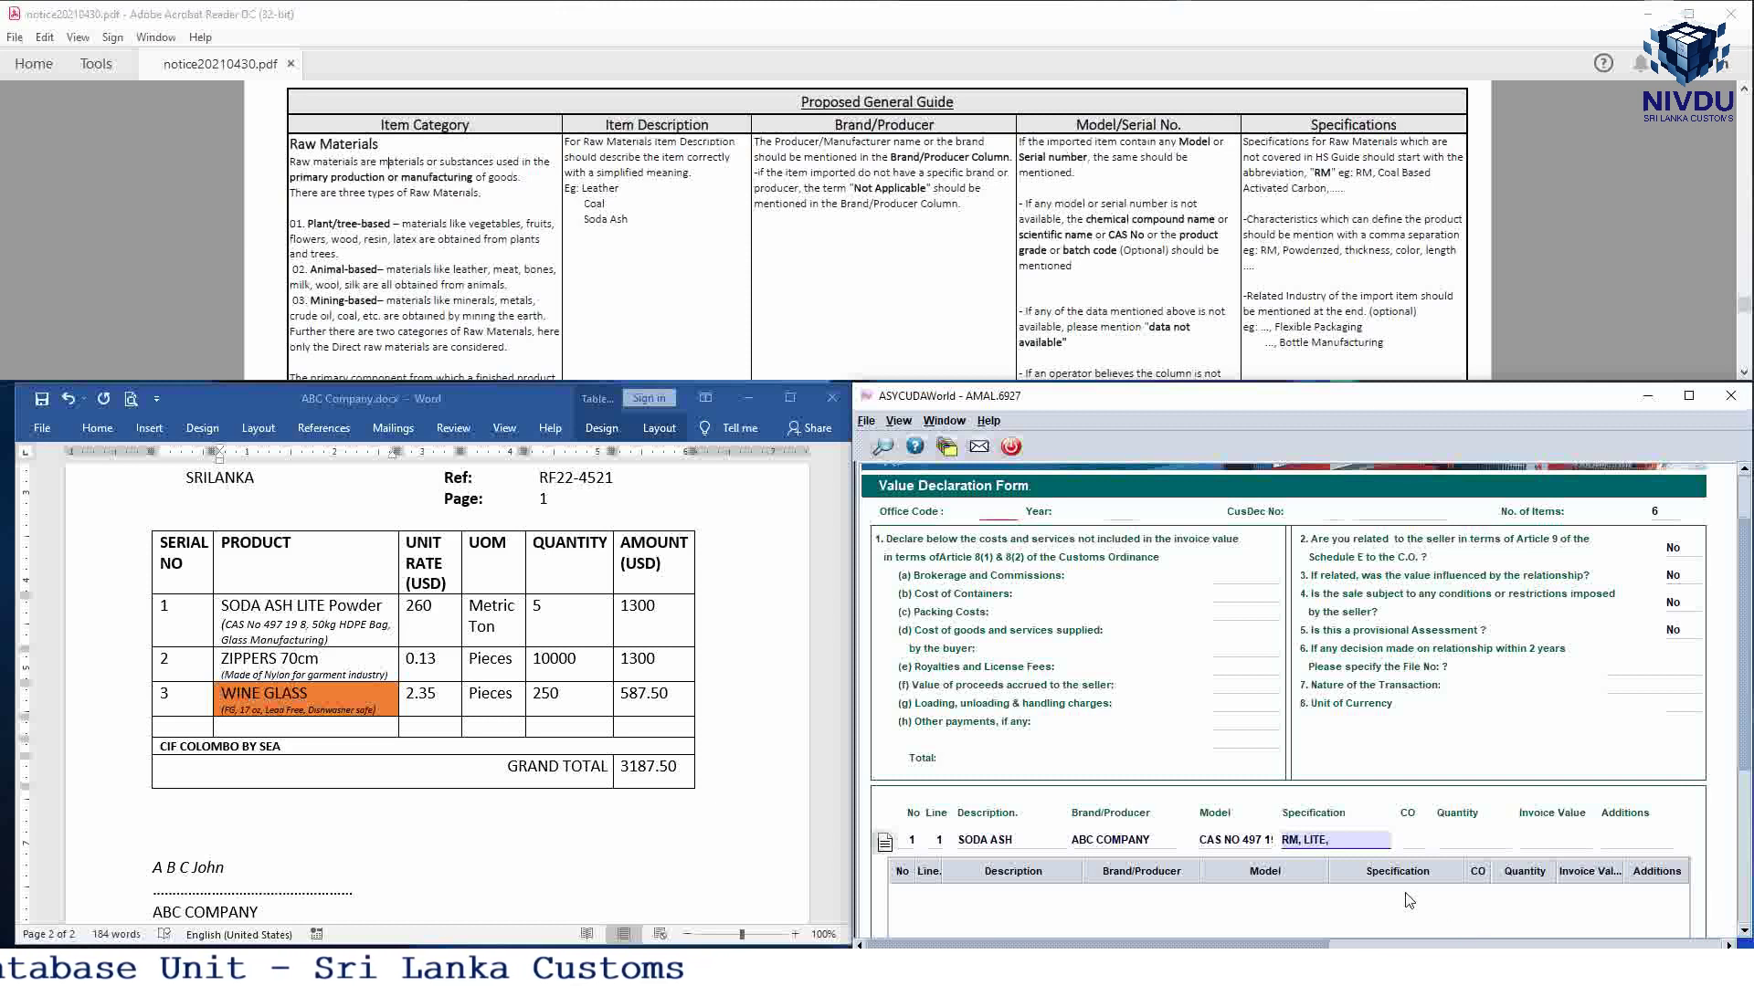
text(TE, POW)
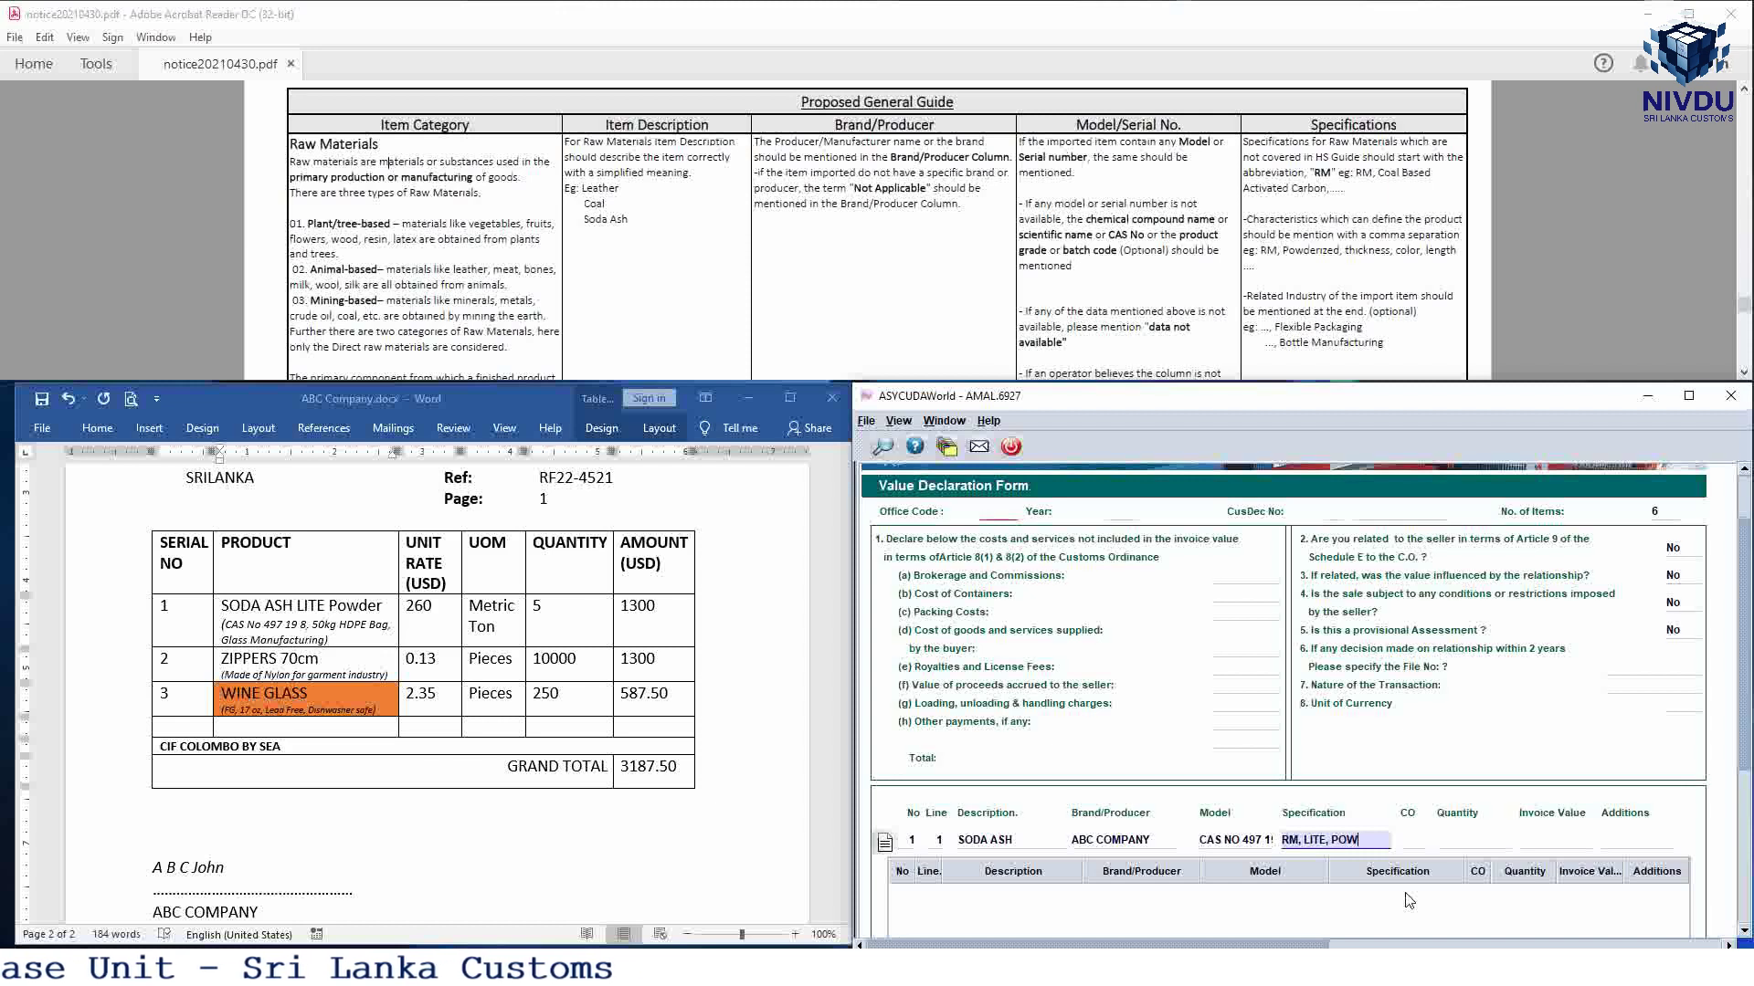
text(DERED)
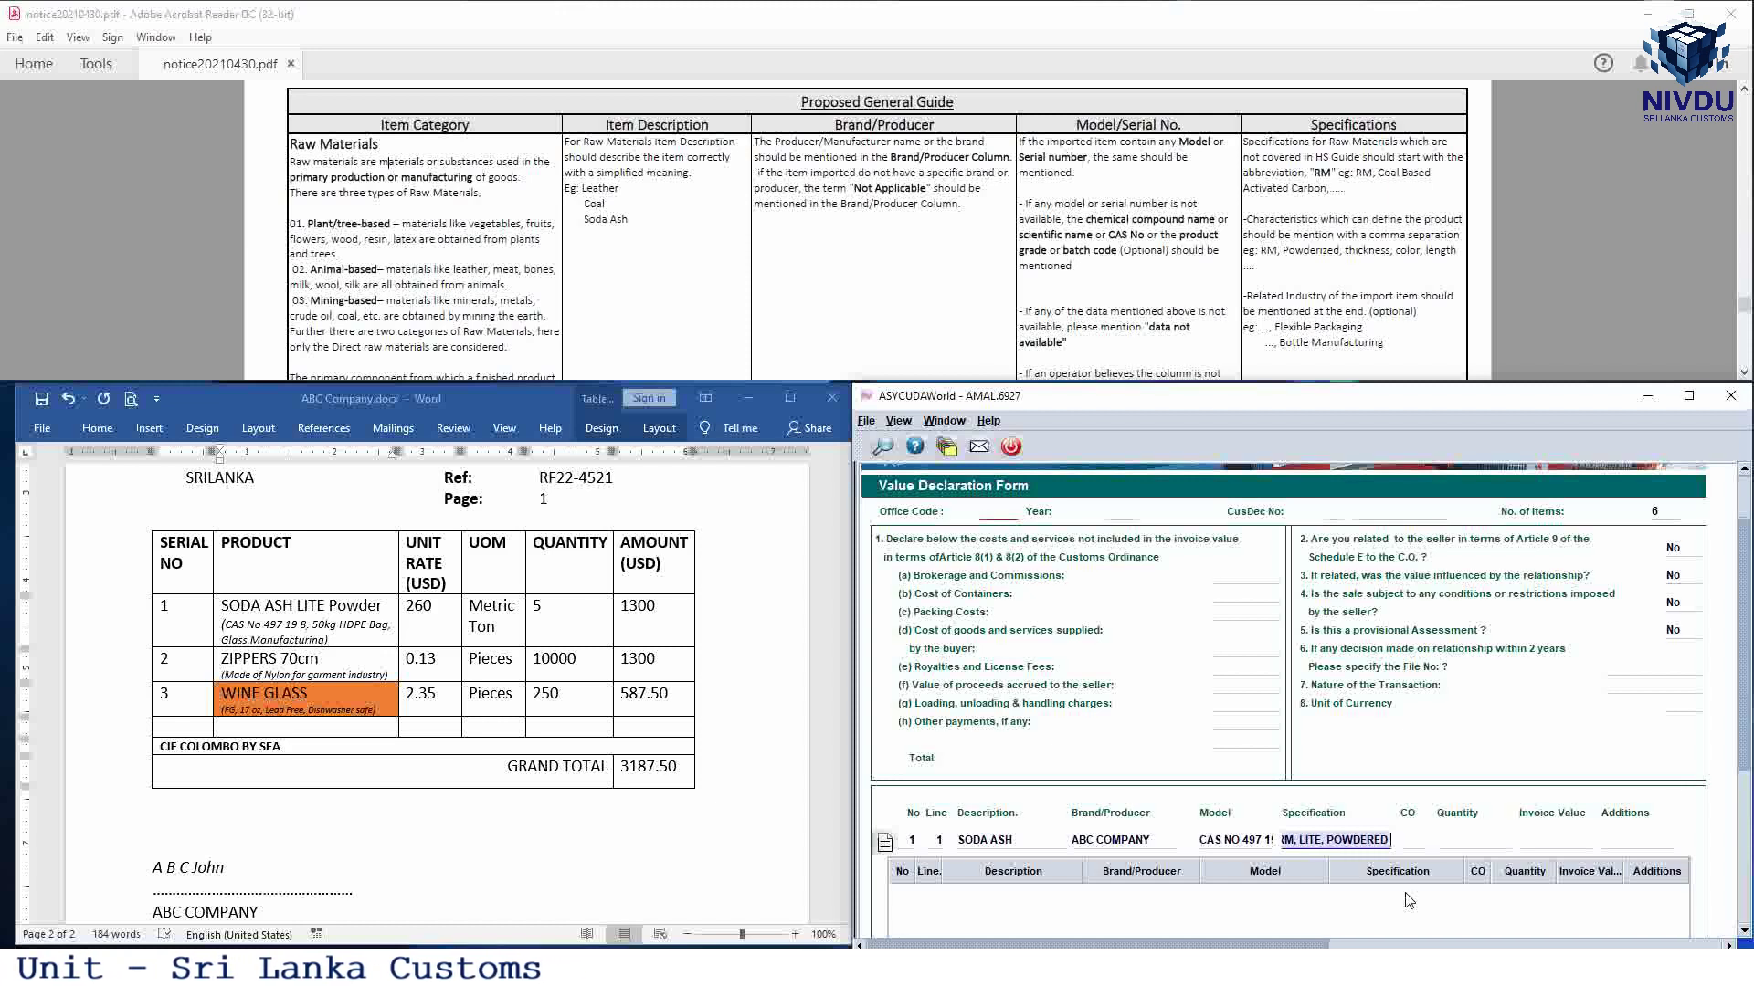
text( 50 KG)
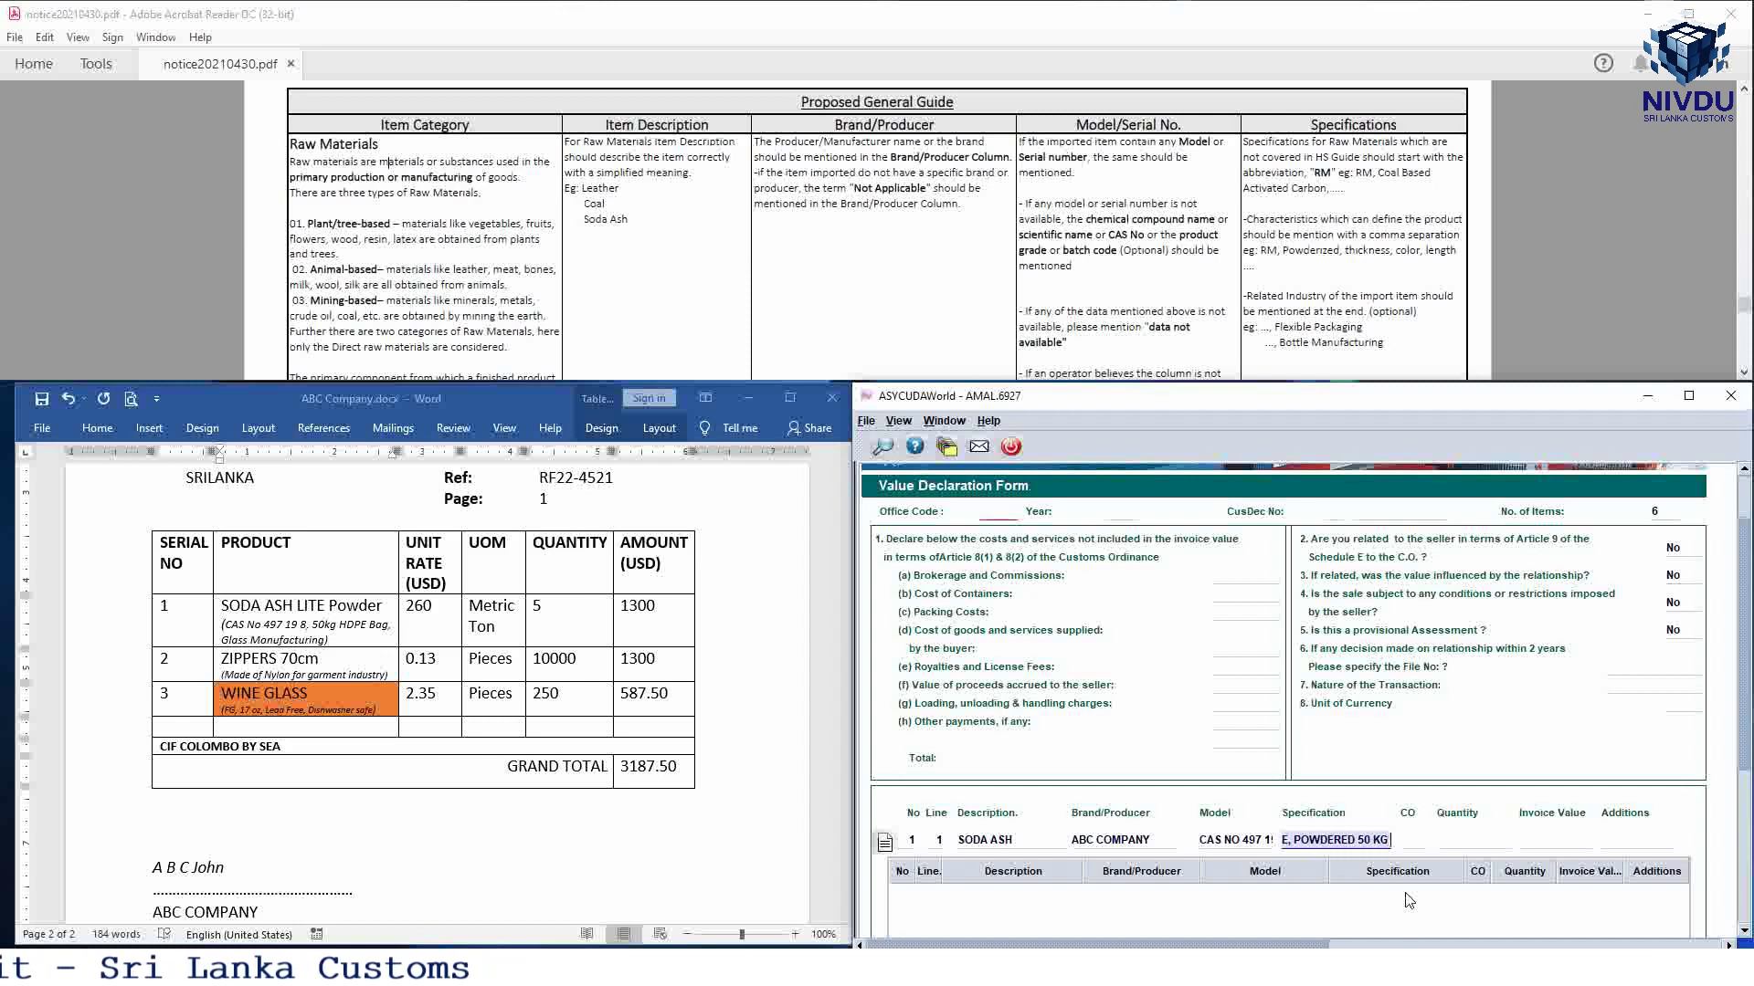
text( HD)
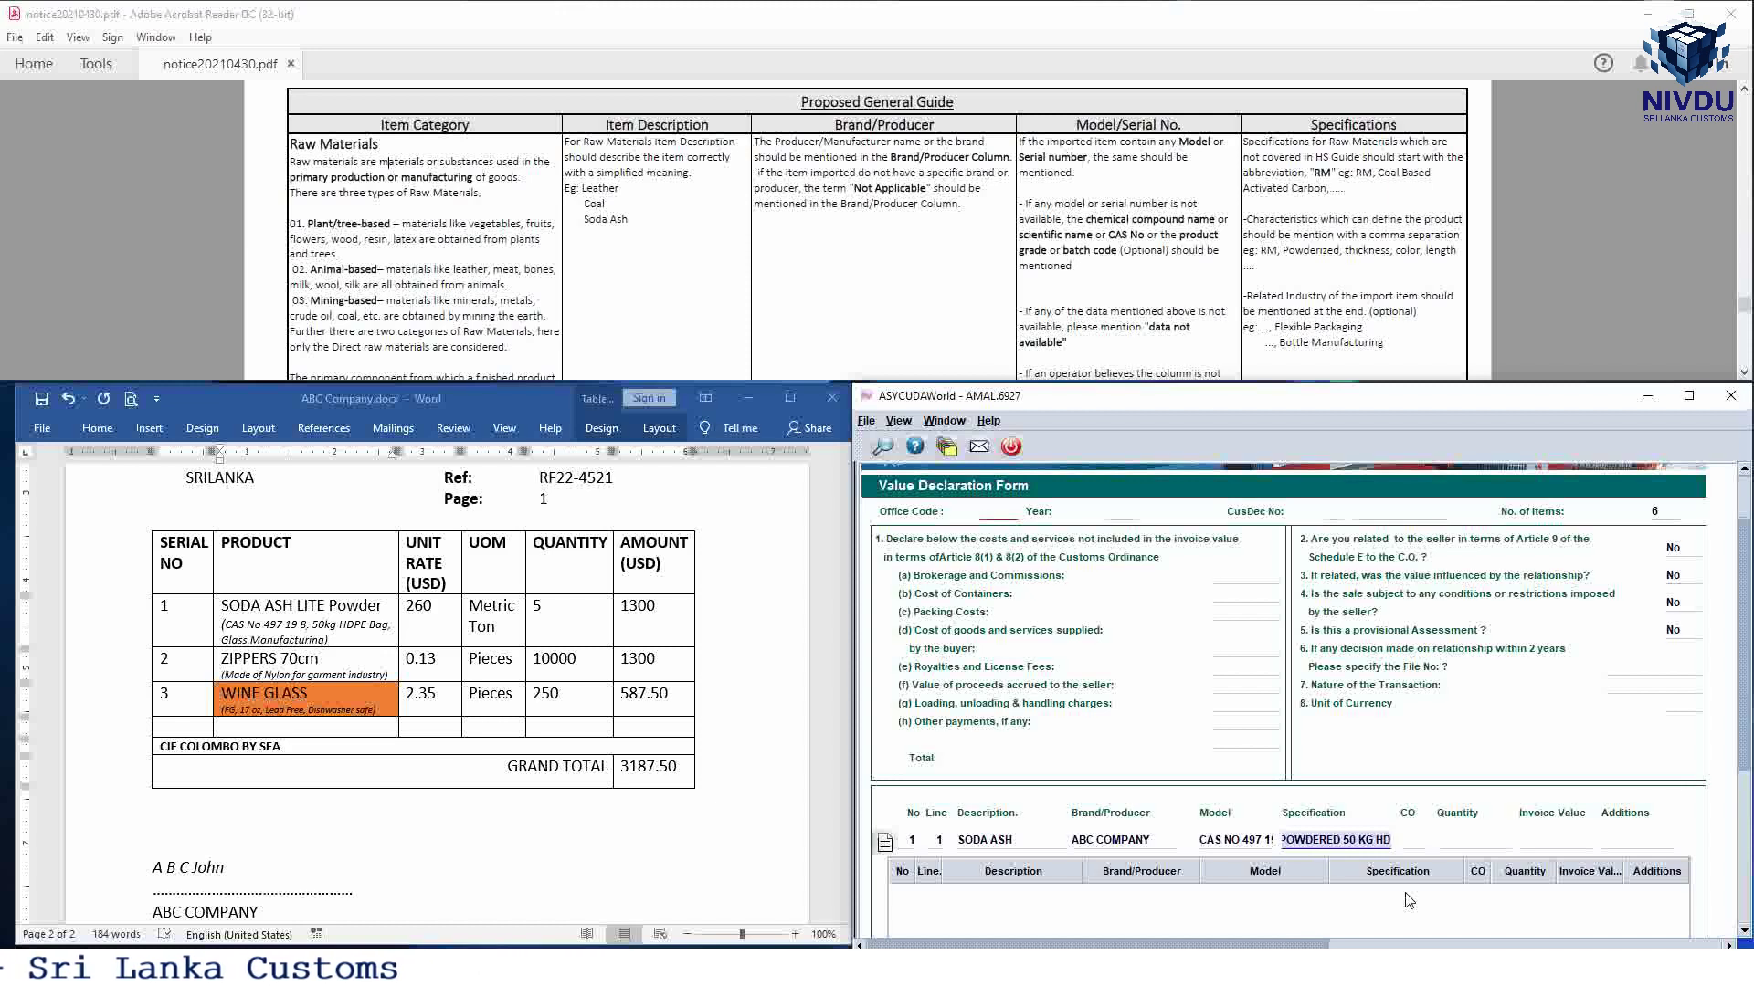
text(PE BAG,)
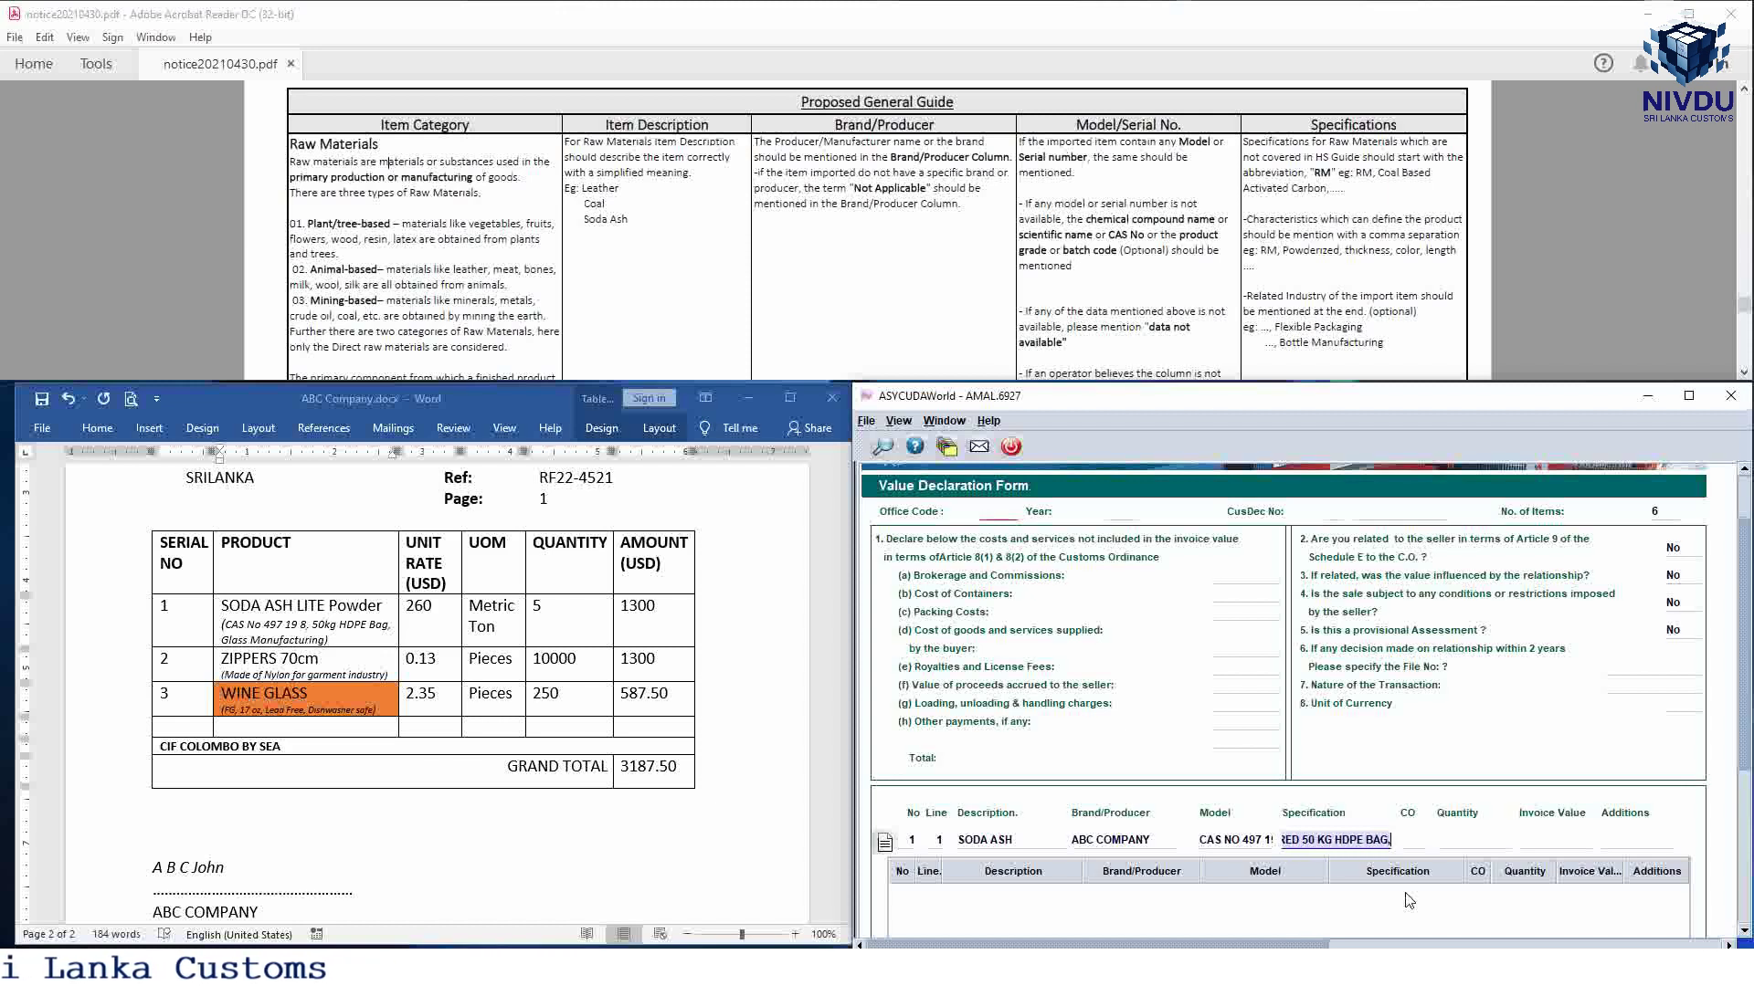
text( GLASS MAN)
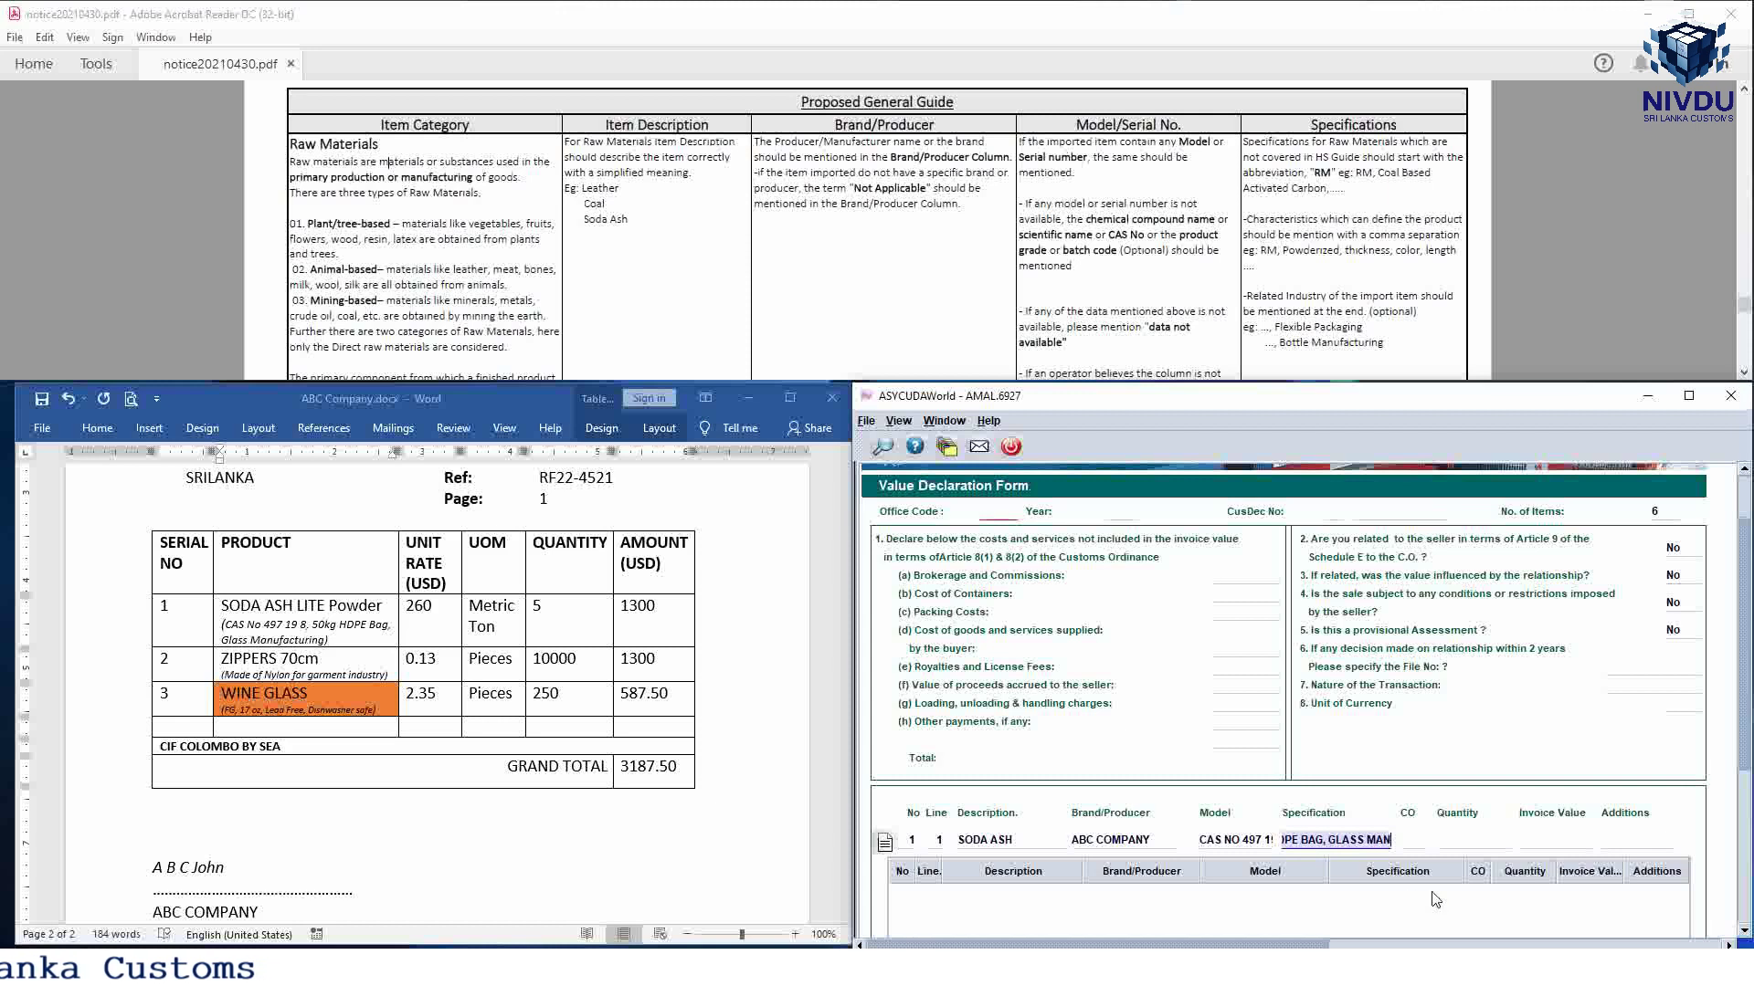
text(UFACTURING)
Step: Set the soda ash's country of origin to AL and its quantity to 5
click(1418, 841)
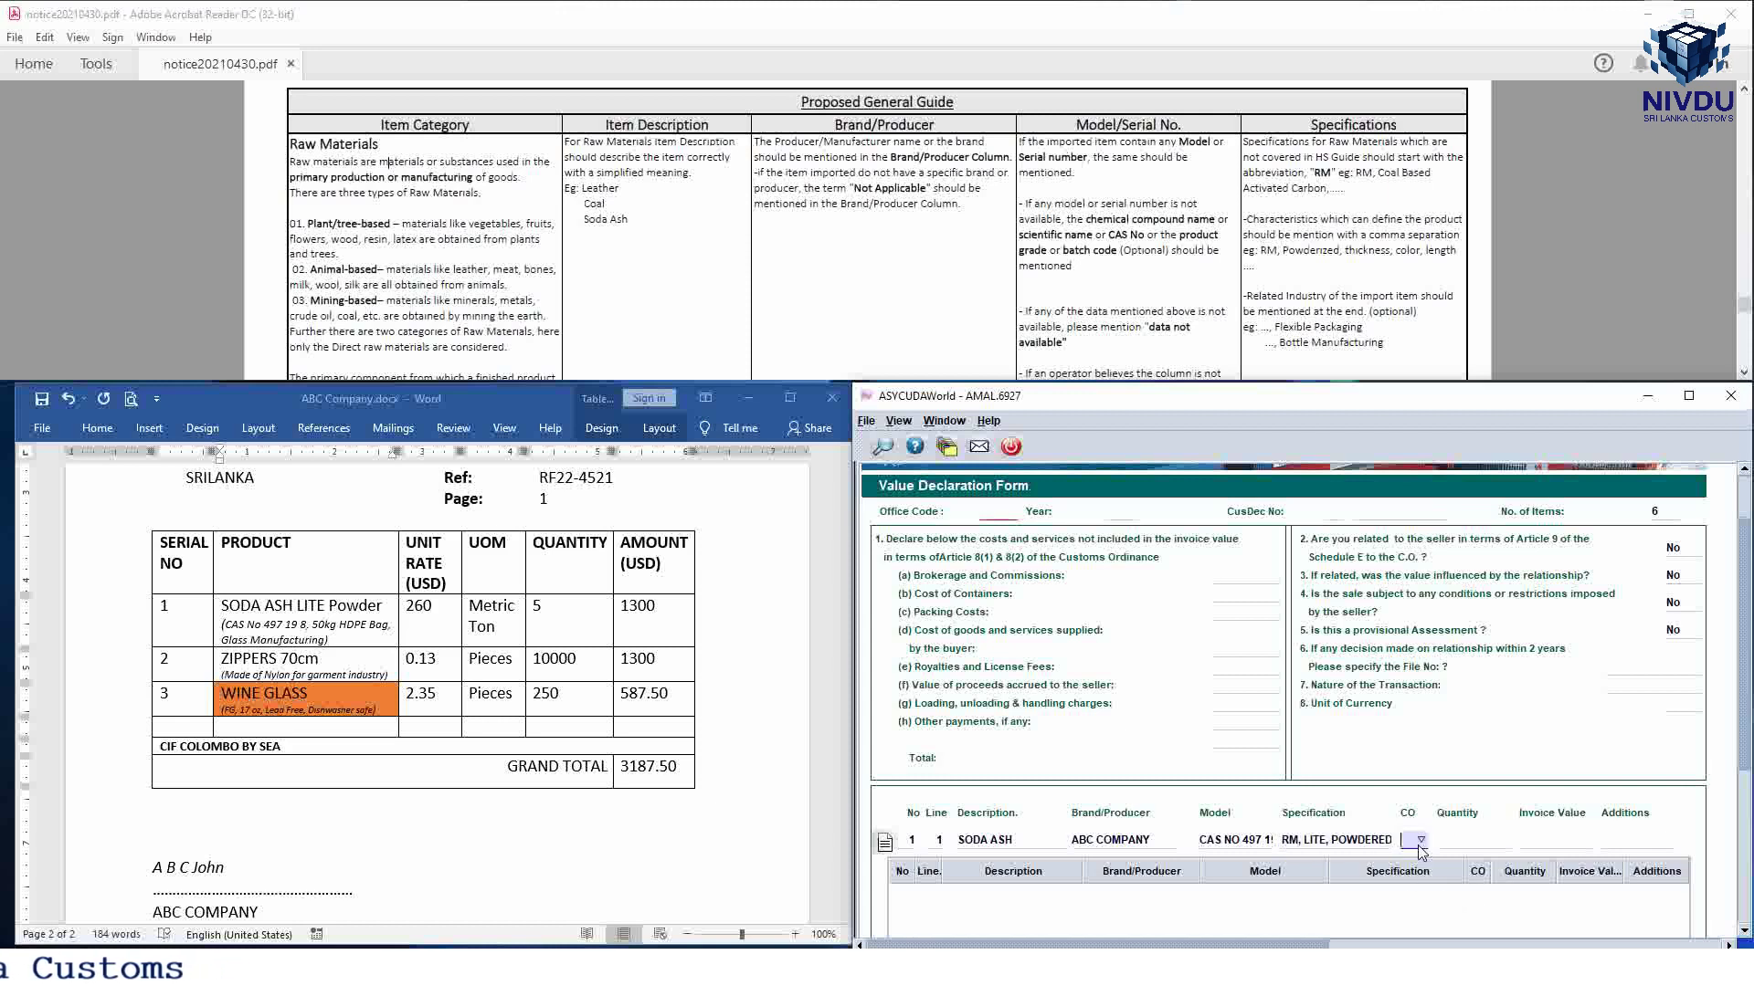
click(1421, 840)
click(1450, 804)
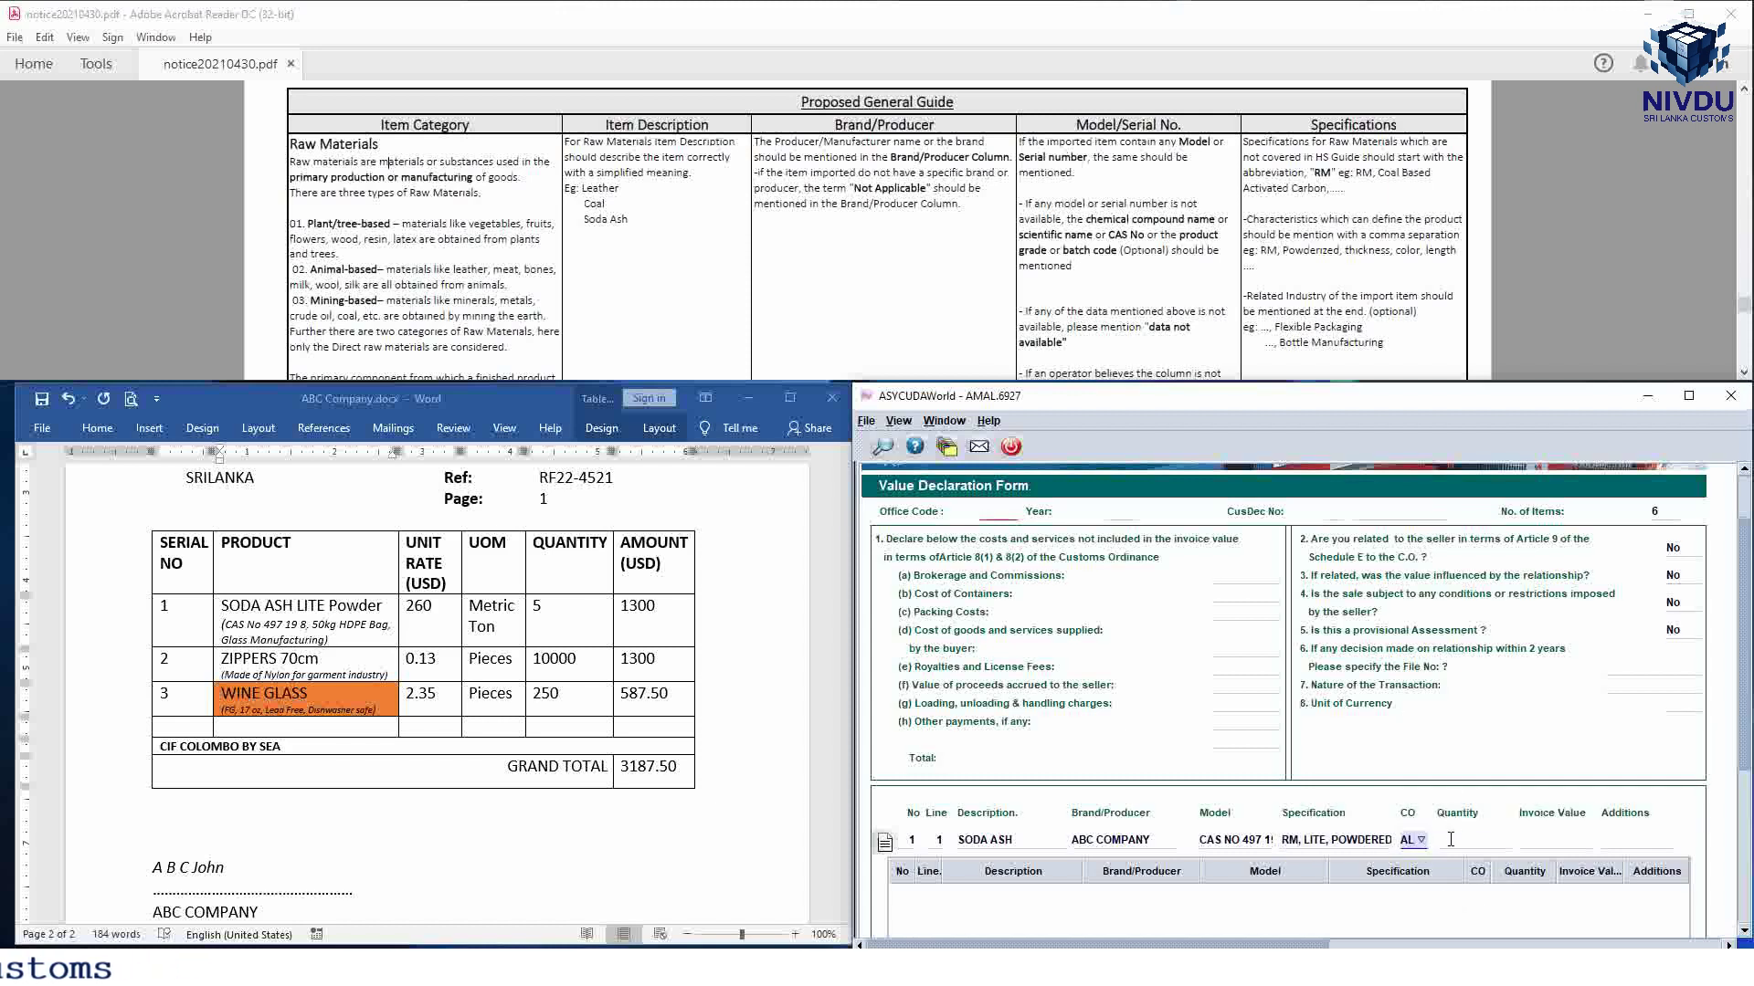
click(1451, 840)
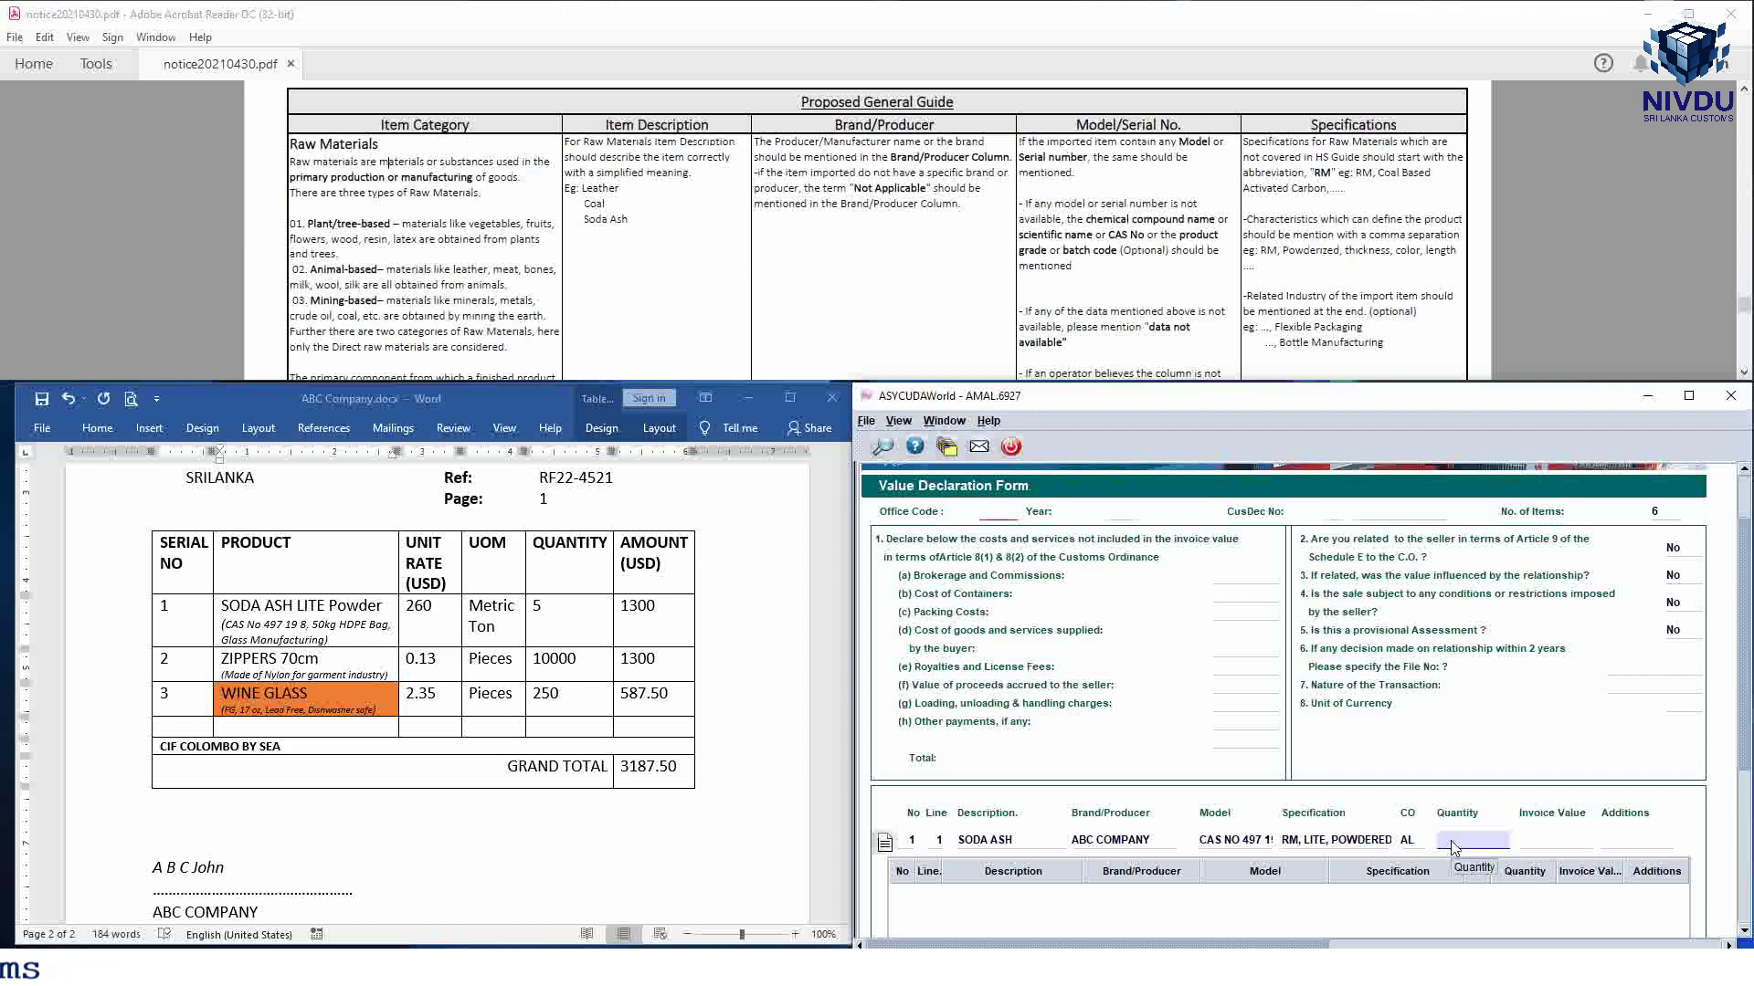
Step: Enter an invoice value of 1,300 with additions of 0 and add the soda ash line to the goods table
click(1551, 842)
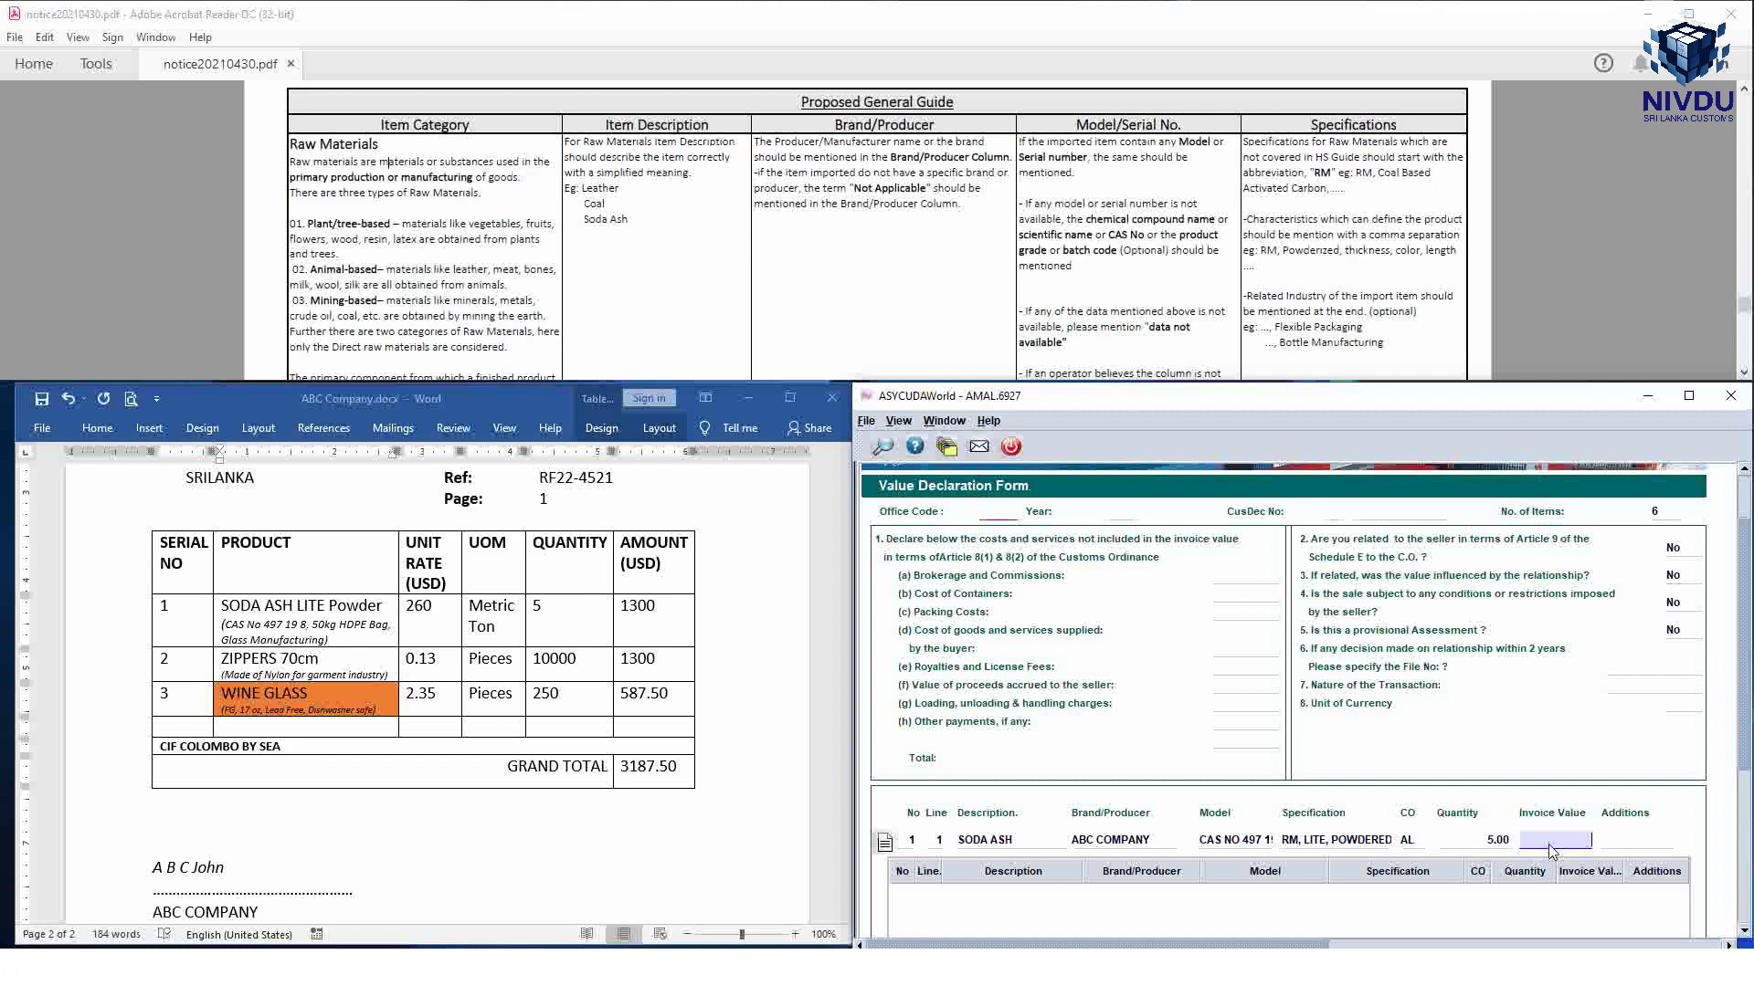
text(1,300)
click(1625, 842)
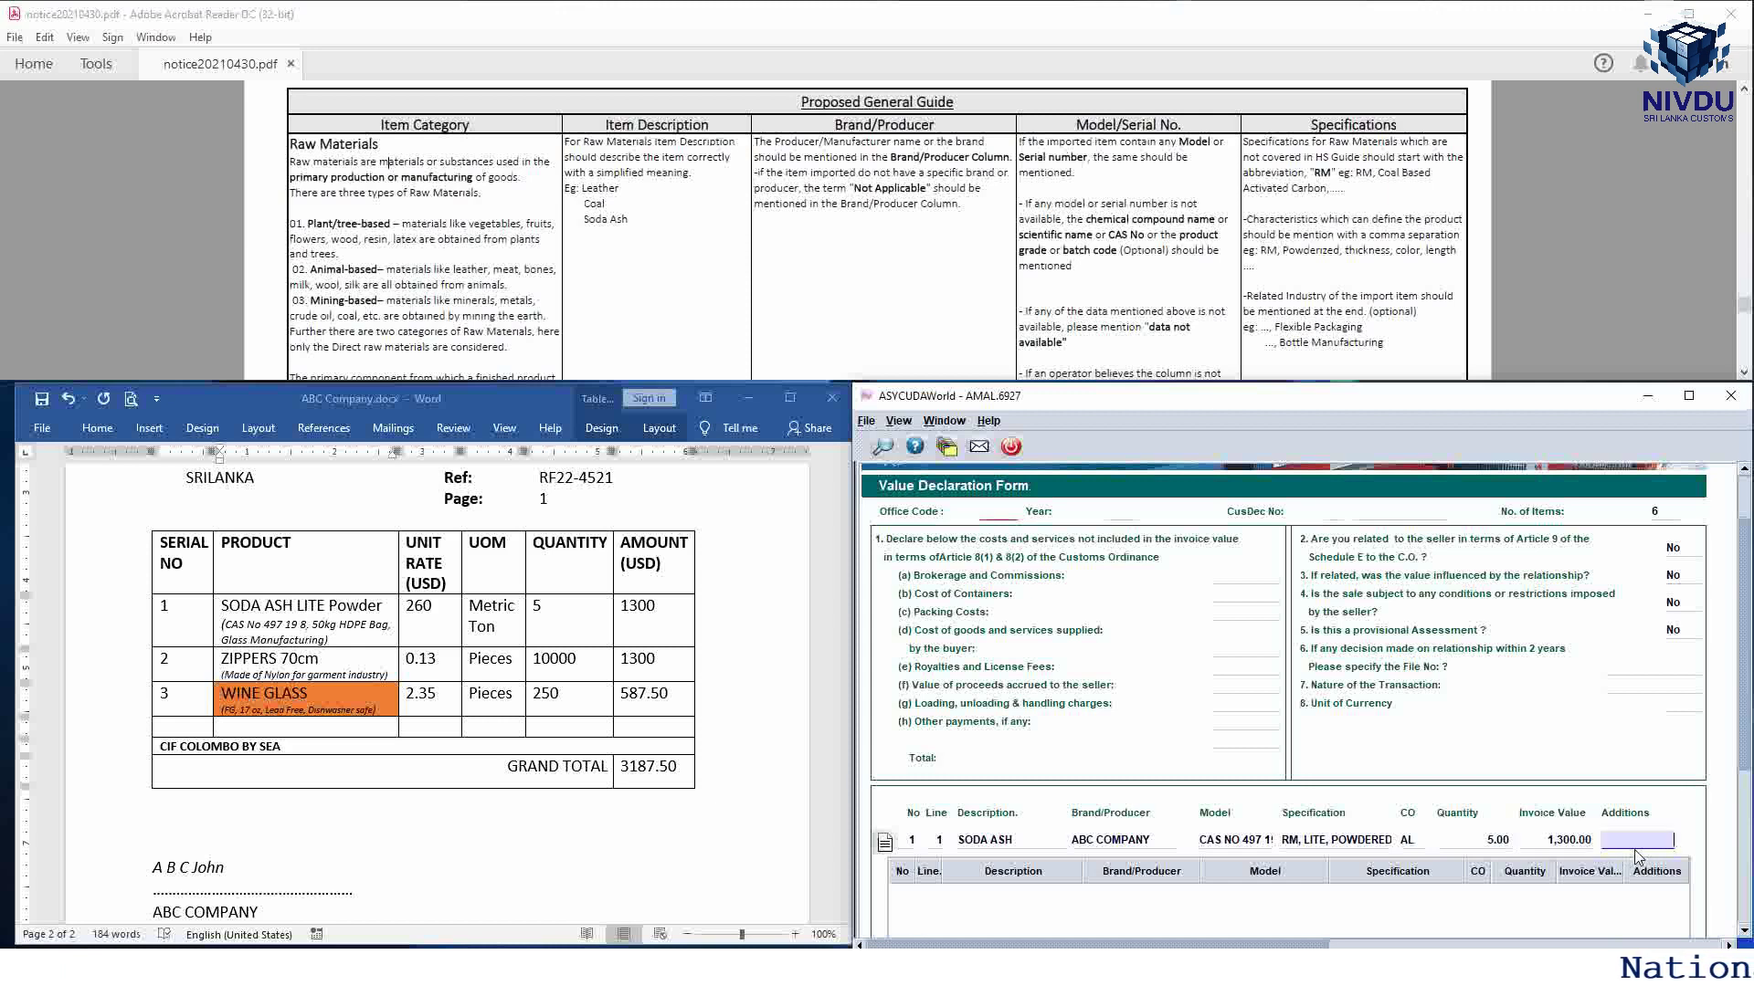
text(0)
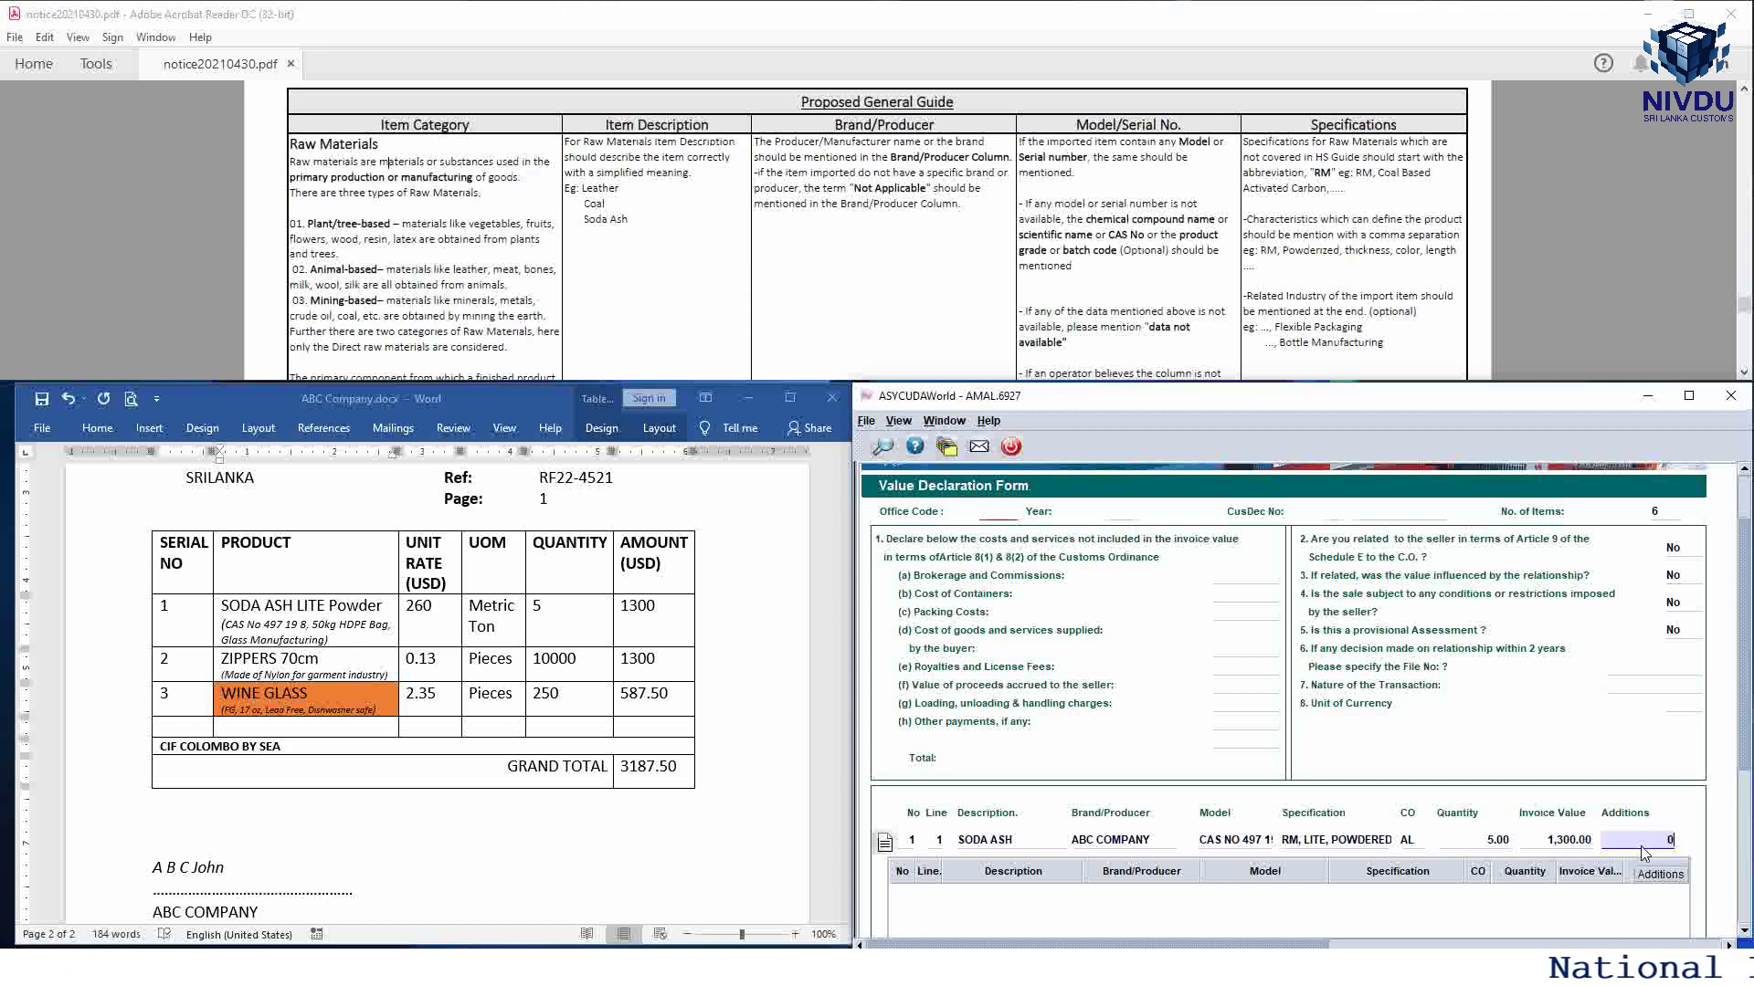
click(885, 842)
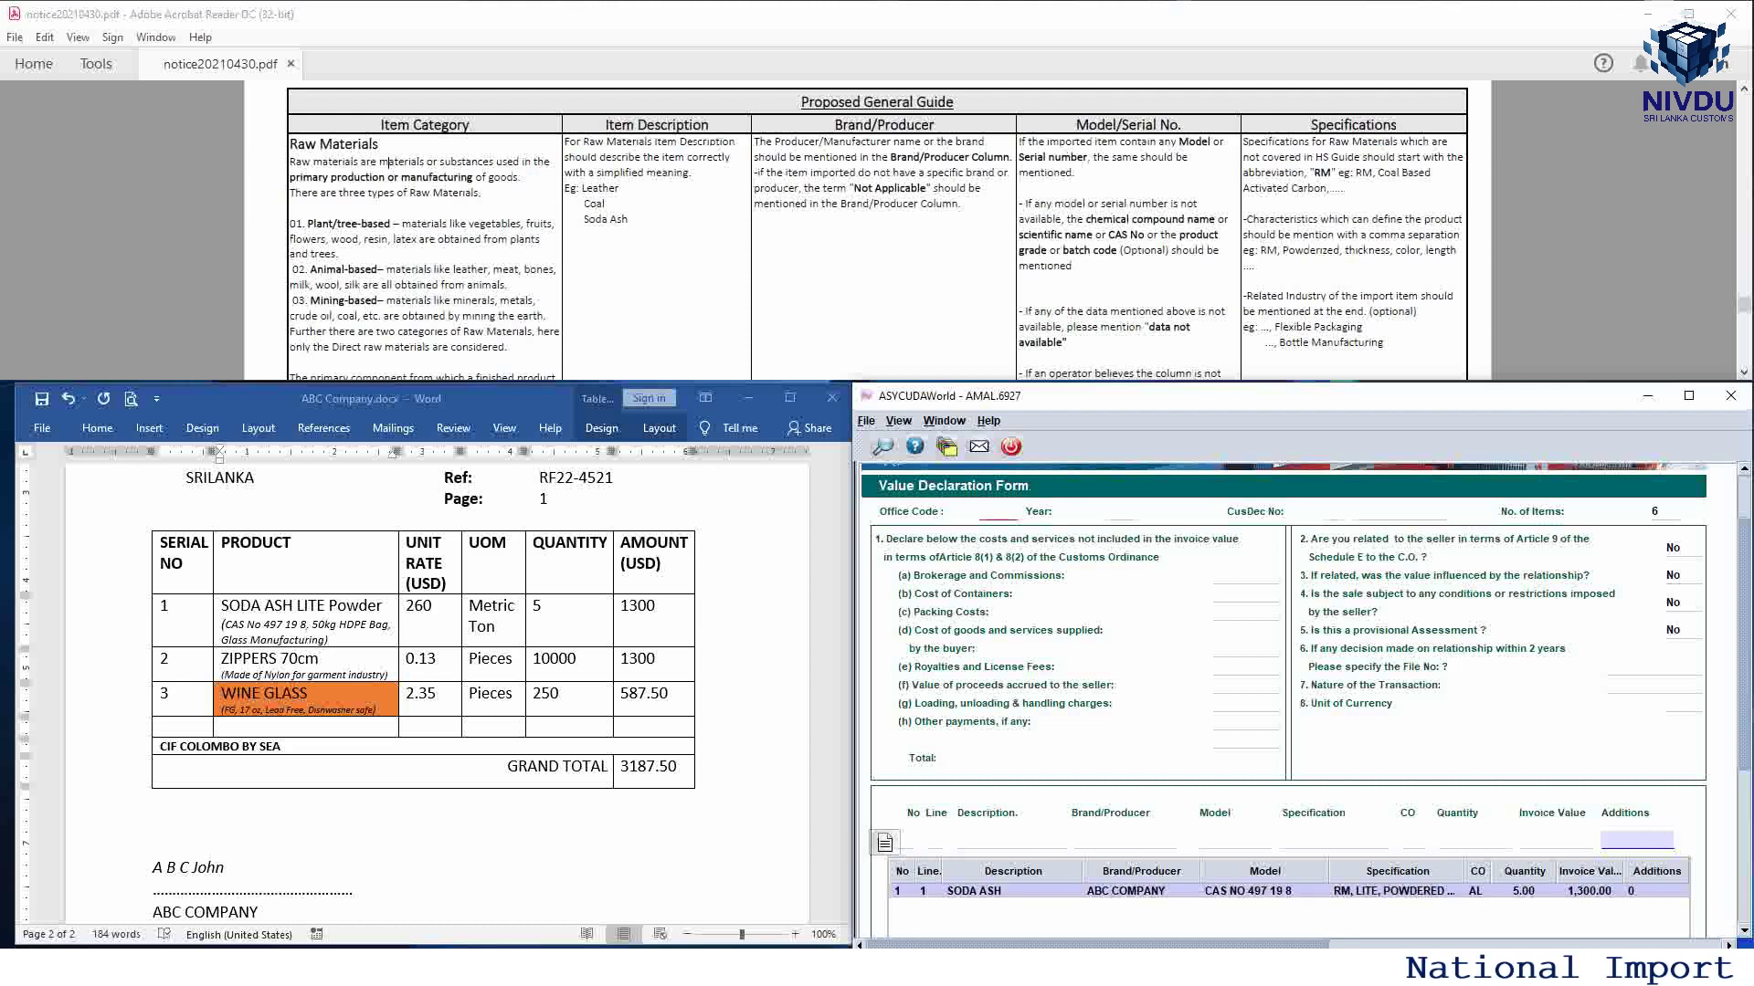
Step: Bring up the Semi Finished Goods category in the general guide and start a goods entry with item number 2 and line number 1
click(382, 161)
scroll(382, 162, down, 10)
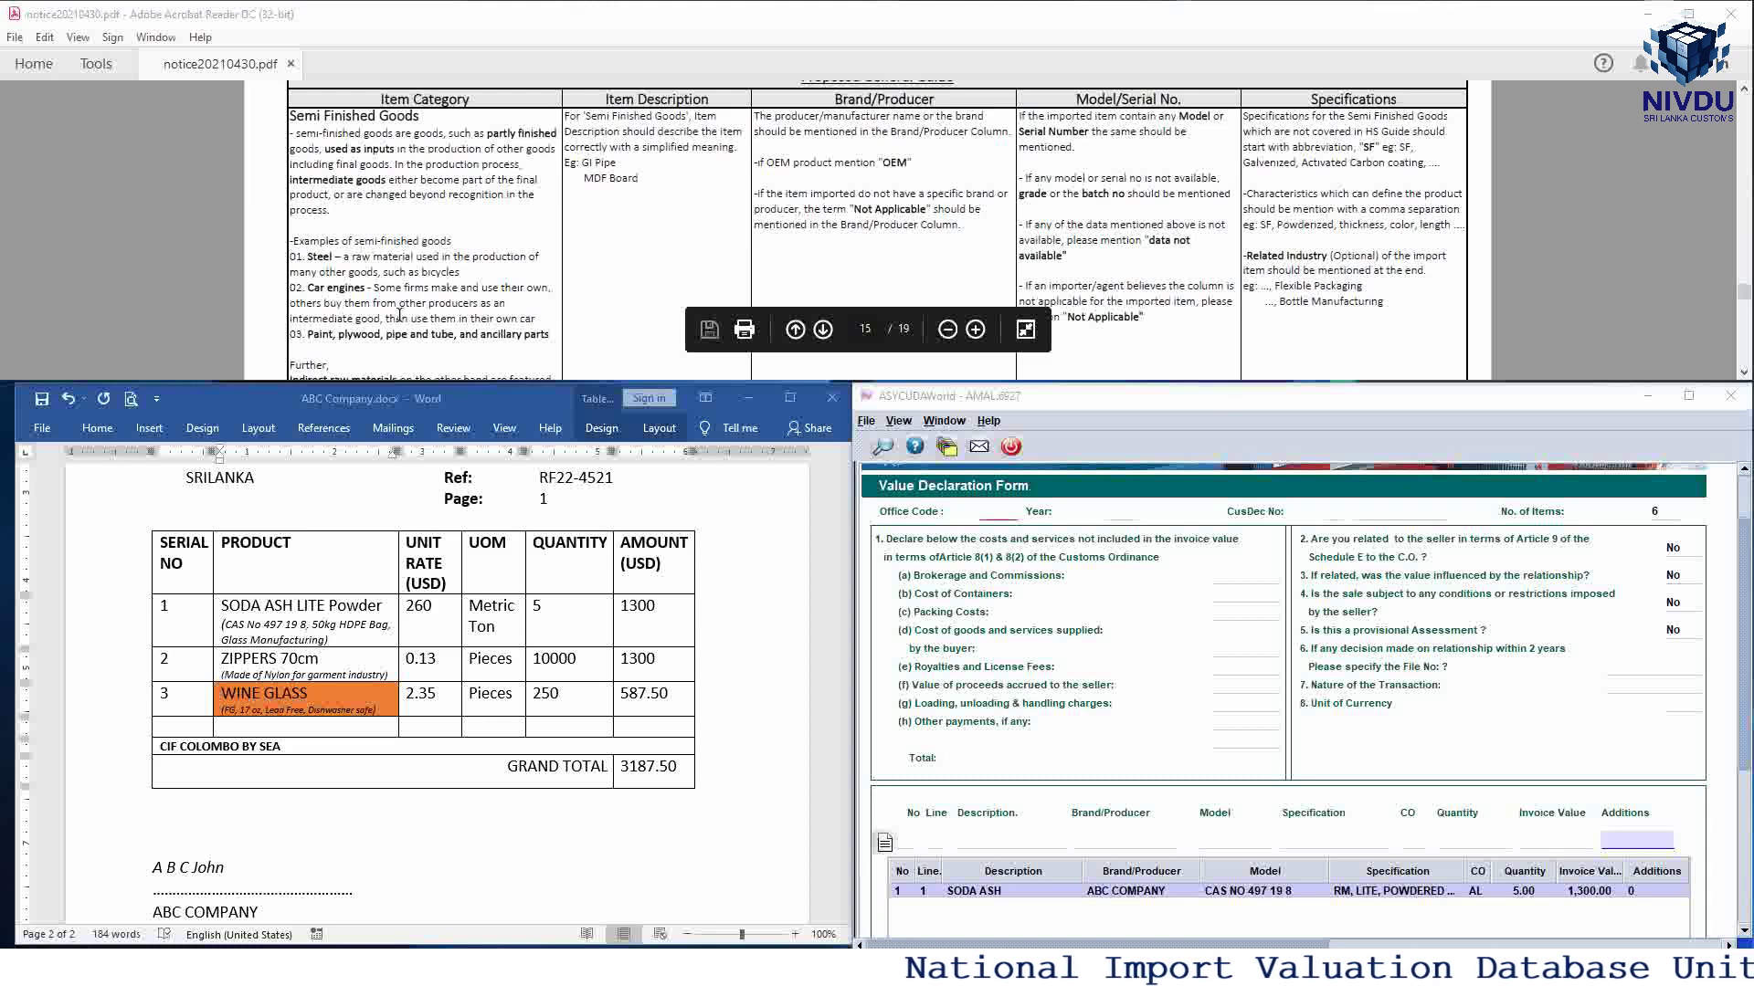
click(918, 842)
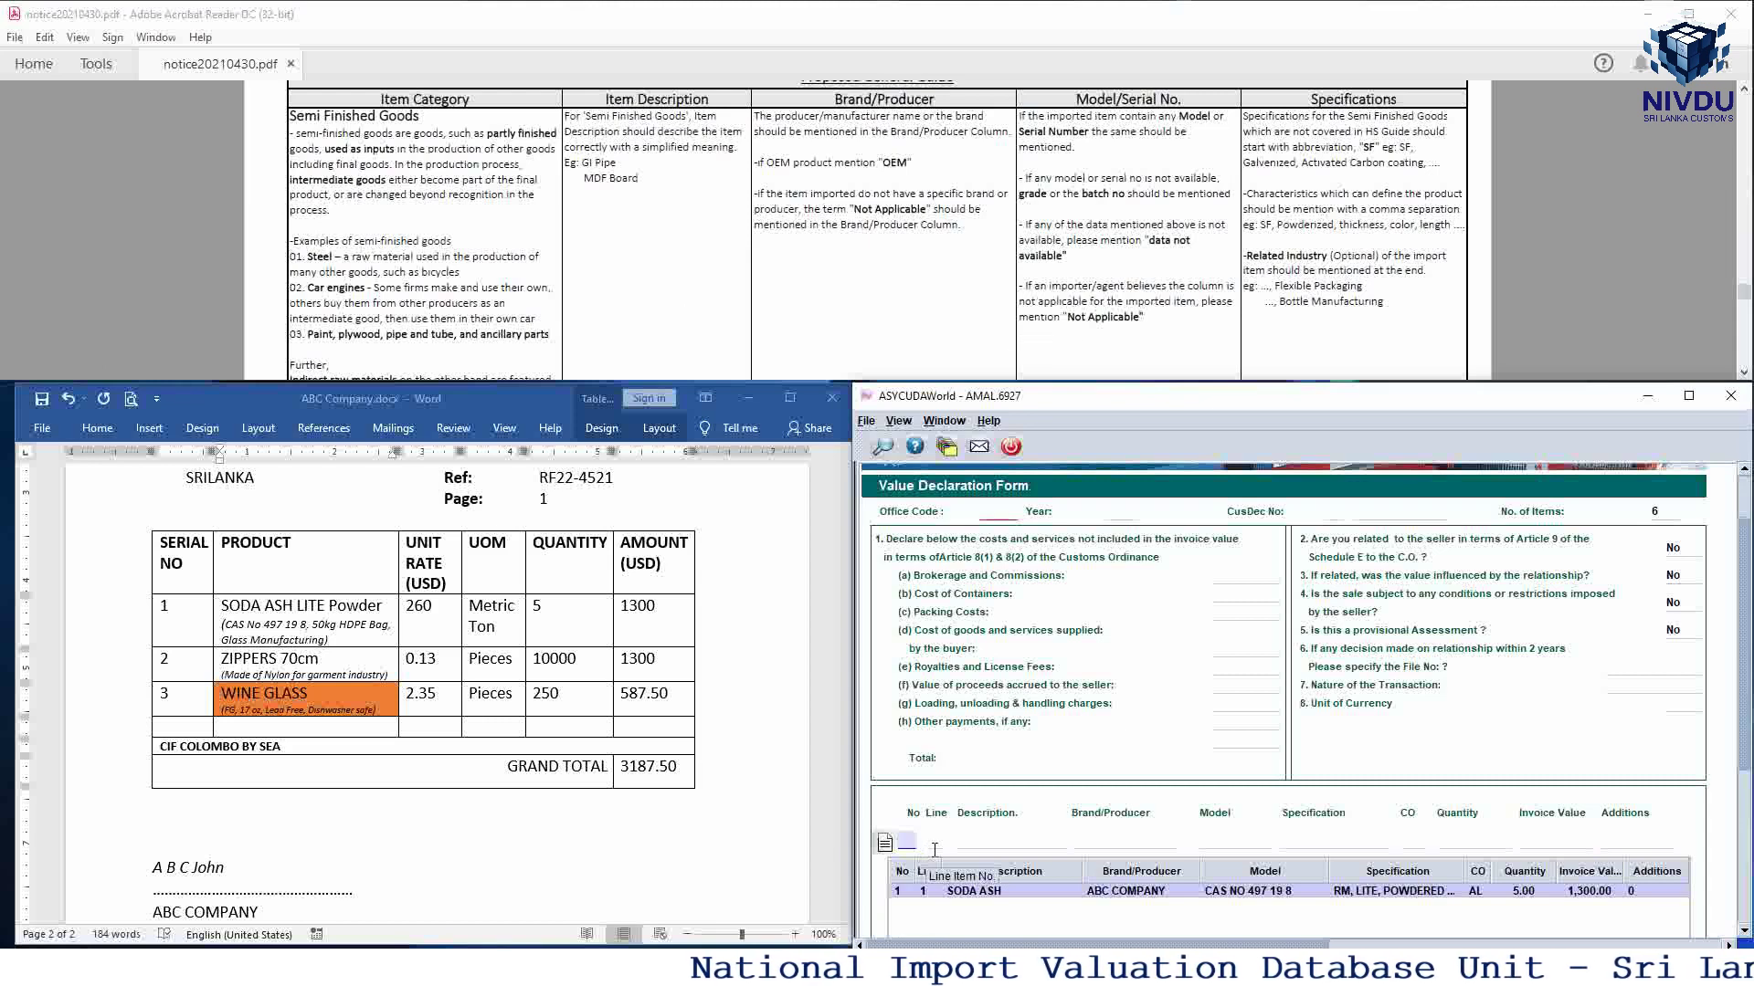
text(1)
key(Tab)
click(917, 842)
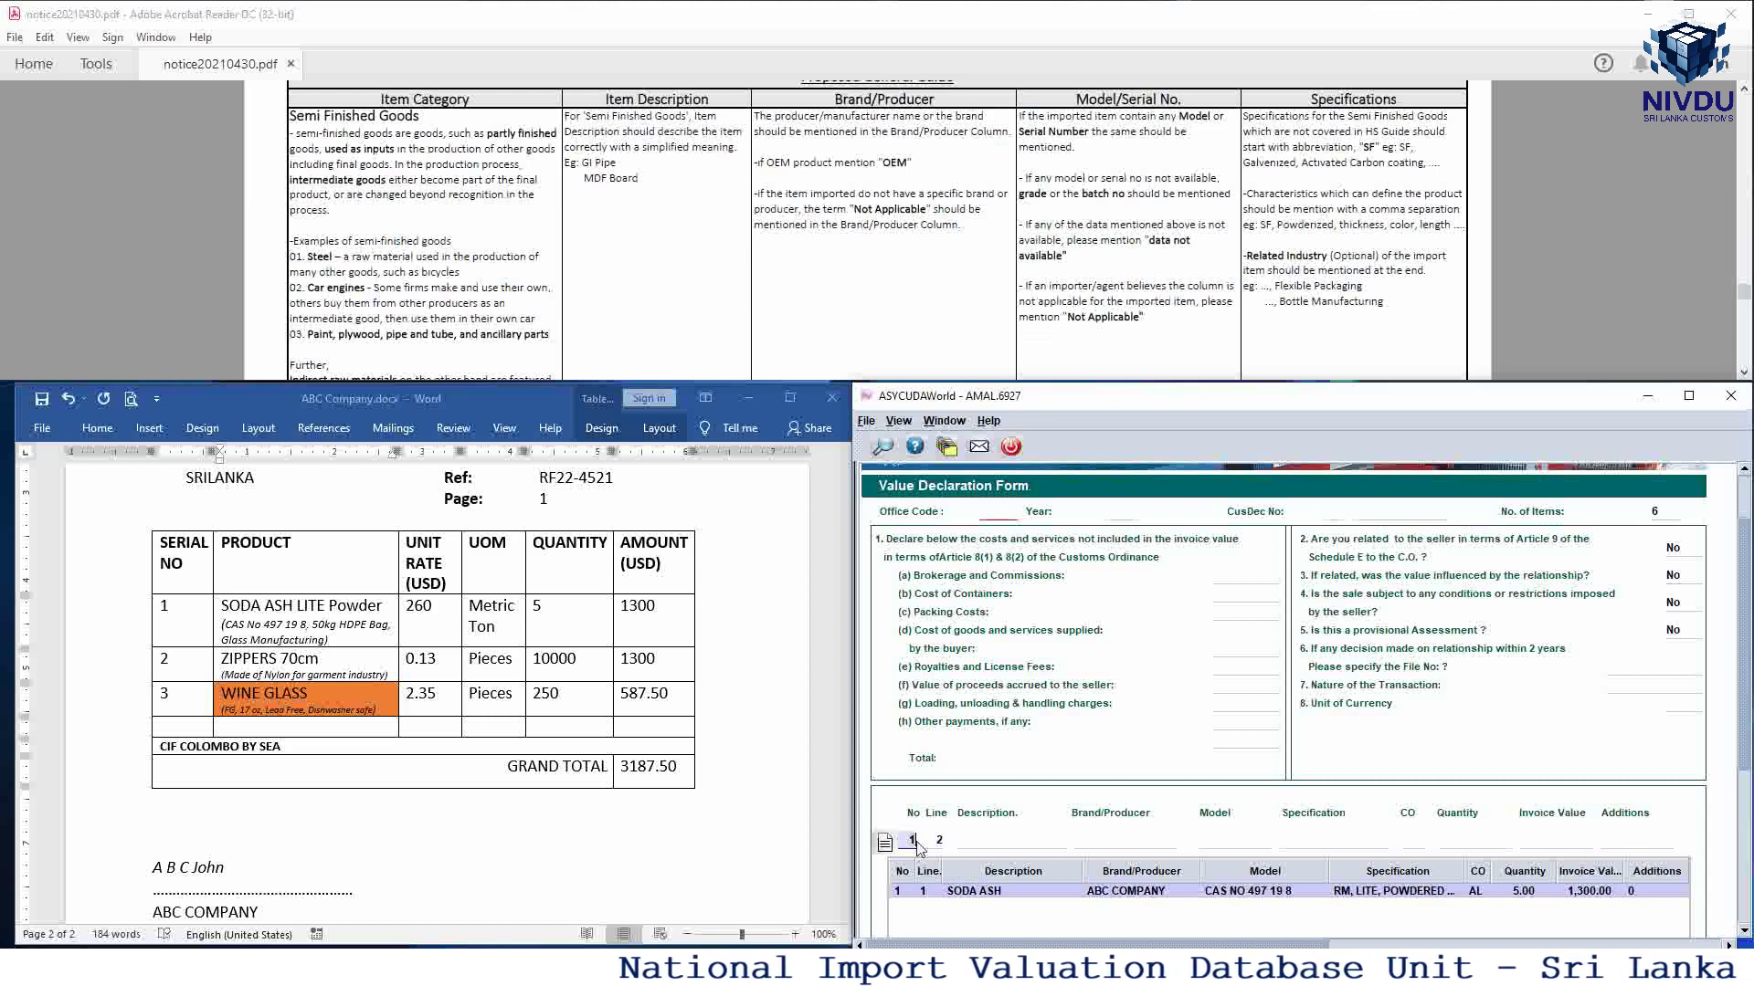
key(BackSpace)
text(2)
key(Tab)
text(1)
key(Tab)
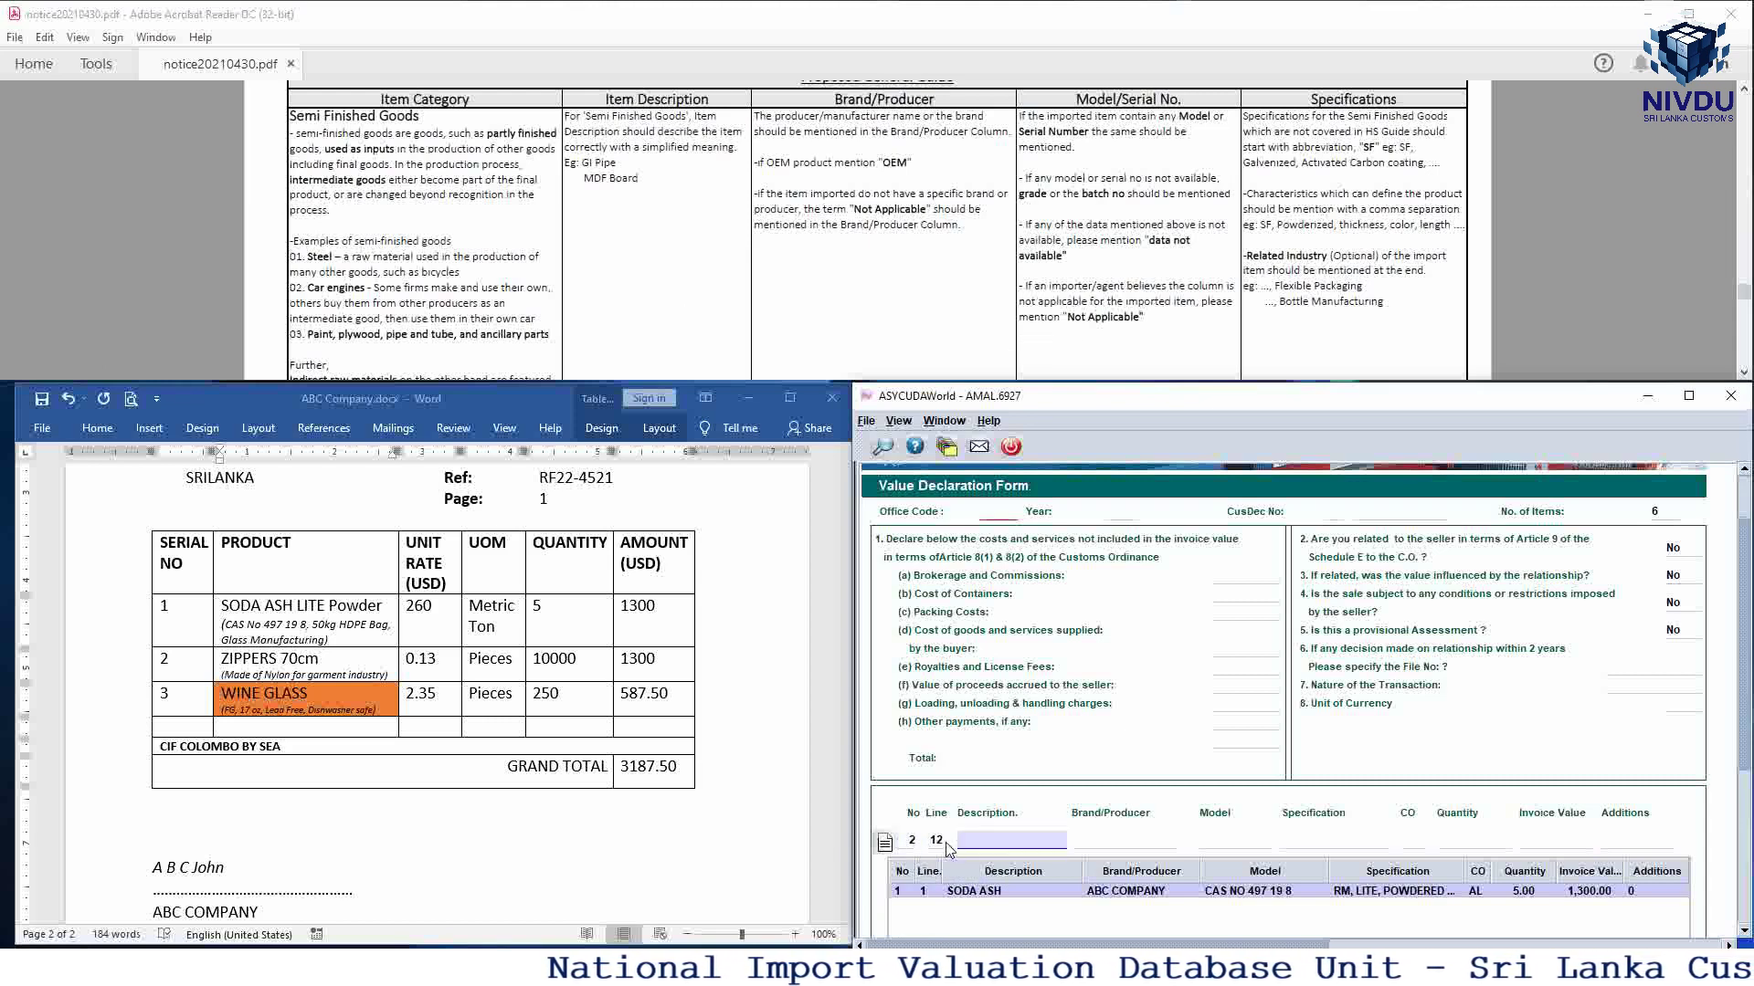
click(943, 842)
key(BackSpace)
key(Tab)
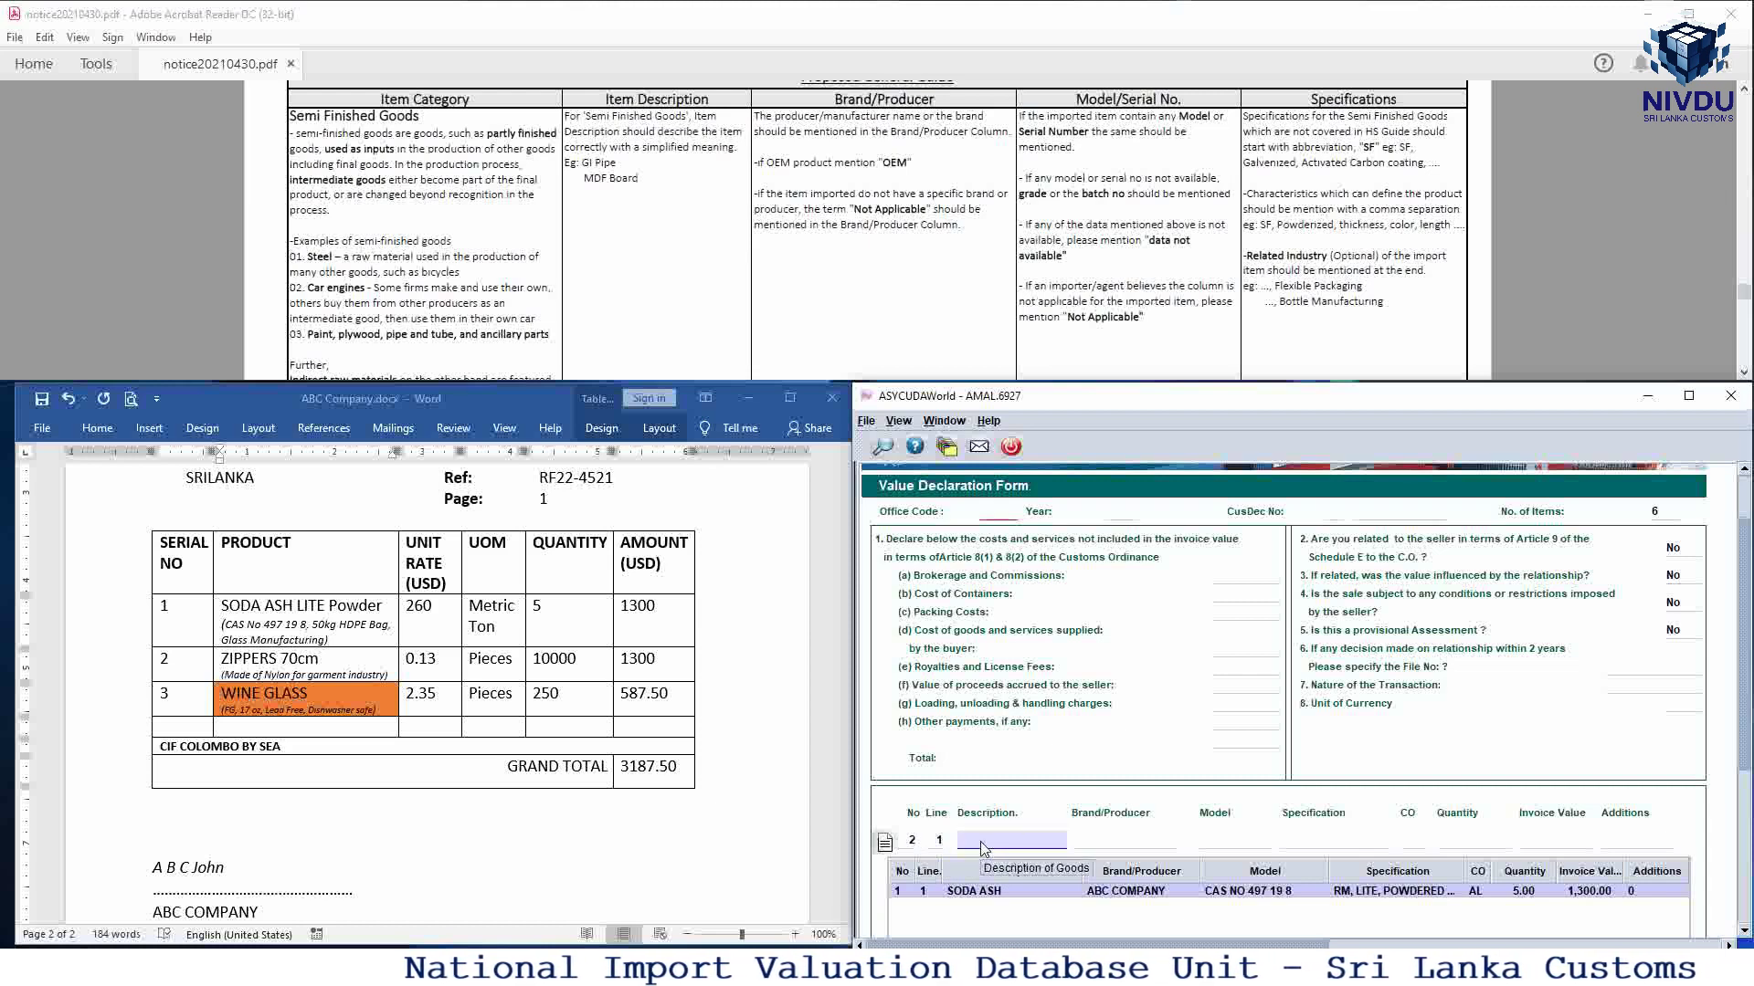
Step: Enter ZIPPERS as the goods description and ABC COMPANY as the producer
text(ZIPPERS)
key(Tab)
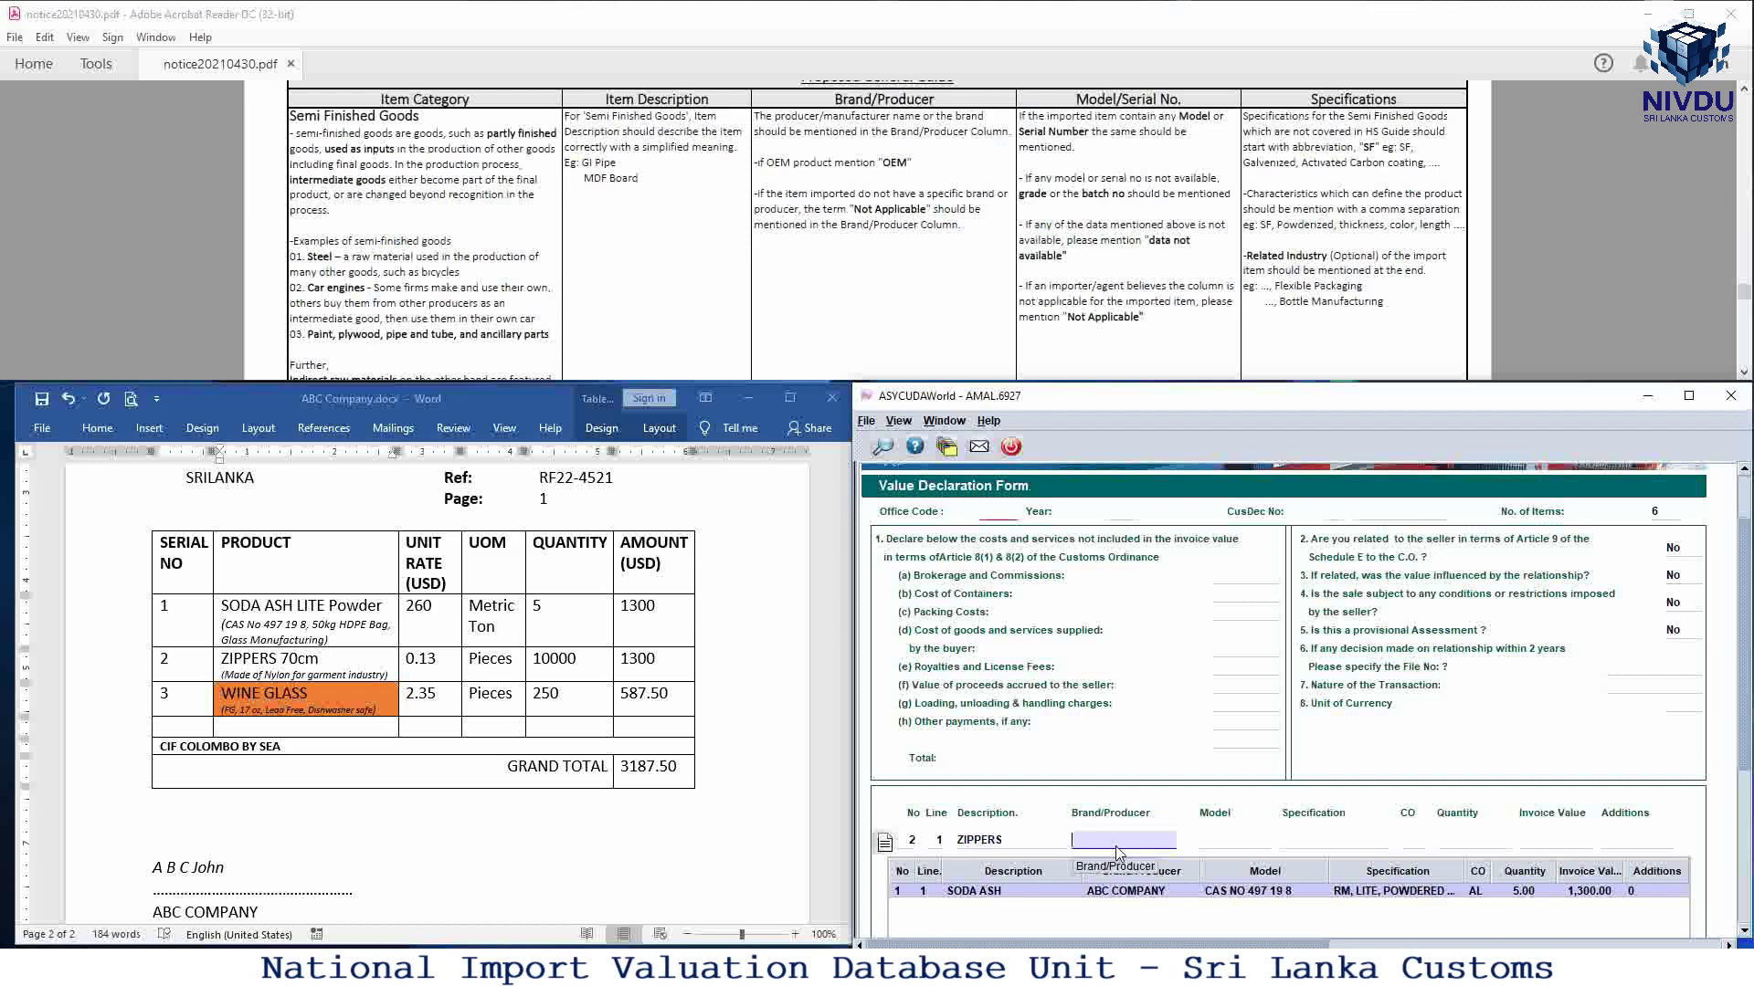
text(AB)
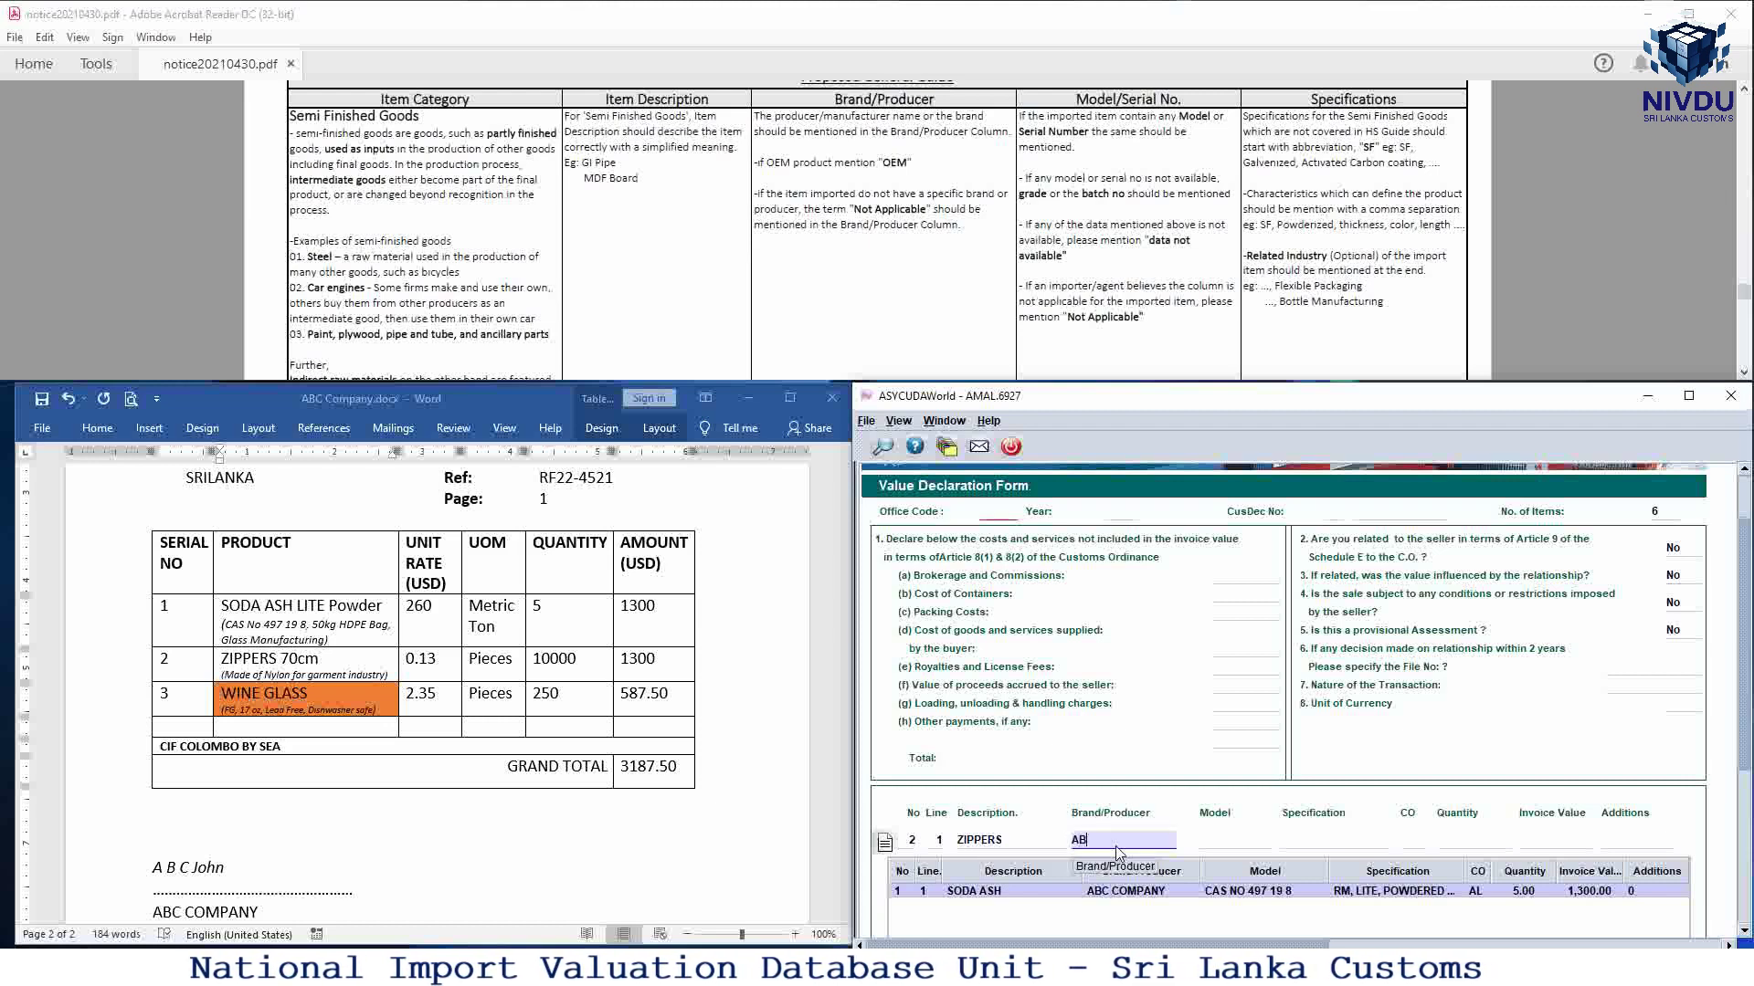
text(C COMPANY)
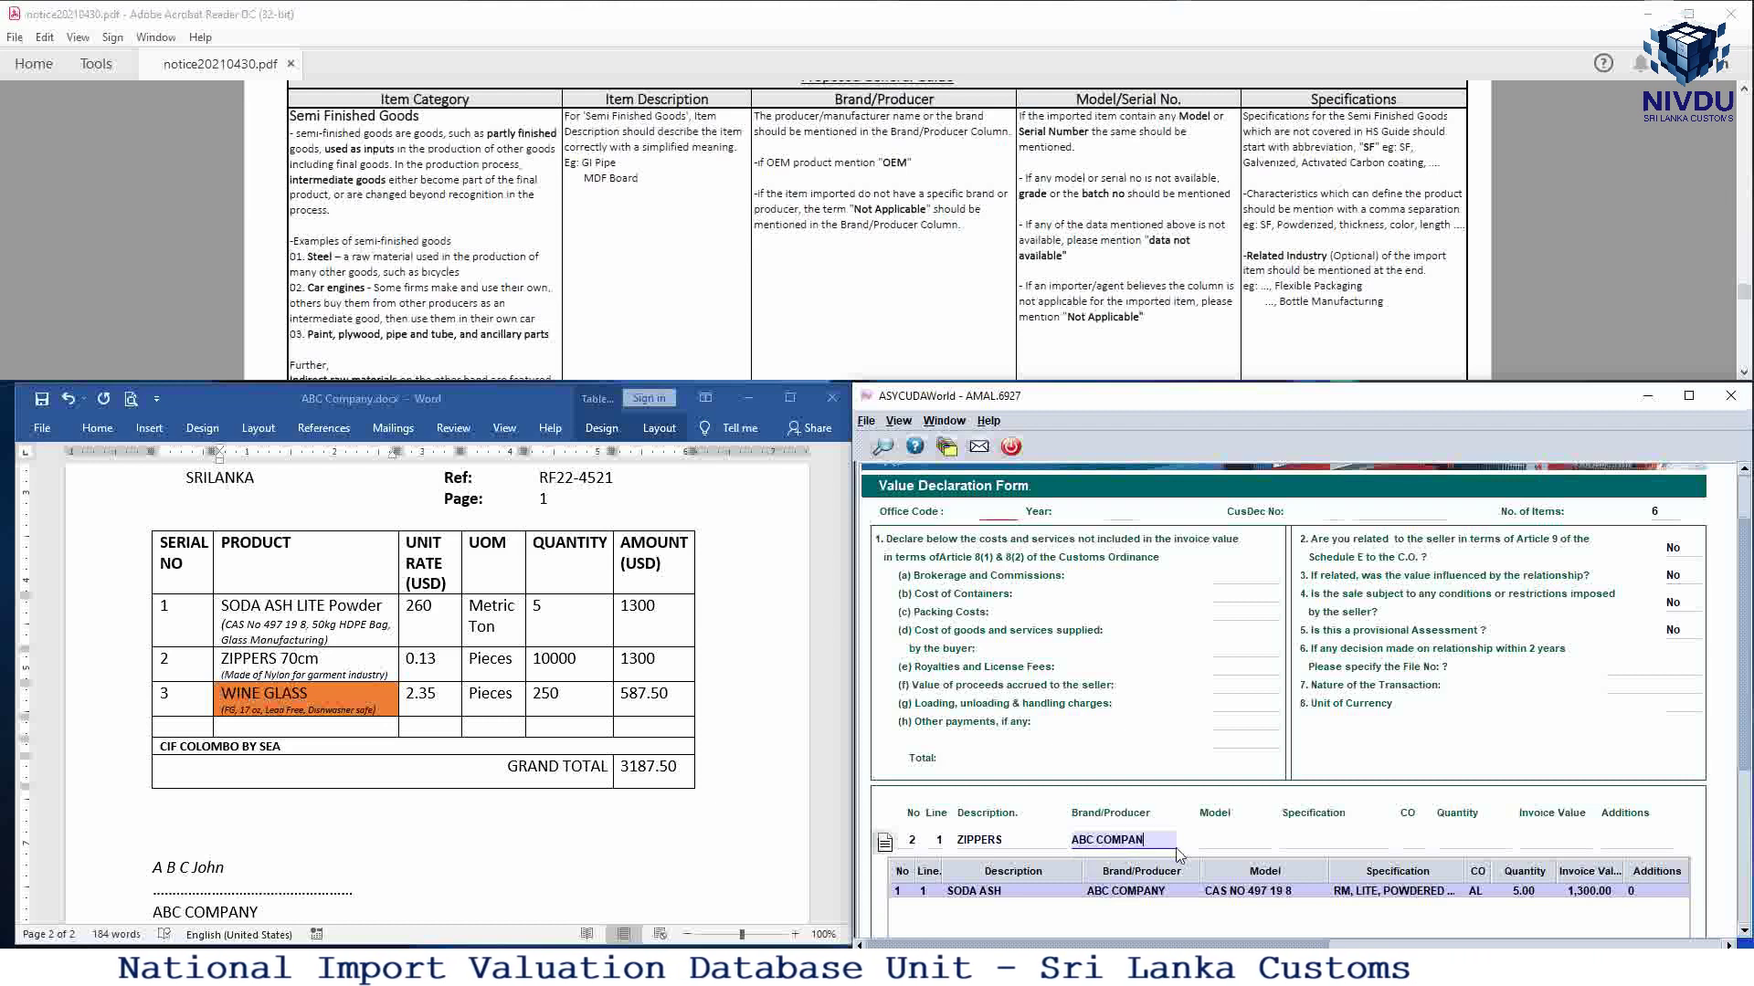
key(Tab)
Step: Enter NOT APPLICABLE as the zippers' model
click(1219, 842)
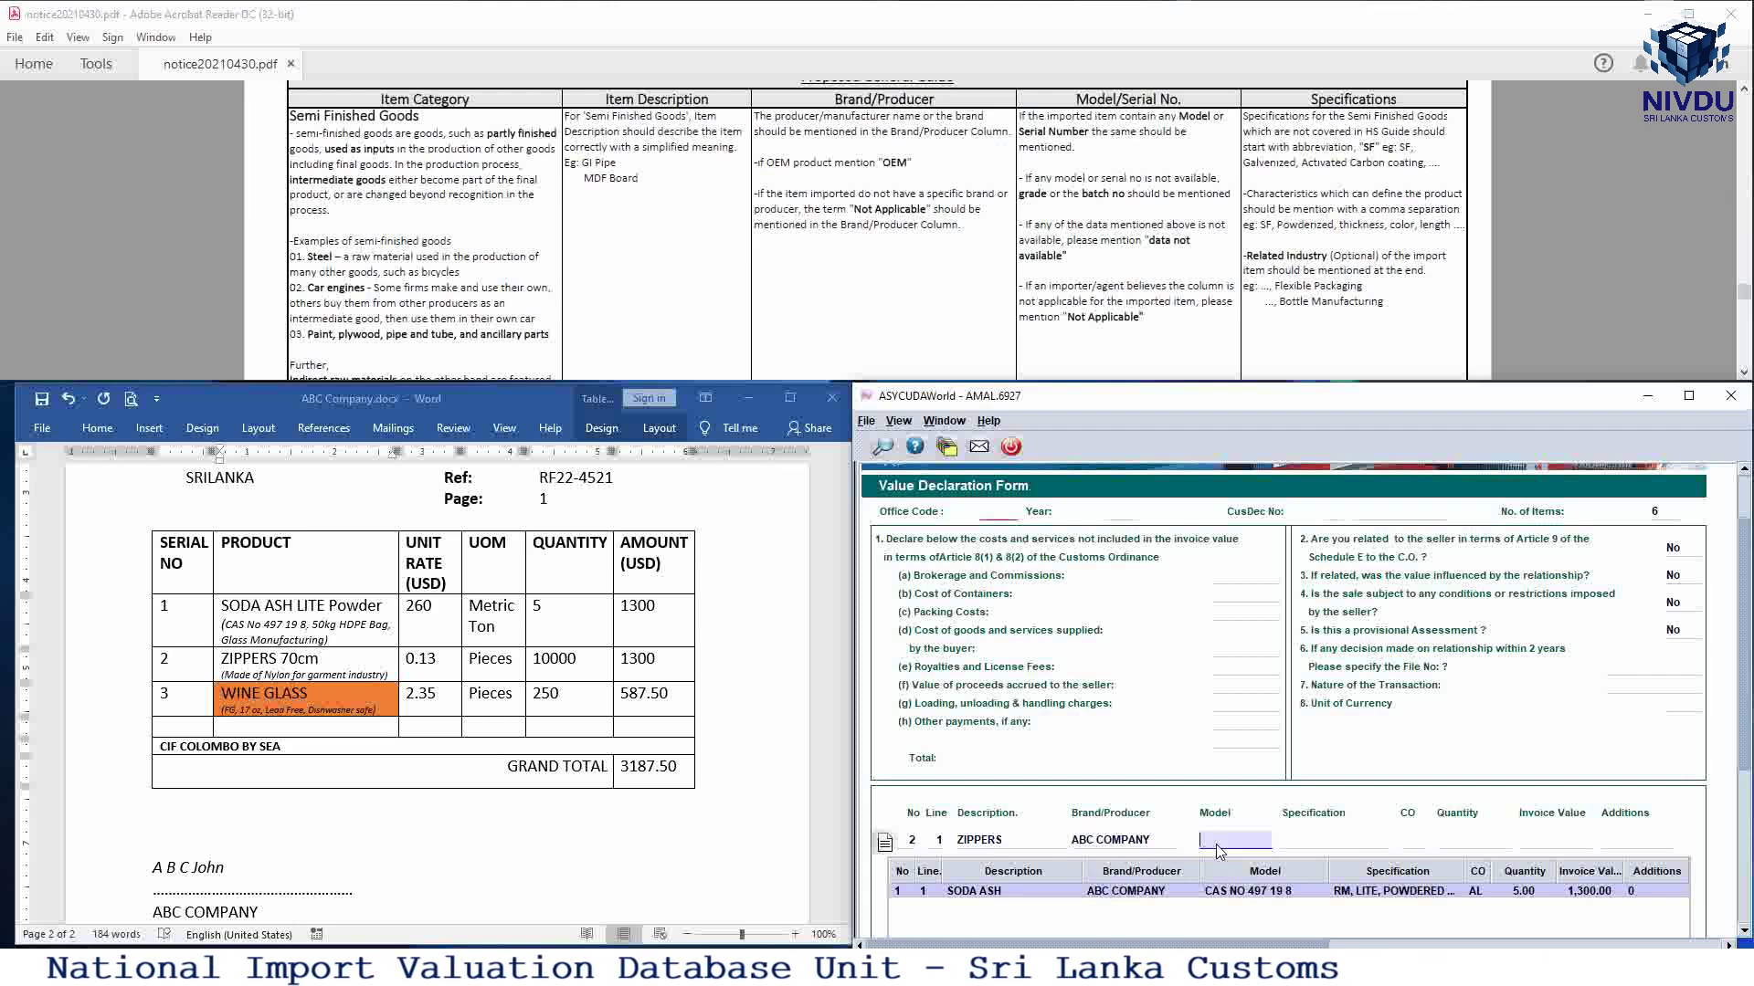
text(N)
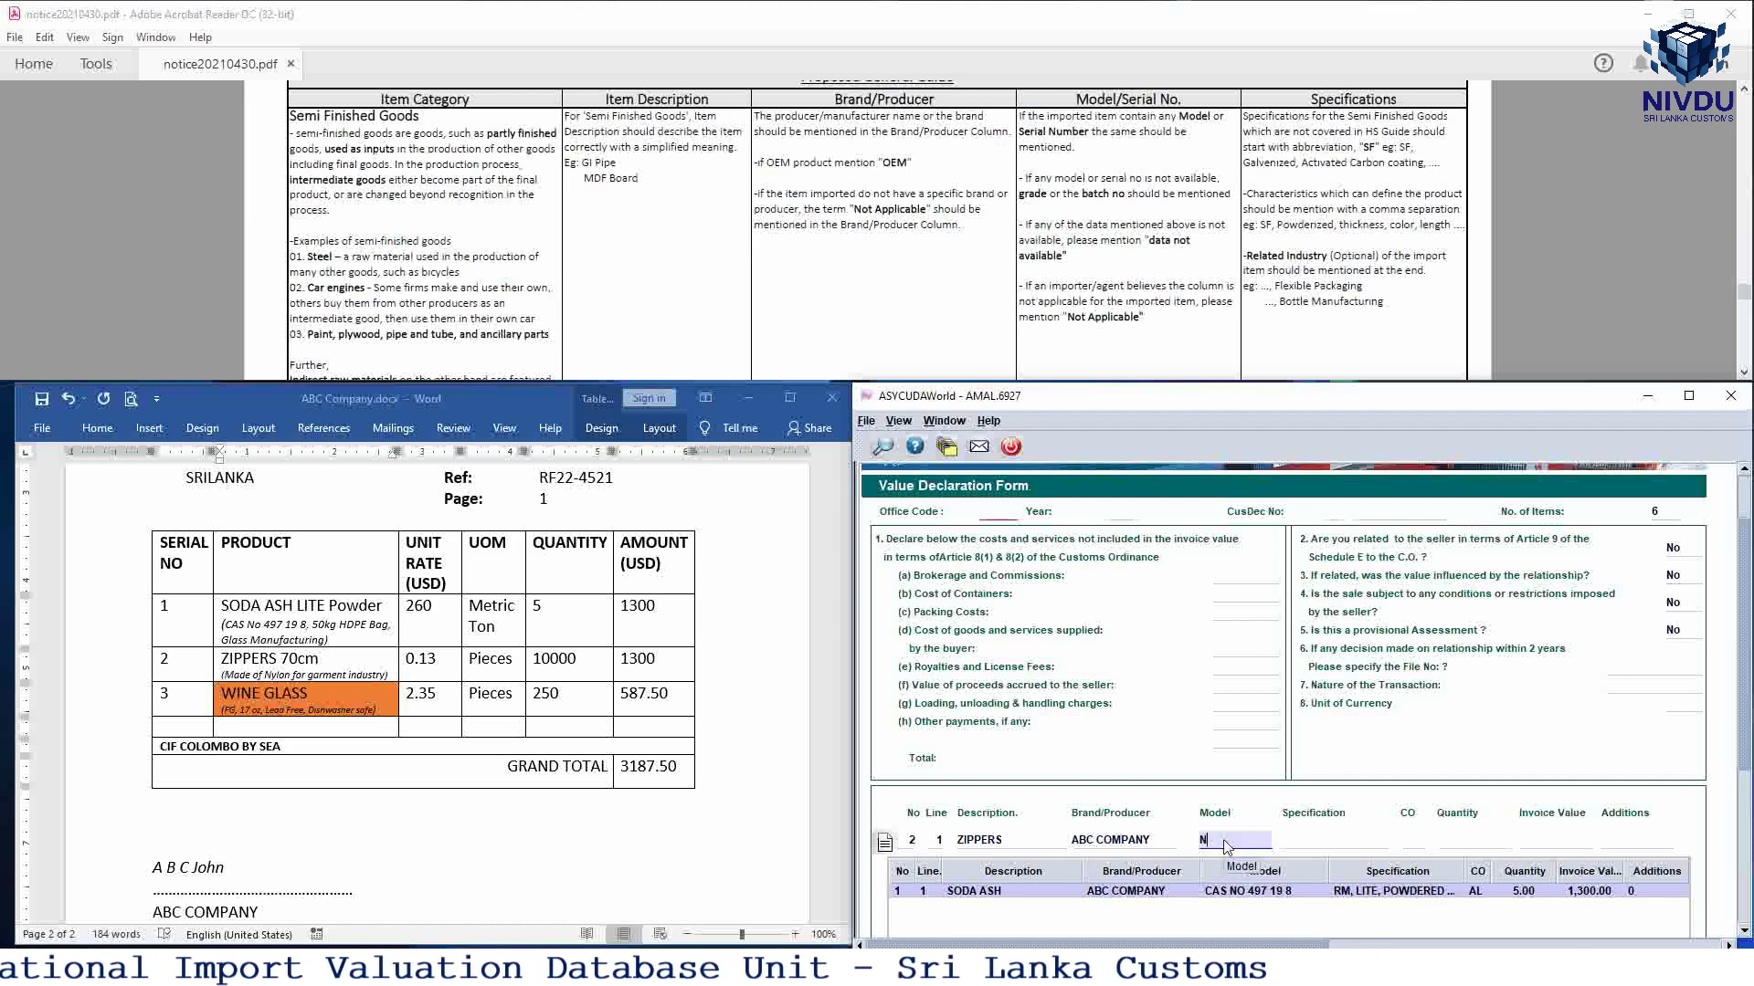
text(OT APPLICABLE)
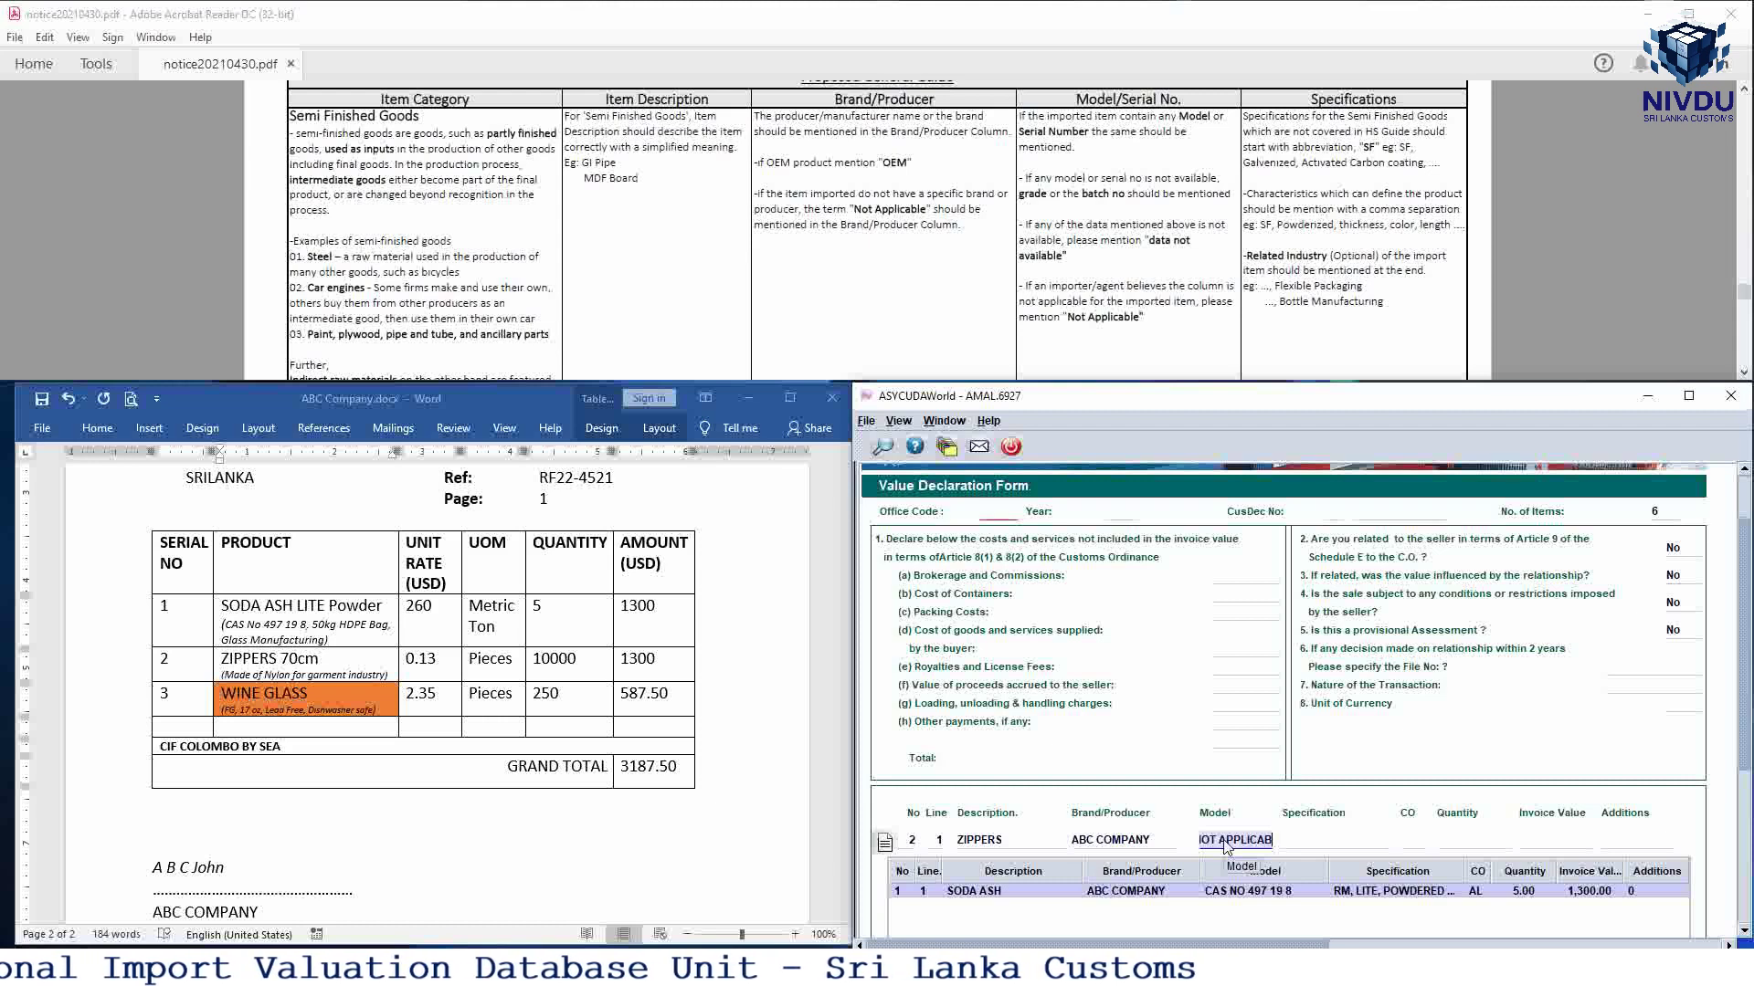
key(Tab)
Step: Enter SF, 70 CM, NYLON, GARMENT INDUSTRY as the zippers' specification
click(1313, 842)
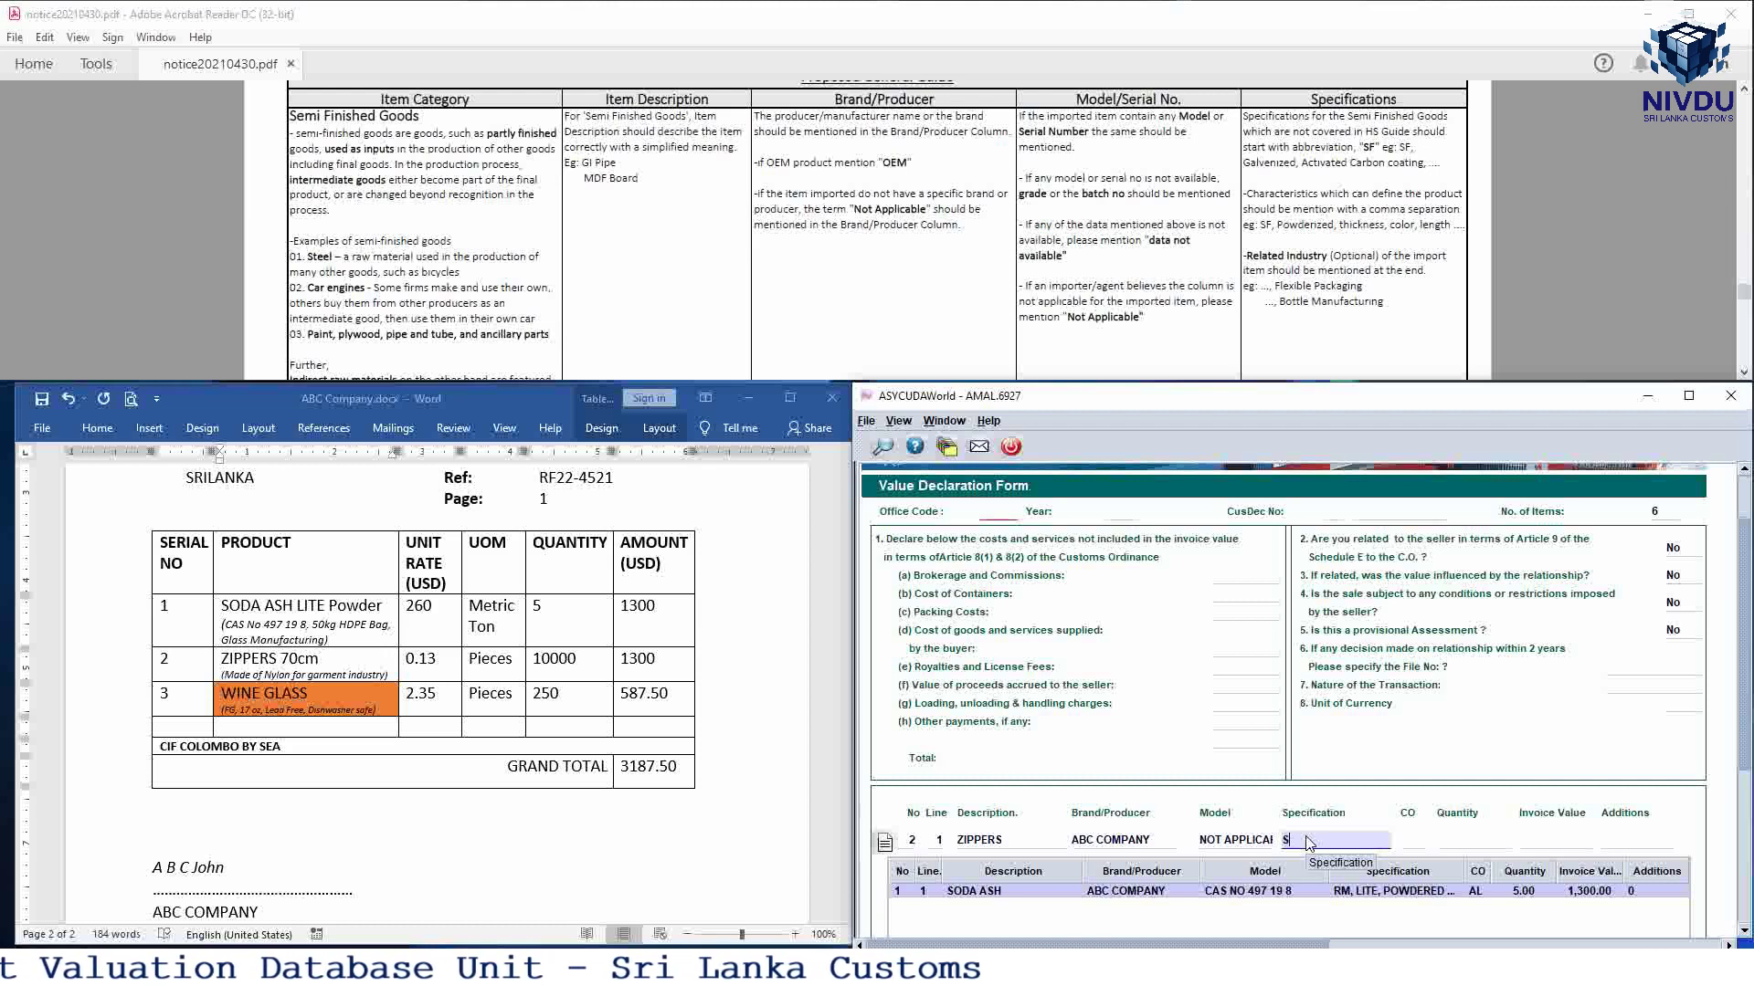
text(SF,)
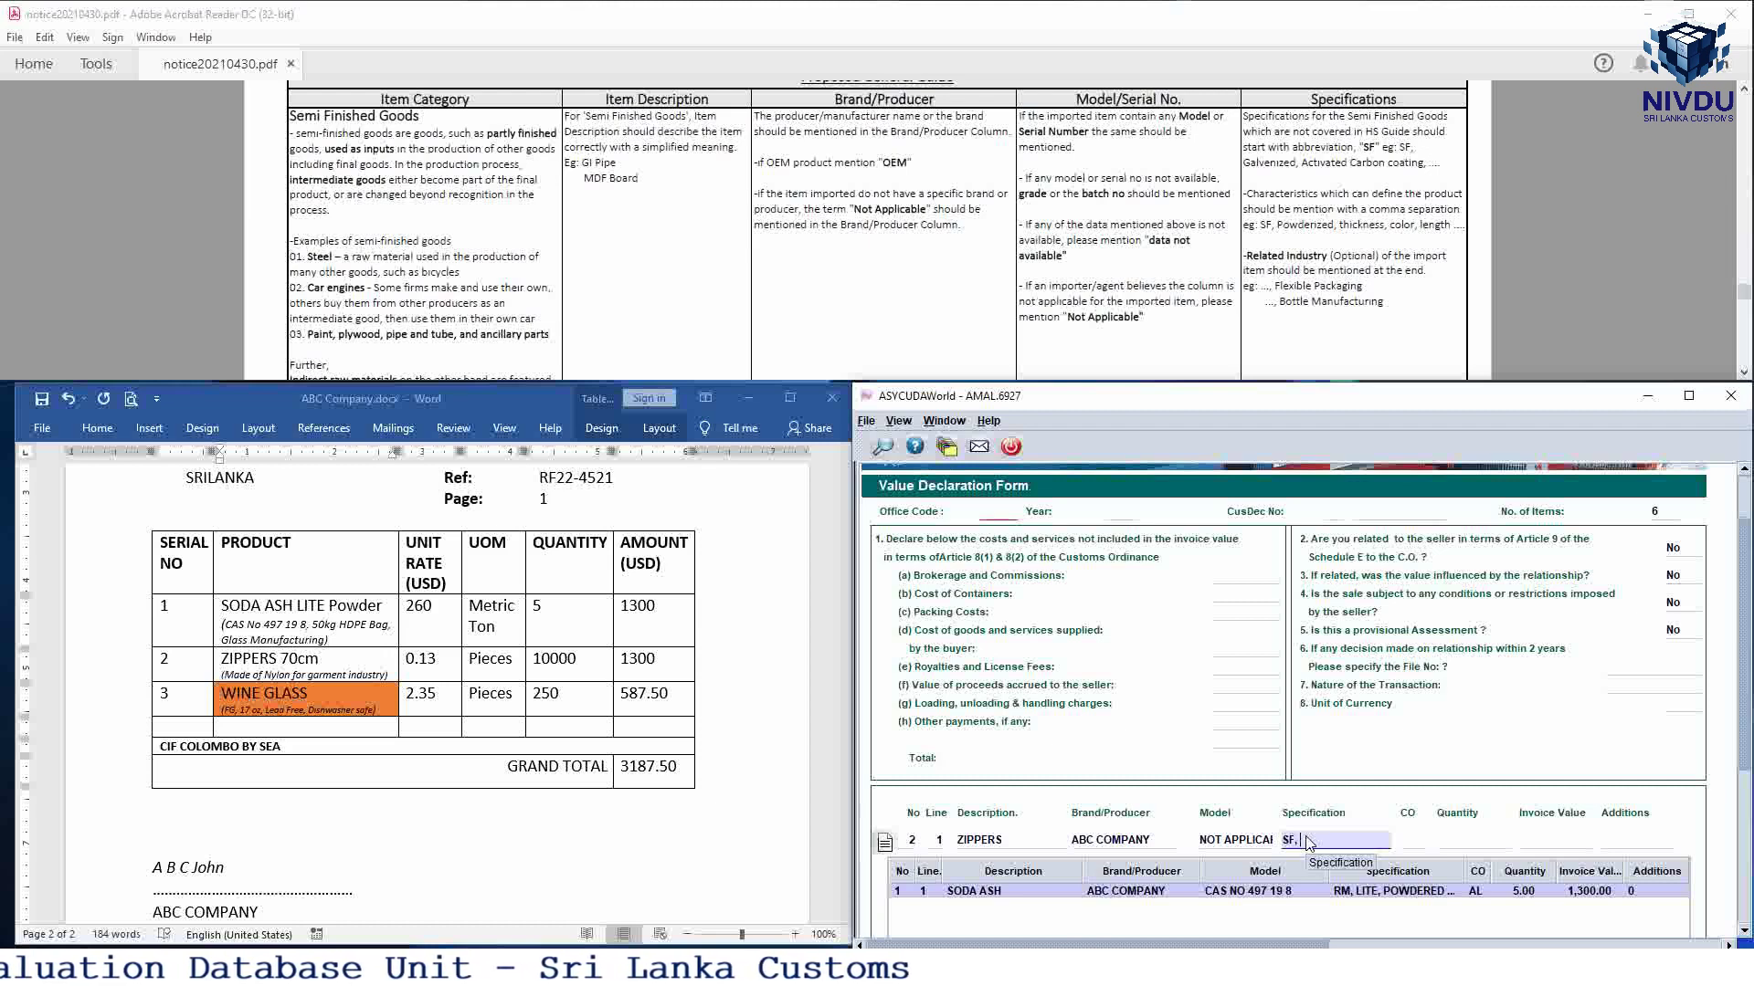
text( 7)
key(BackSpace)
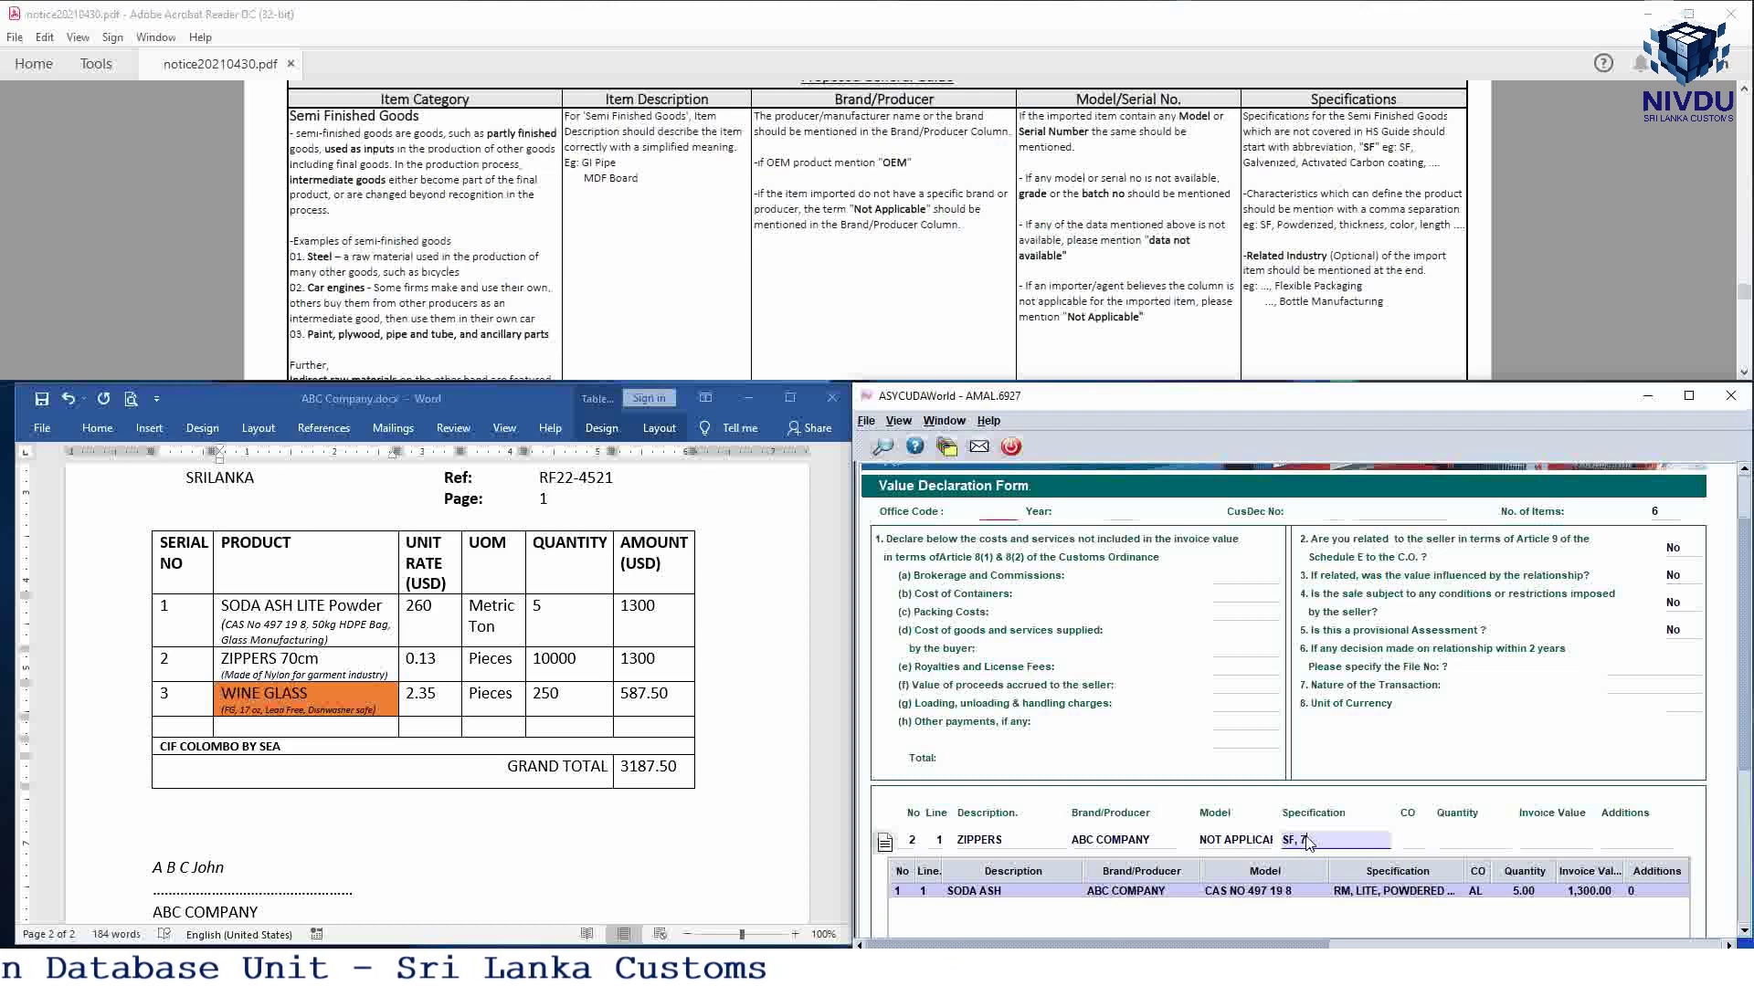
text(70CM, NYLON,)
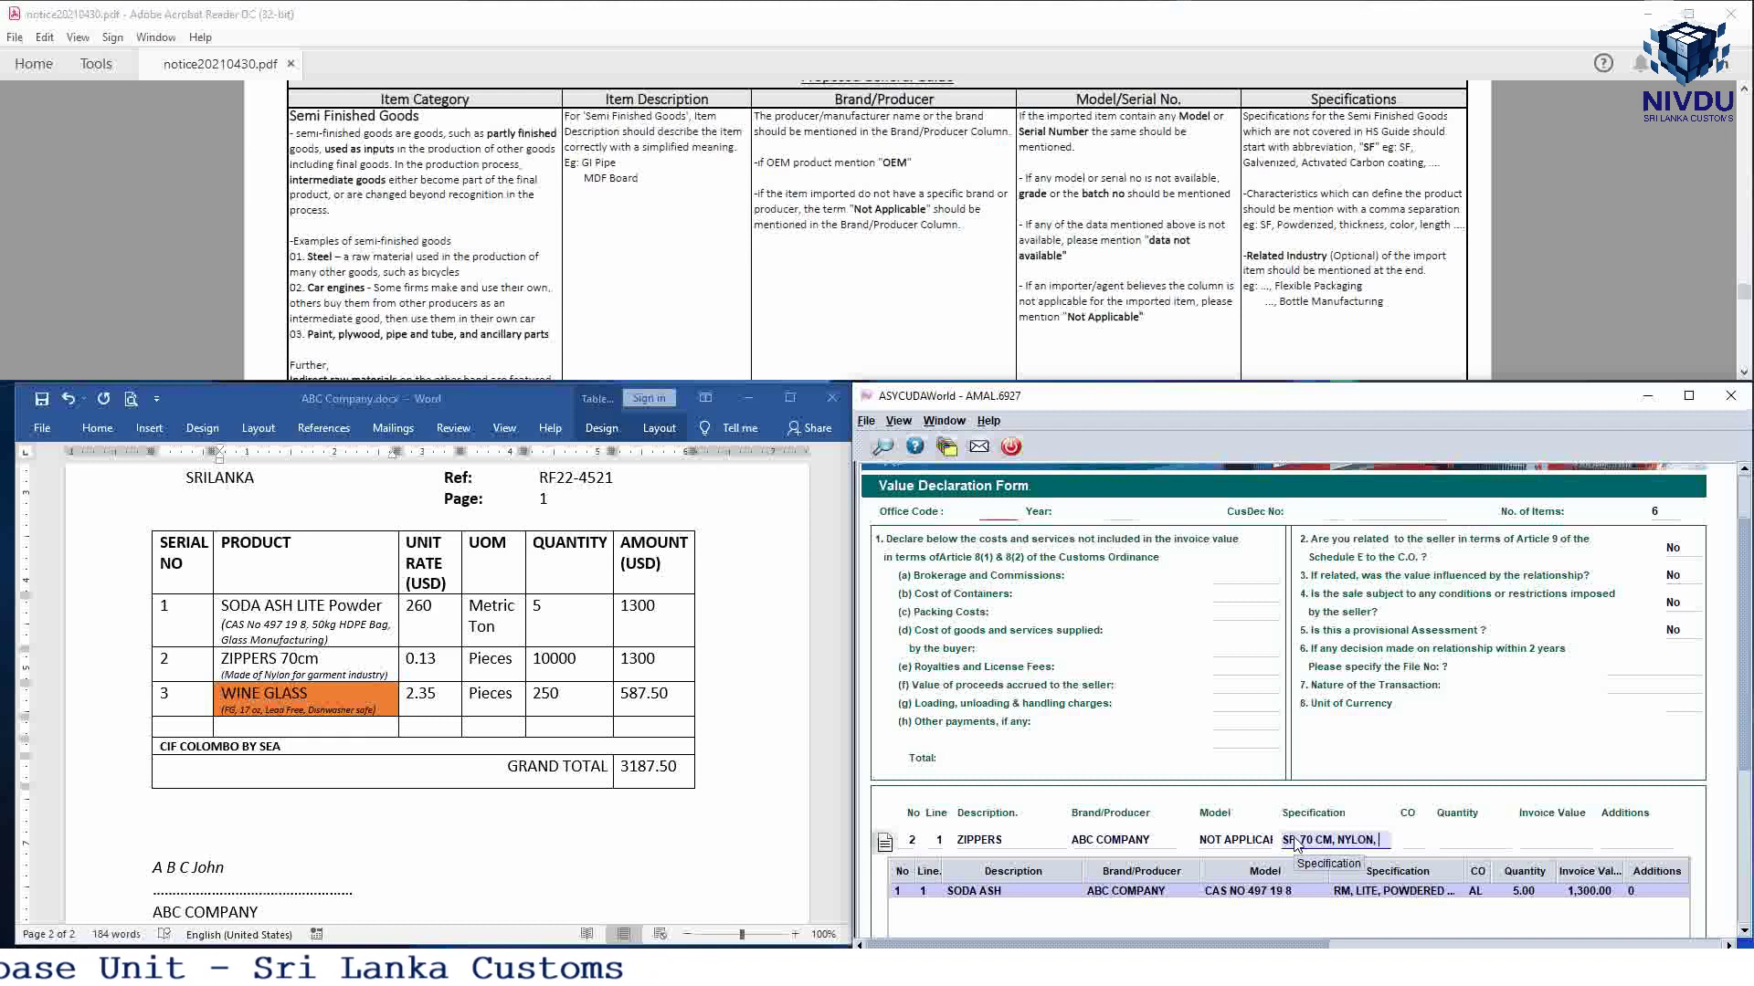
text( GARMENT)
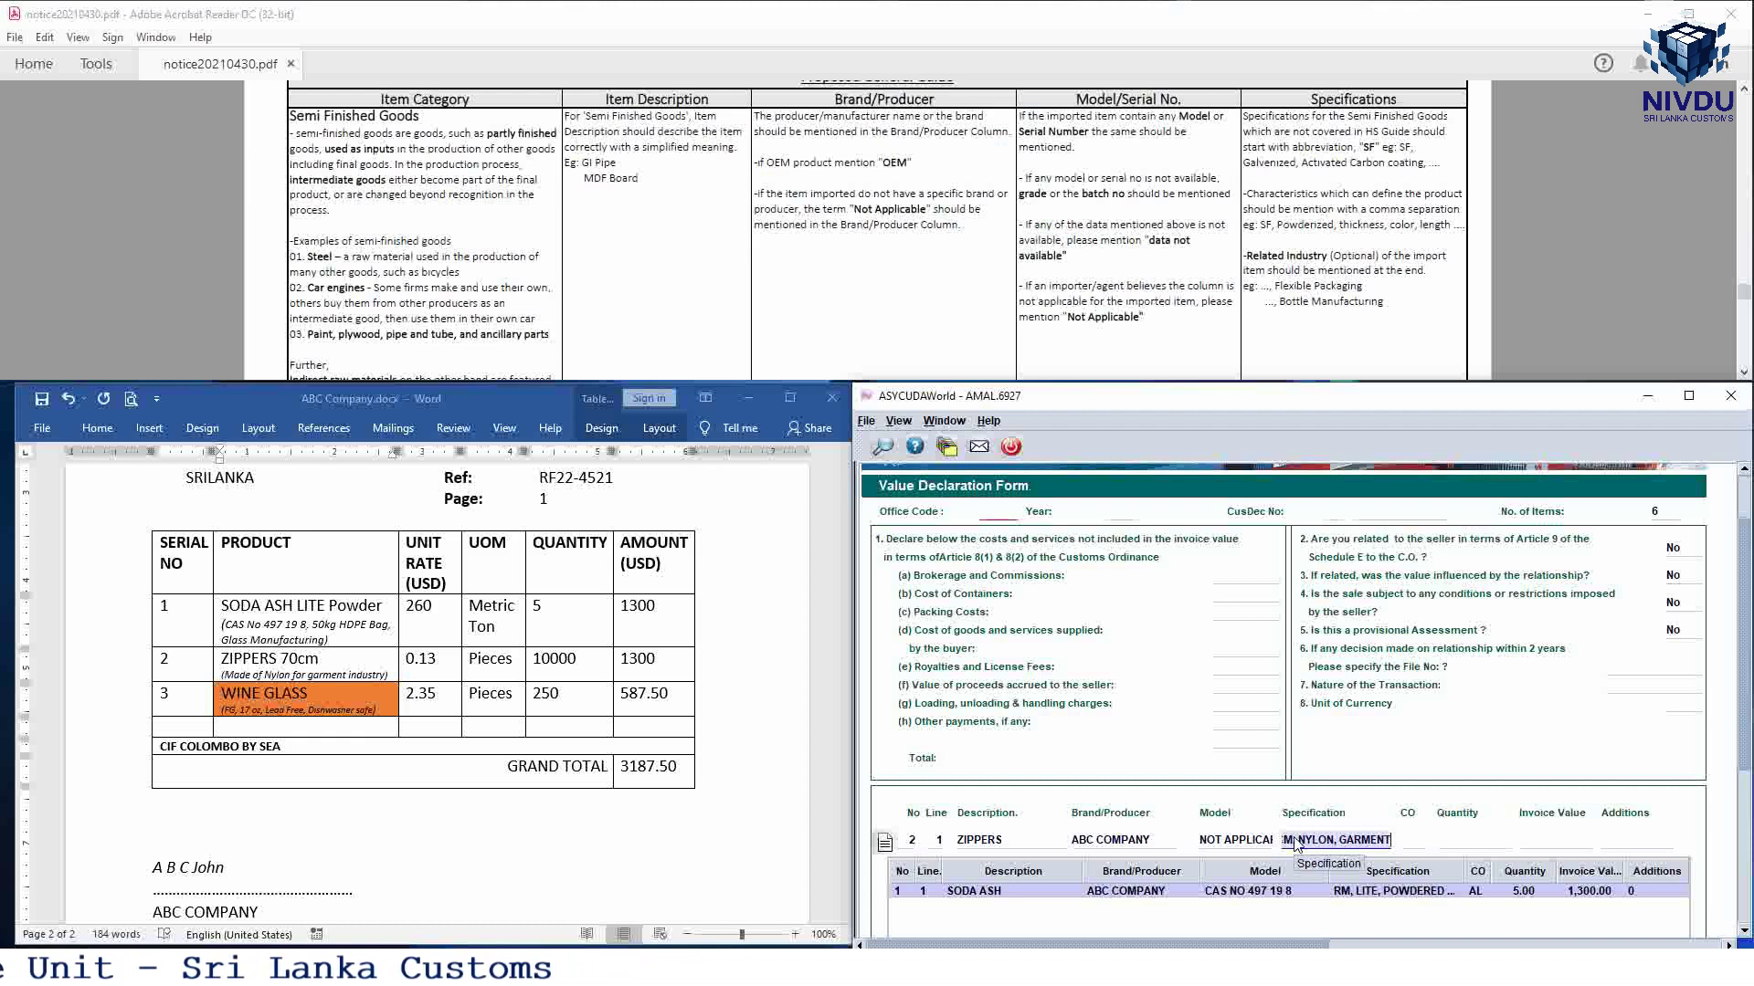
text( INDUSTRY)
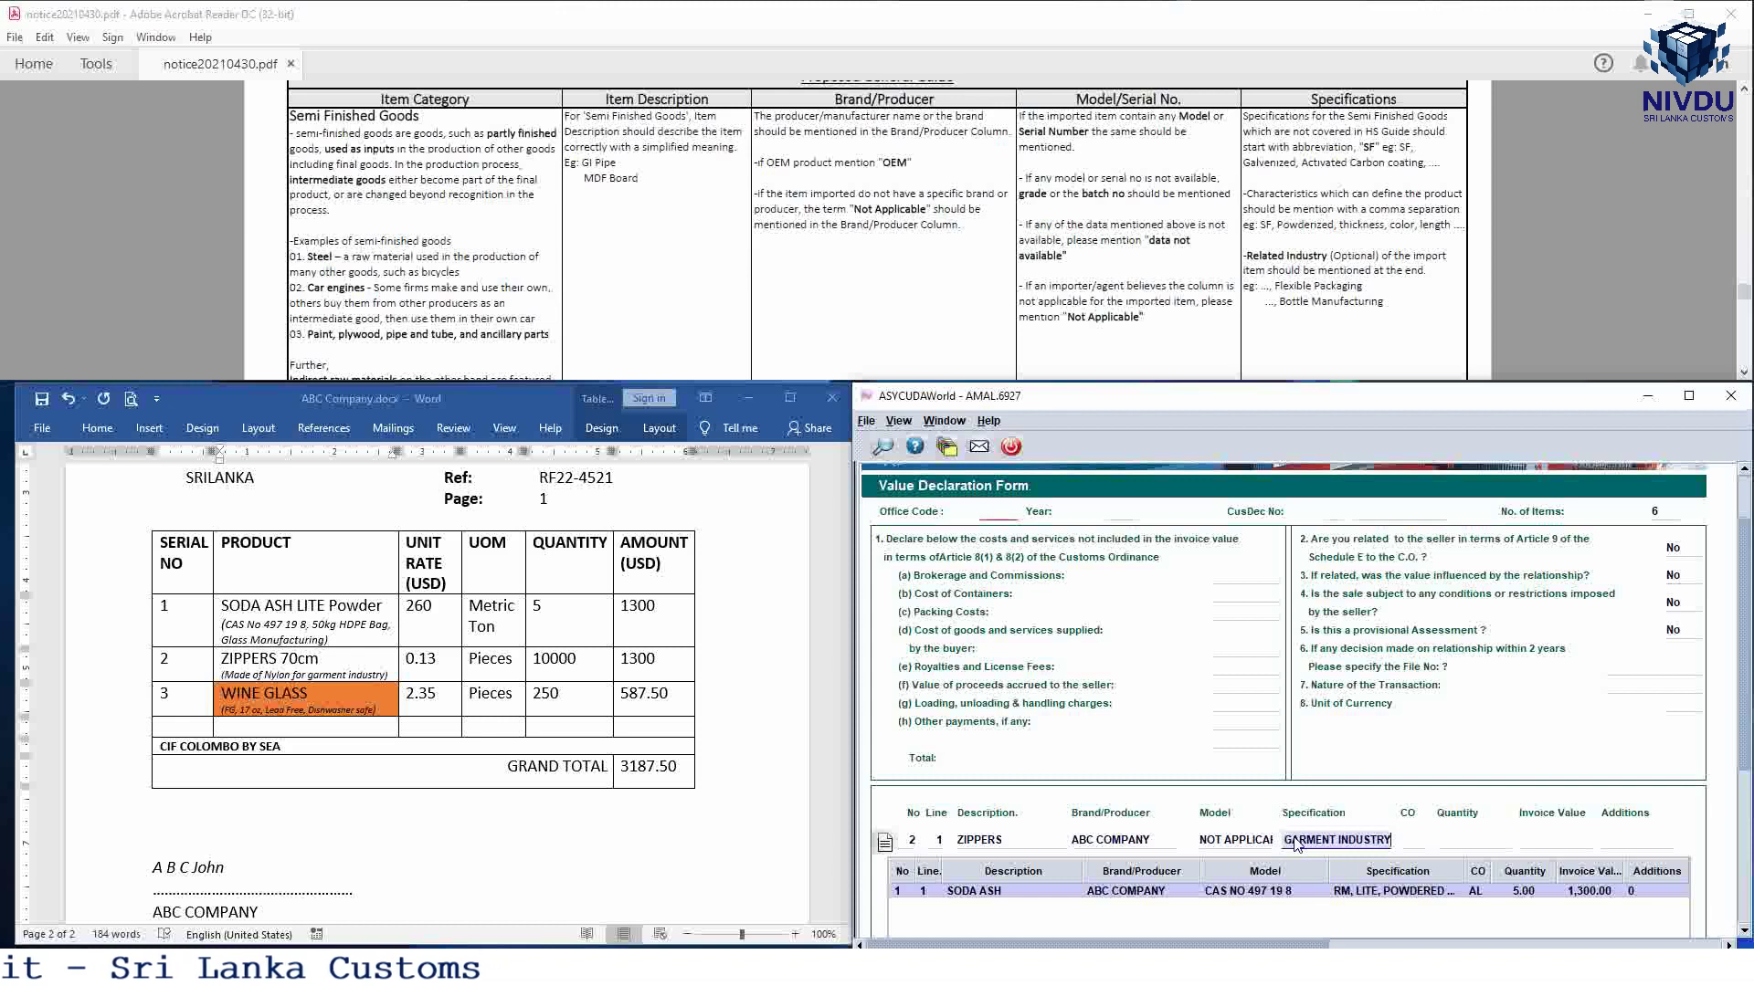
Step: Set the zippers' country of origin to AD (Andorra)
click(1419, 838)
click(1378, 844)
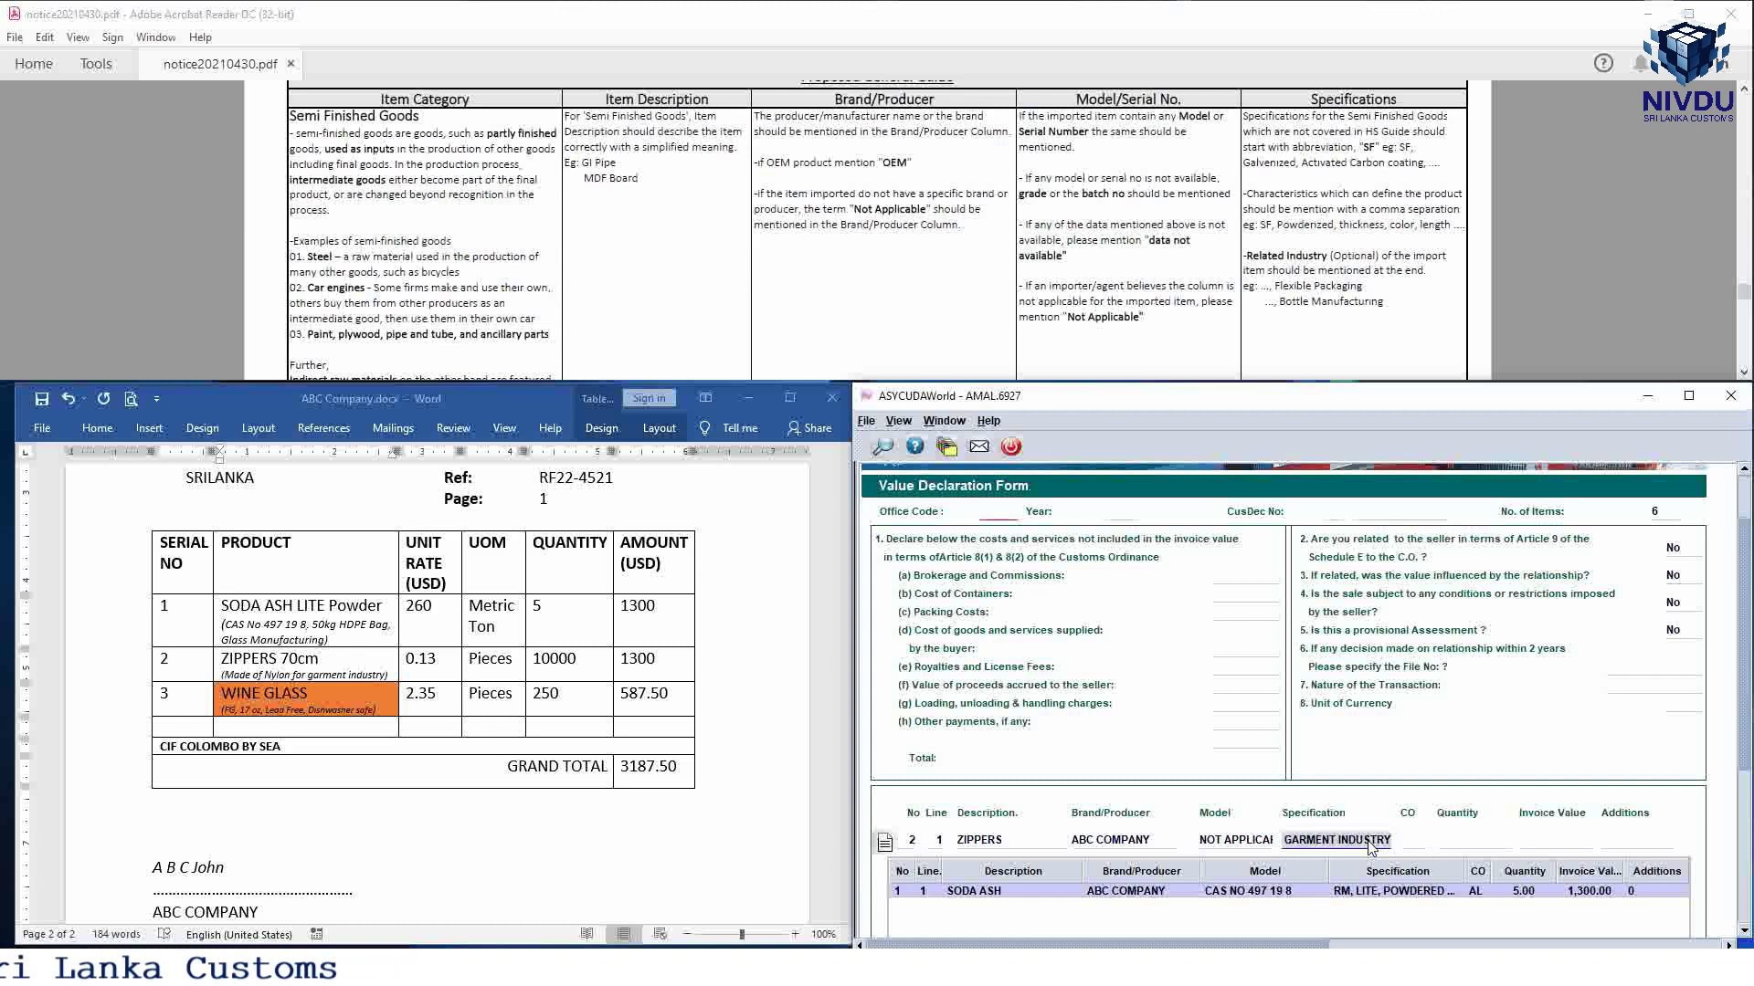
click(1420, 842)
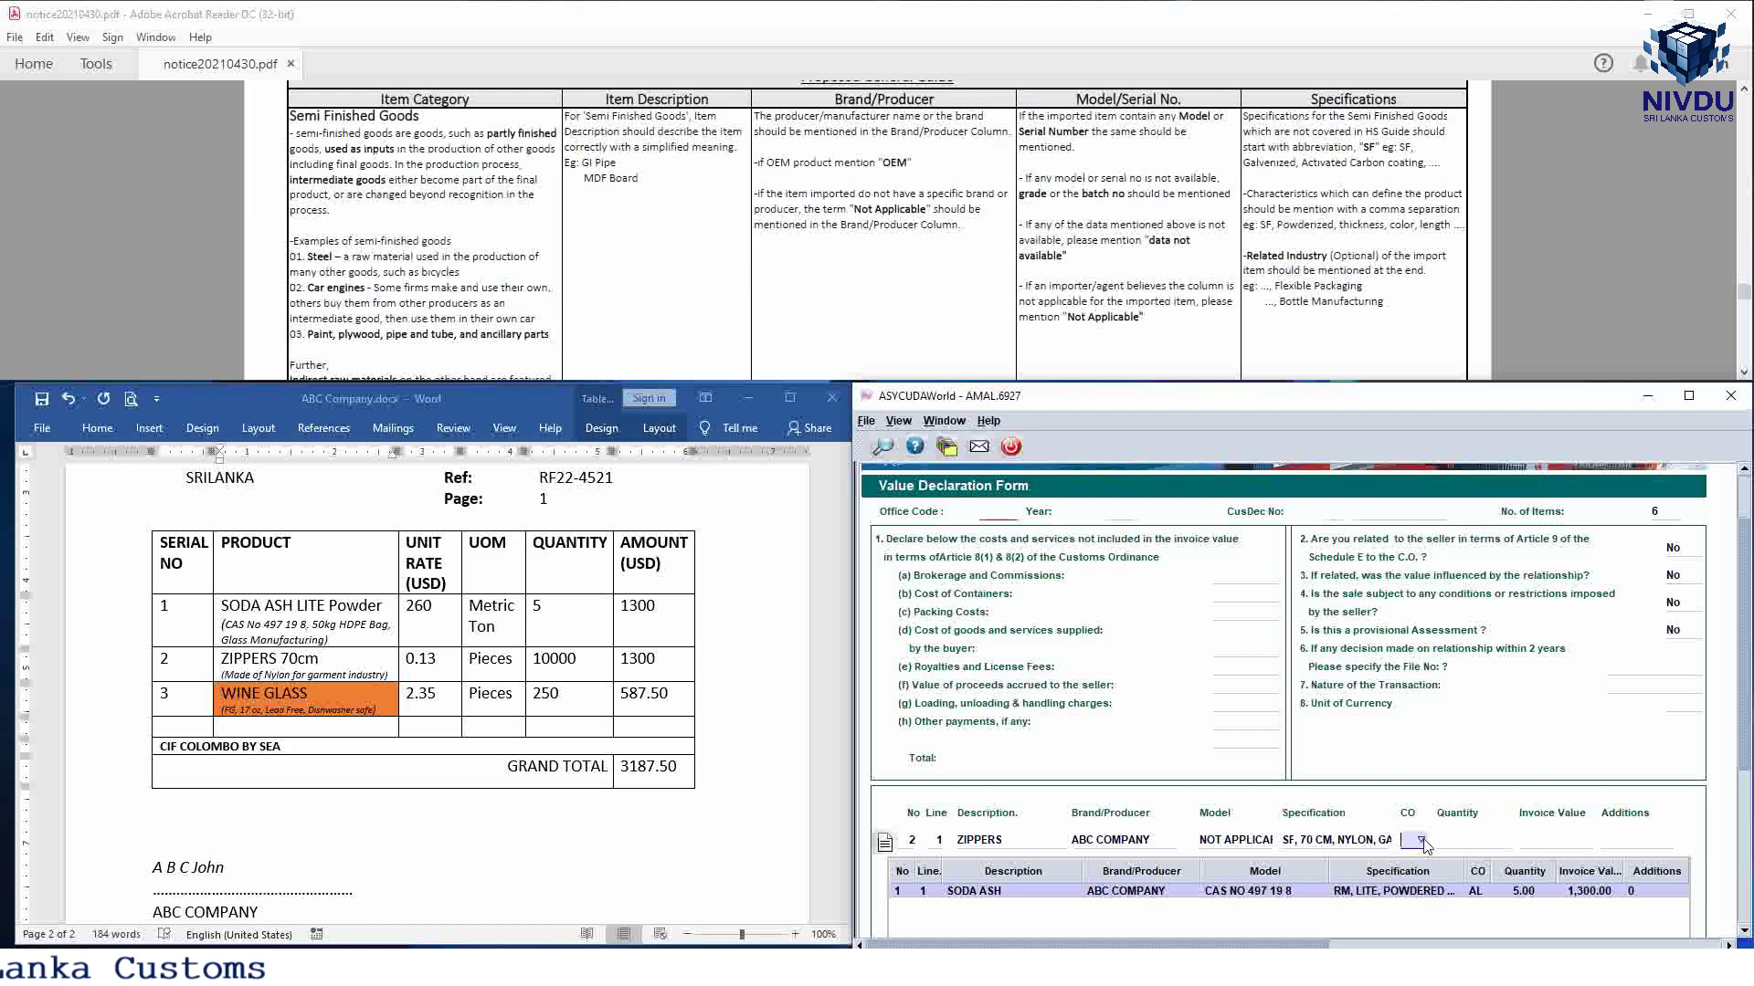
click(1421, 840)
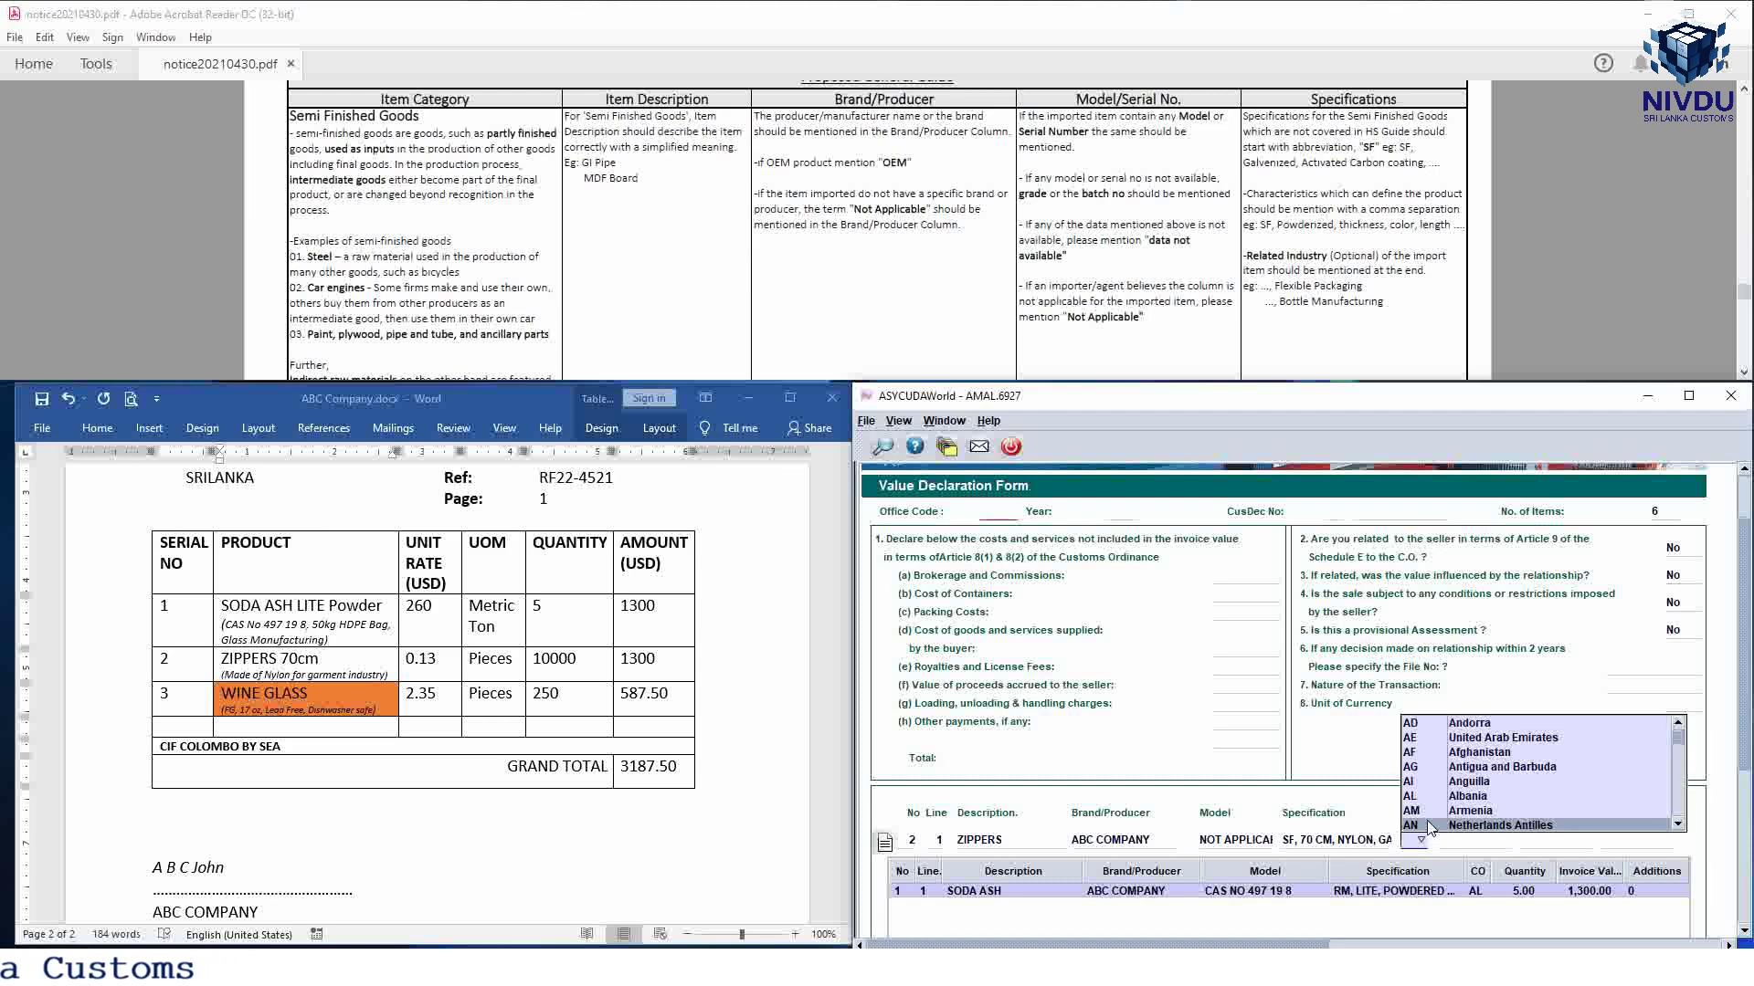
click(1458, 724)
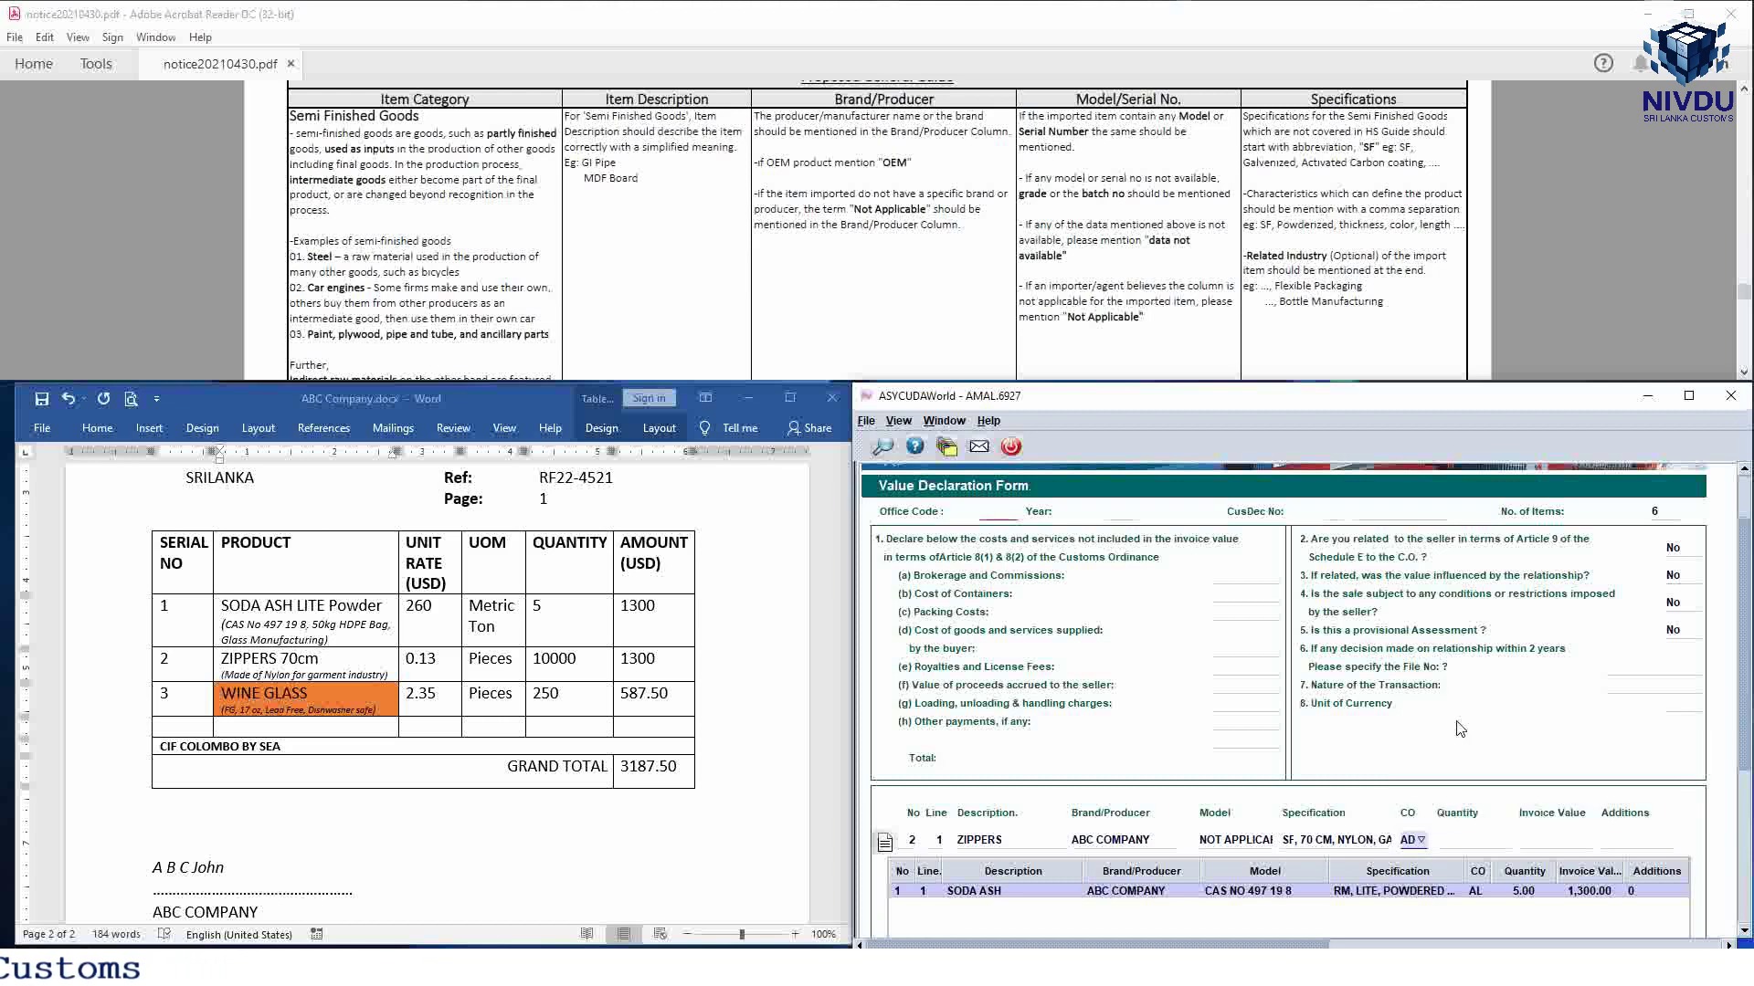
Step: Complete the zippers entry with quantity 10,000, invoice value 1,300 and additions 0, and add it to the goods list
click(1466, 842)
text(10,00)
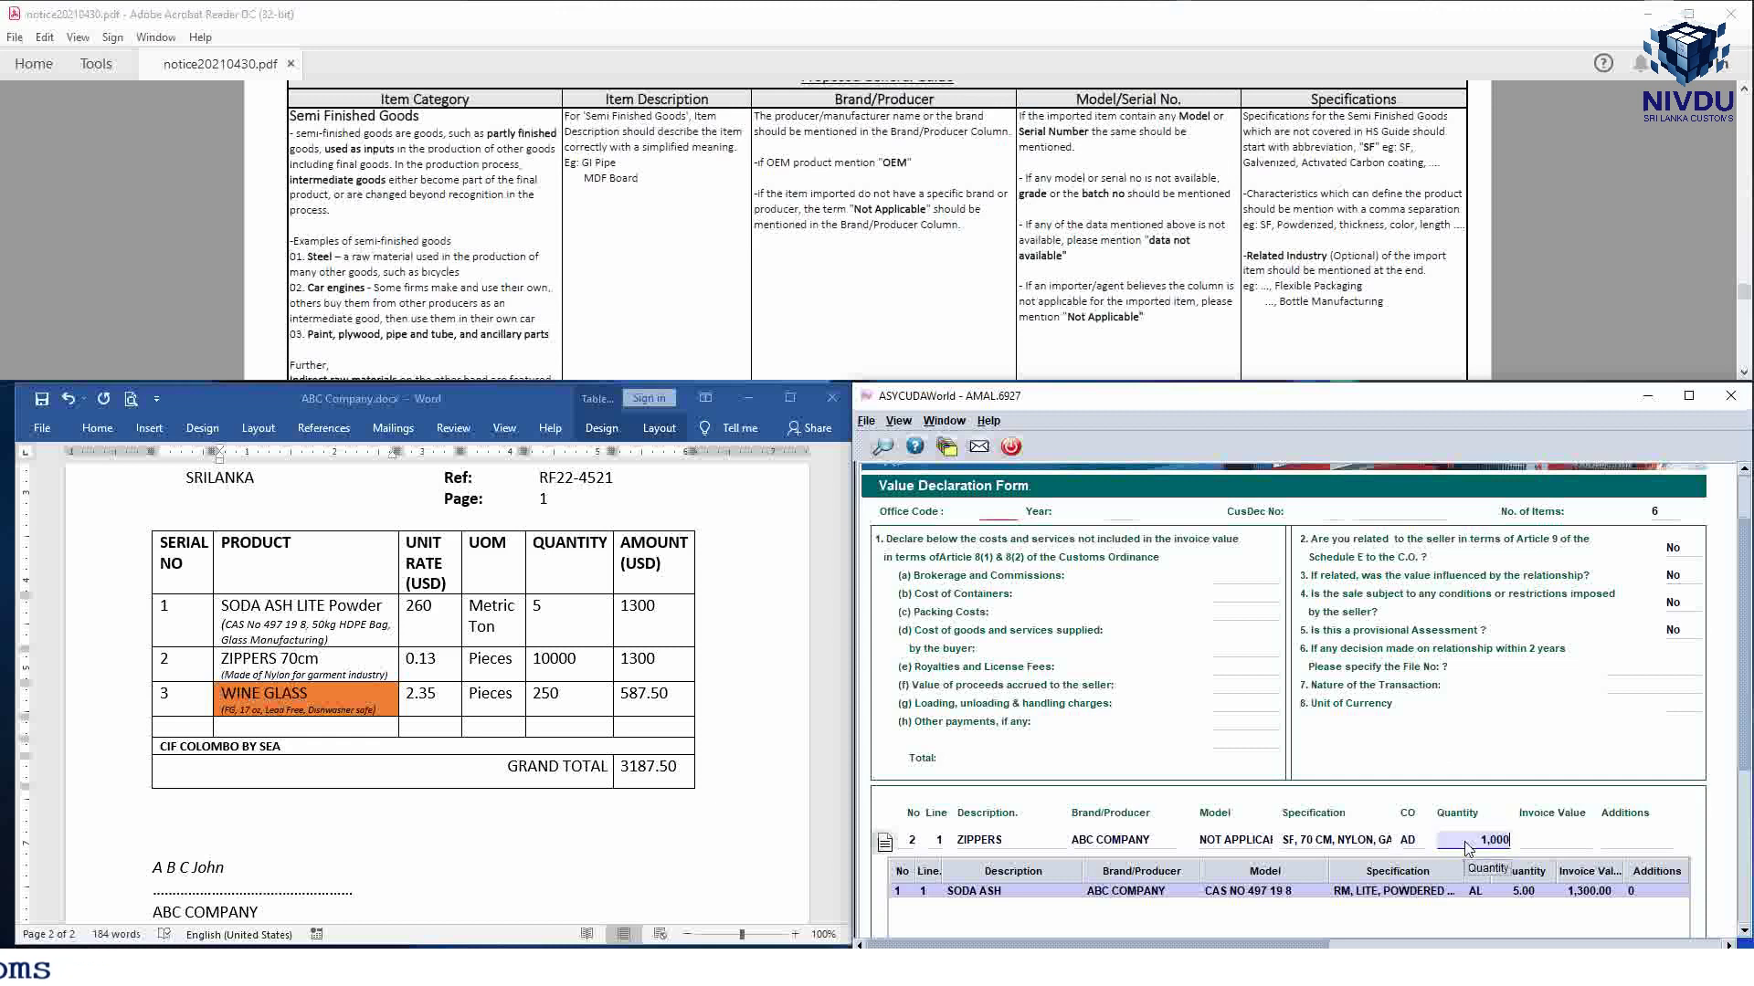
text(0)
click(1534, 841)
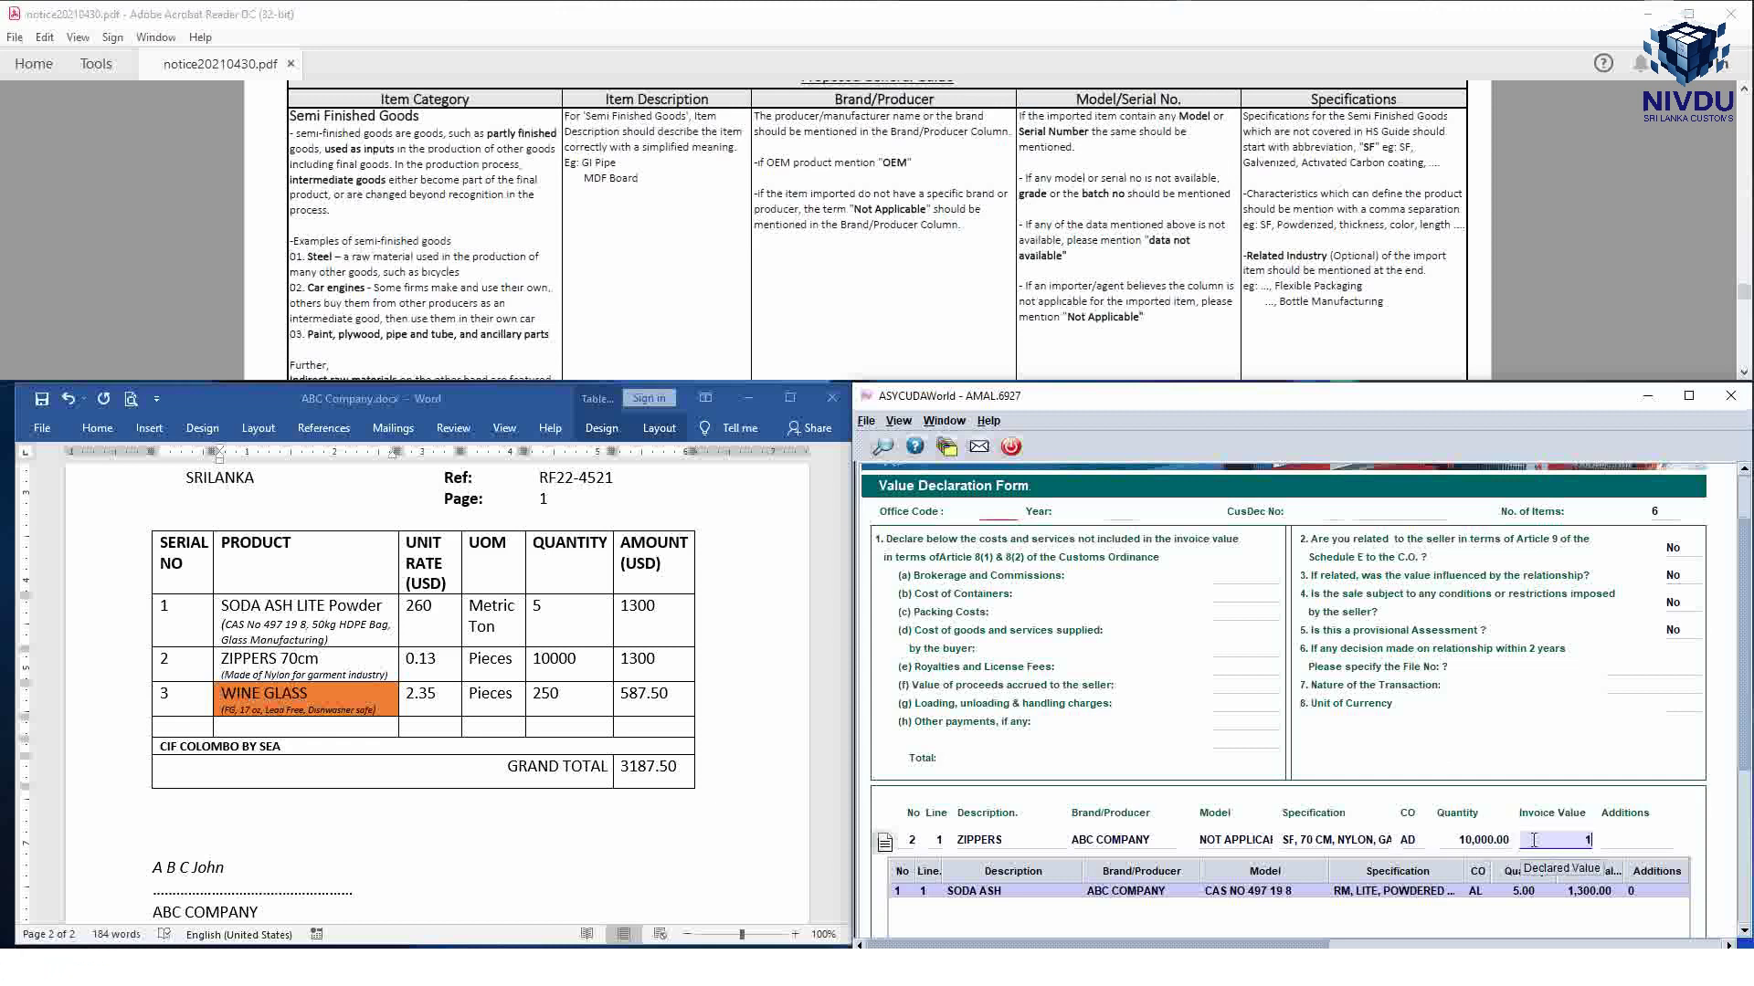
text(1,300)
click(1626, 841)
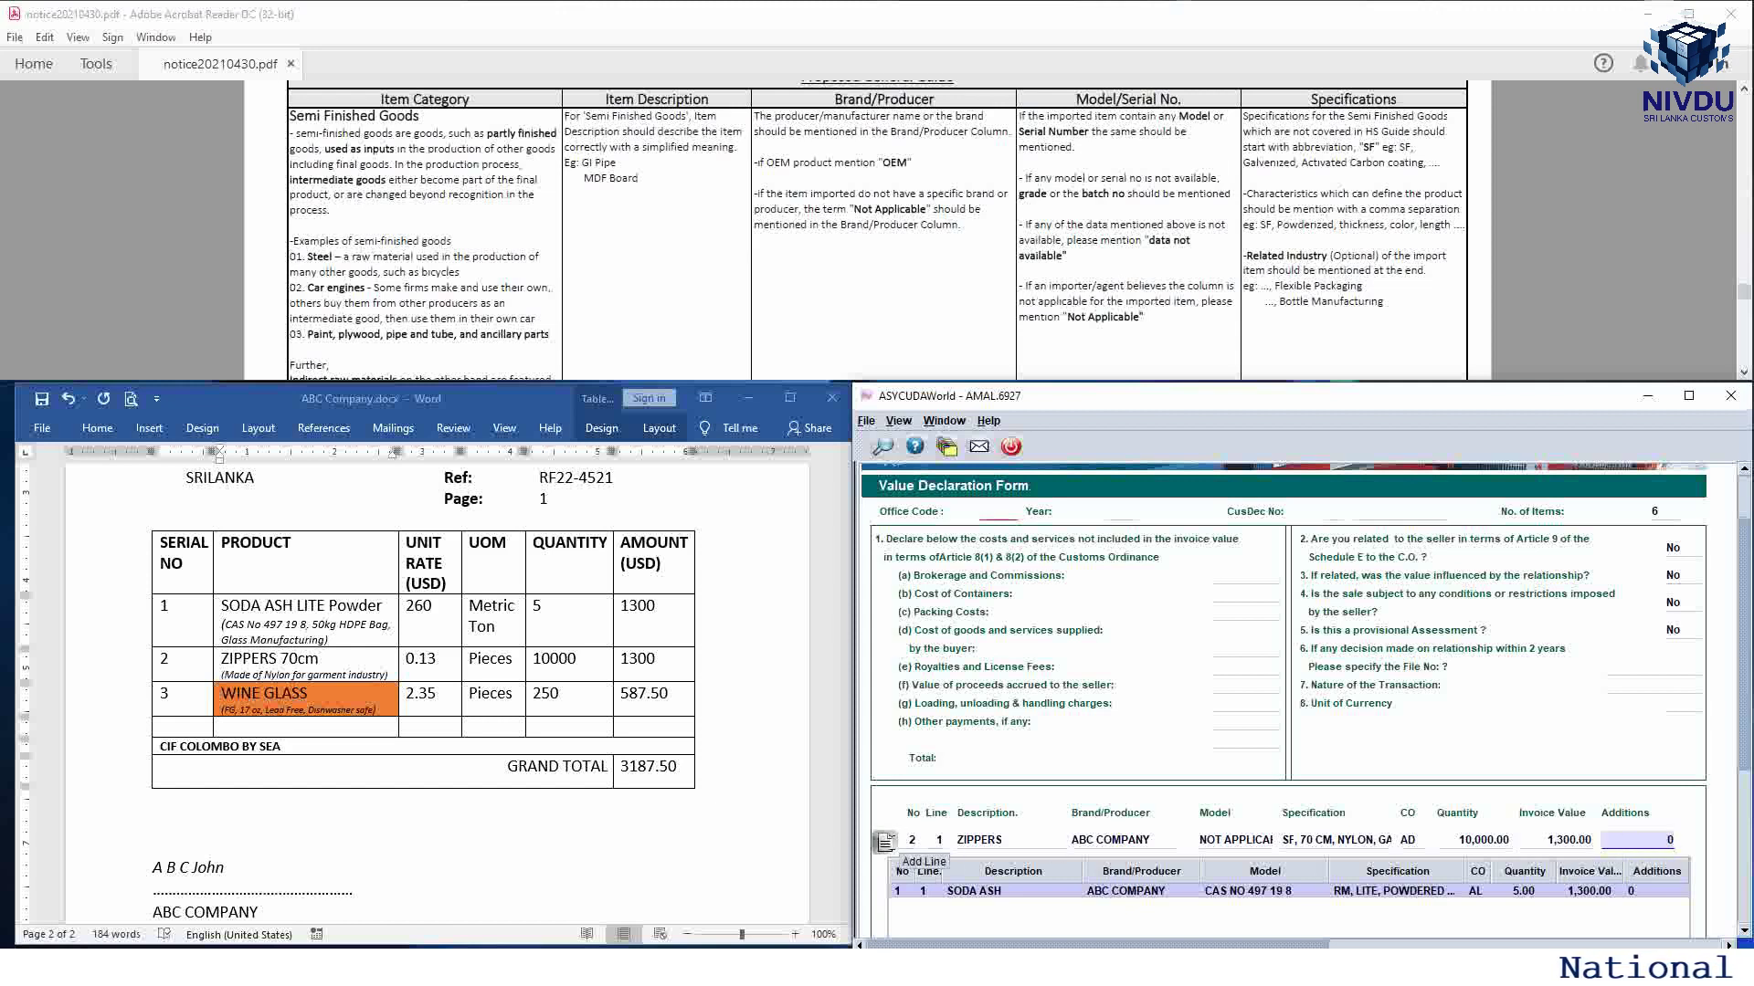
click(884, 842)
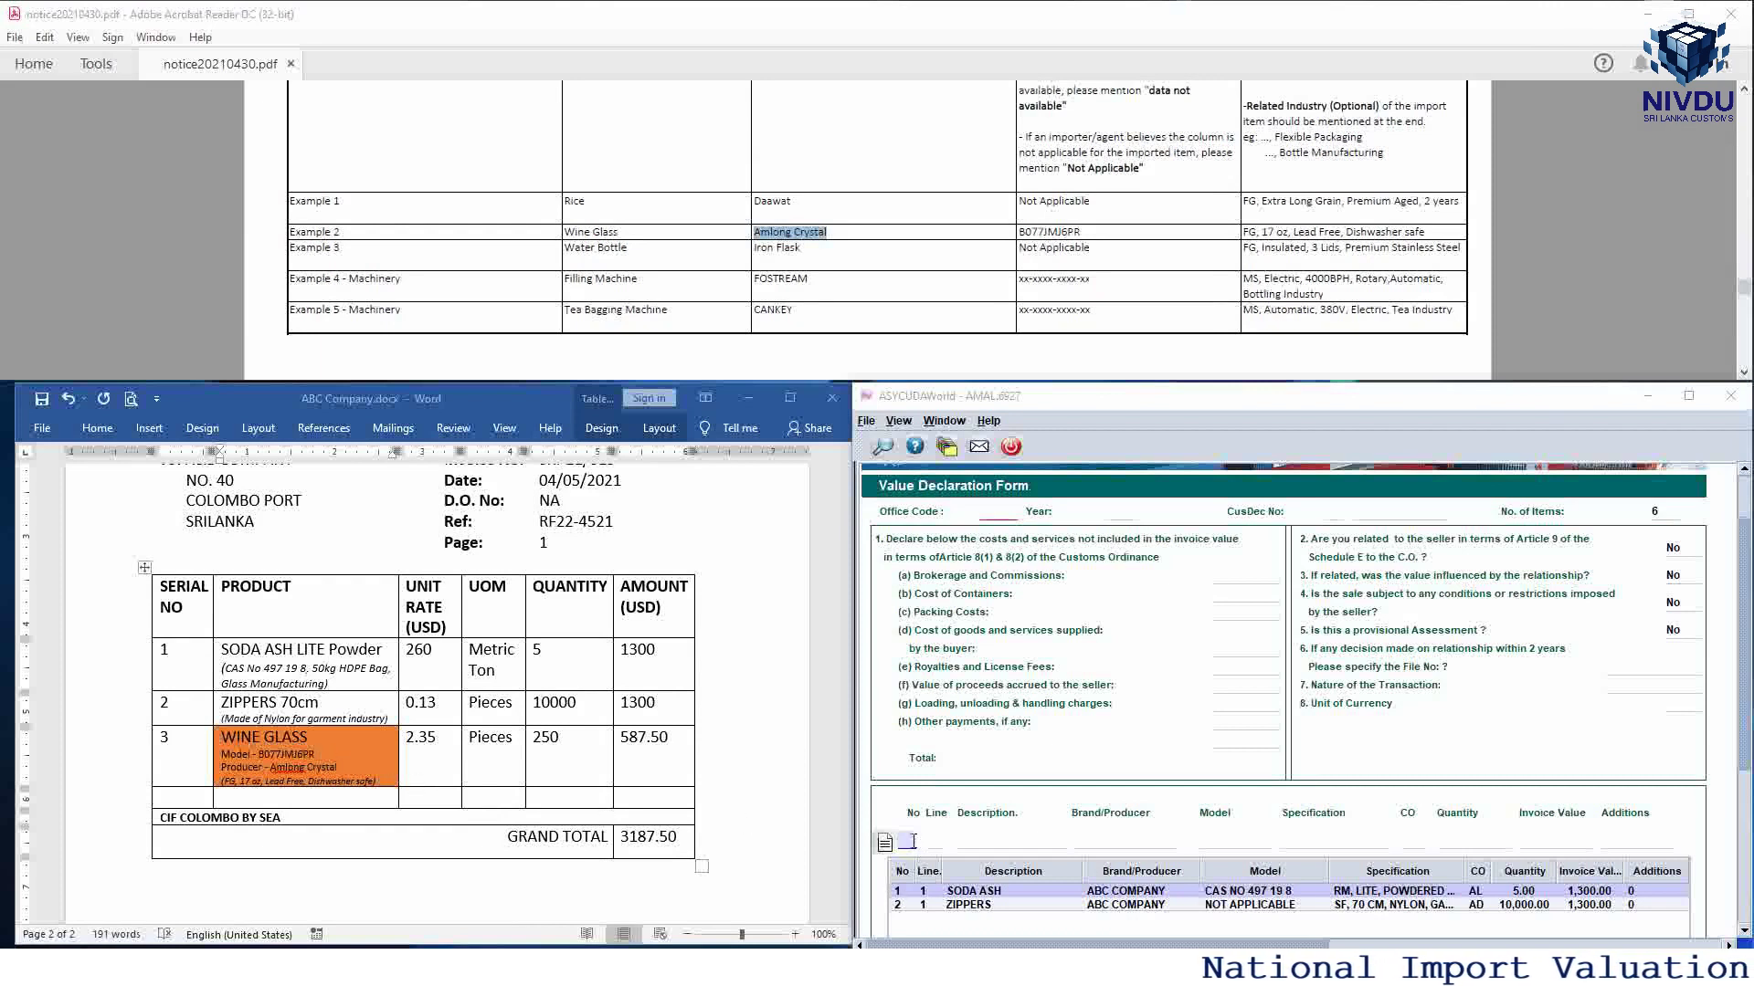
Step: Bring up the Finished Goods category in the general guide and start a goods entry with item number 3 and line number 1
scroll(563, 248, up, 5)
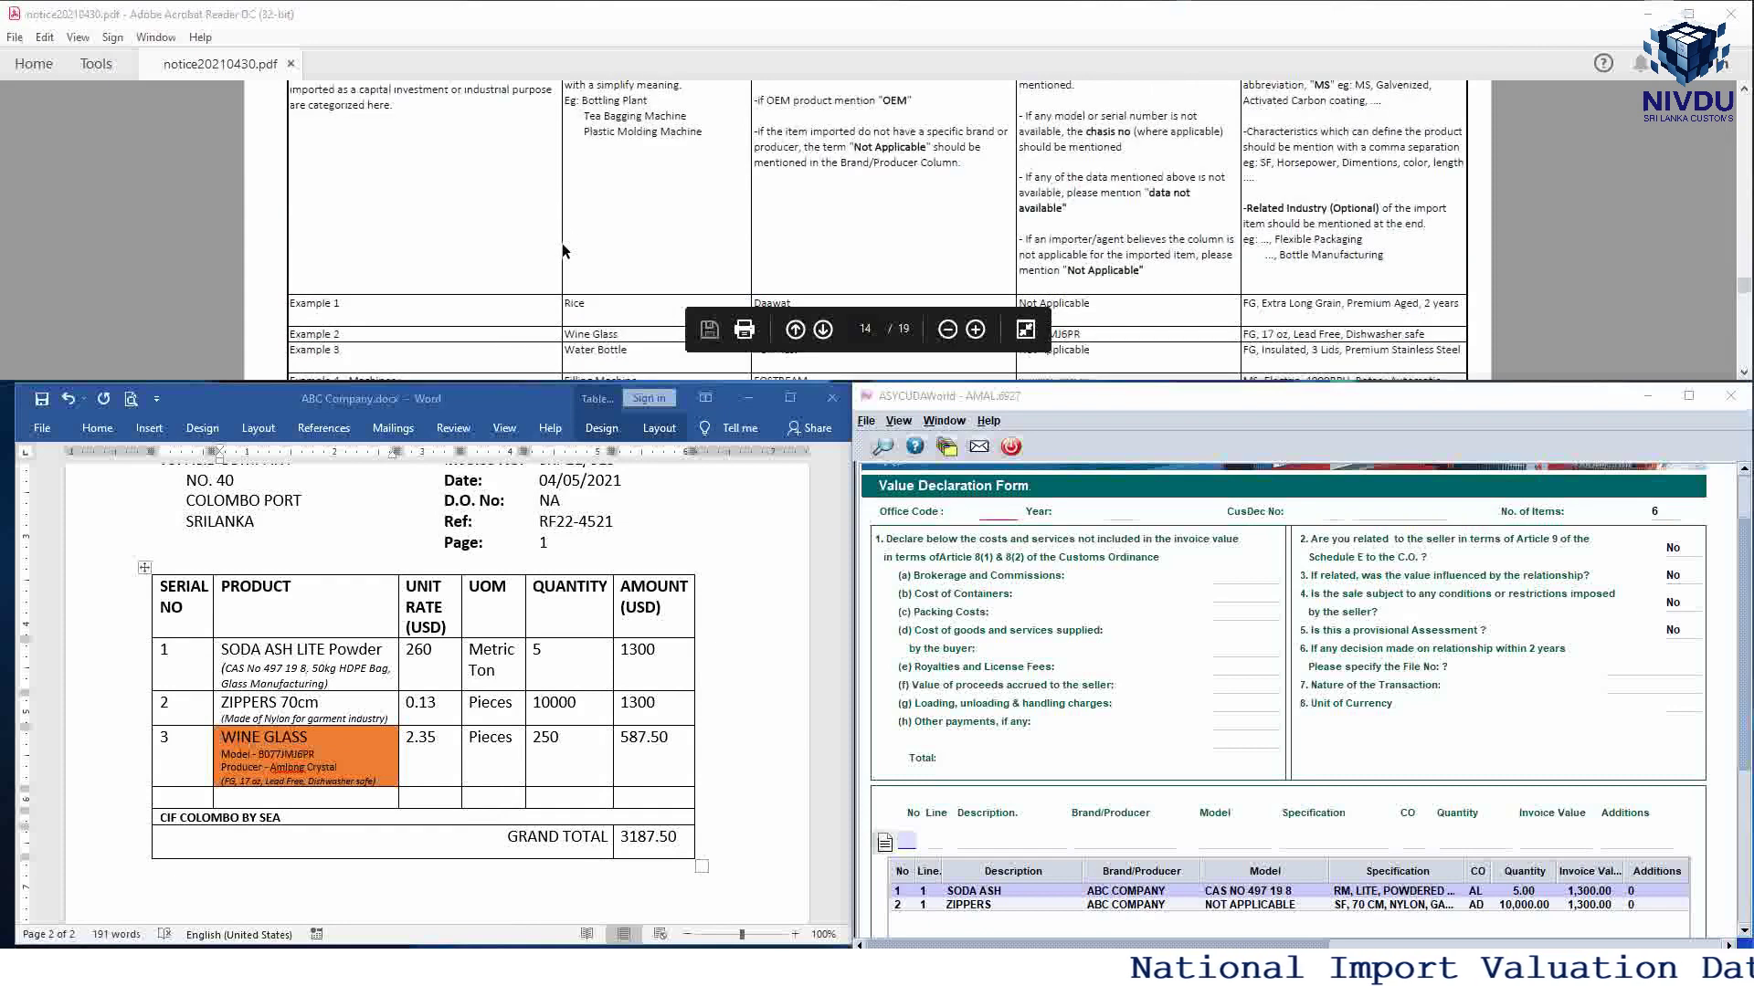
scroll(563, 248, up, 4)
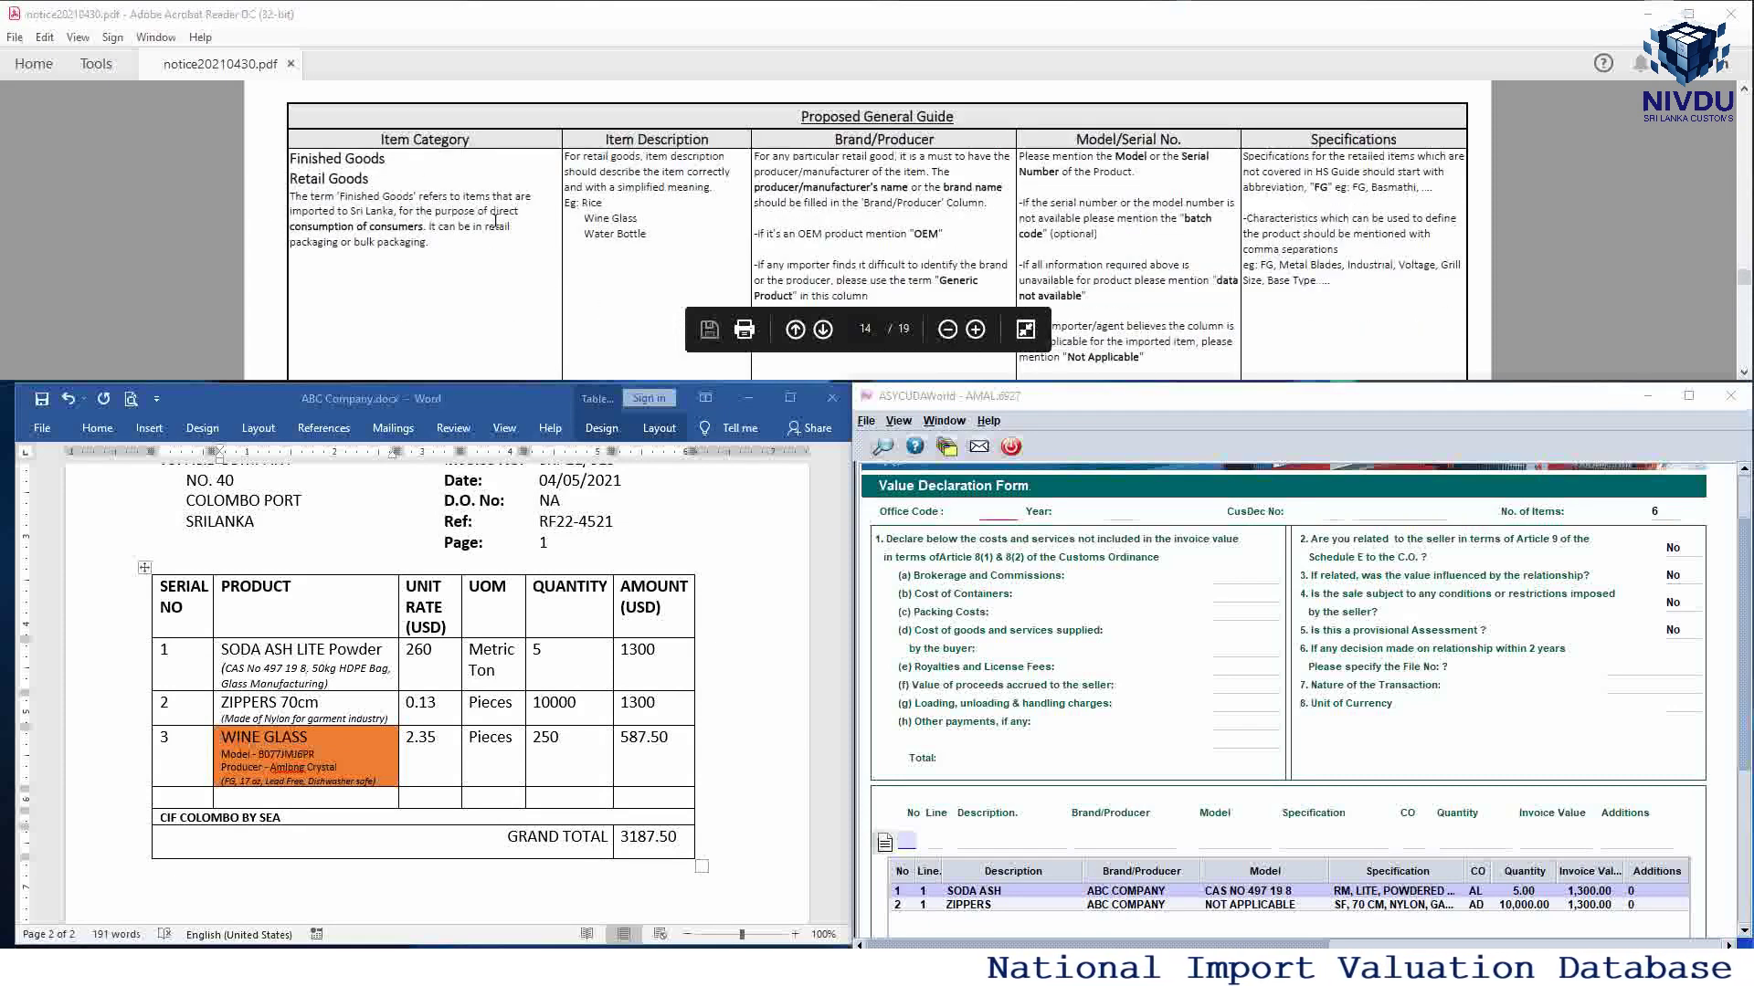
click(908, 838)
click(939, 841)
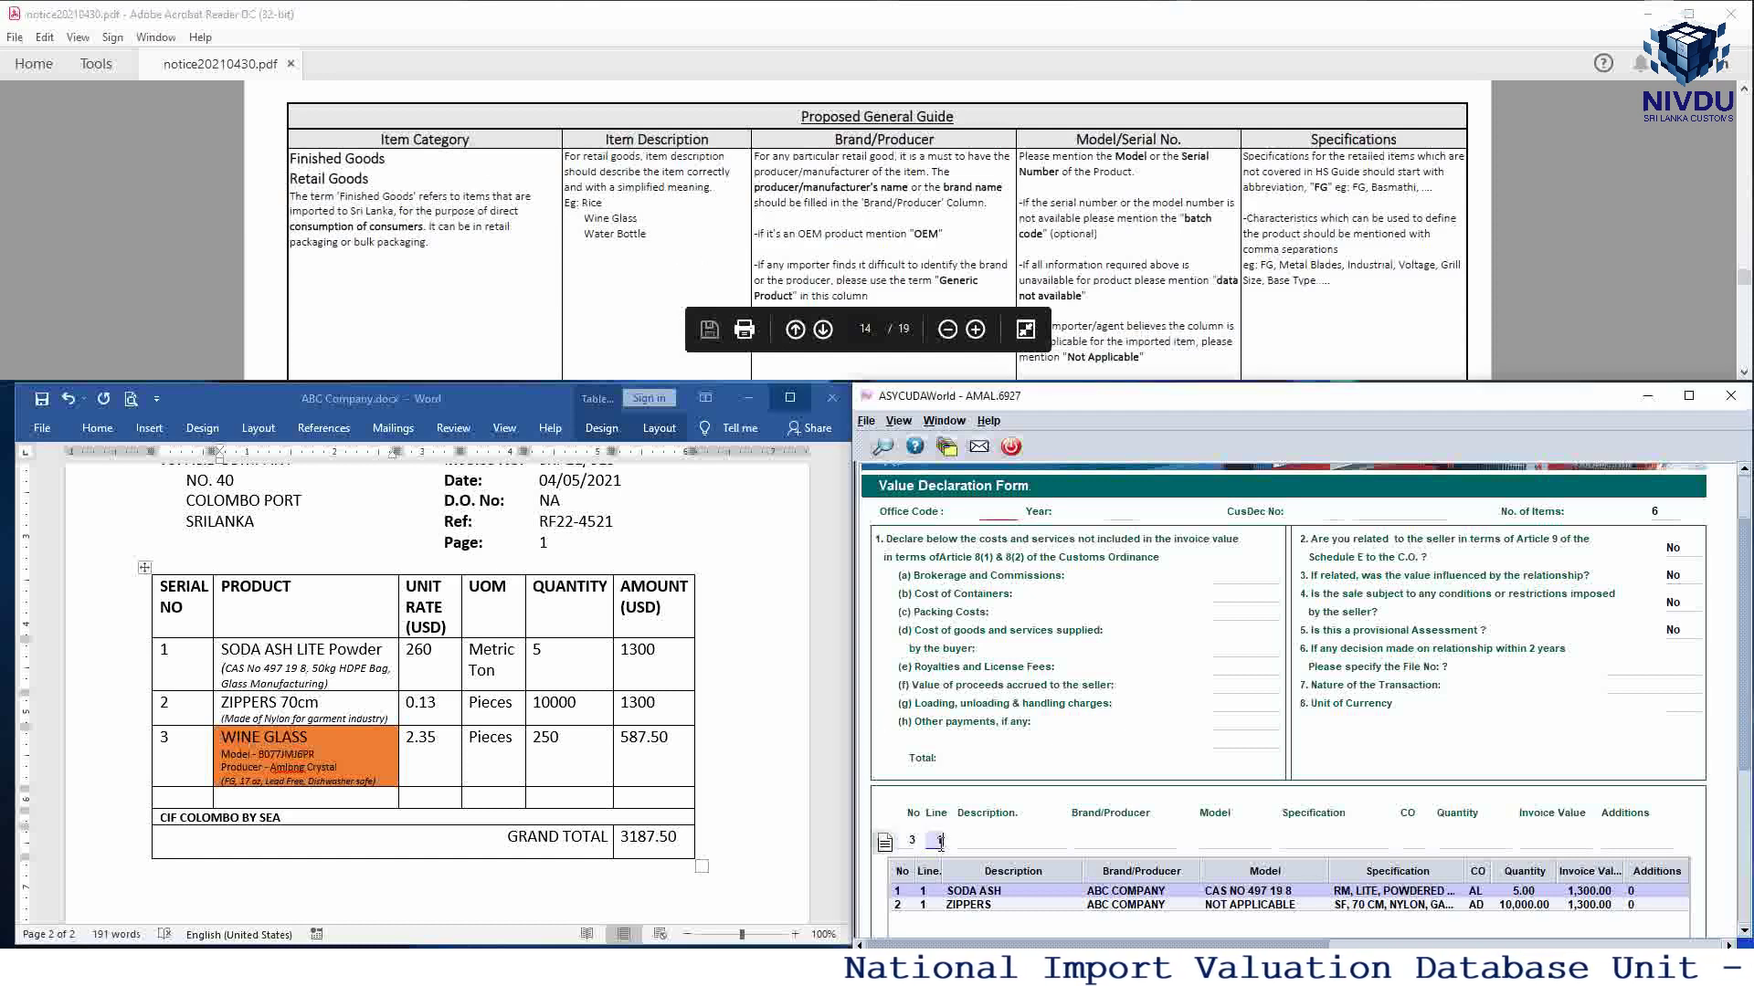
Step: Copy WINE GLASS from the invoice's third product into the goods description
click(1006, 842)
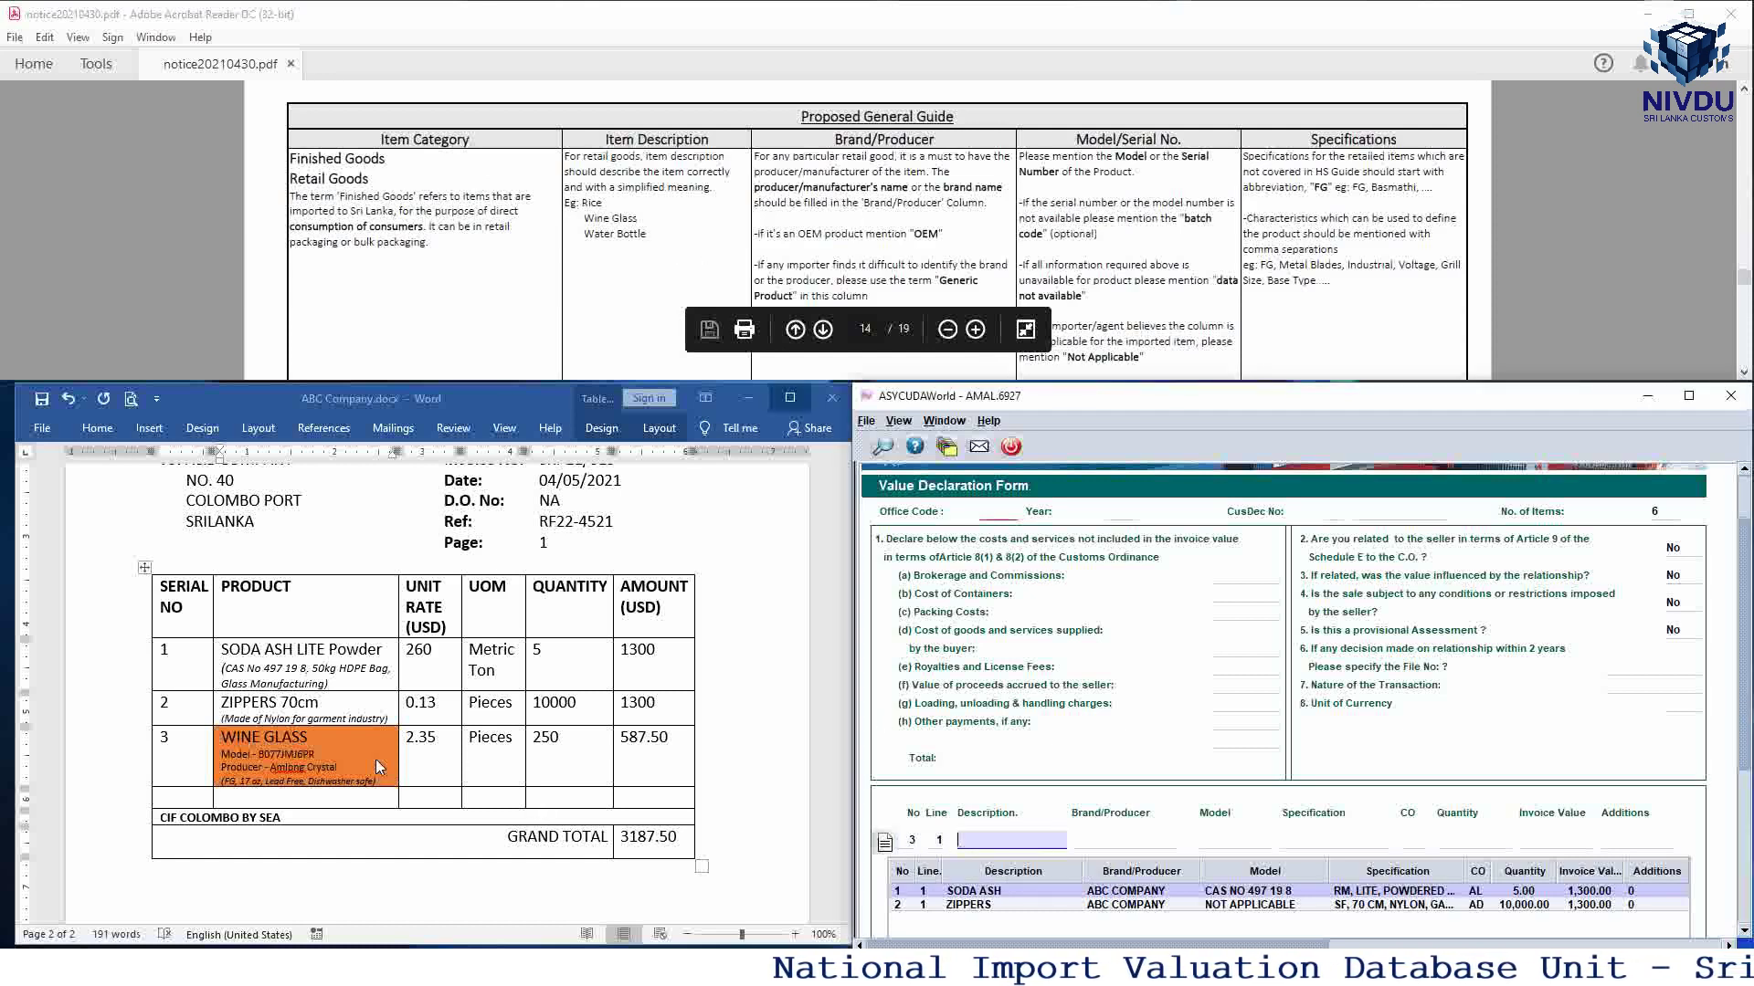
click(295, 739)
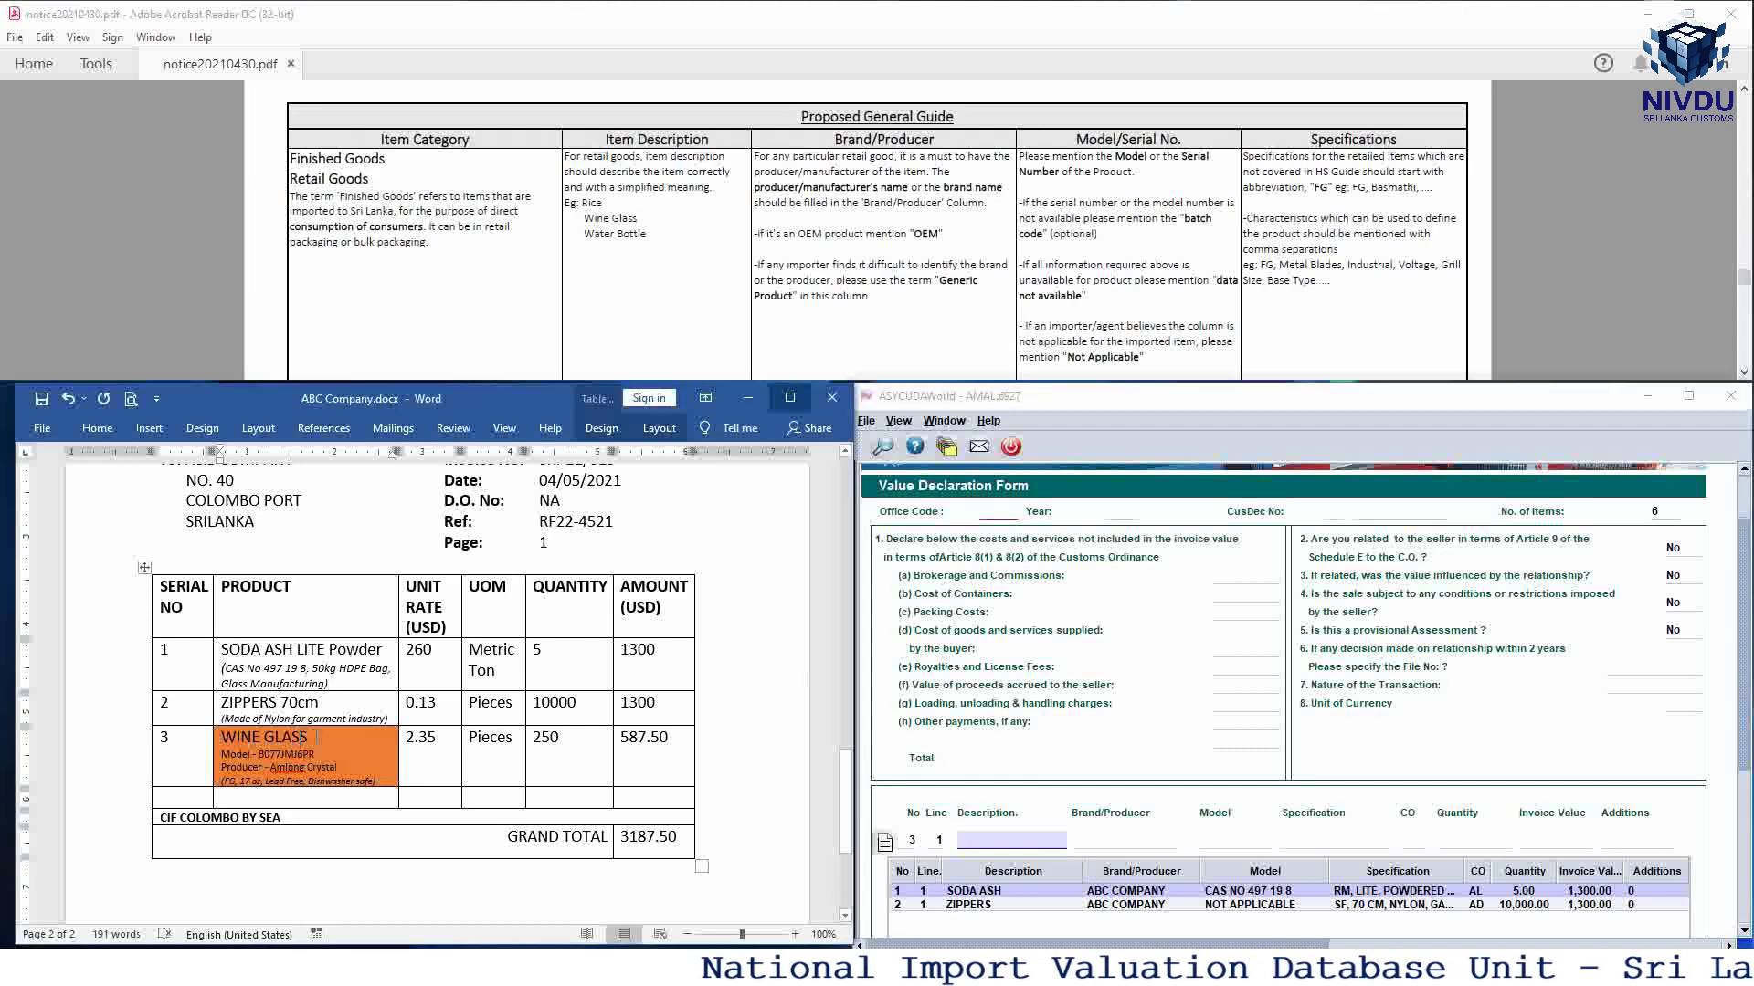
right_click(231, 746)
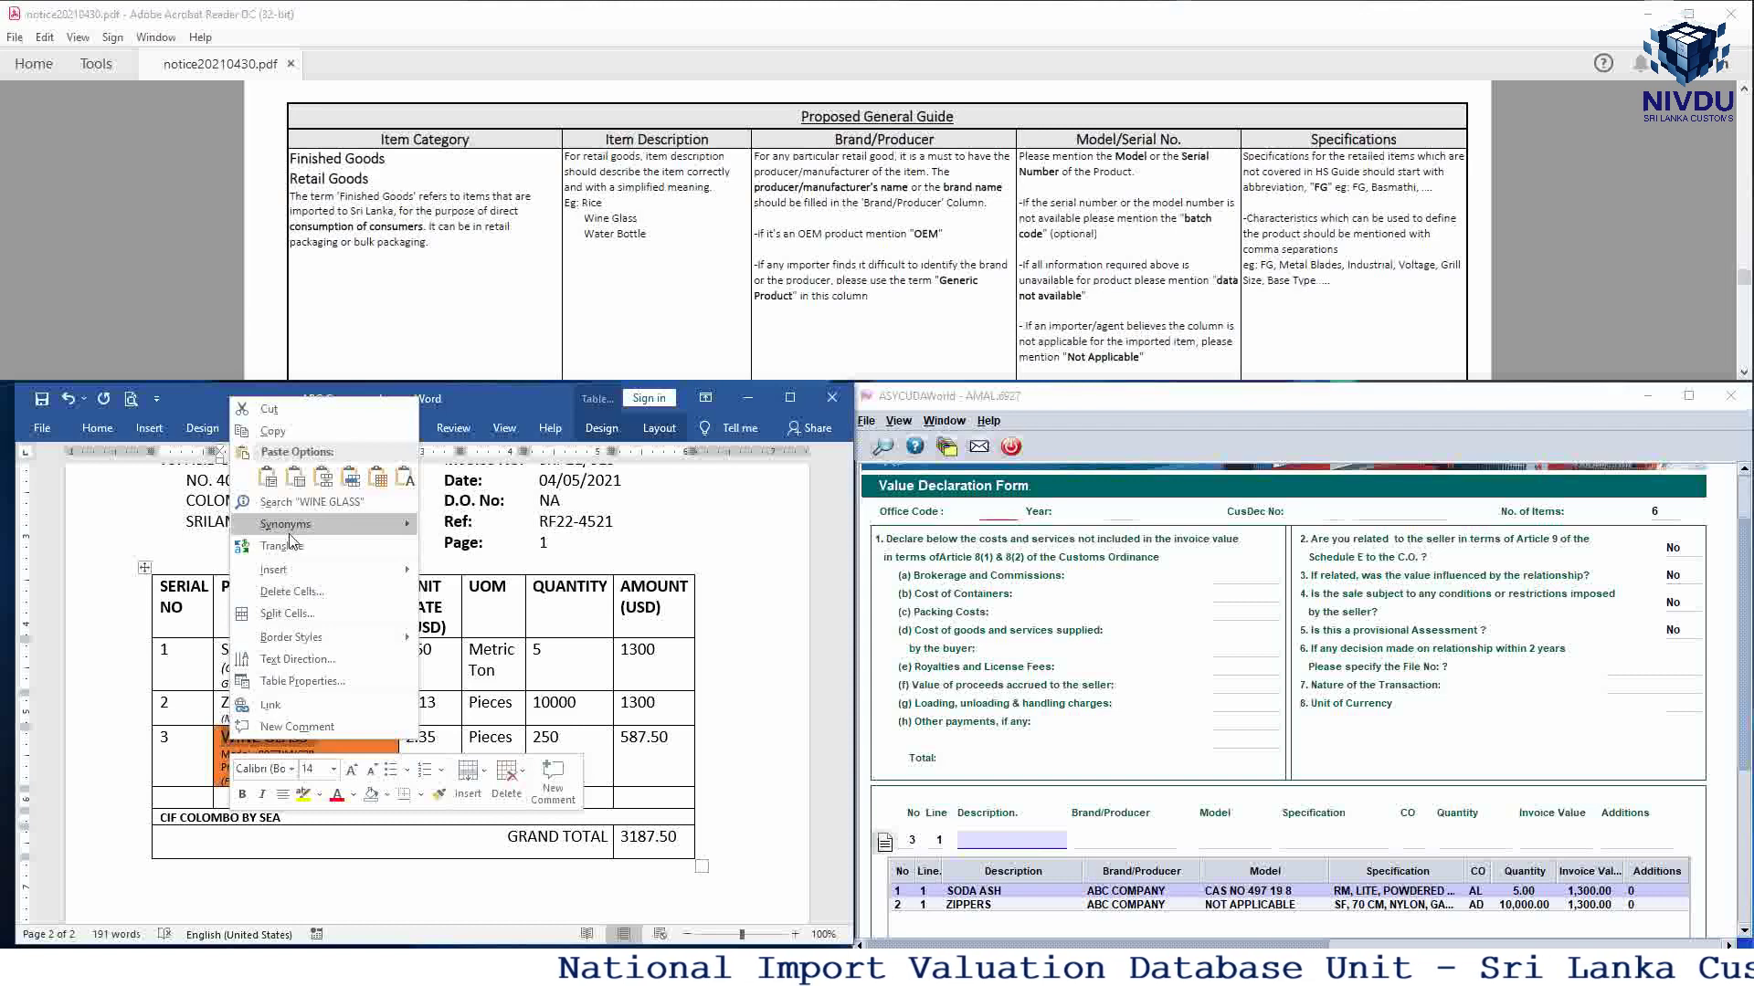
click(273, 430)
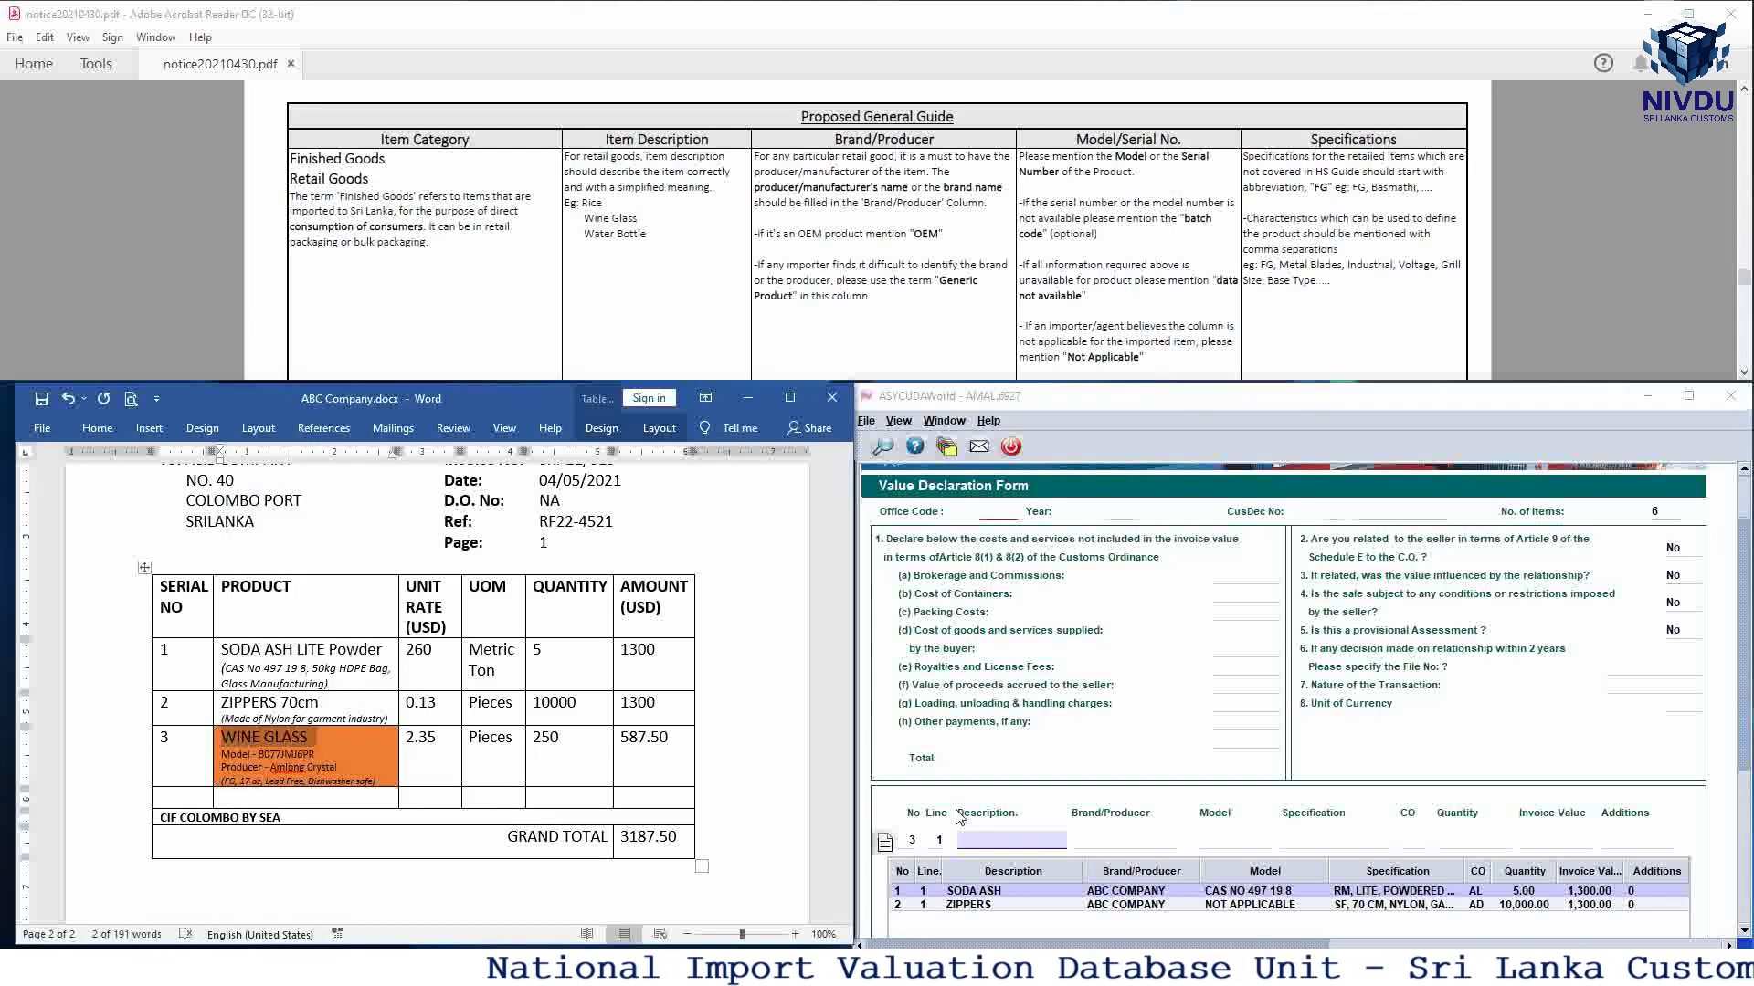
click(968, 839)
right_click(968, 840)
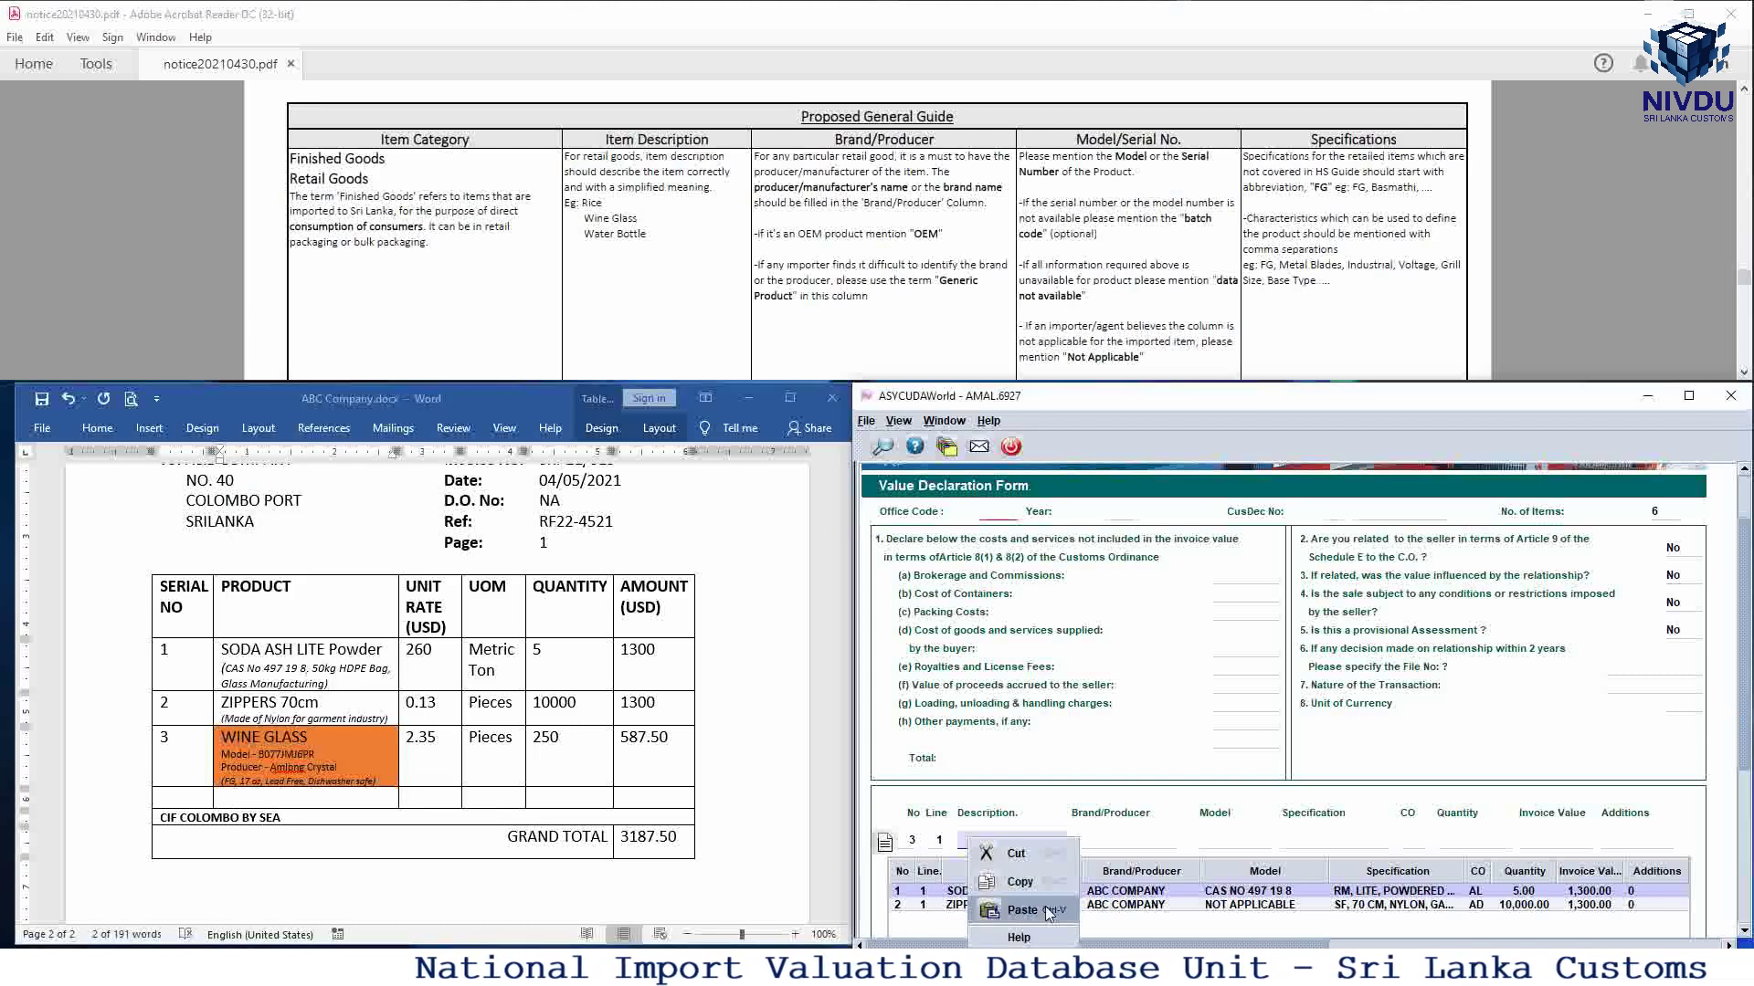
click(1022, 910)
Step: Copy the producer Amlong Crystal from the invoice into the wine glass entry's brand/producer
click(1096, 841)
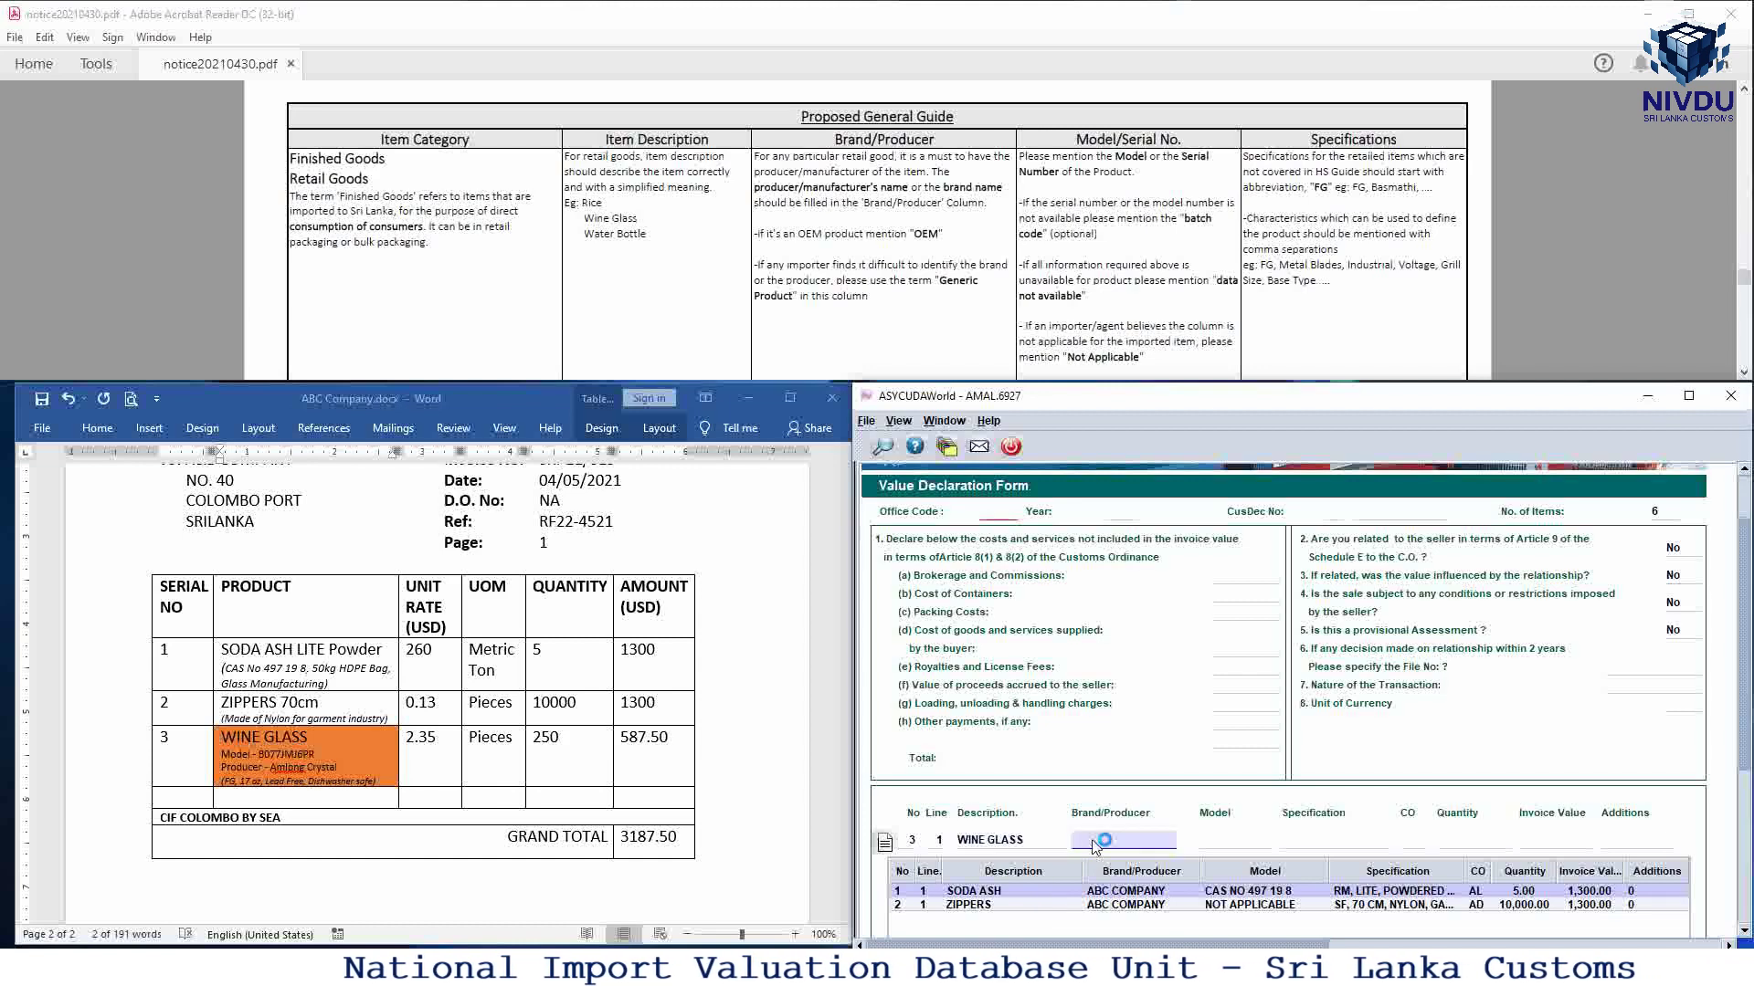
click(342, 770)
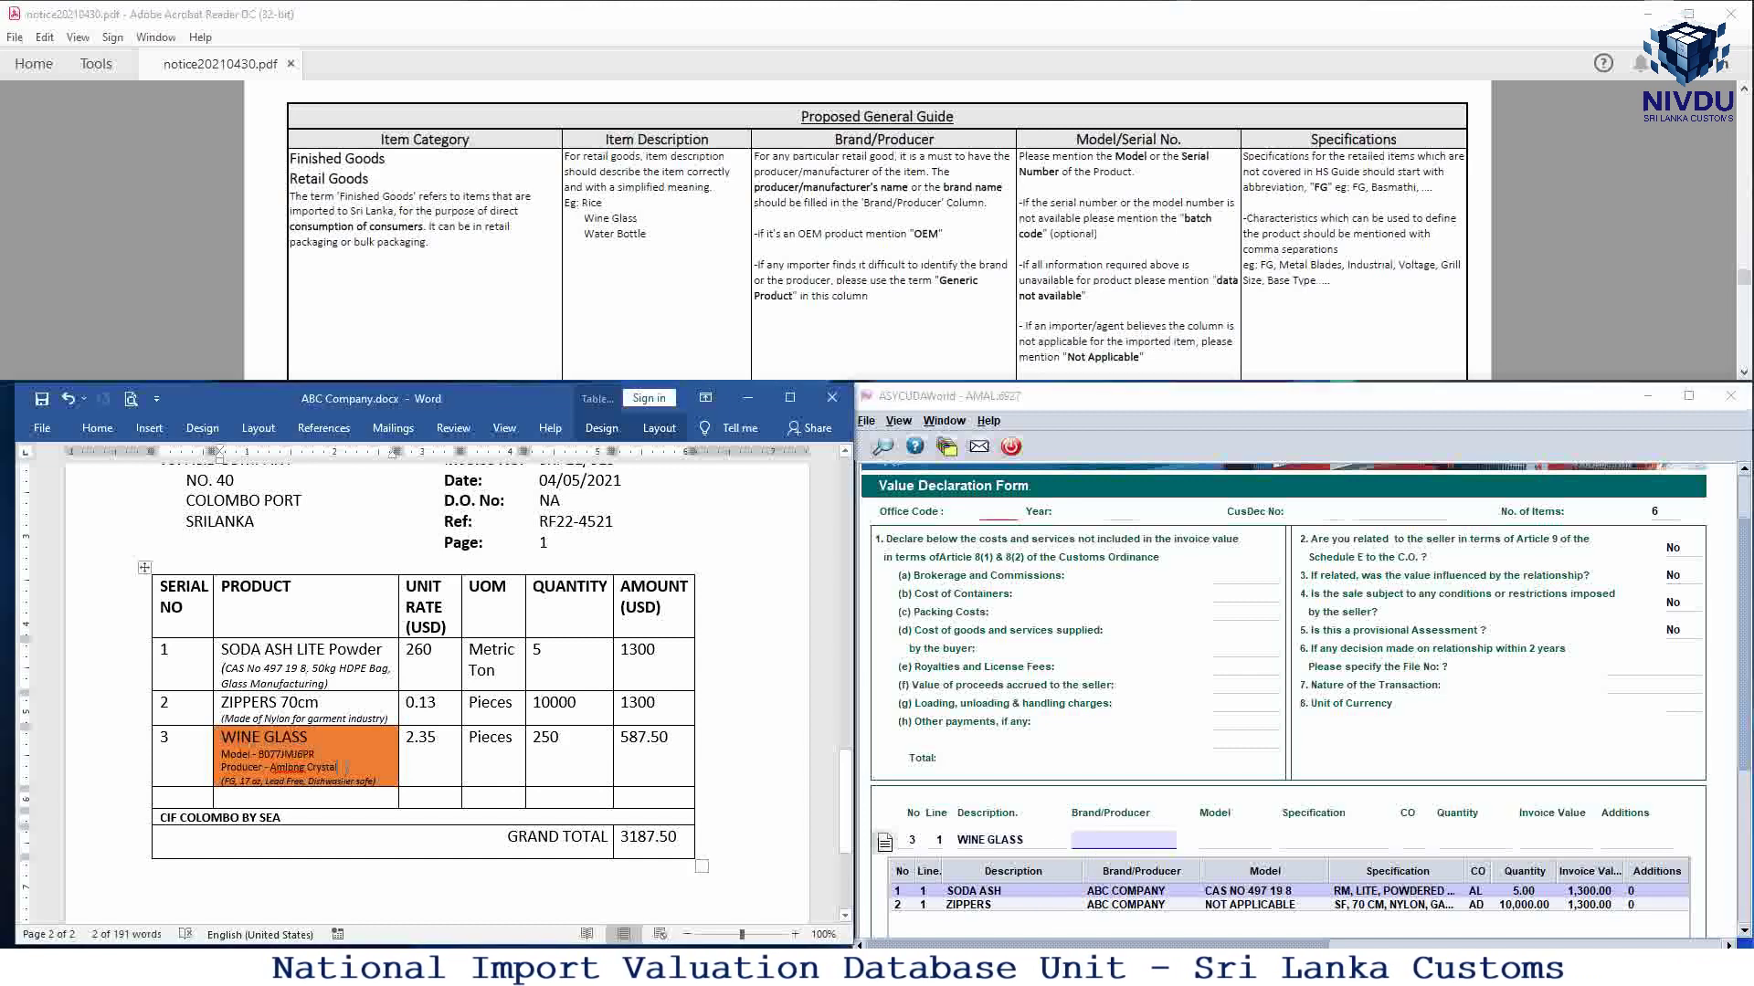
right_click(286, 782)
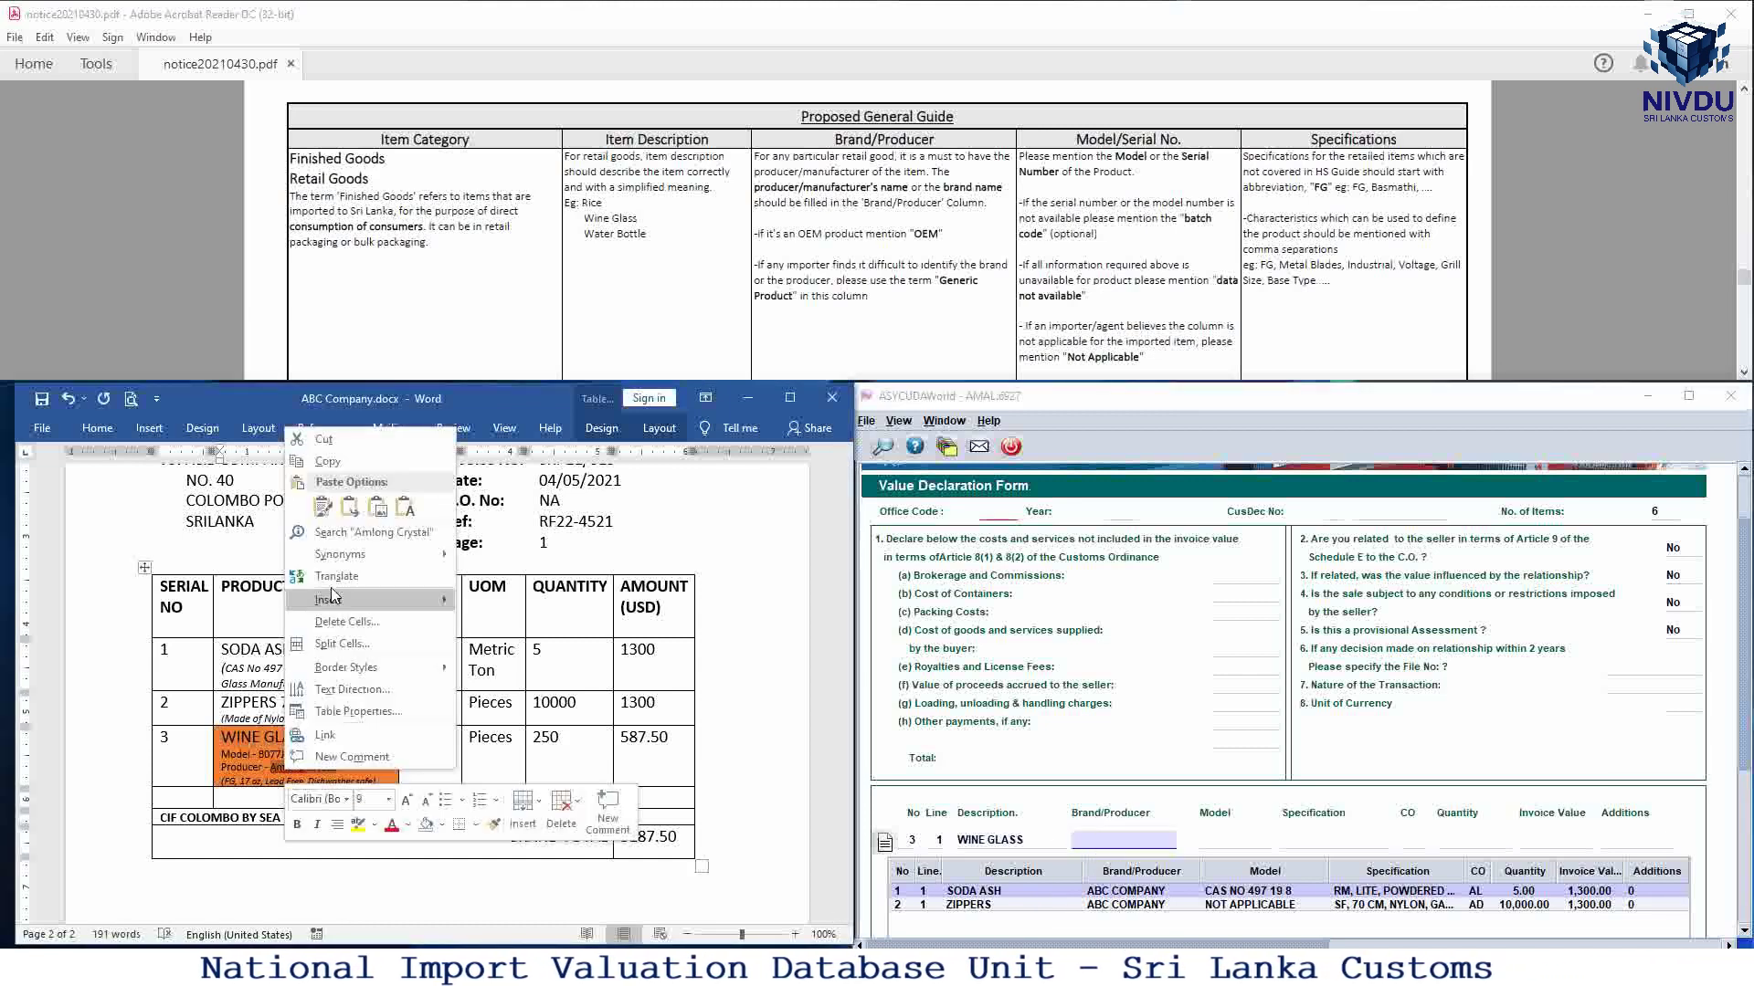
click(353, 463)
click(1107, 842)
right_click(1108, 843)
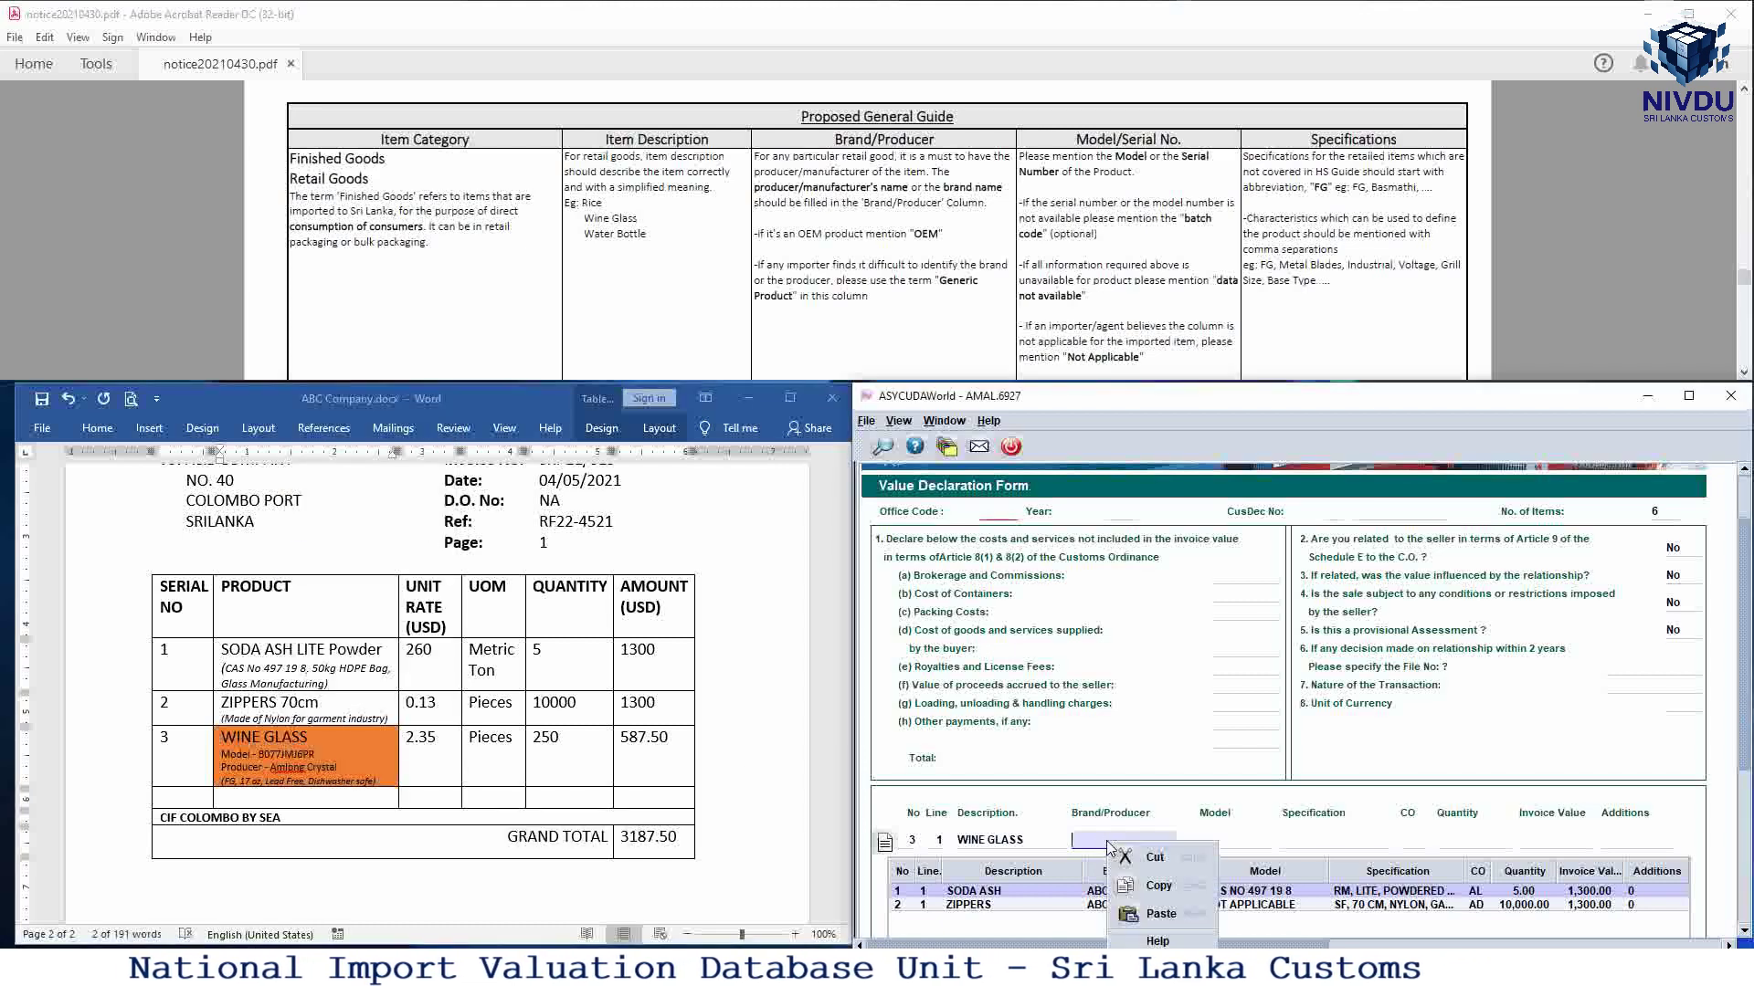
click(1156, 915)
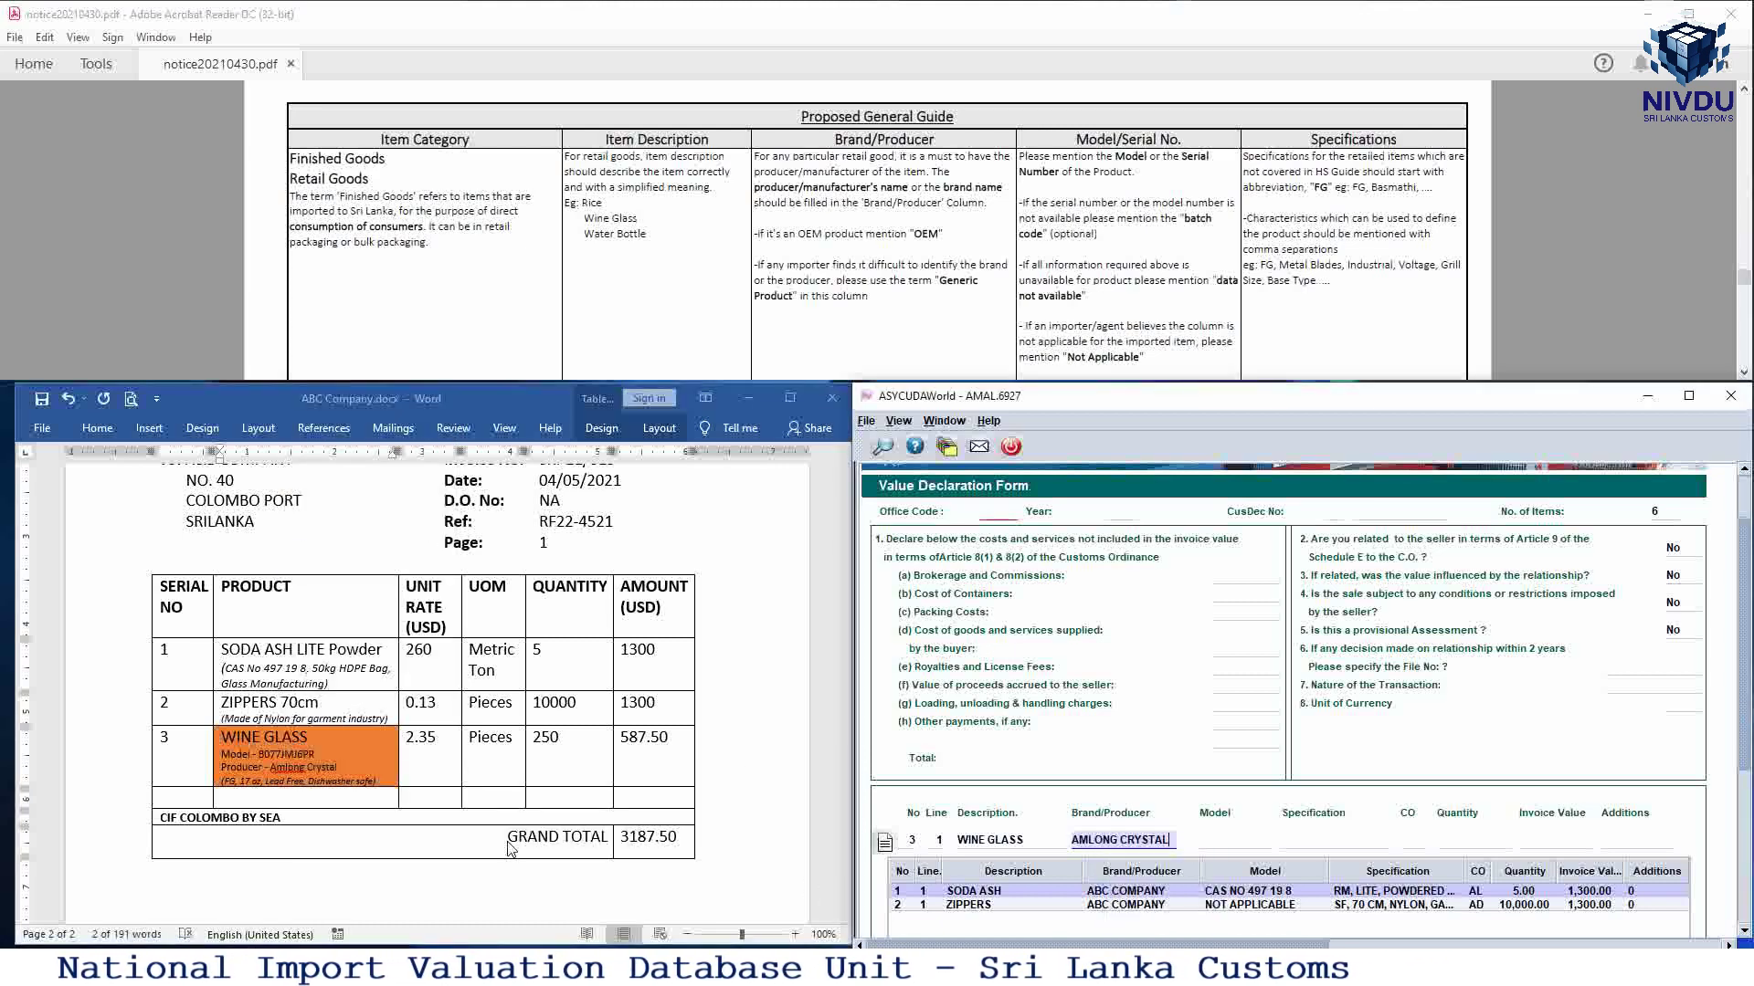
Step: Copy the model B077JMJ6PR from the invoice into the wine glass entry's model
double_click(303, 752)
right_click(307, 756)
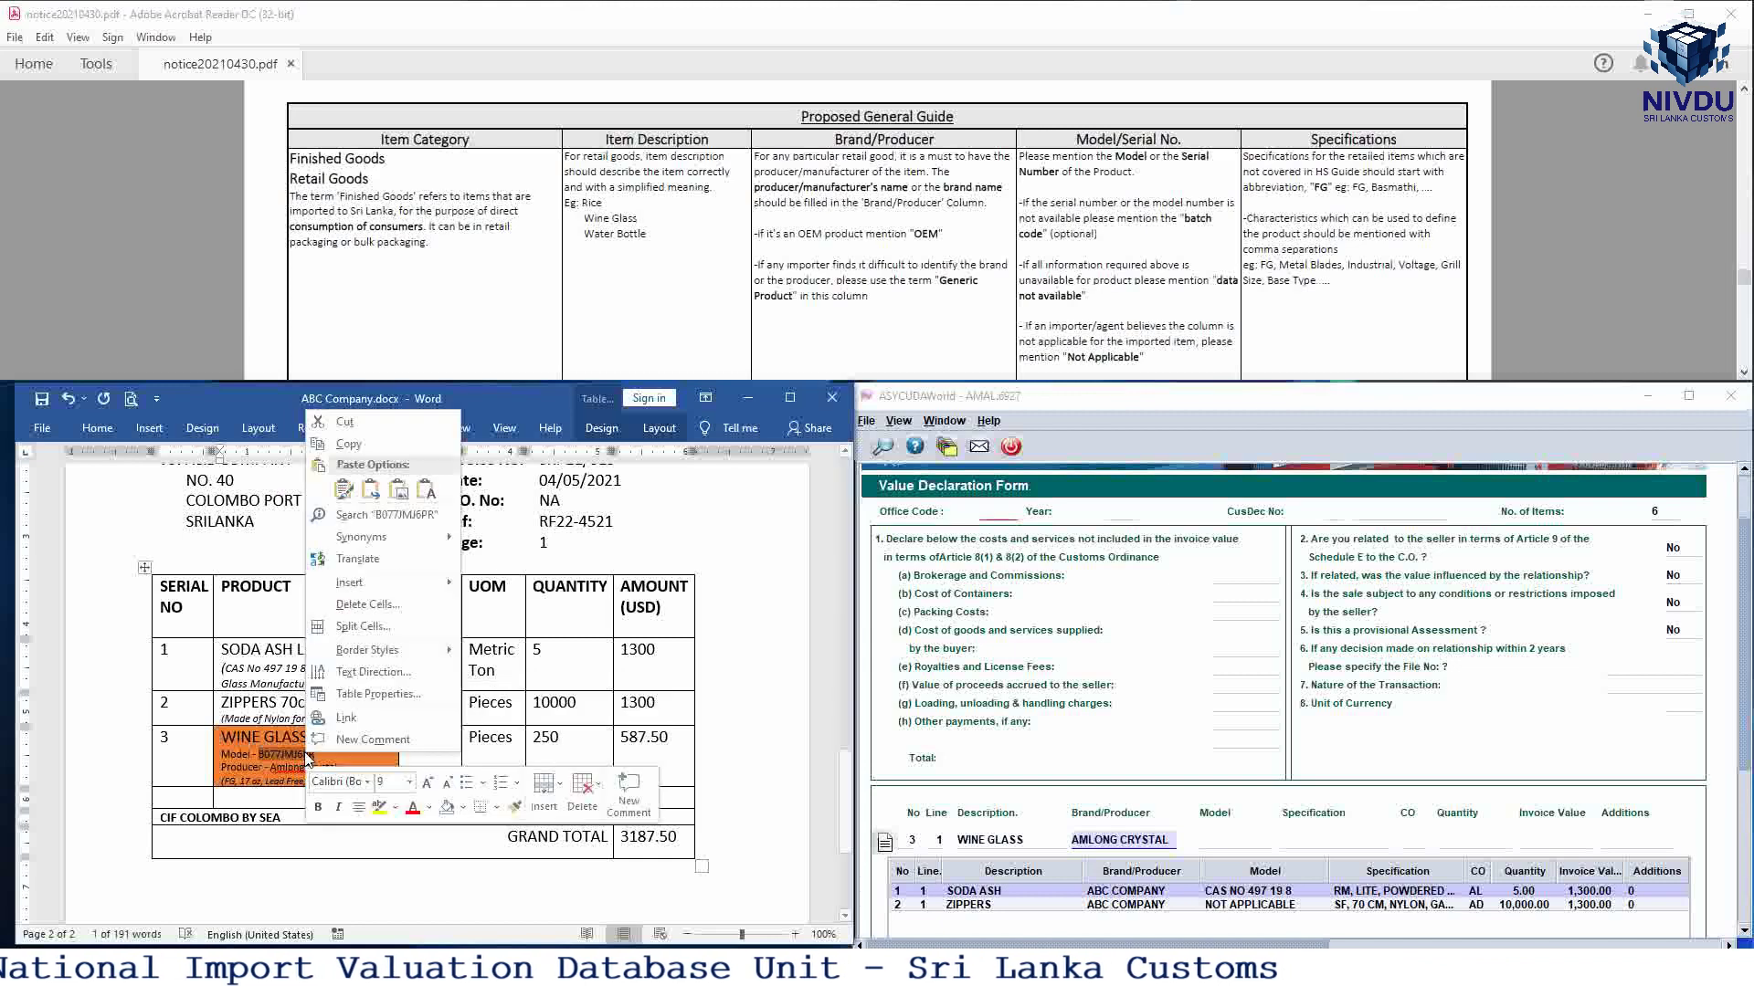
click(357, 444)
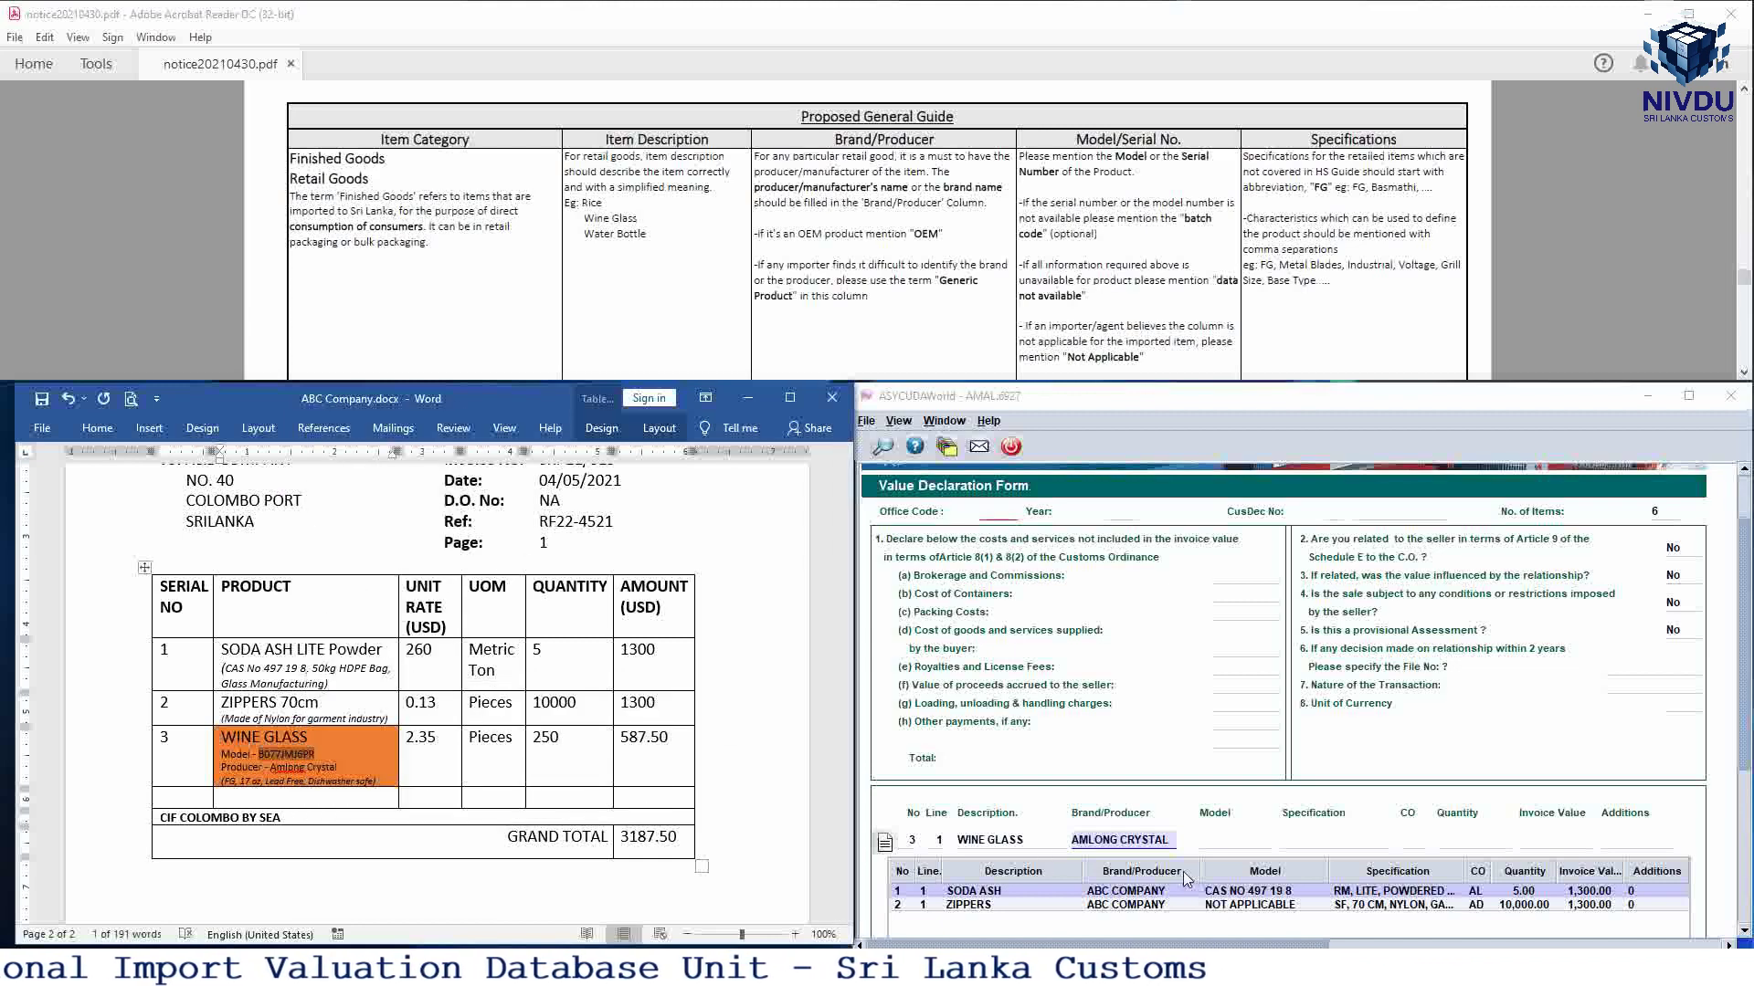
right_click(1213, 840)
click(1247, 915)
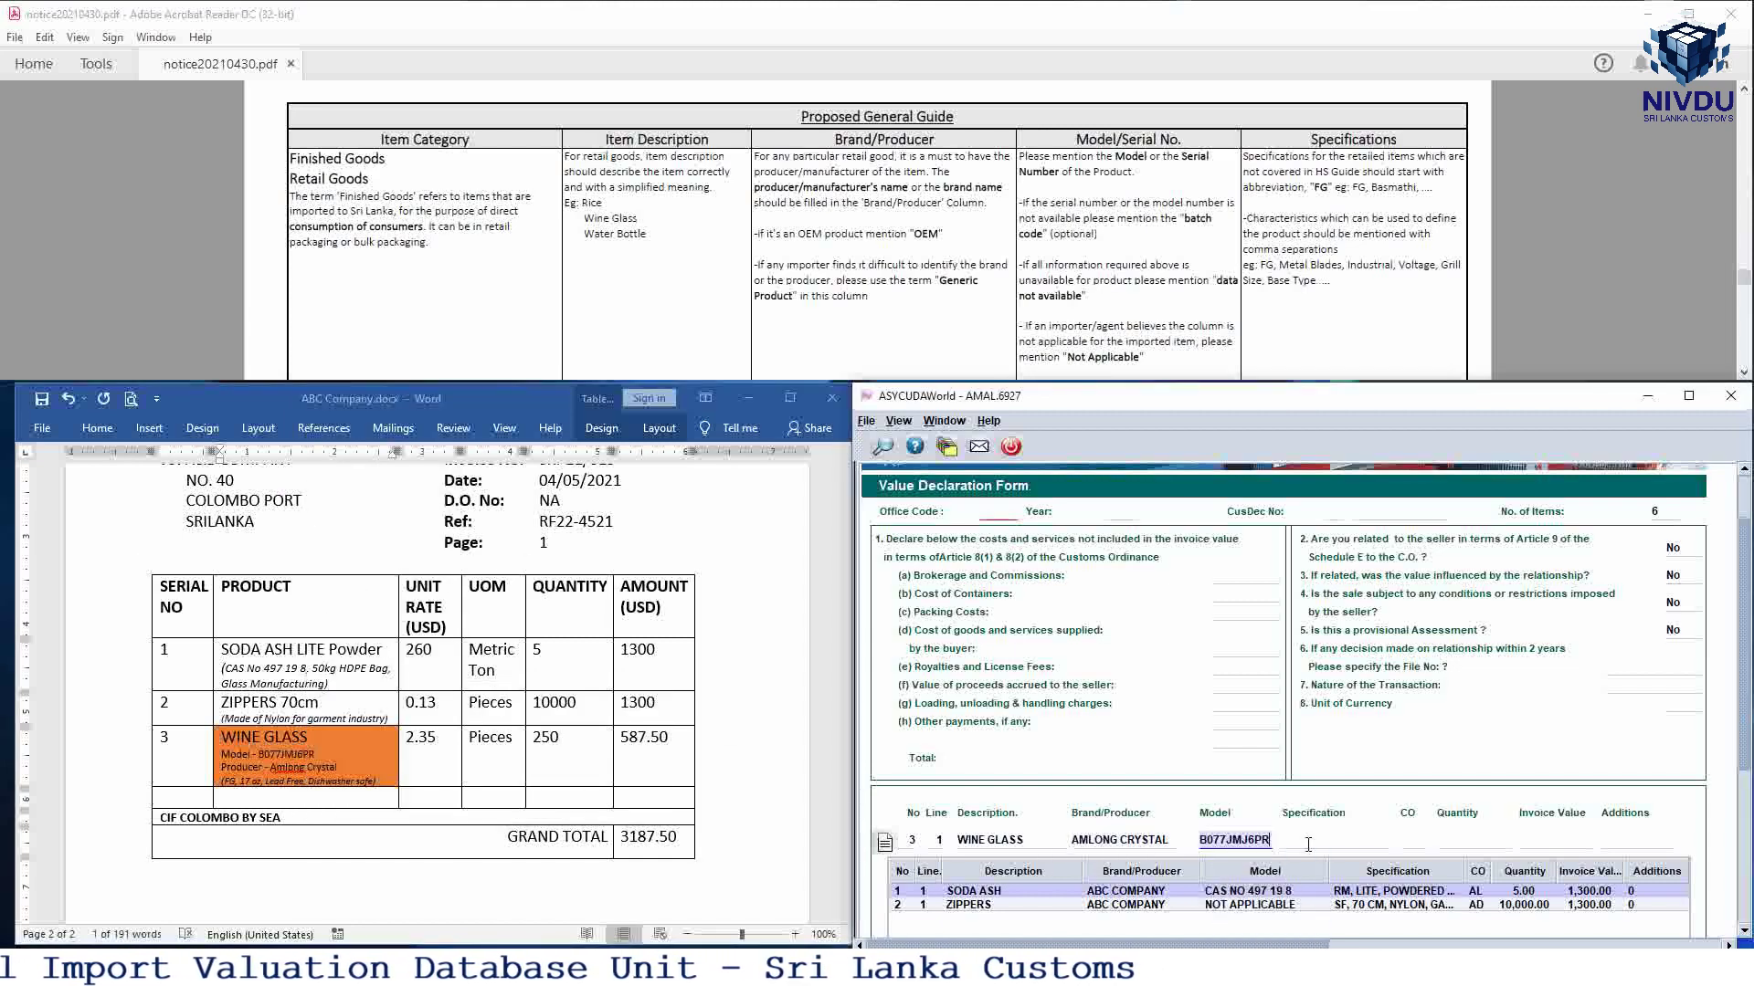
Step: Enter FG, 17 OZ, LEAD FREE, DISHWASHER SAFE as the wine glass specification
click(1308, 842)
text(FG)
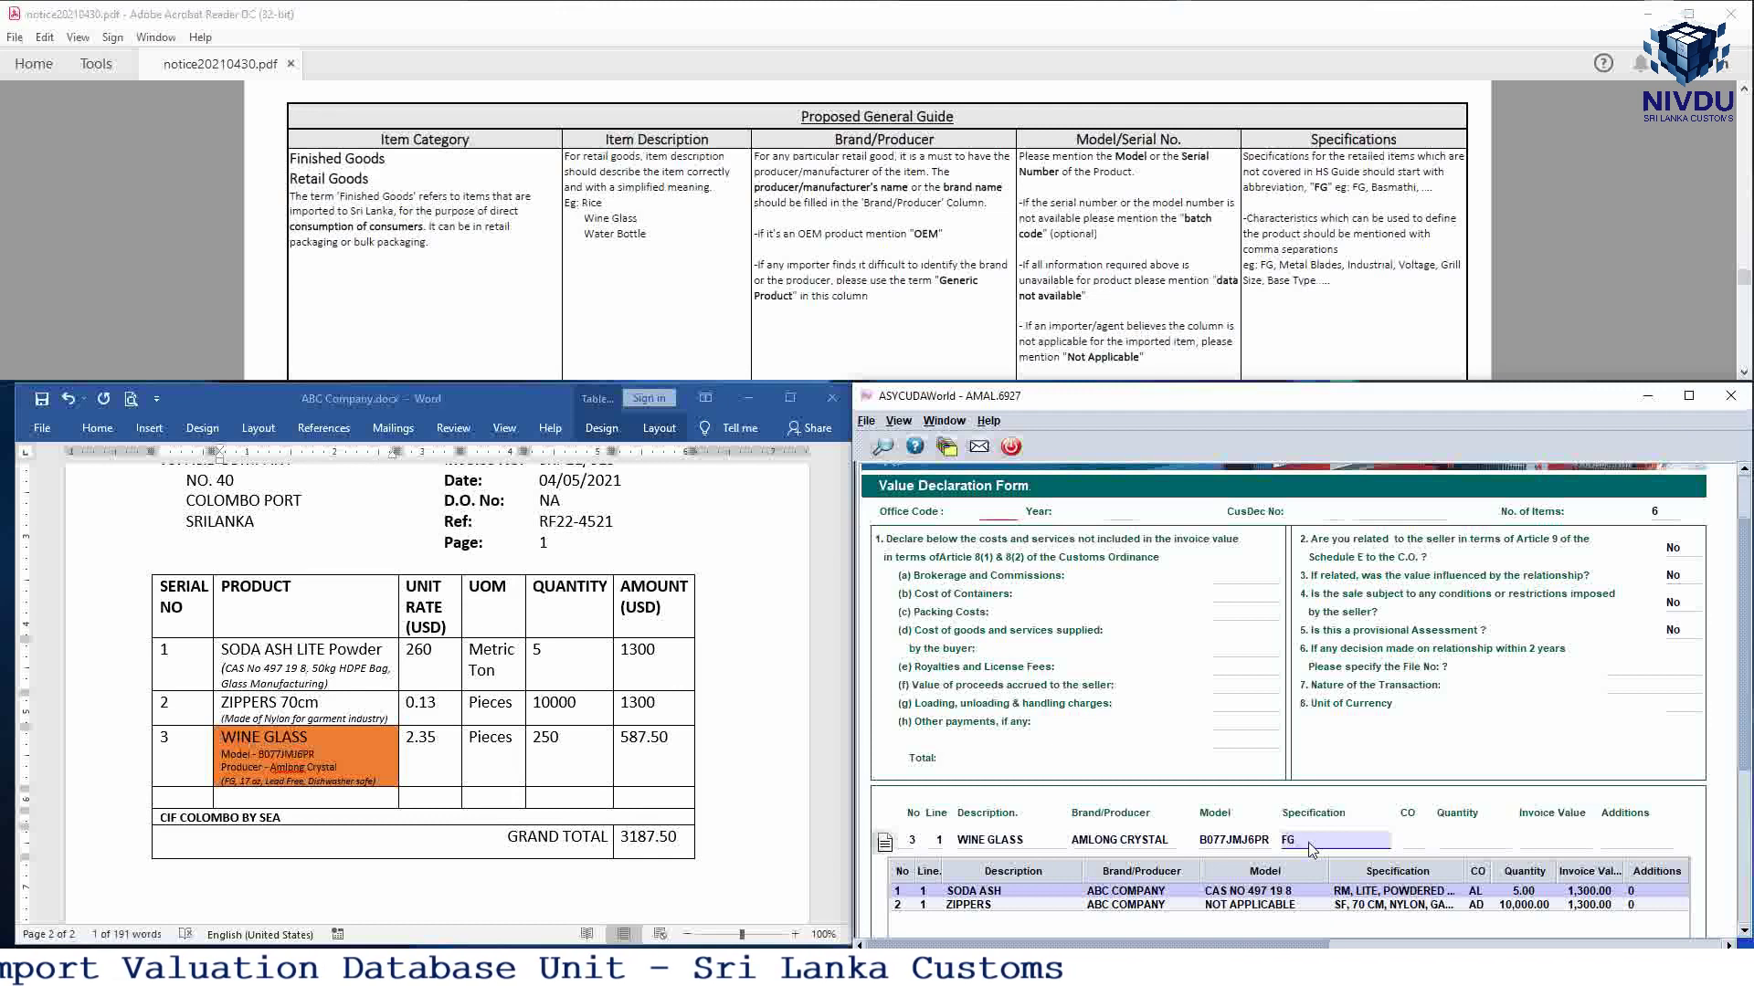
text(,)
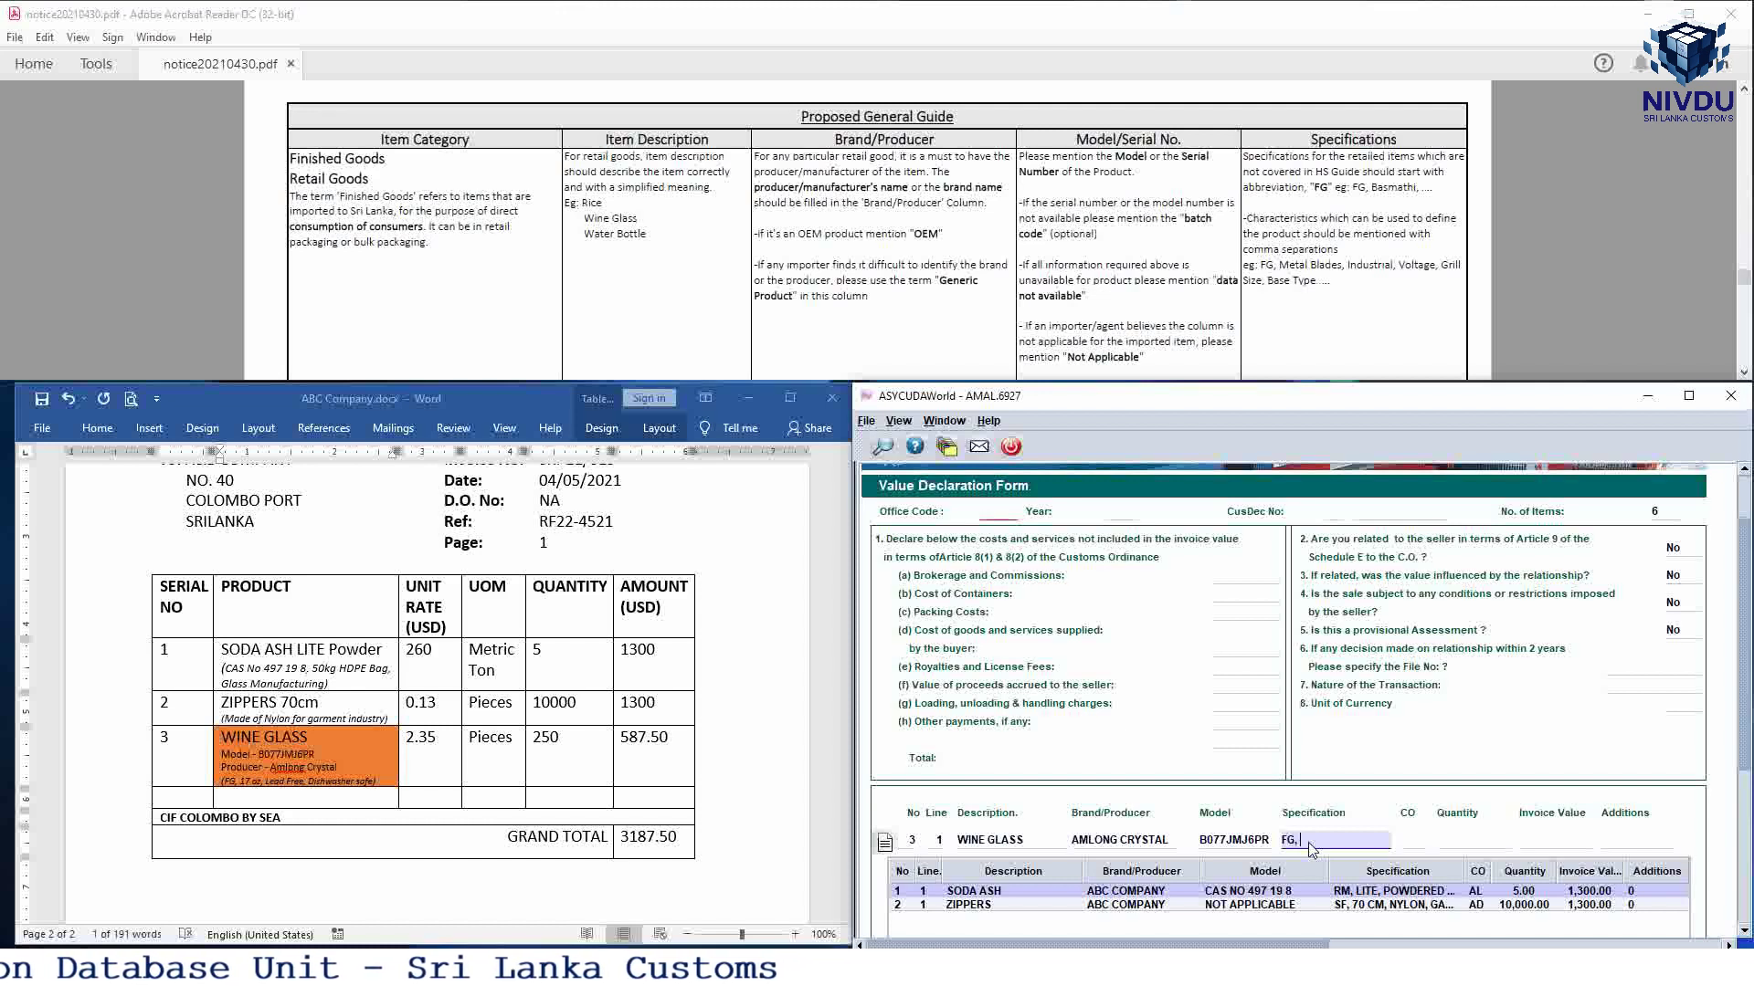
text(17 OZ, LEA)
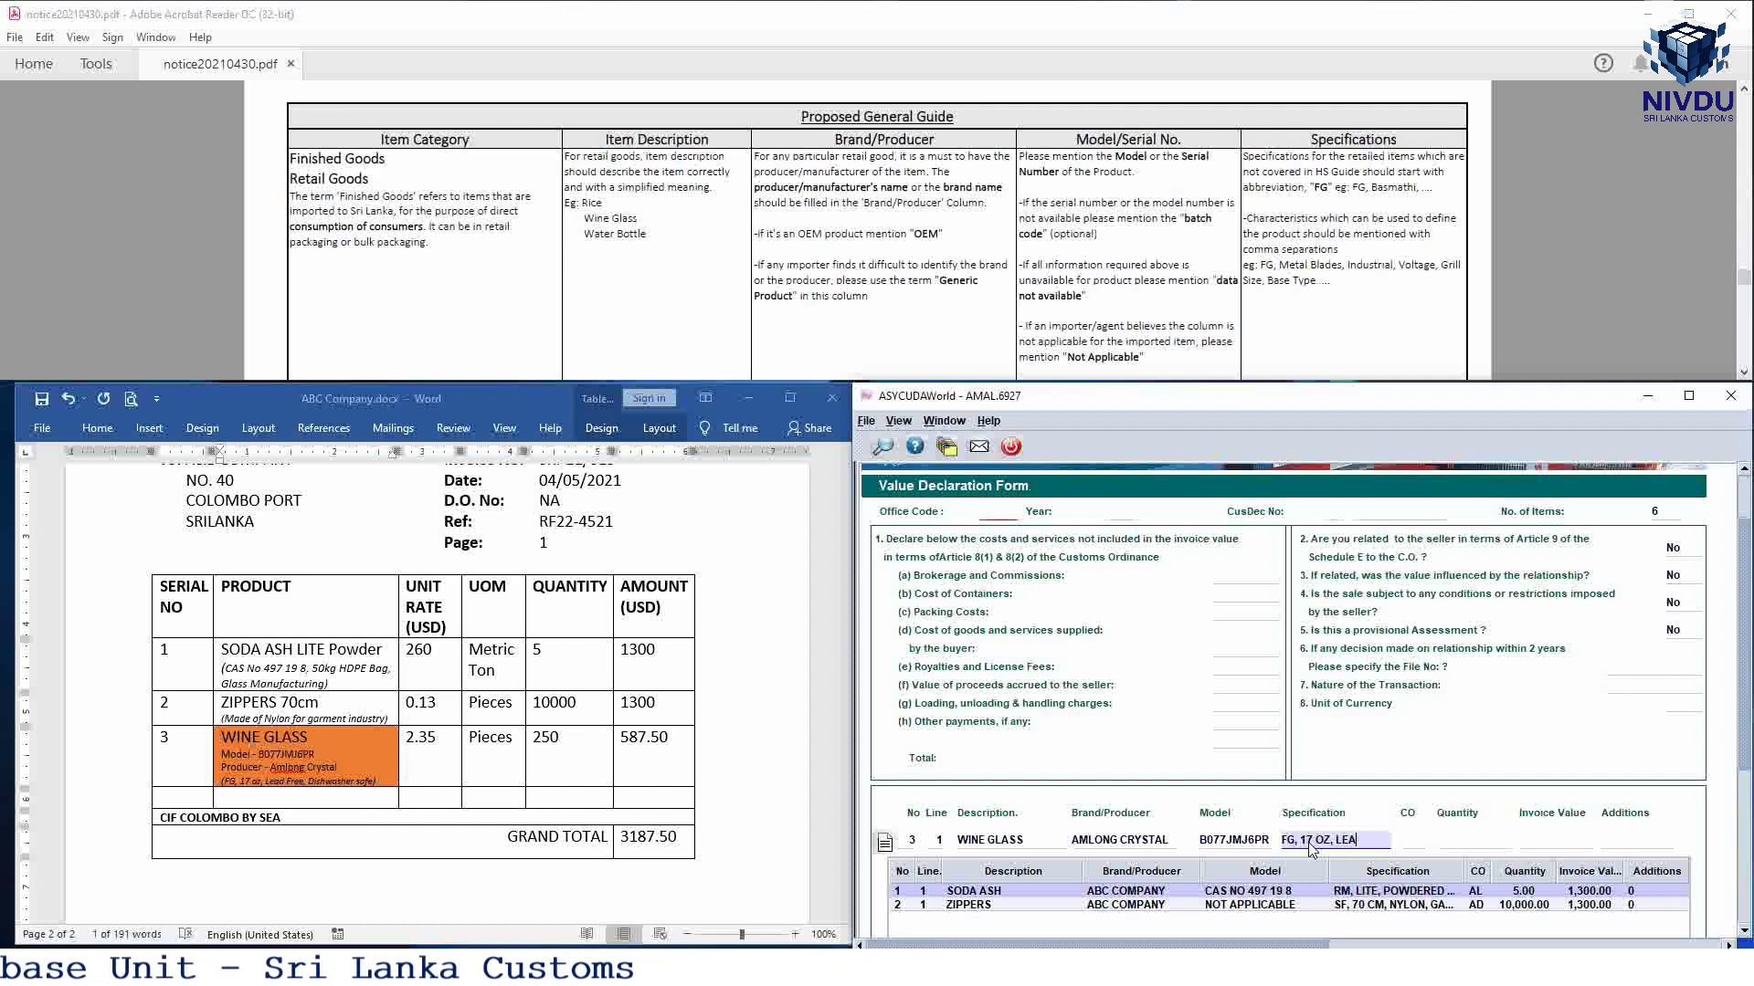
text(D FREE, DISH)
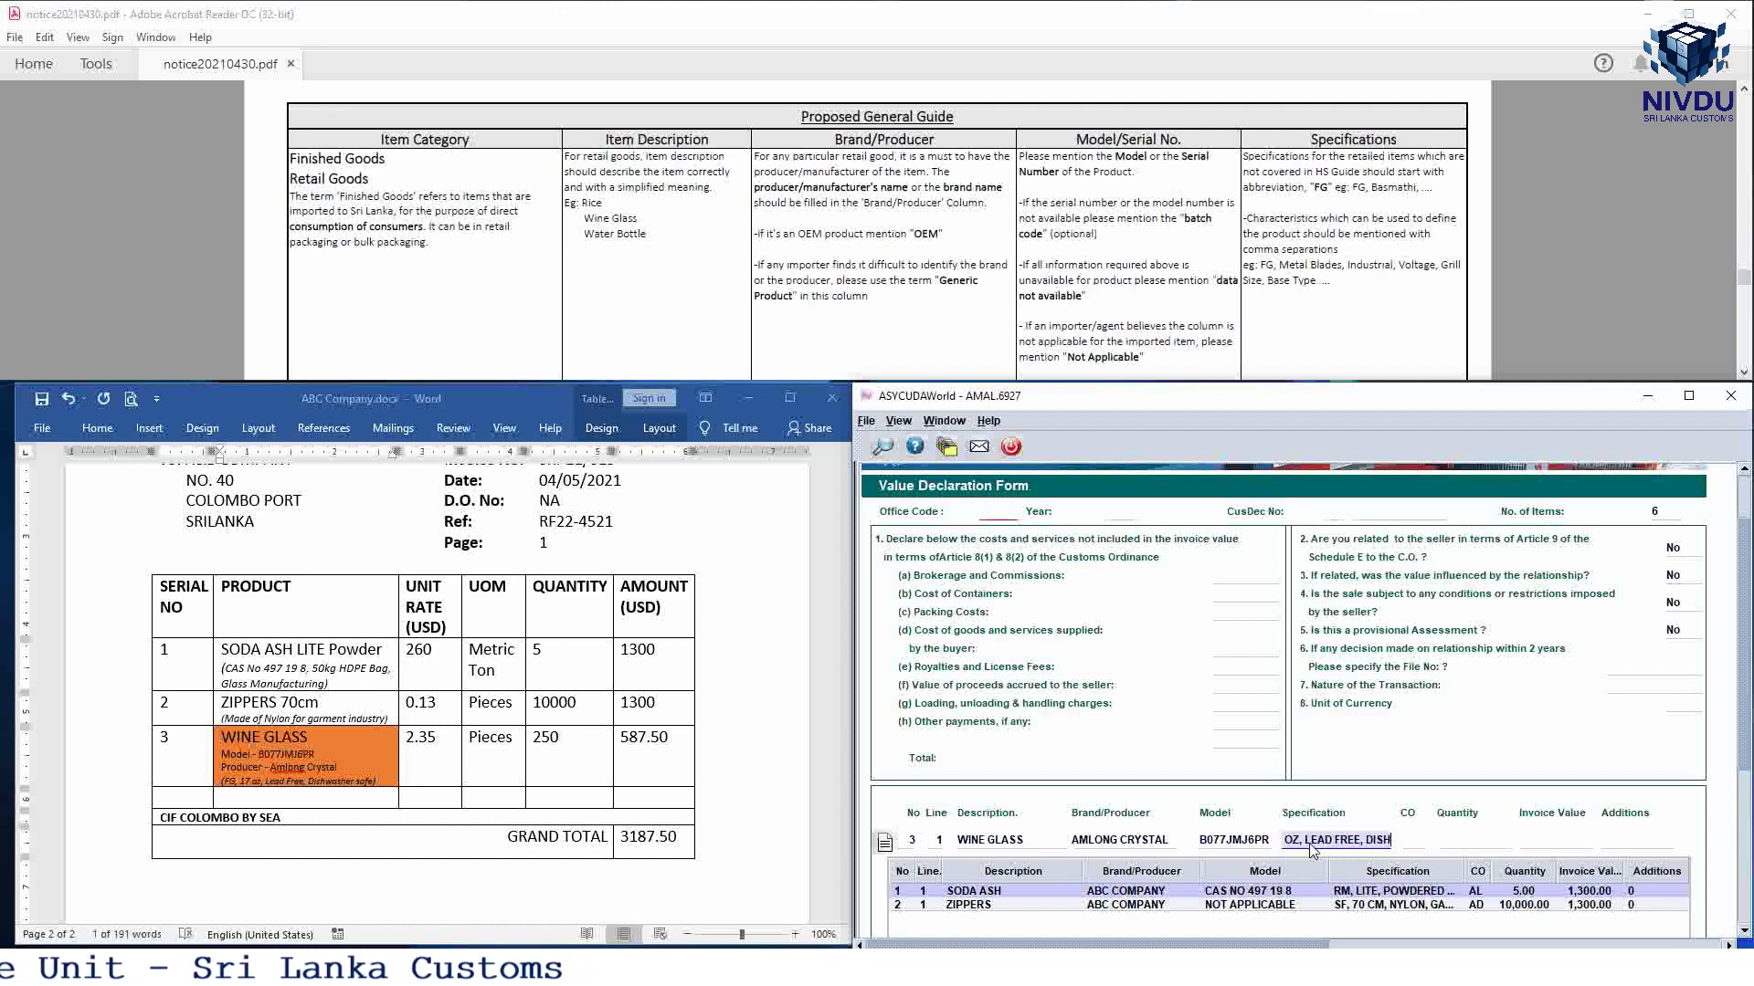
text(WASHER SAFE)
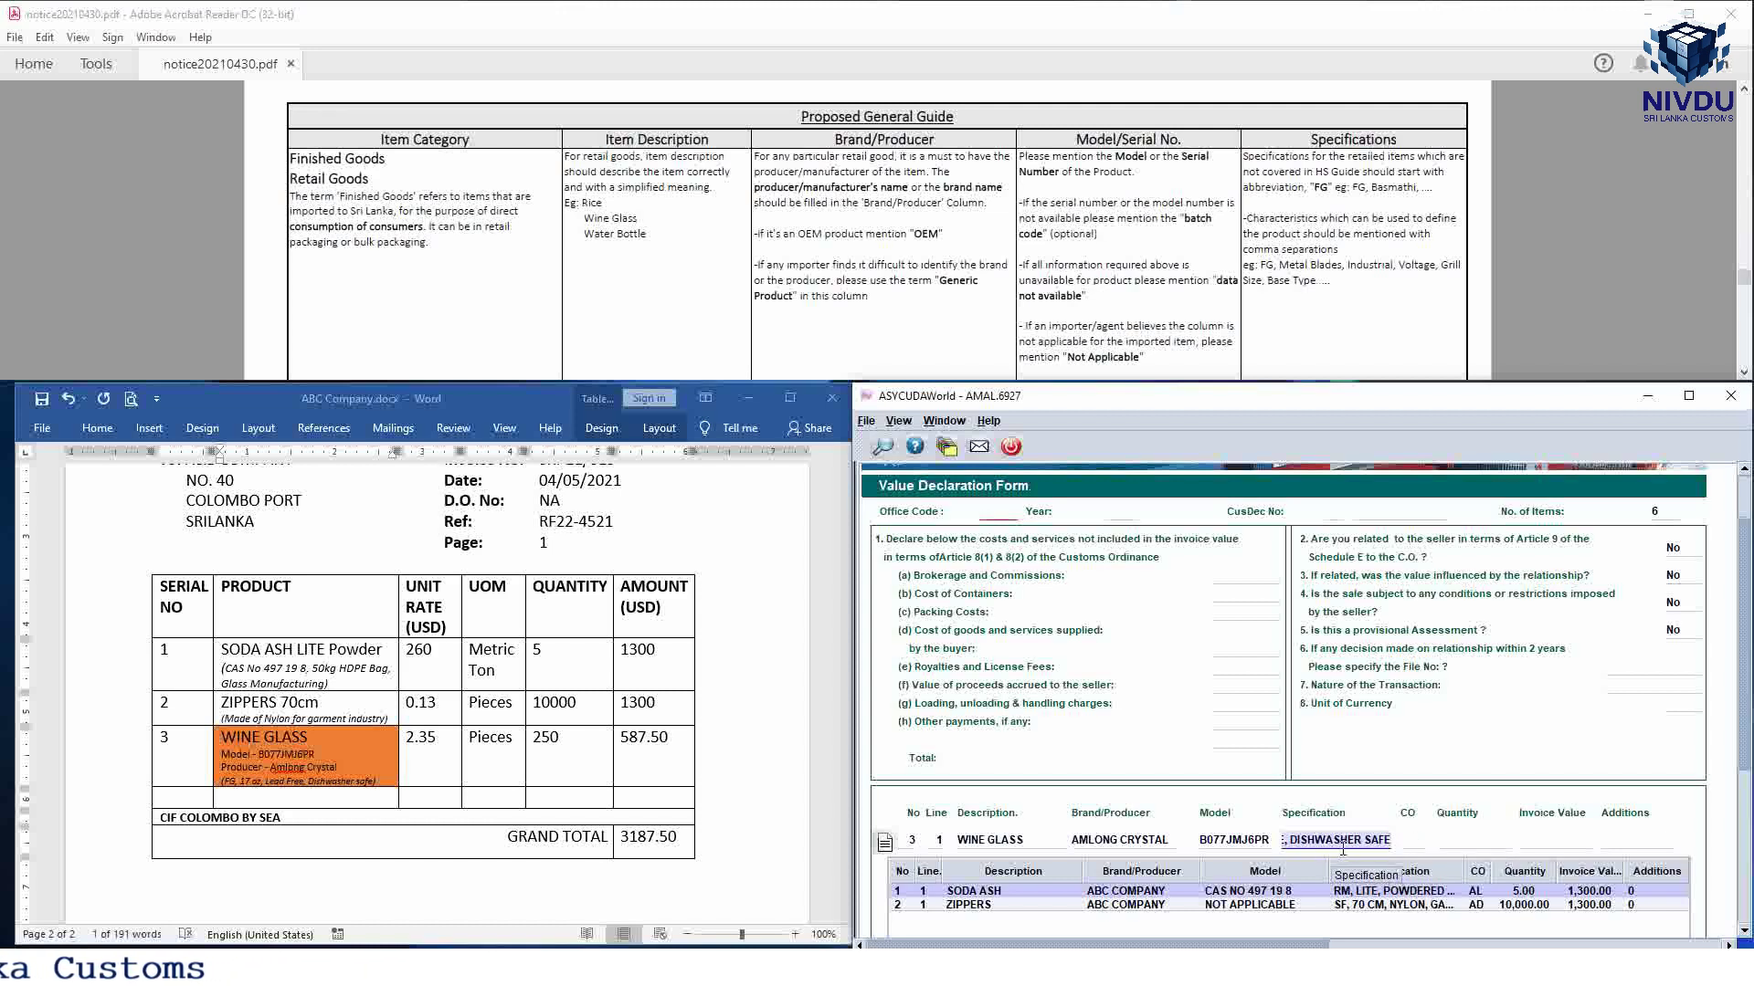
Step: Set the wine glass entry's country of origin to BE (Belgium)
click(1416, 841)
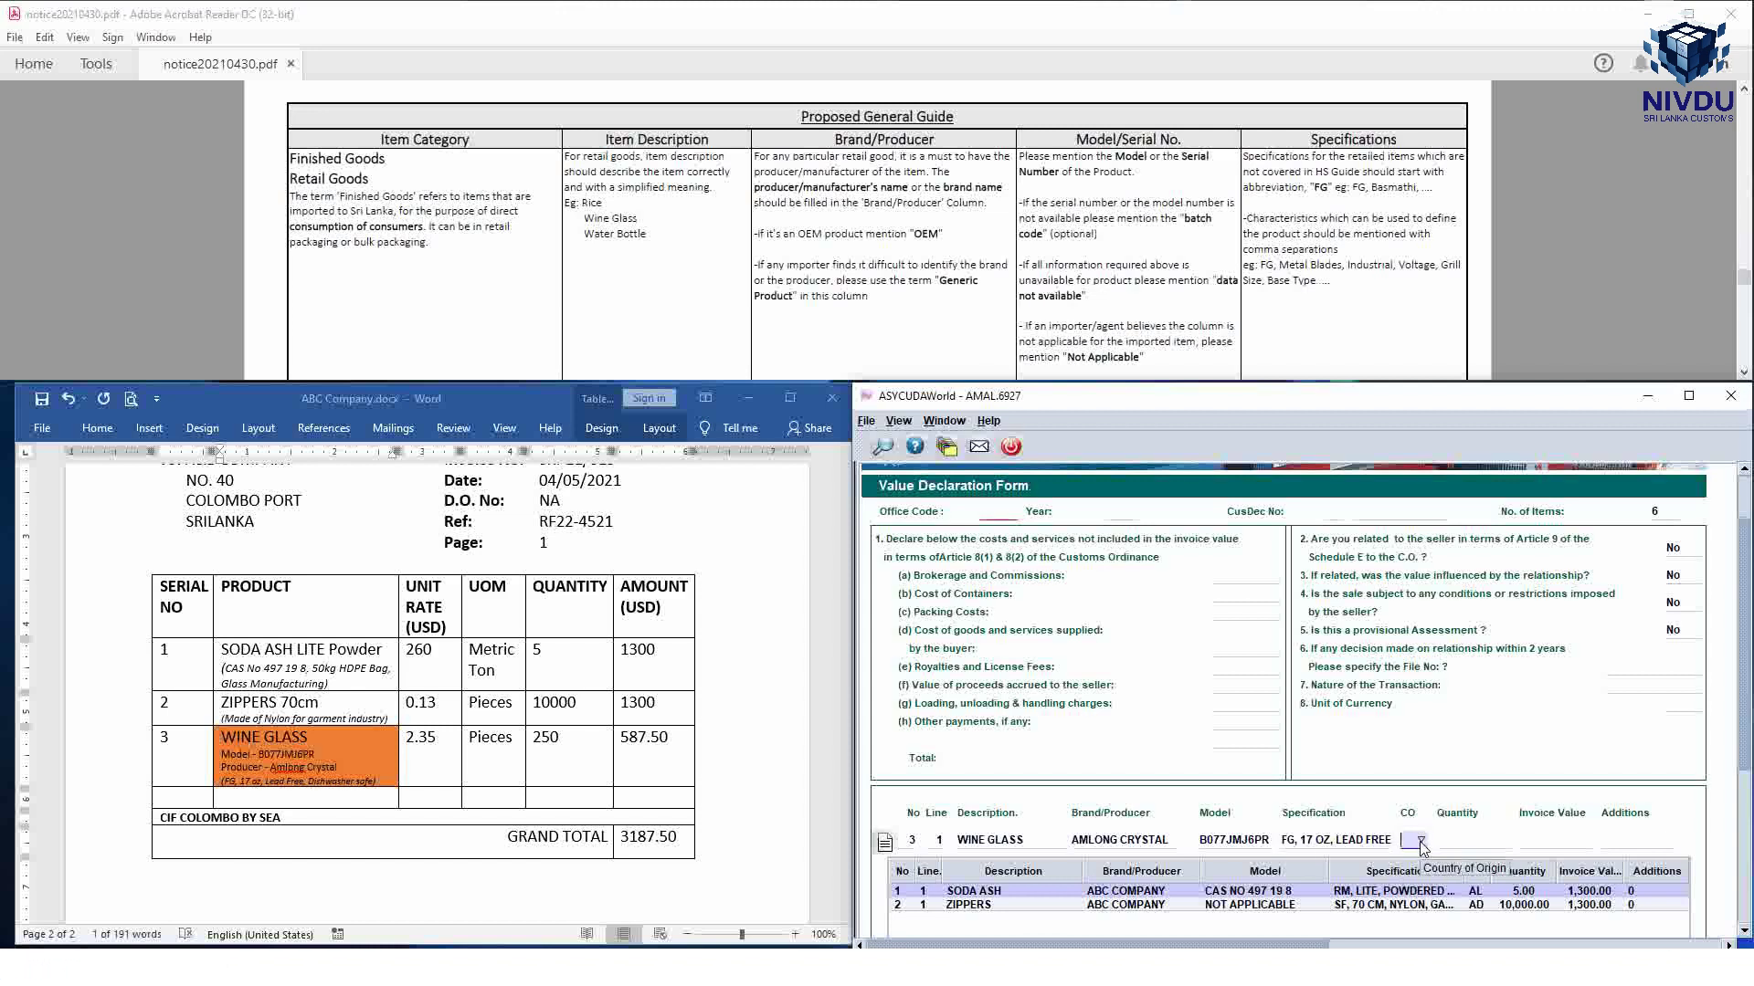
click(1420, 841)
scroll(1471, 822, down, 4)
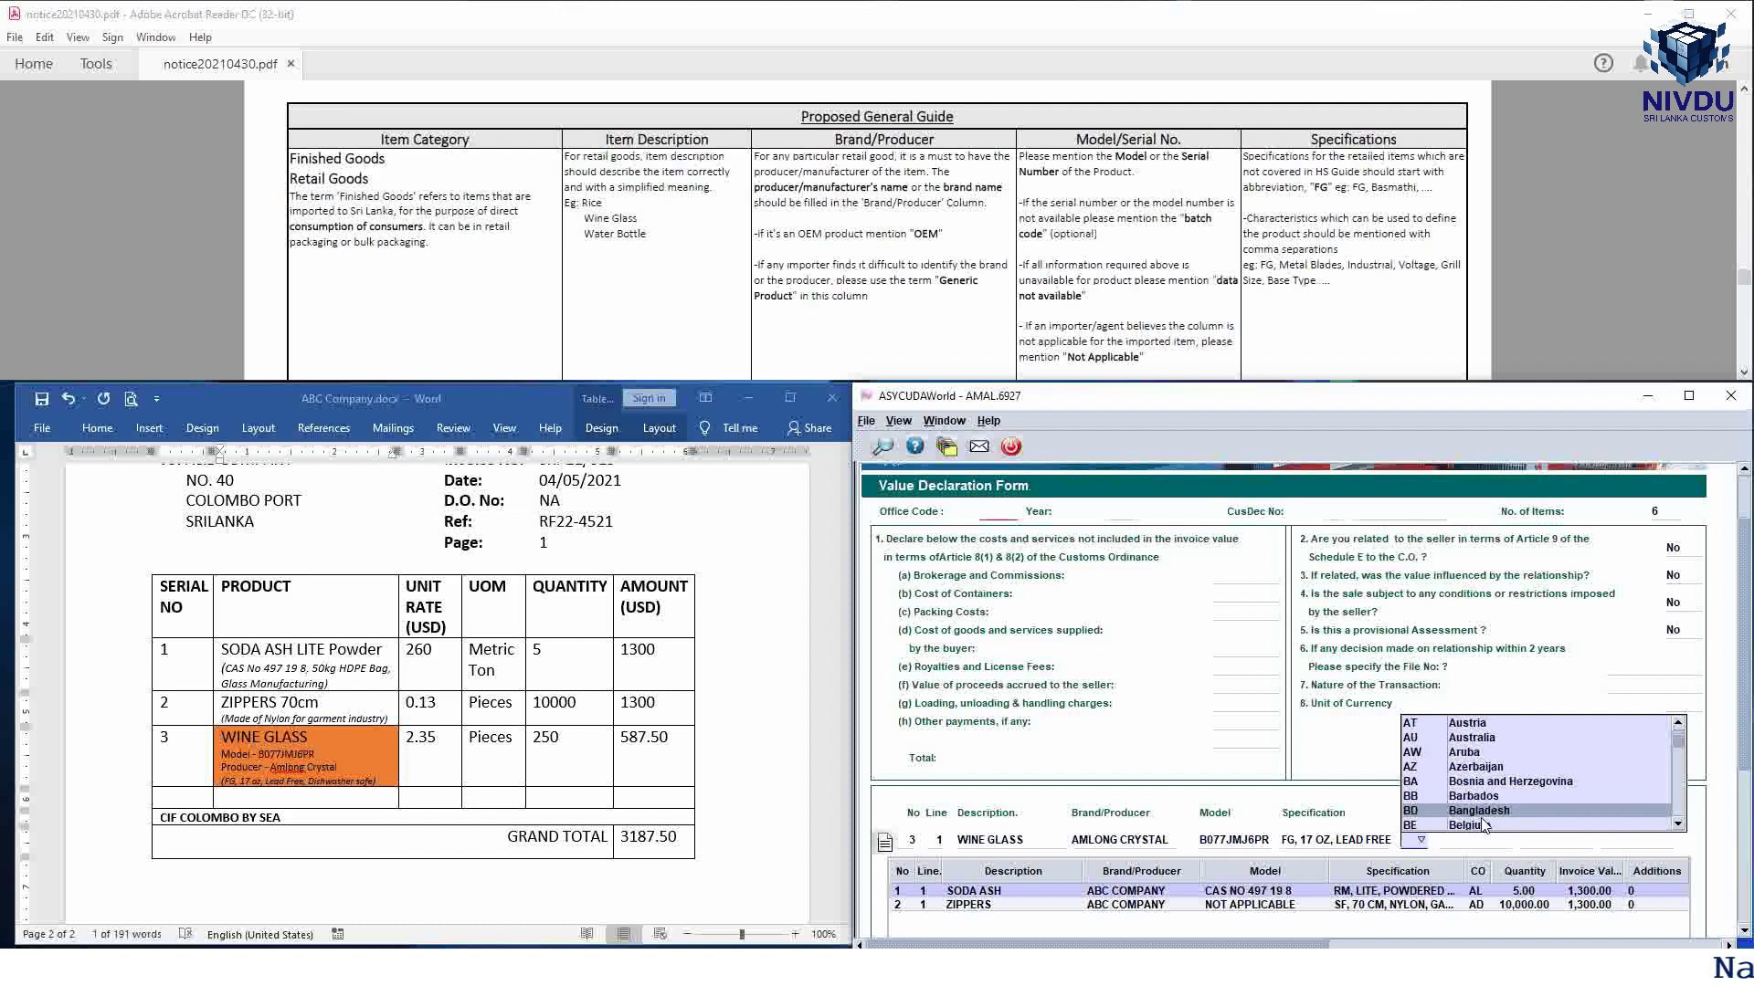
click(1477, 824)
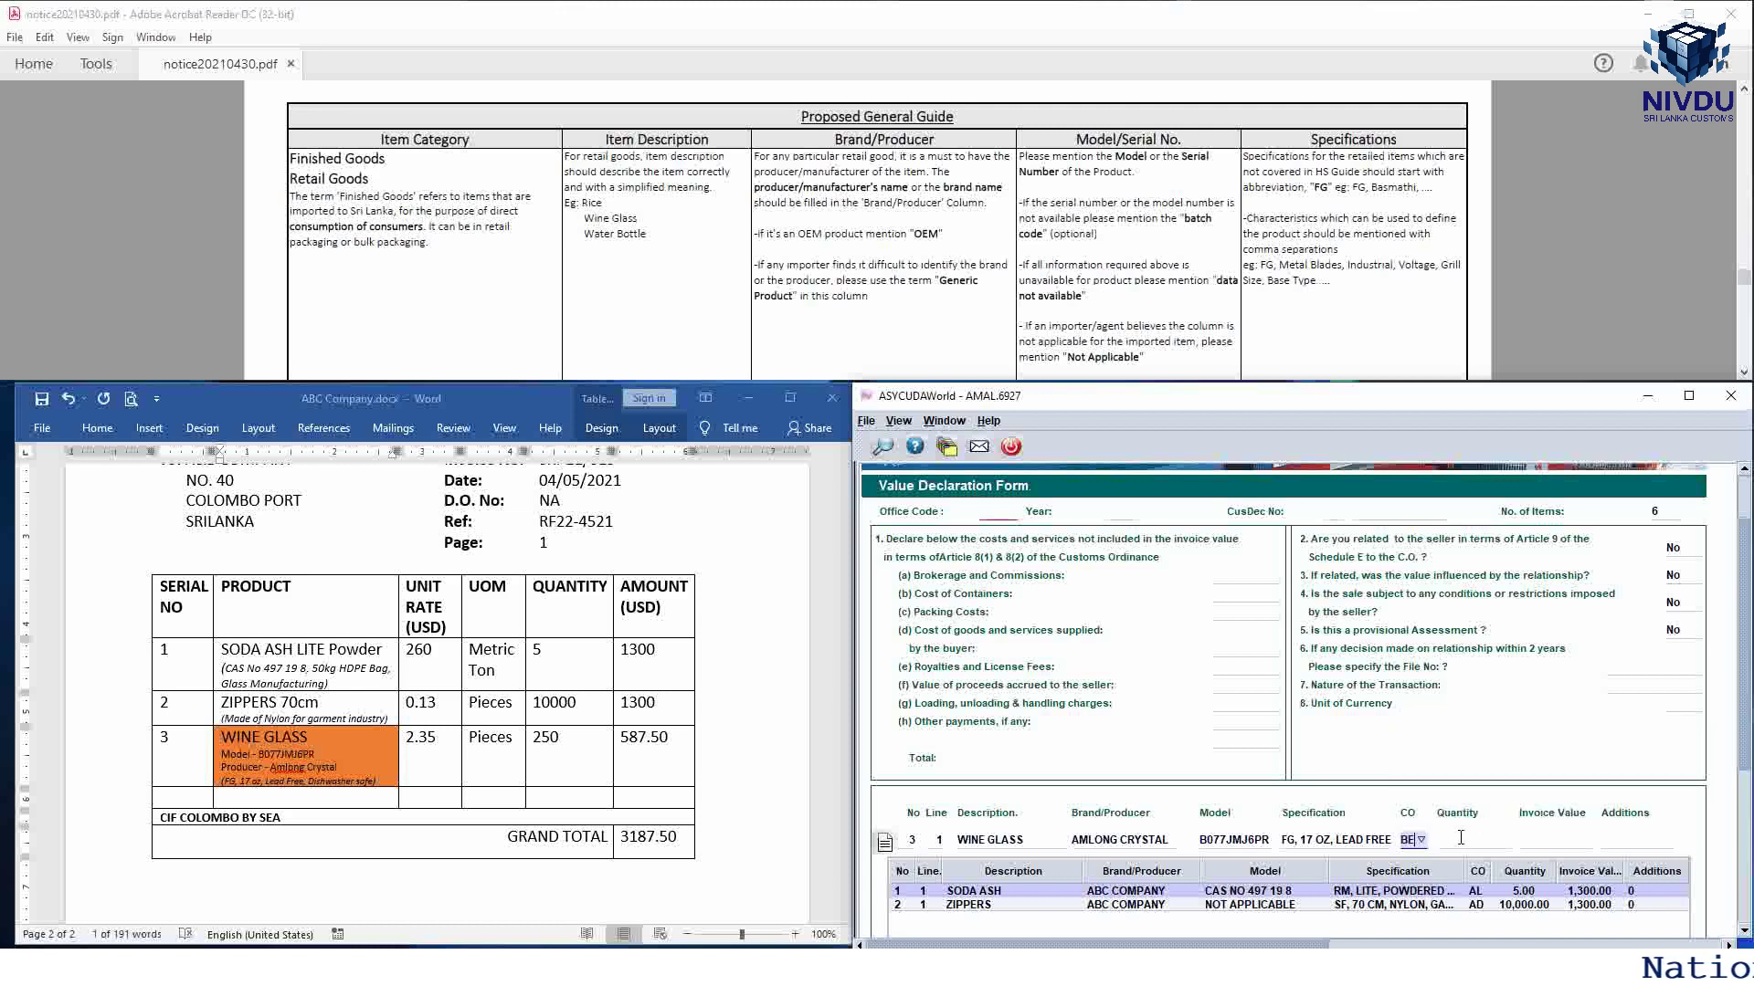
Step: Enter a quantity of 250 and an invoice value of 587.50 for the wine glass
click(1466, 841)
text(25)
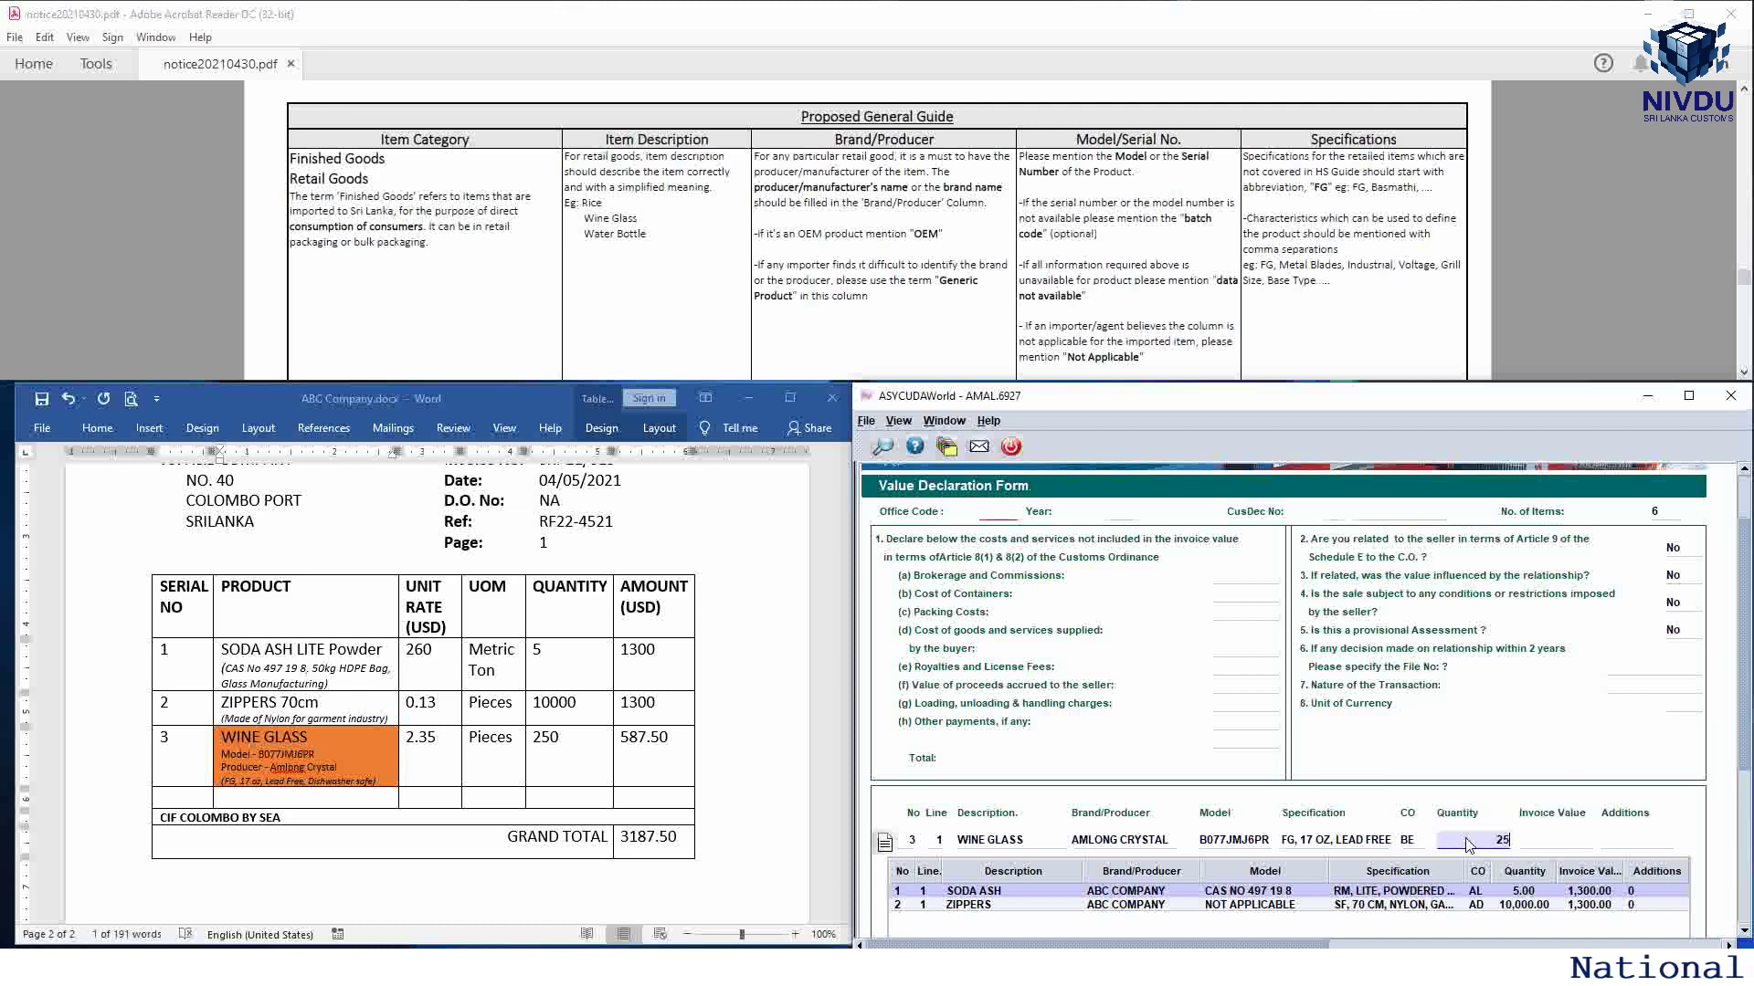
text(0)
click(1536, 841)
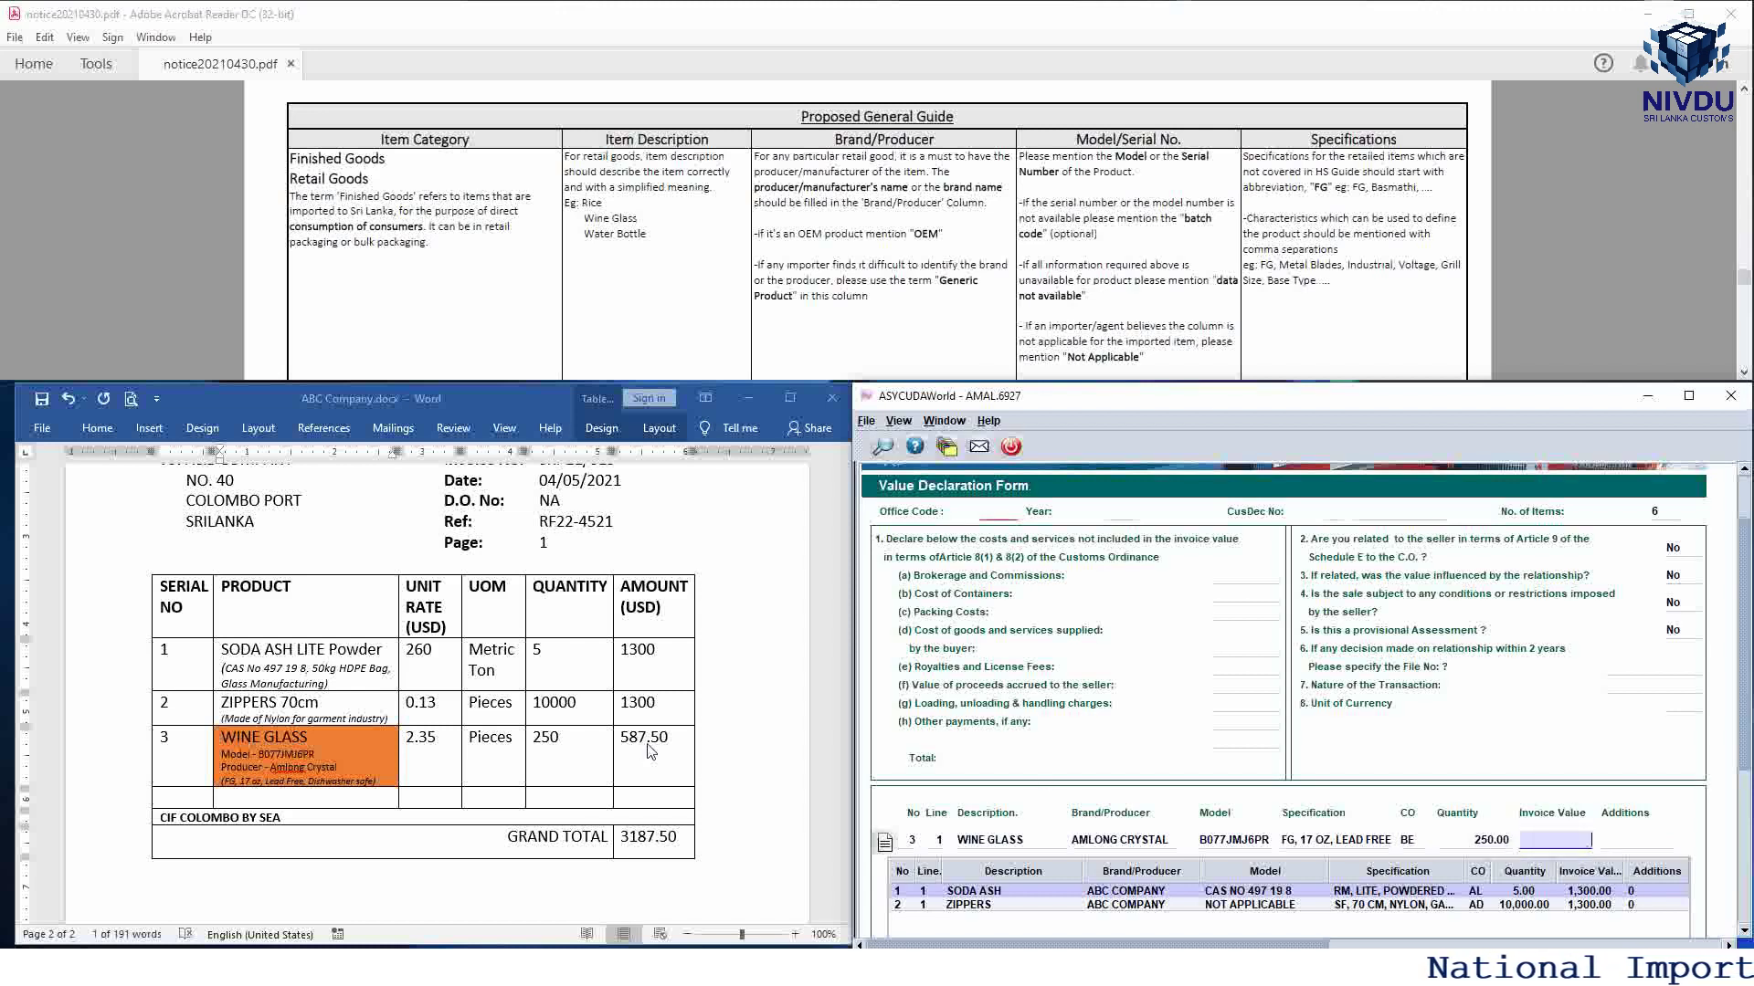
text(587.)
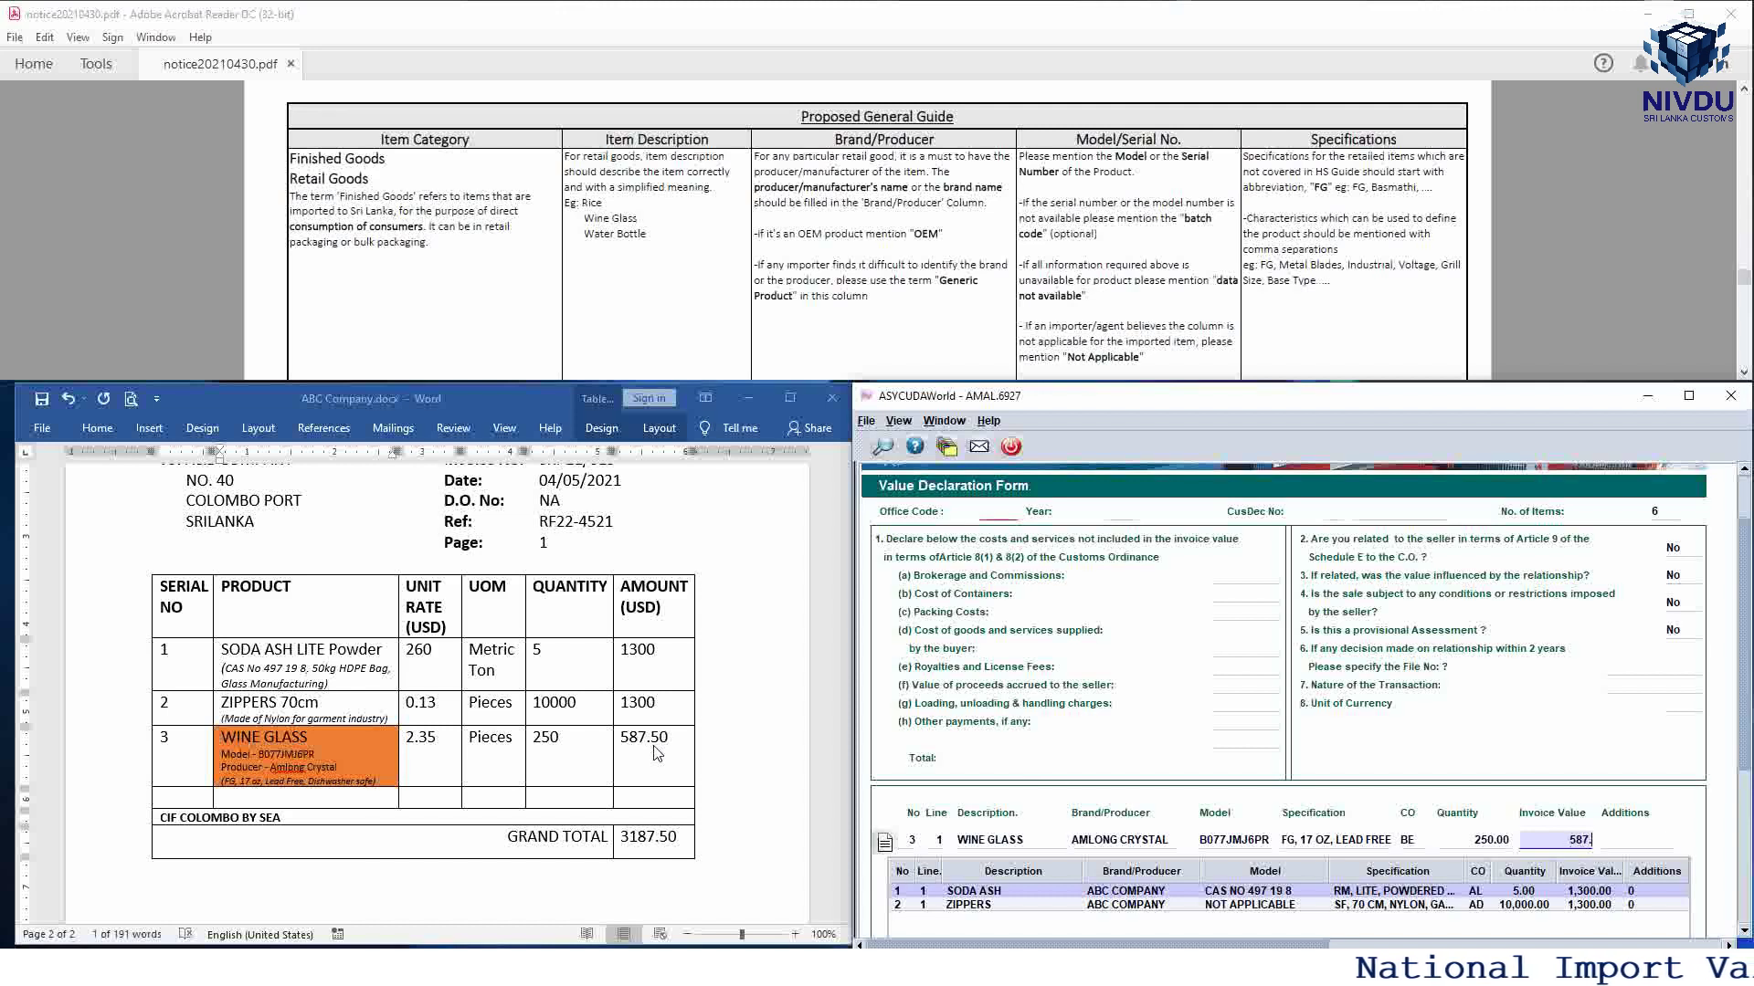
text(50)
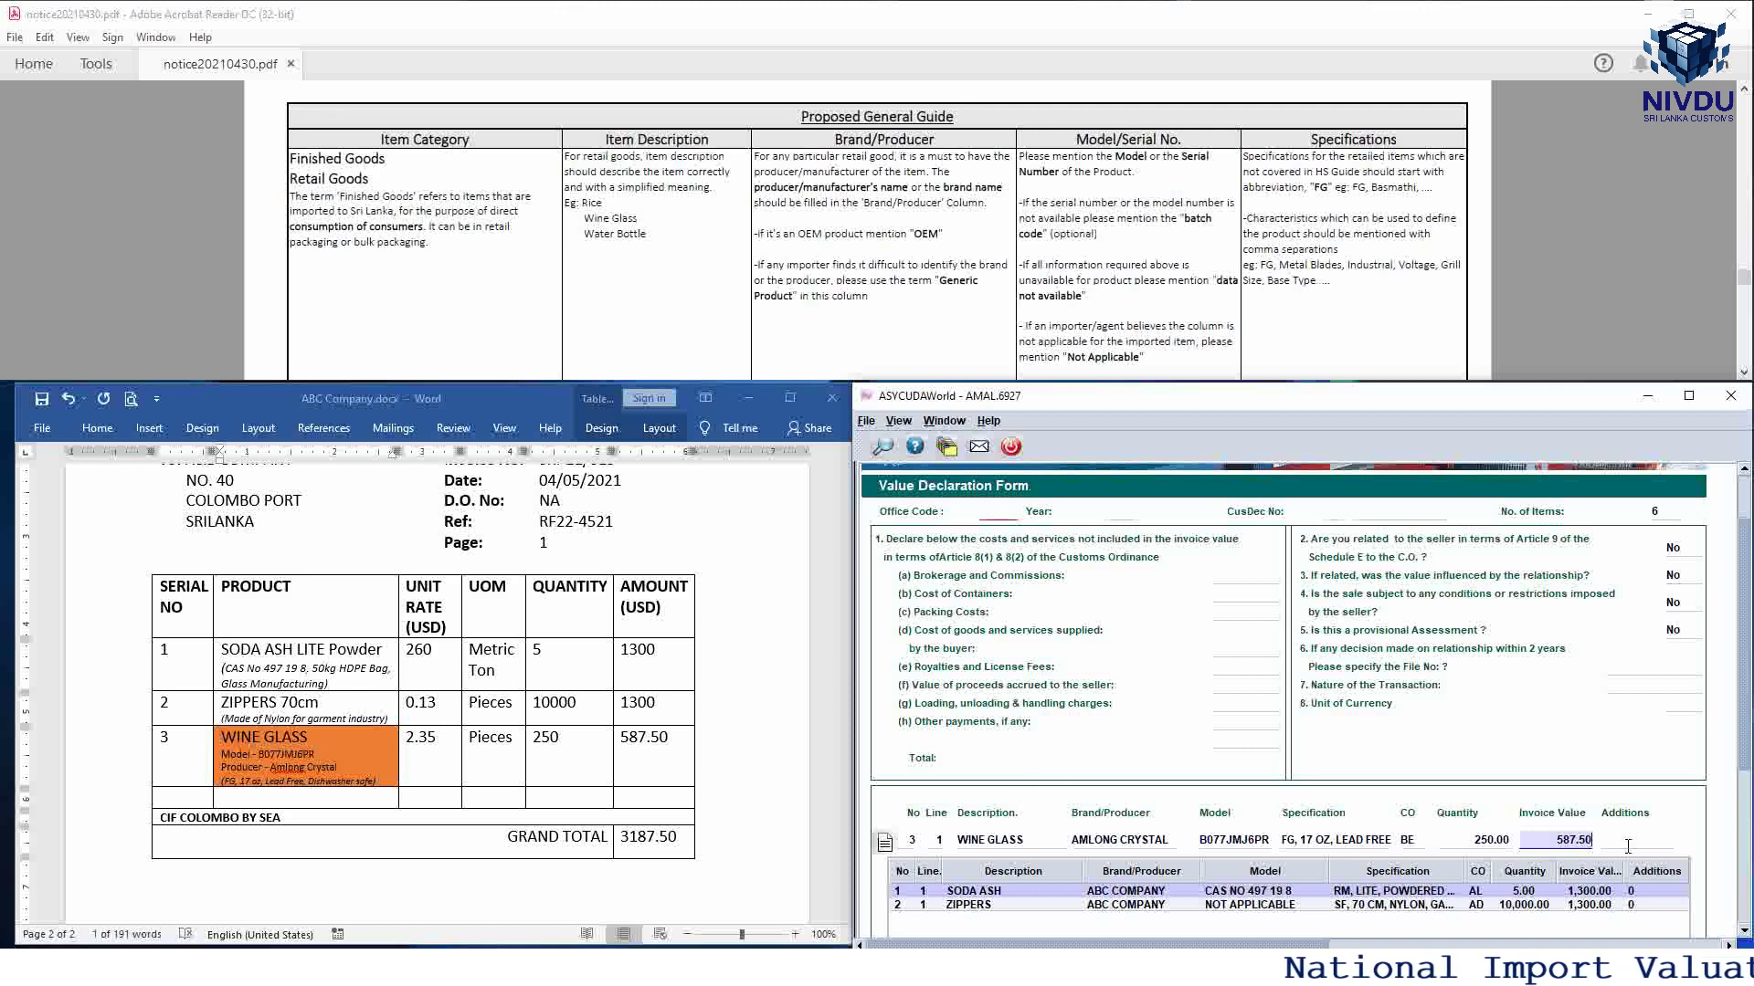
Step: Enter 0 as the wine glass additions and add the entry to the goods list
click(1628, 846)
text(0)
key(Tab)
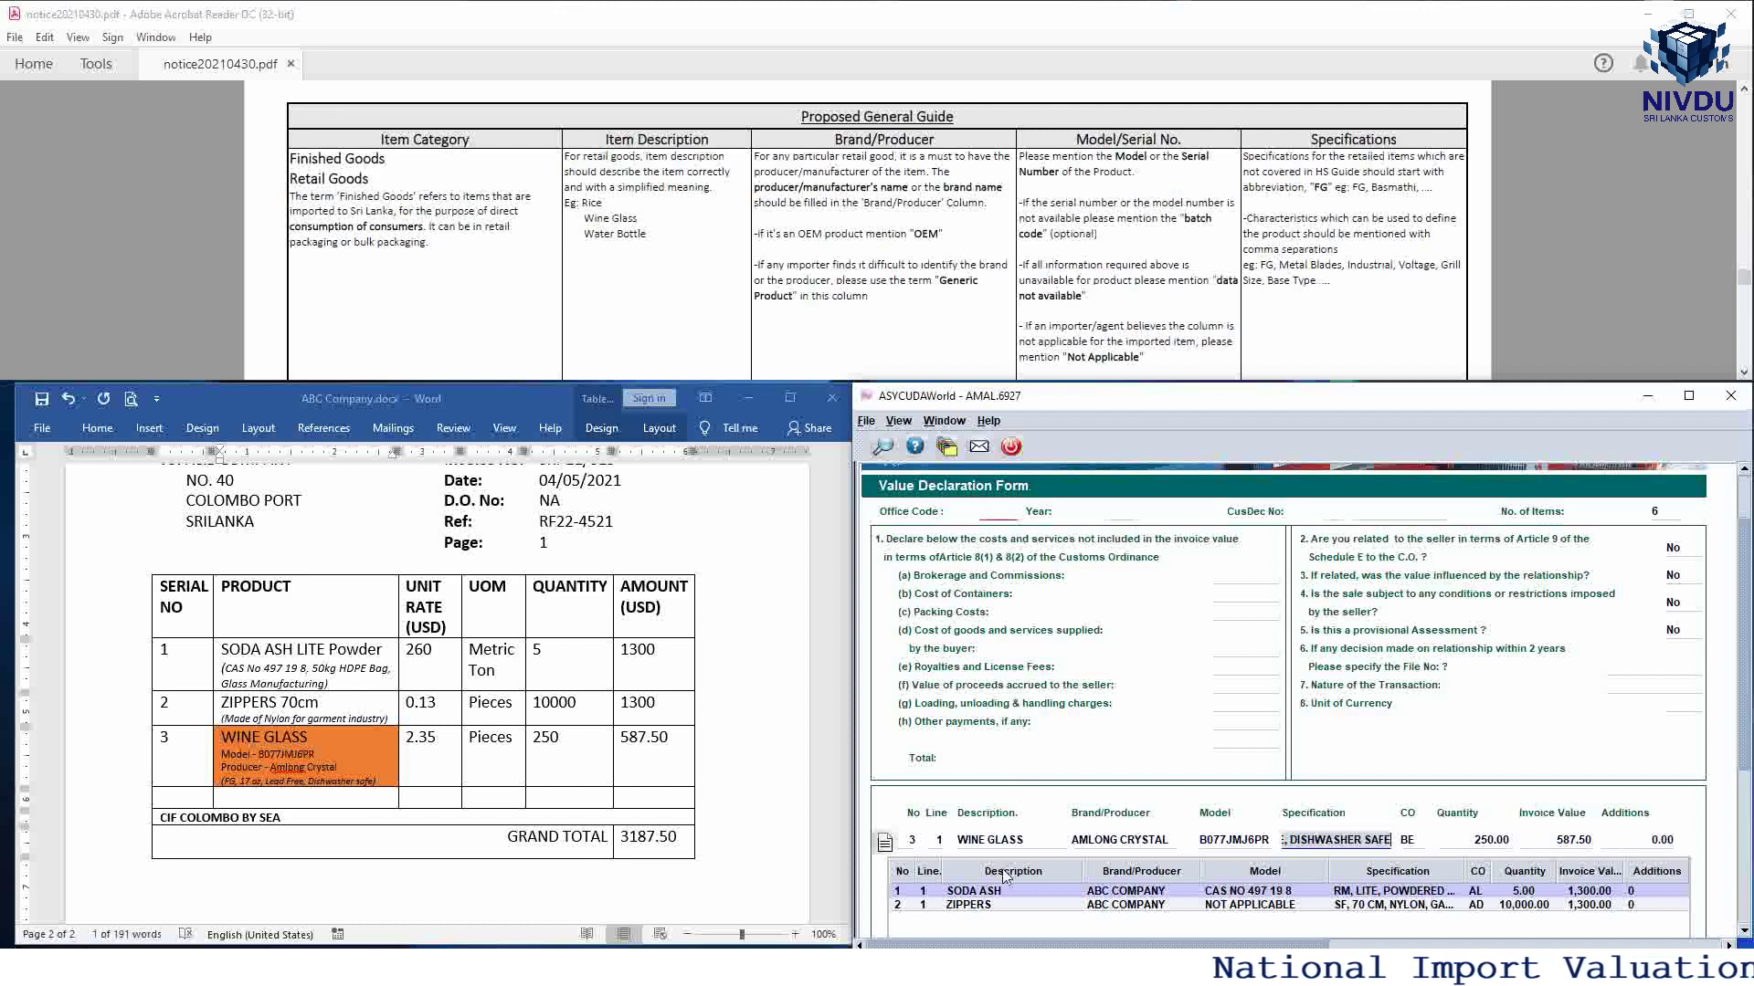
click(885, 842)
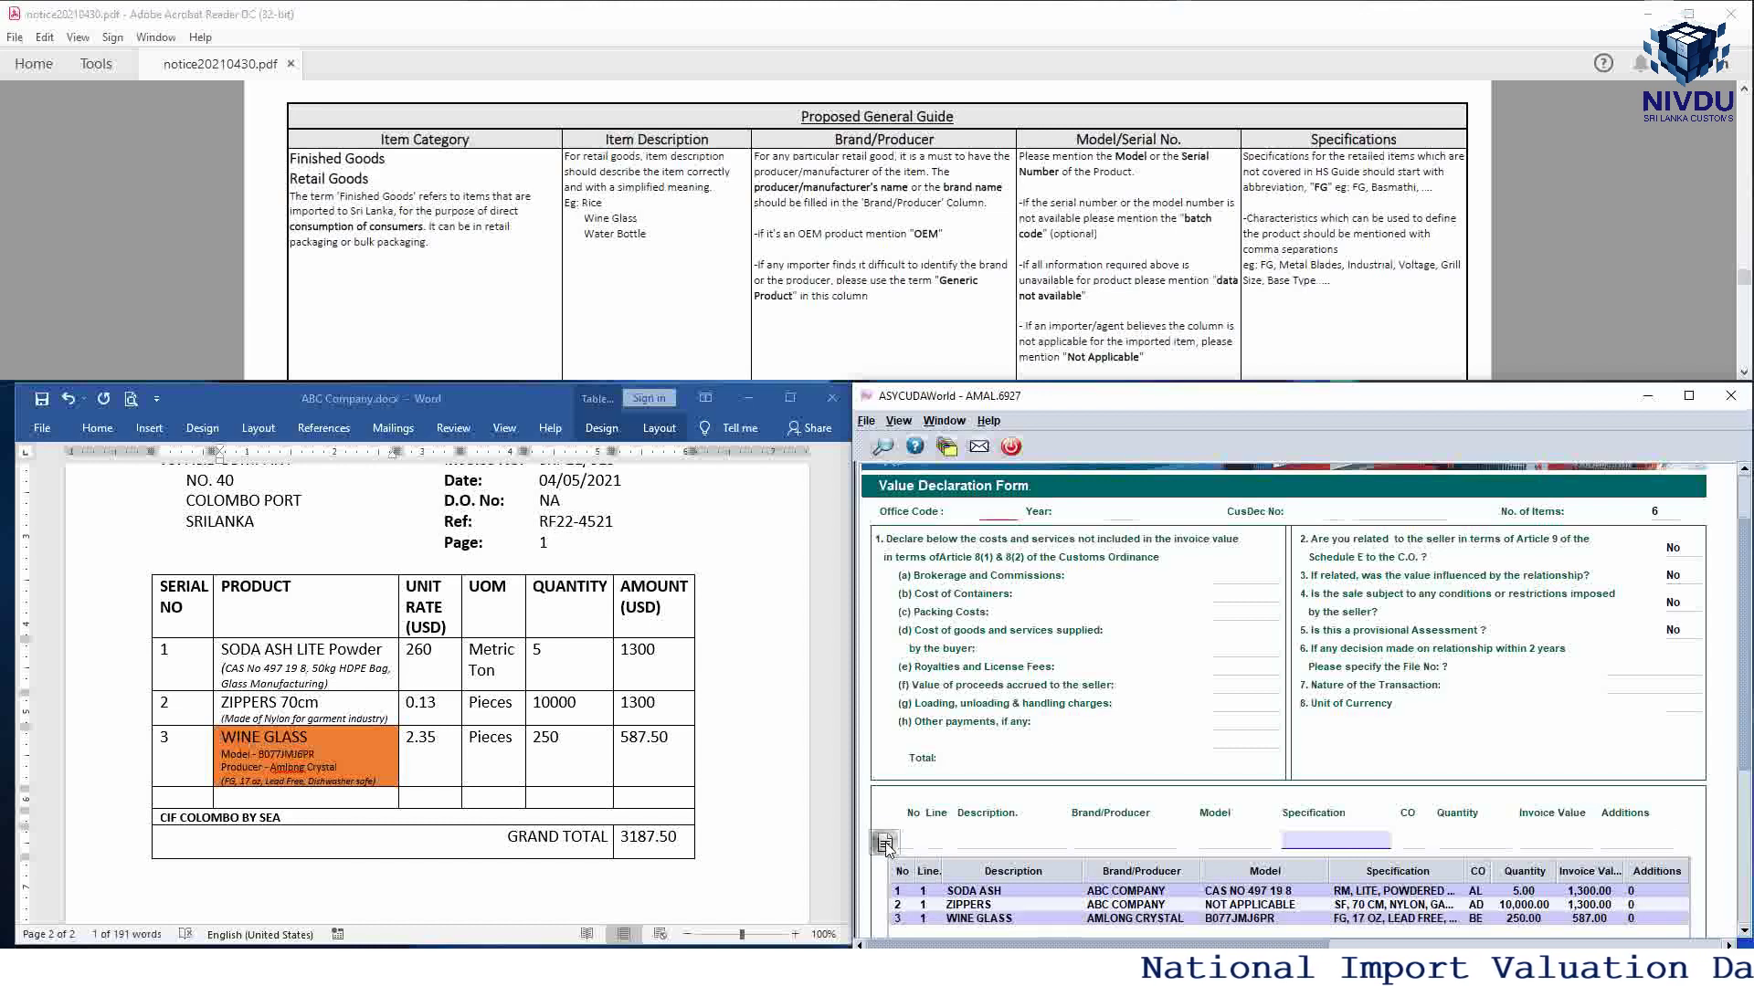